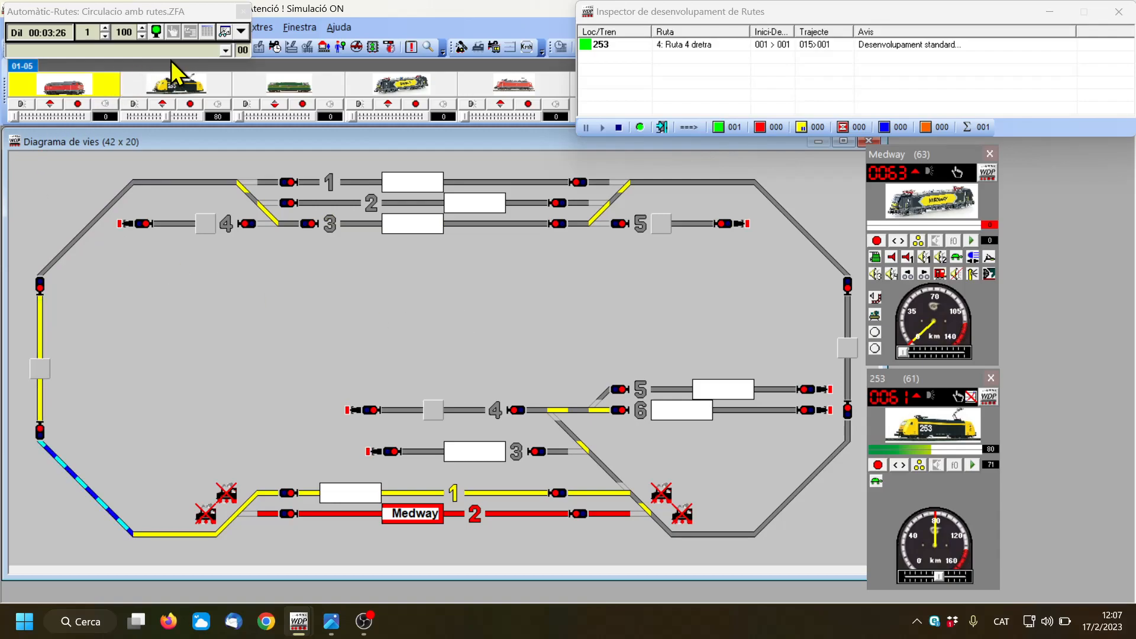
Step: Stop and close the running route automatic, and start a new blank file in the automatic routes editor
{"action": "left_click", "coordinate": [156, 31]}
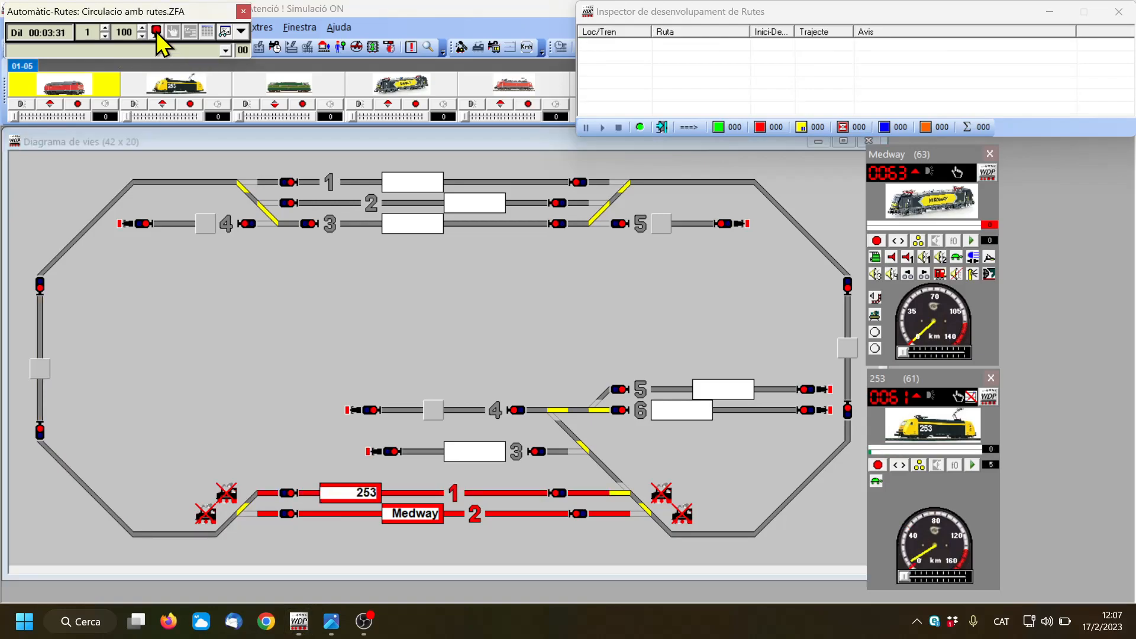
{"action": "left_click", "coordinate": [242, 14]}
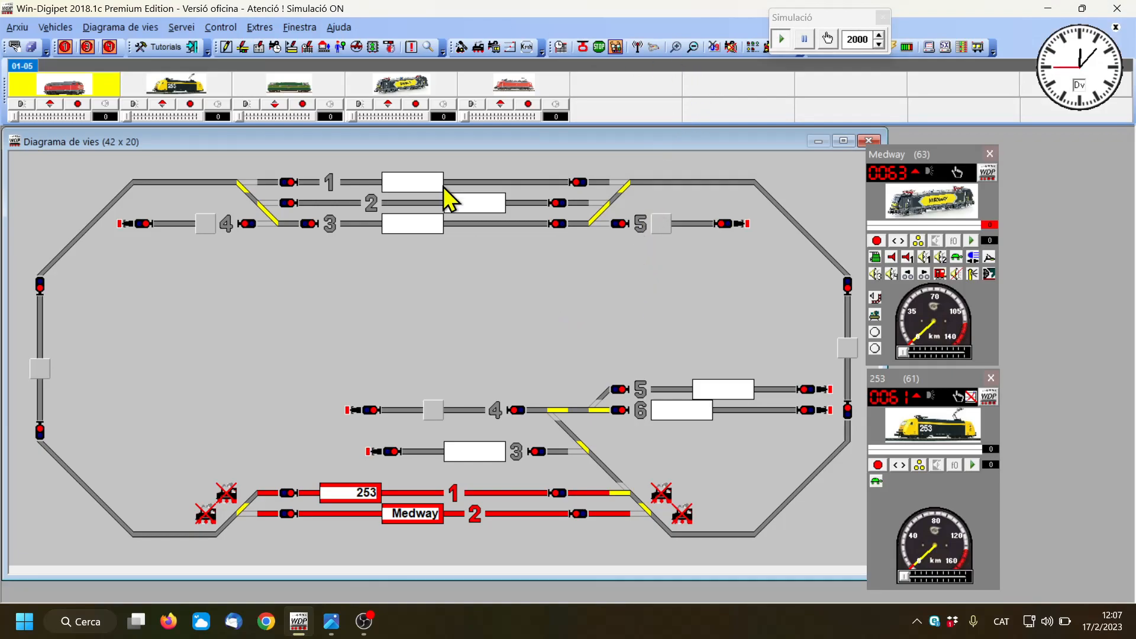
{"action": "left_click", "coordinate": [307, 48]}
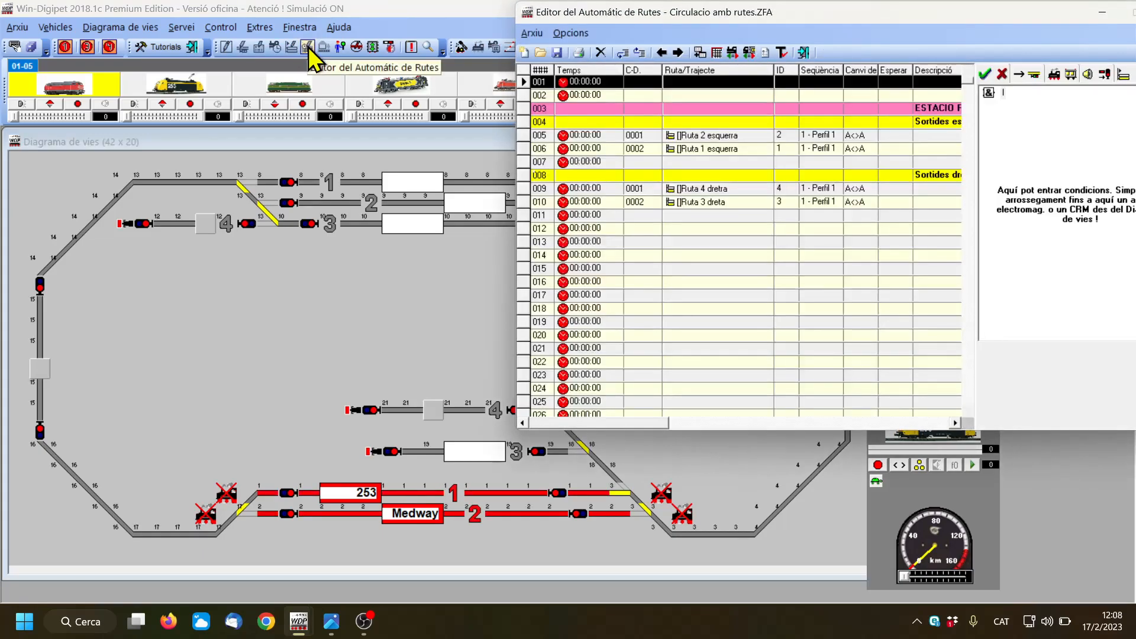
{"action": "left_click", "coordinate": [525, 51]}
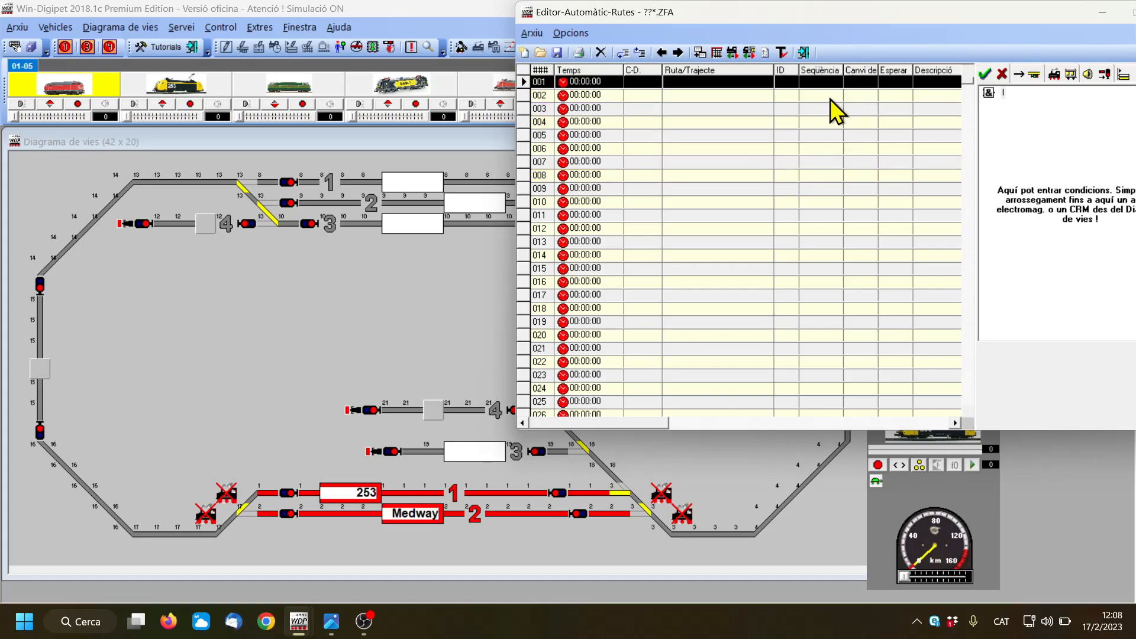
Step: Add a pink title row reading "ESTACIO PRINCIPAL" in row 003
{"action": "left_click", "coordinate": [936, 110]}
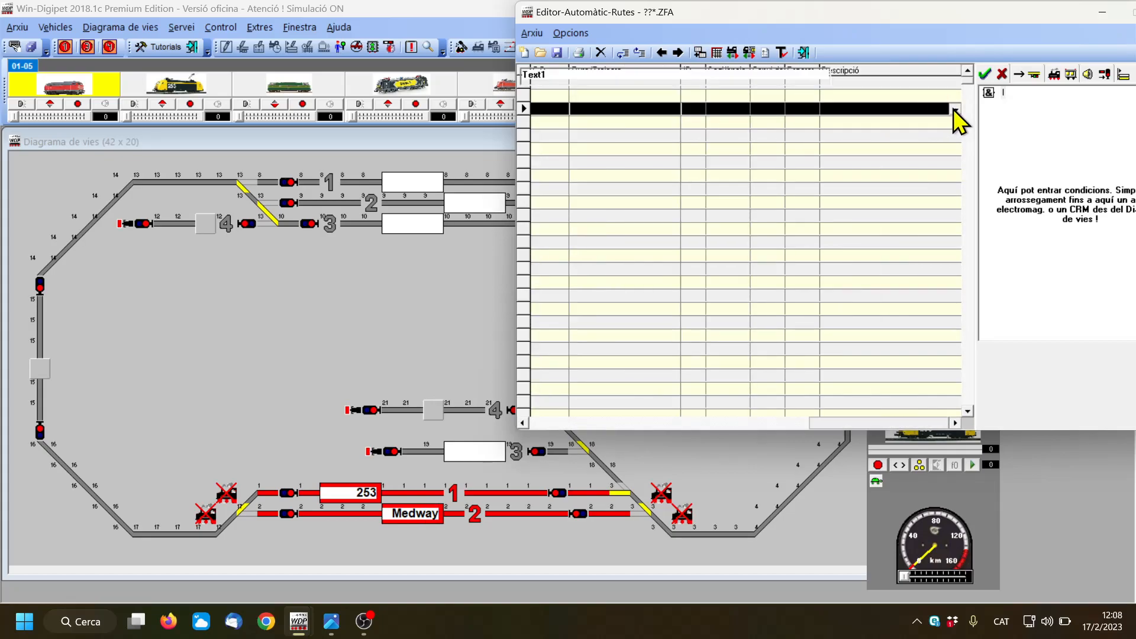
{"action": "left_click", "coordinate": [954, 109]}
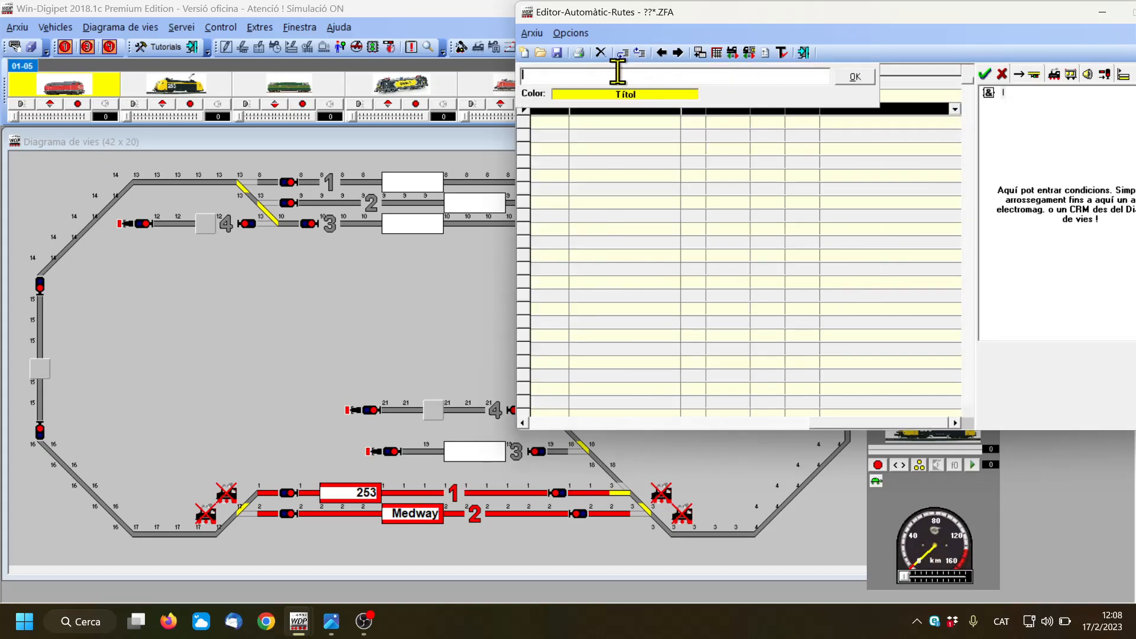
{"action": "type", "text": "ESTACIO PRINCIPAL"}
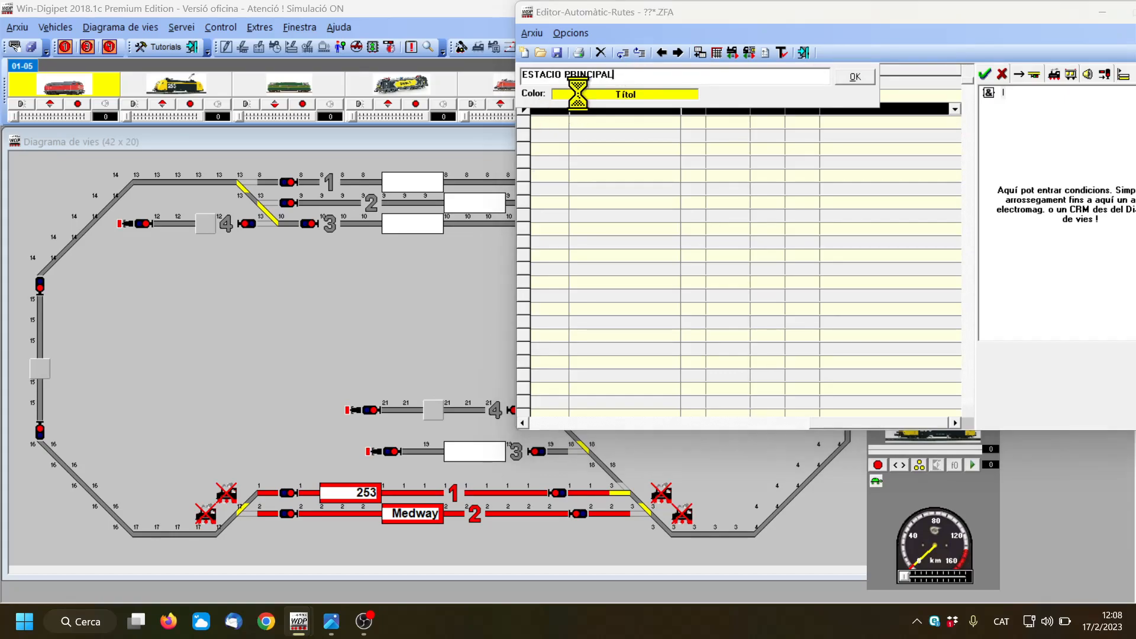
{"action": "left_click", "coordinate": [580, 94]}
{"action": "left_click", "coordinate": [644, 45]}
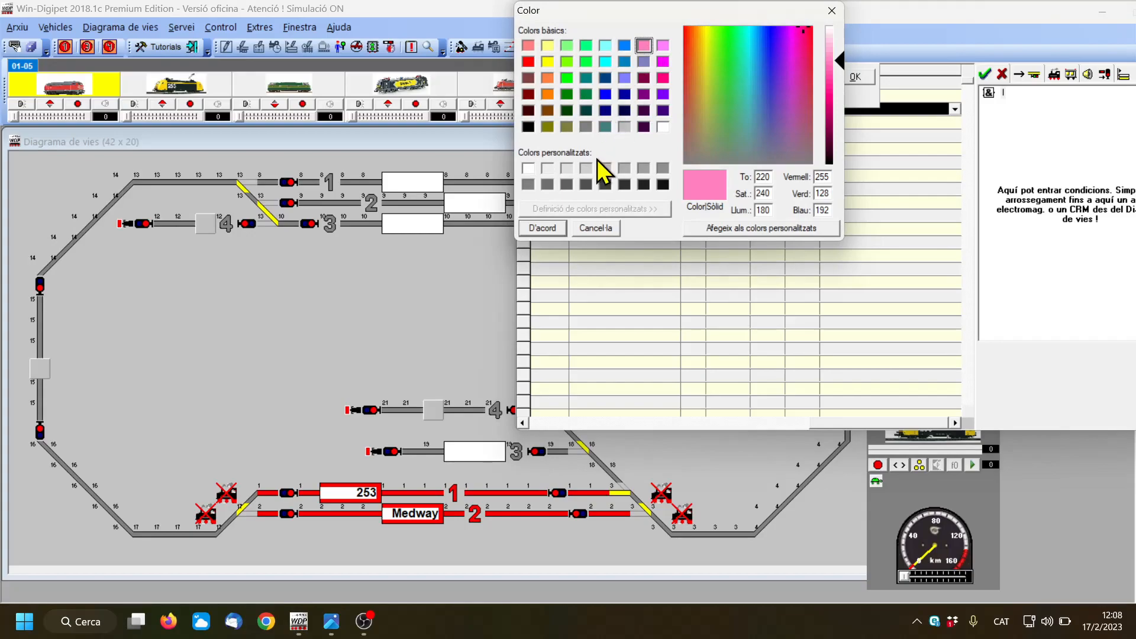
{"action": "left_click", "coordinate": [539, 228]}
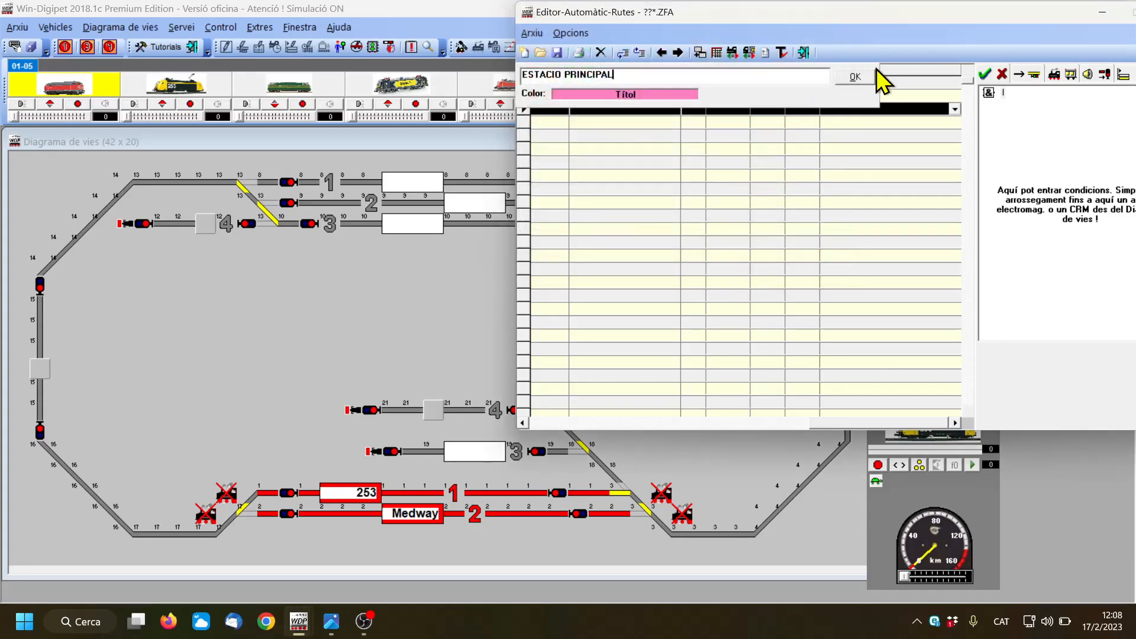
{"action": "left_click", "coordinate": [857, 76]}
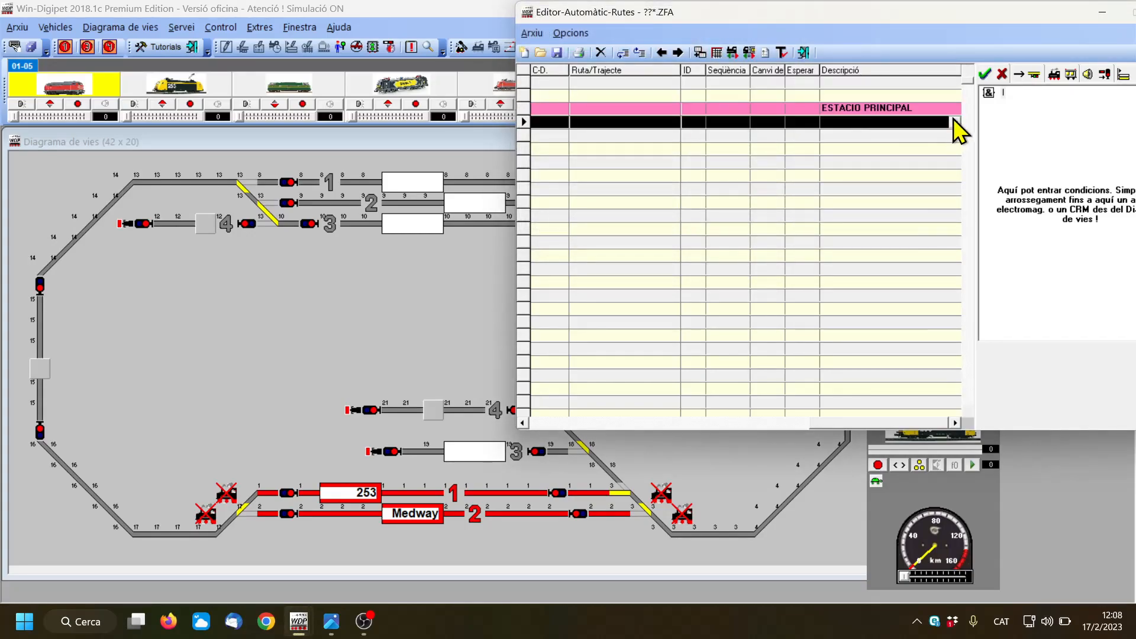
Step: Add the title "Sortides esquerra" in row 004, keeping the yellow colour
{"action": "left_click", "coordinate": [955, 122]}
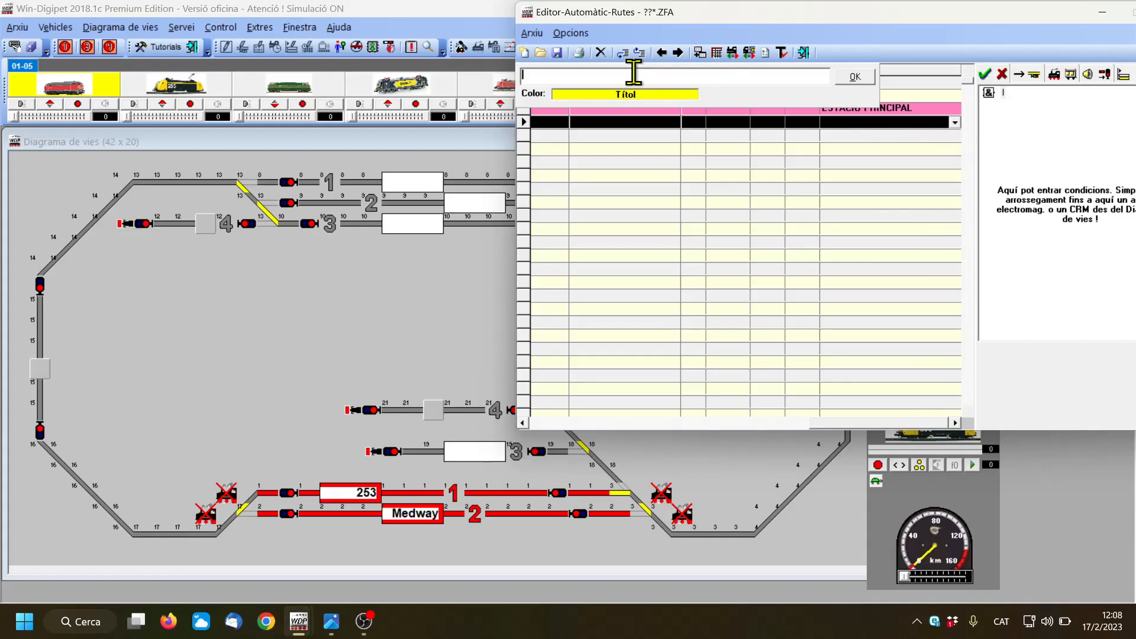
{"action": "type", "text": "Sortides esquerra"}
{"action": "key", "text": "Return"}
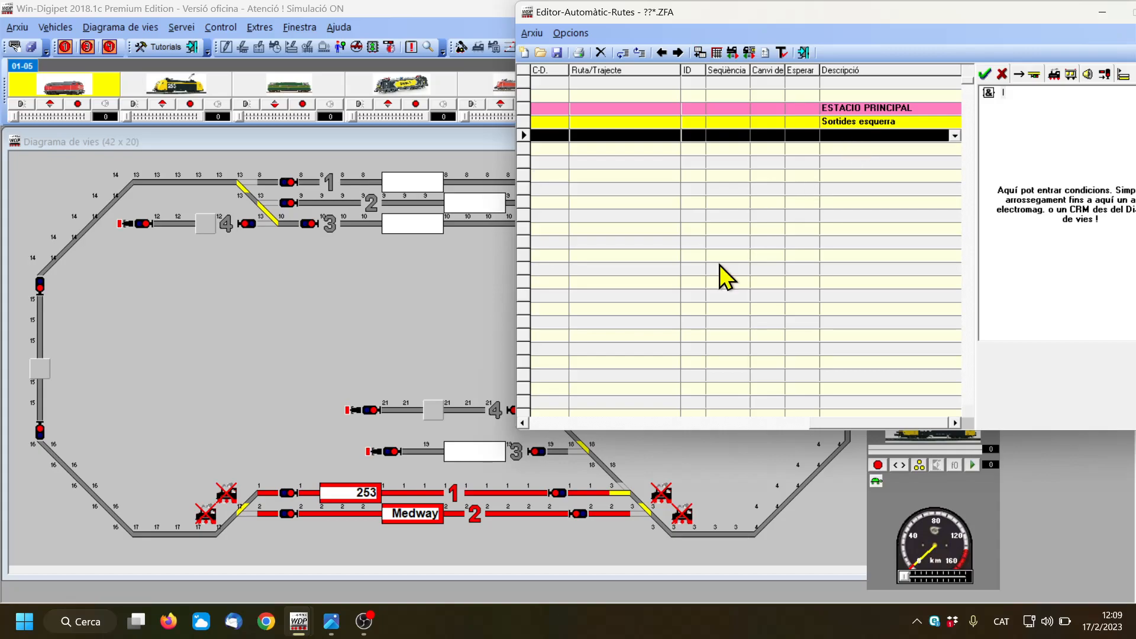
Step: Add the leftward departures 001>015 from track 1 and 002>015 from track 2 in rows 005 and 006
{"action": "left_click", "coordinate": [345, 495]}
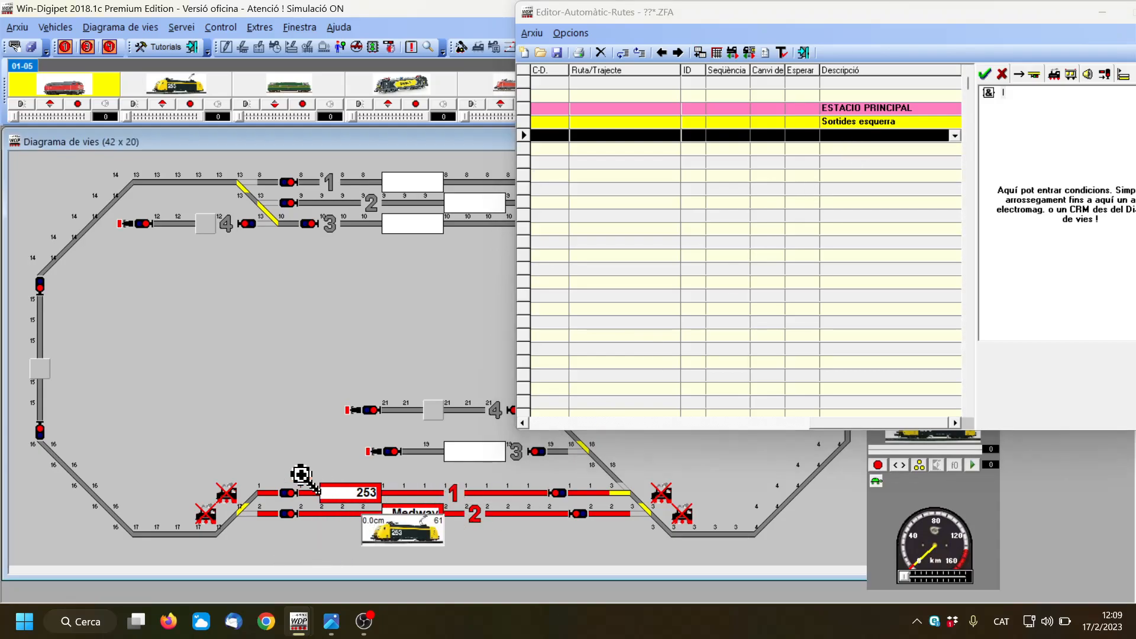
{"action": "left_click", "coordinate": [41, 368]}
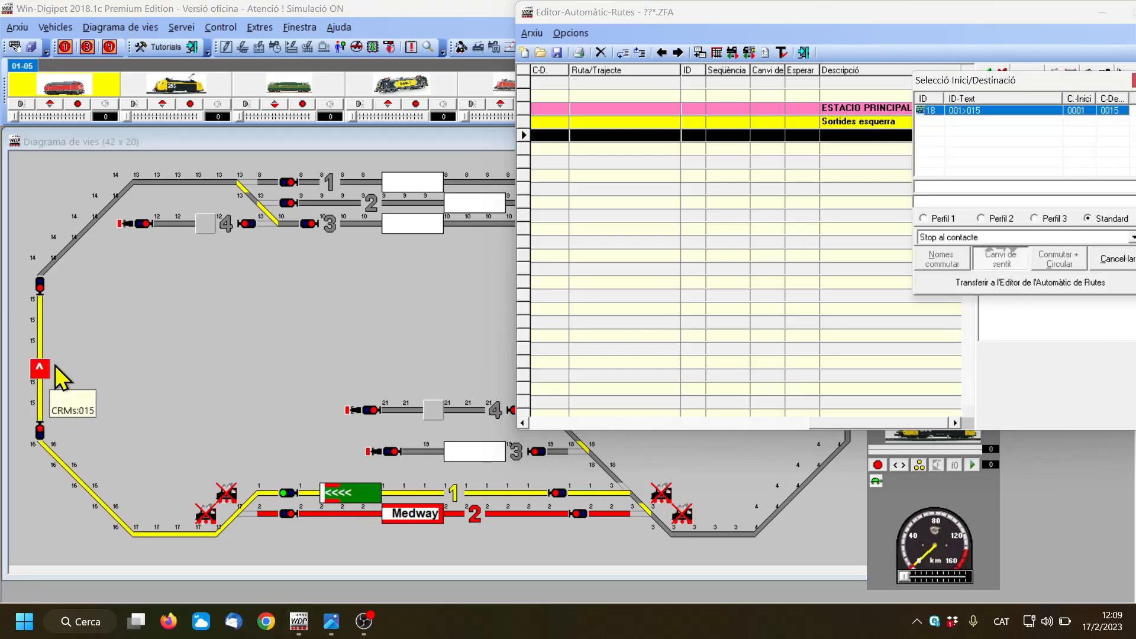
{"action": "left_click", "coordinate": [1019, 286]}
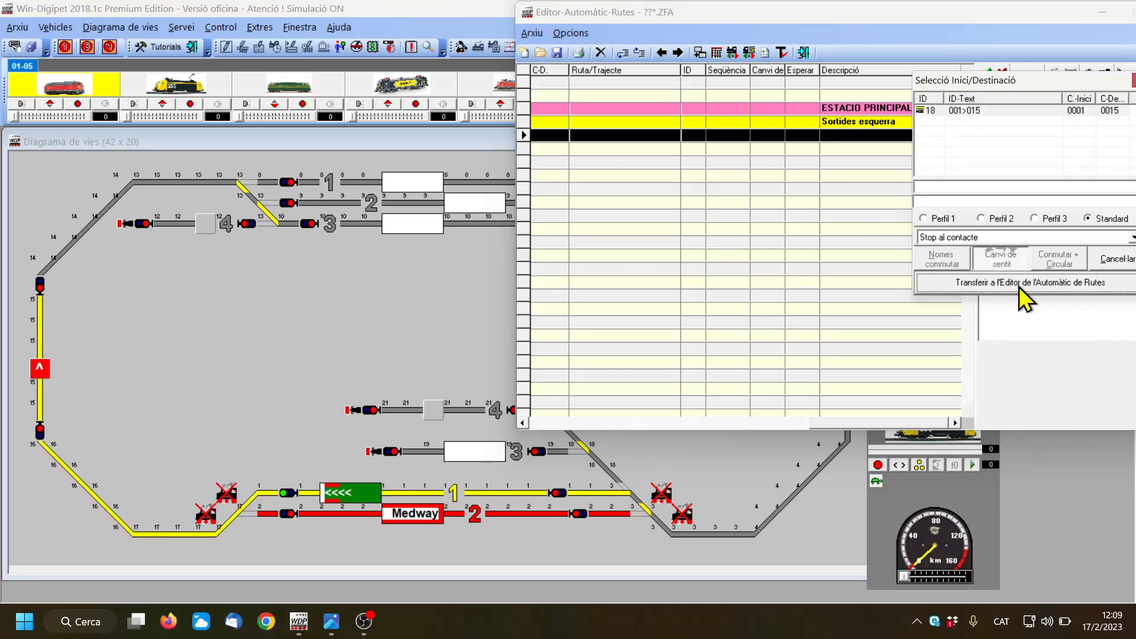
{"action": "left_click", "coordinate": [416, 513]}
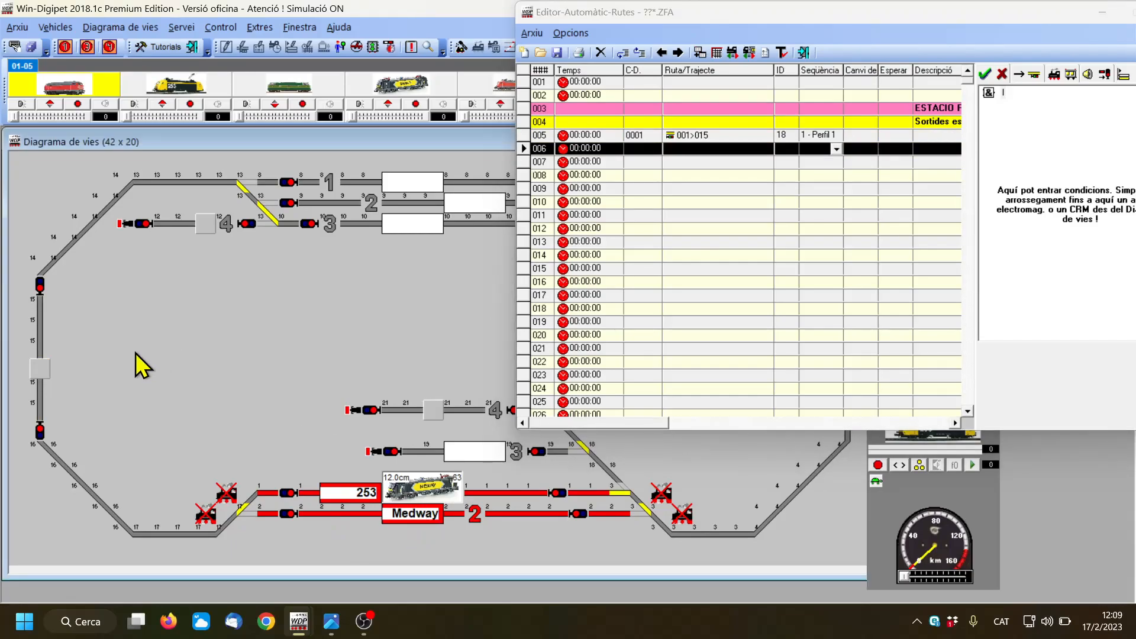
{"action": "left_click", "coordinate": [39, 371]}
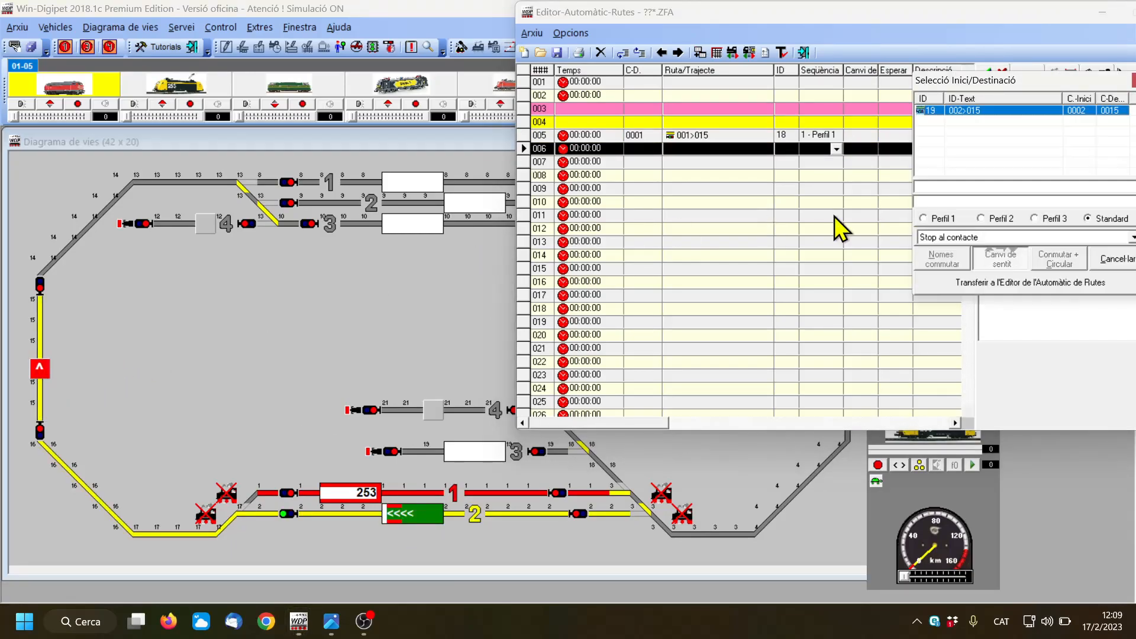
{"action": "left_click", "coordinate": [1006, 283]}
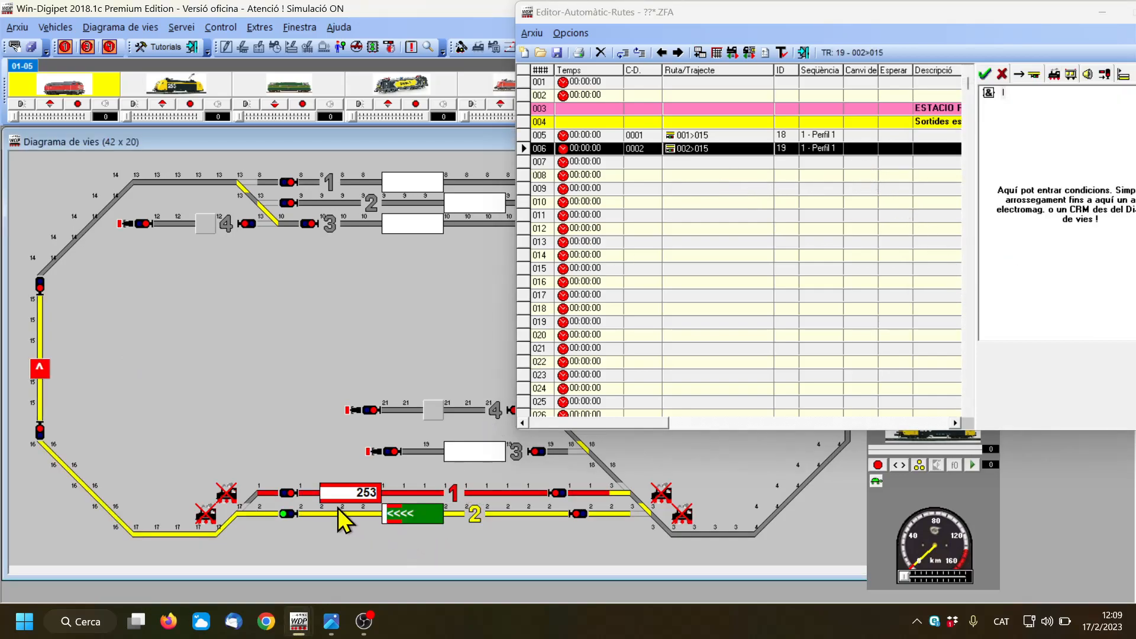
Step: Add a yellow title row reading "Sortides dreta" in row 008, leaving row 007 empty
{"action": "left_click", "coordinate": [925, 173]}
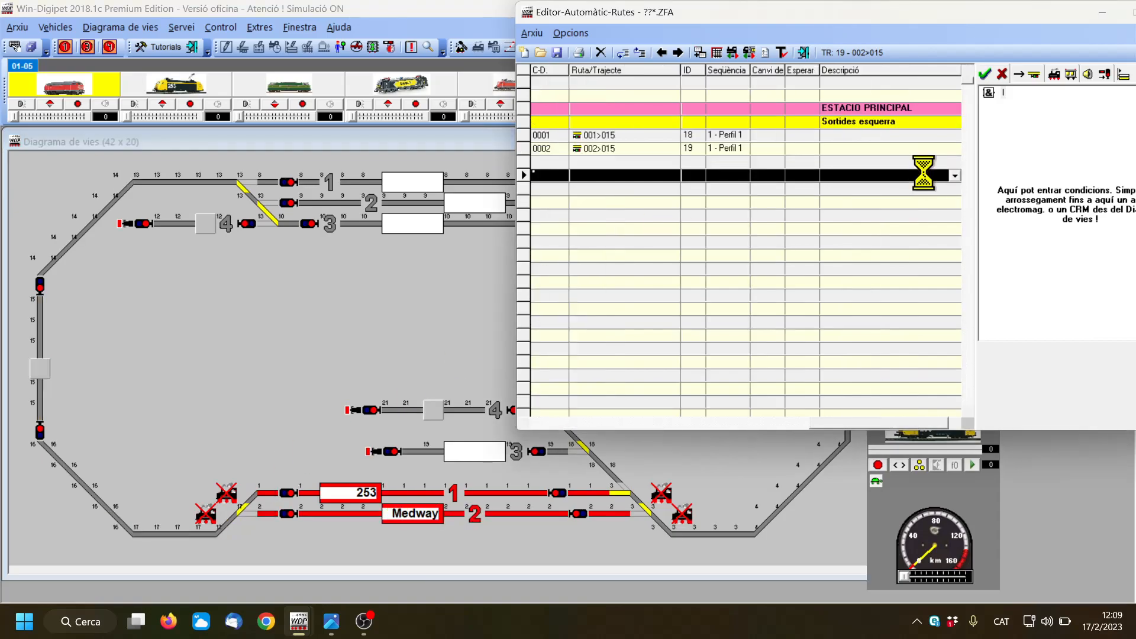
{"action": "left_click", "coordinate": [954, 175]}
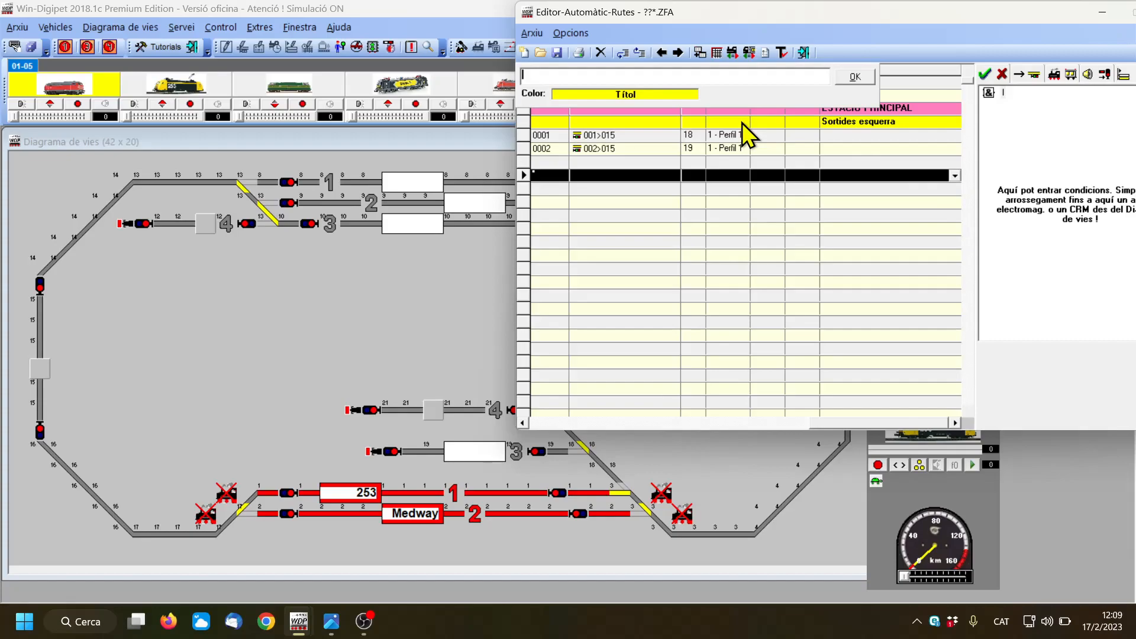
{"action": "type", "text": "Sortides dreta"}
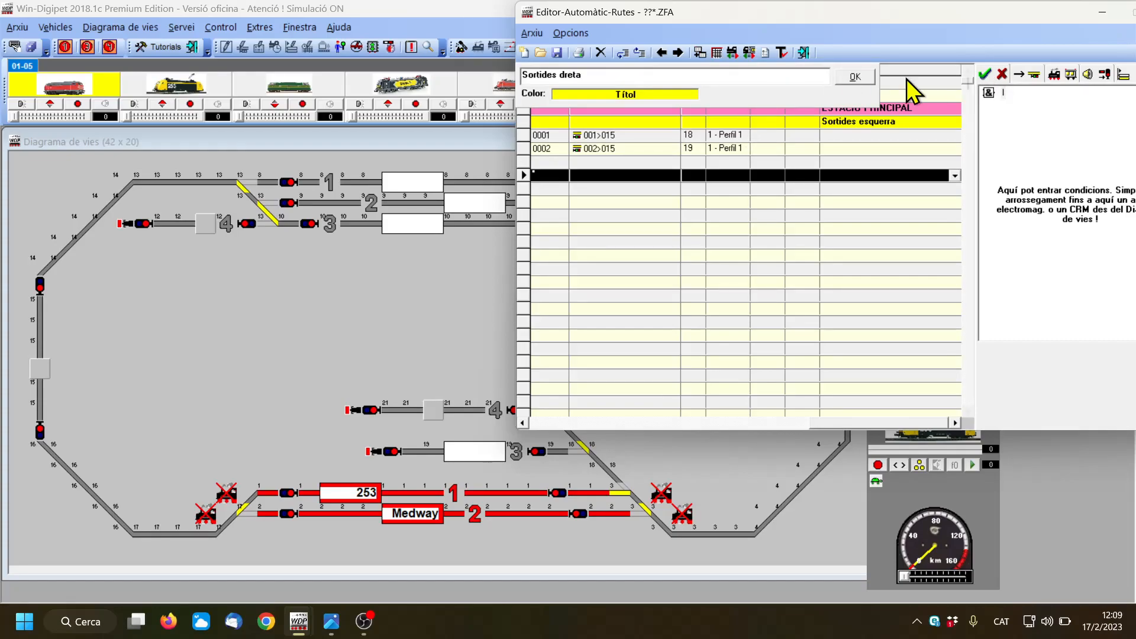
{"action": "left_click", "coordinate": [856, 78]}
Step: Add the rightward departures 001>005 from track 1 and 002>005 from track 2 in rows 009 and 010
{"action": "left_click_drag", "start_coordinate": [866, 14], "coordinate": [173, 3]}
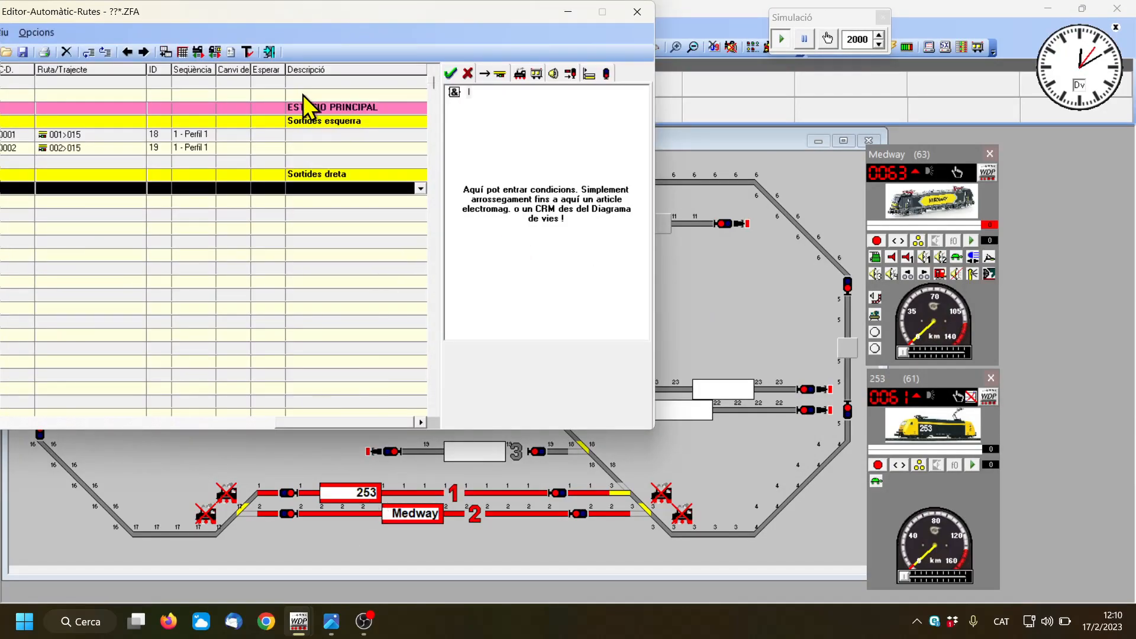
{"action": "left_click", "coordinate": [360, 495]}
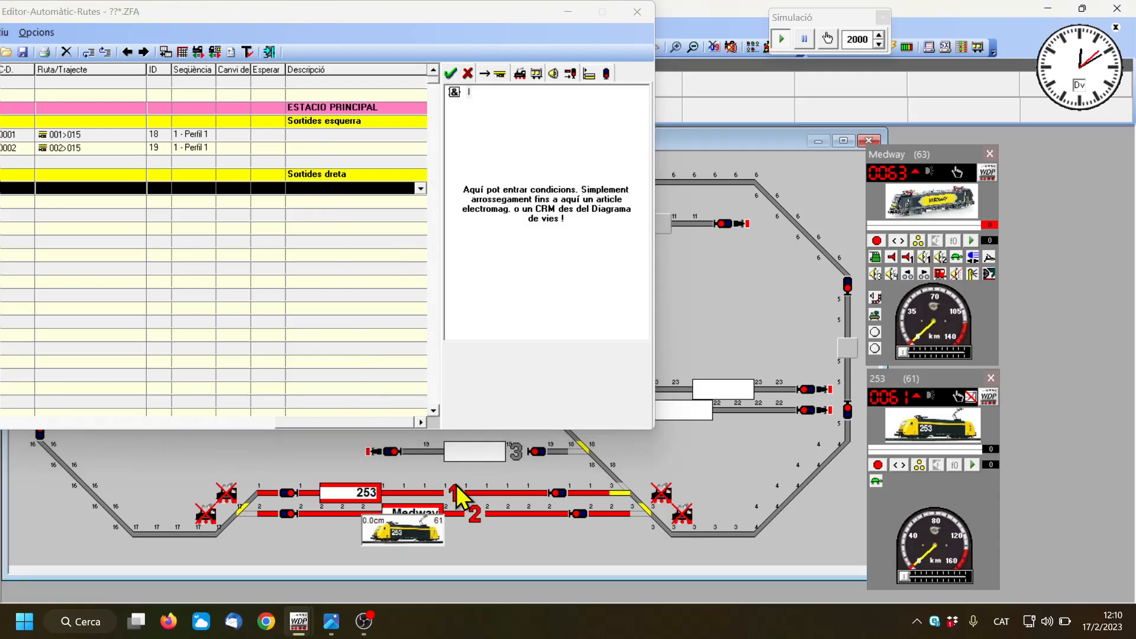
{"action": "left_click", "coordinate": [848, 349]}
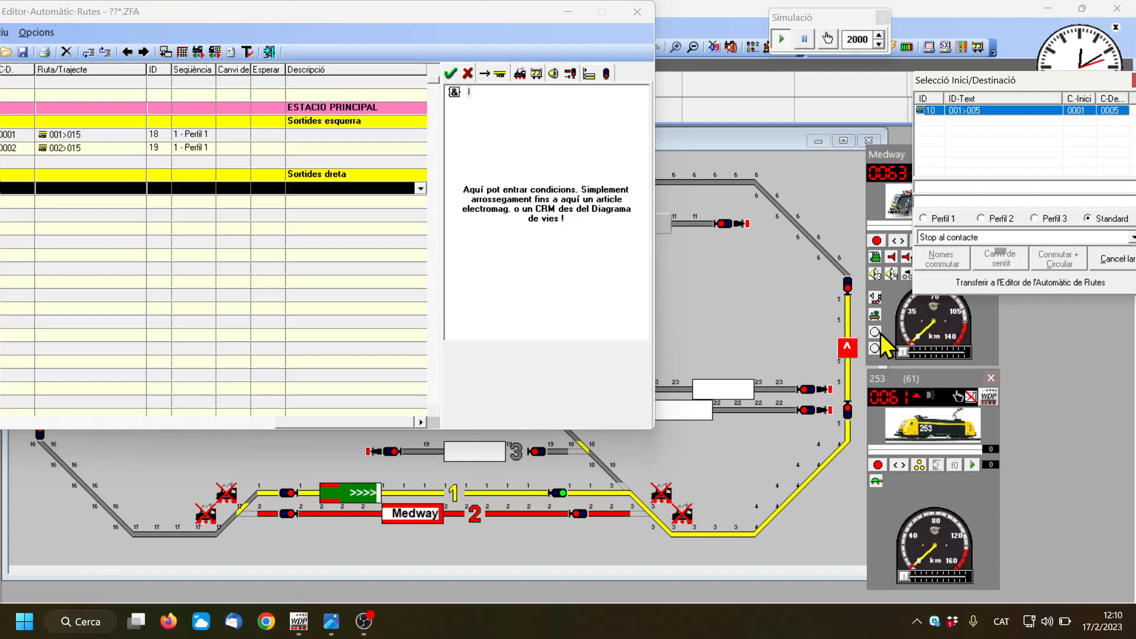
{"action": "left_click", "coordinate": [1009, 287]}
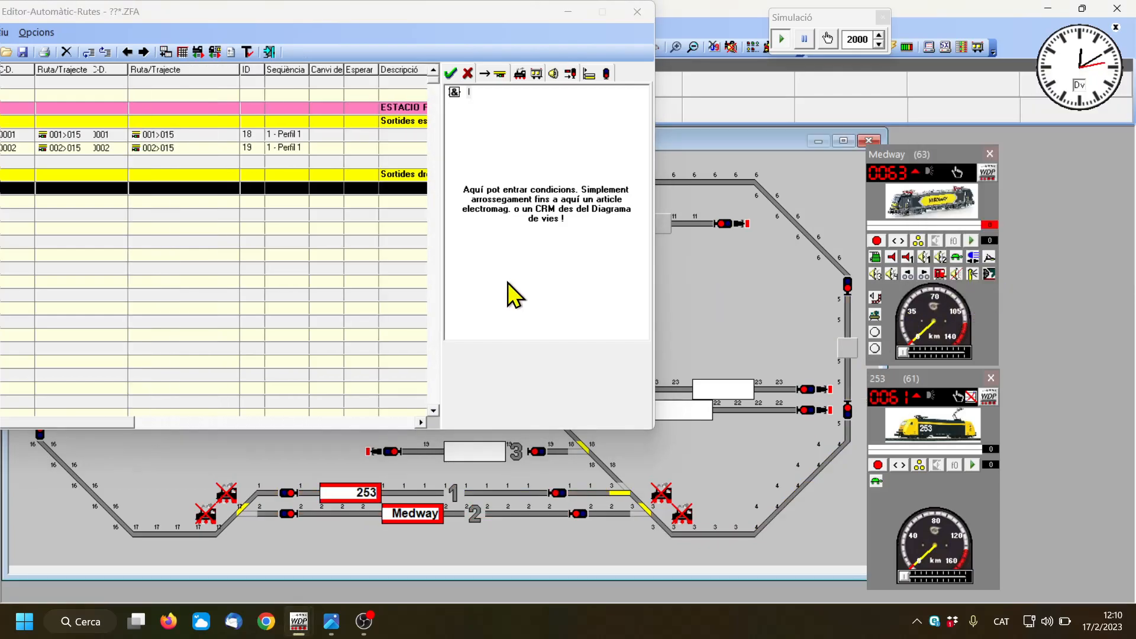
{"action": "left_click", "coordinate": [187, 200]}
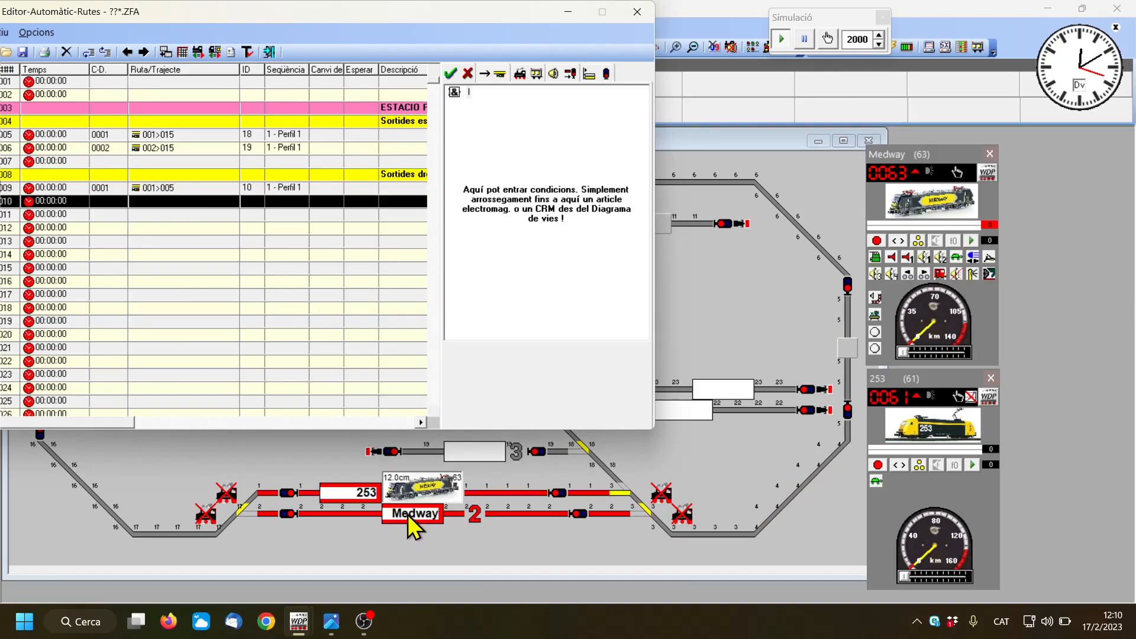
{"action": "left_click", "coordinate": [843, 346]}
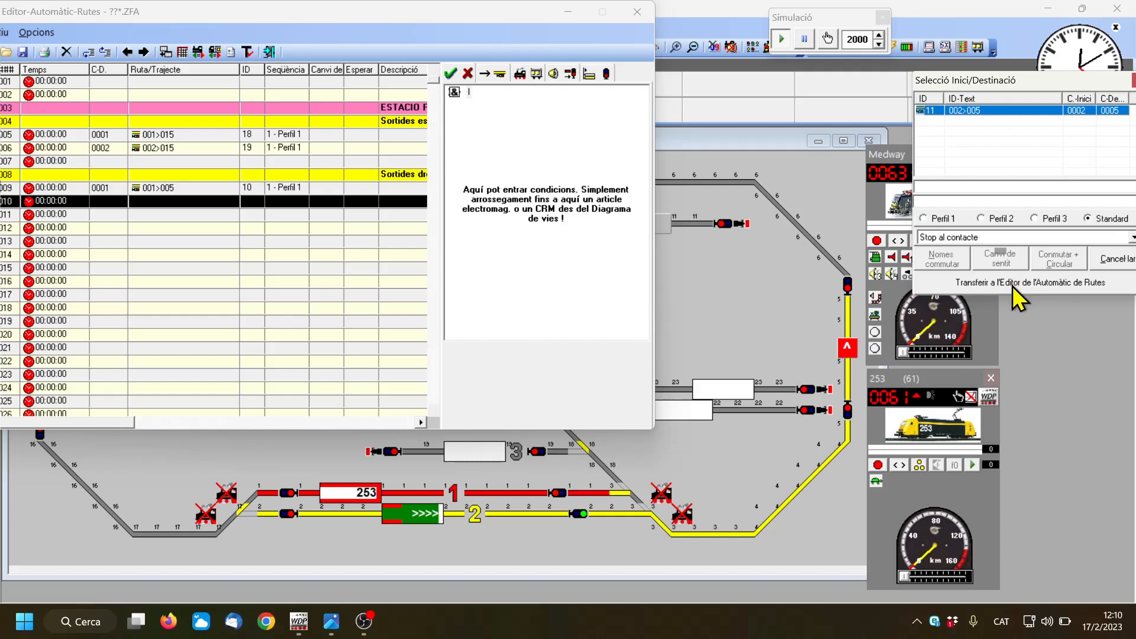
{"action": "left_click", "coordinate": [1014, 283]}
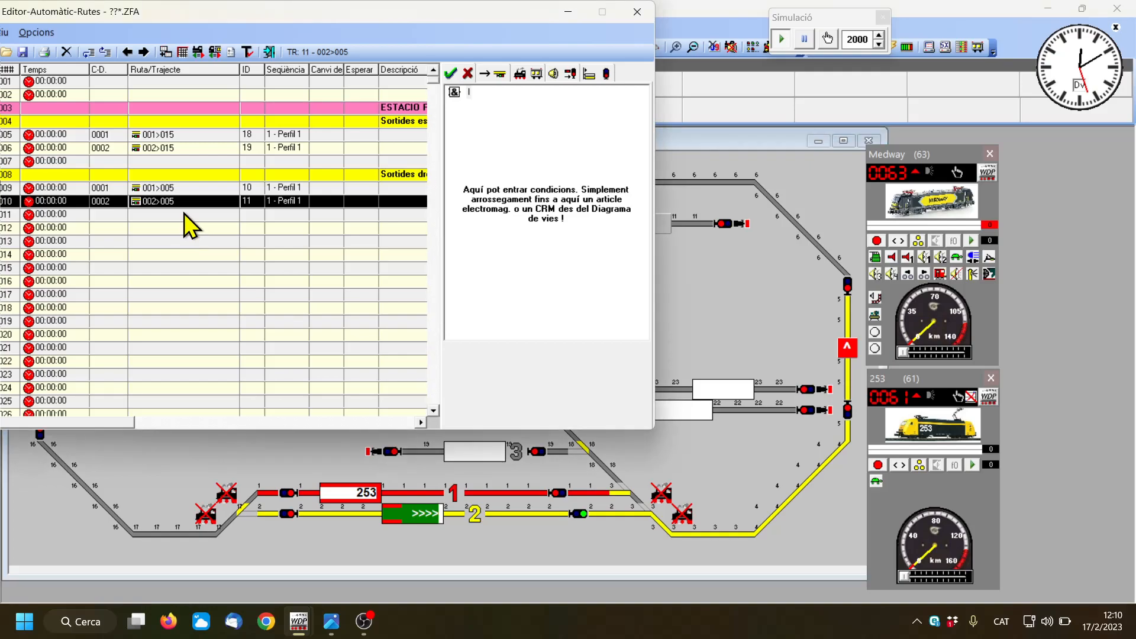
Step: Add the rightward departures 019>005 from track 3 and 021>005 from track 4 in rows 011 and 012
{"action": "left_click", "coordinate": [184, 215]}
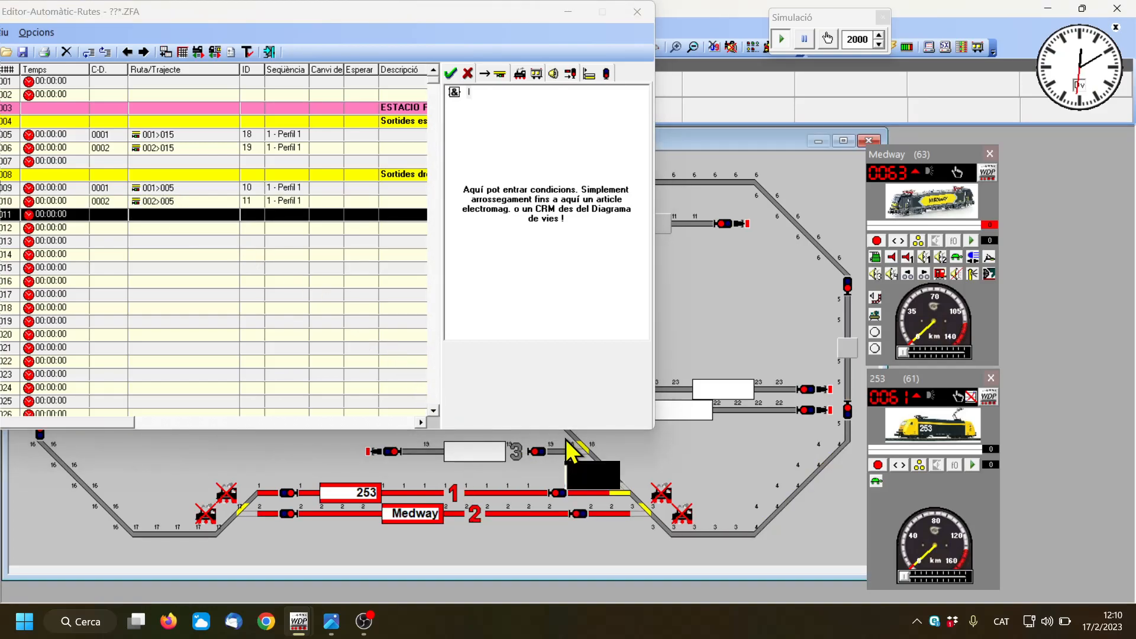
{"action": "left_click", "coordinate": [852, 349]}
{"action": "left_click", "coordinate": [1010, 283]}
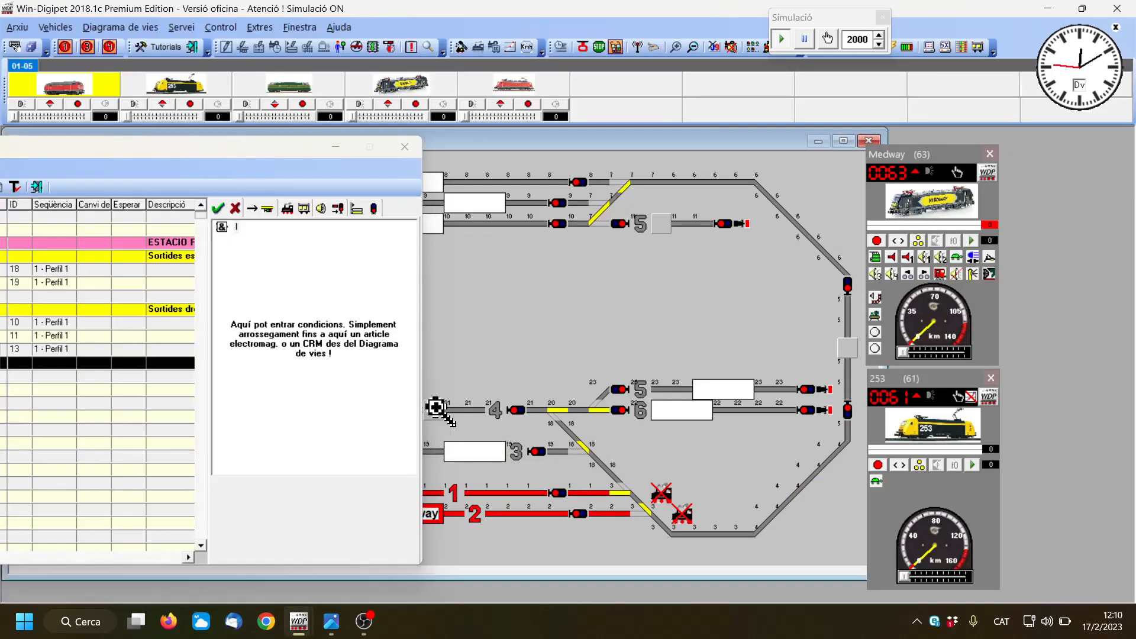
{"action": "mouse_move", "coordinate": [436, 408]}
{"action": "left_mouse_down"}
{"action": "mouse_move", "coordinate": [826, 396]}
{"action": "mouse_move", "coordinate": [851, 340]}
{"action": "mouse_move", "coordinate": [852, 352]}
{"action": "left_mouse_up"}
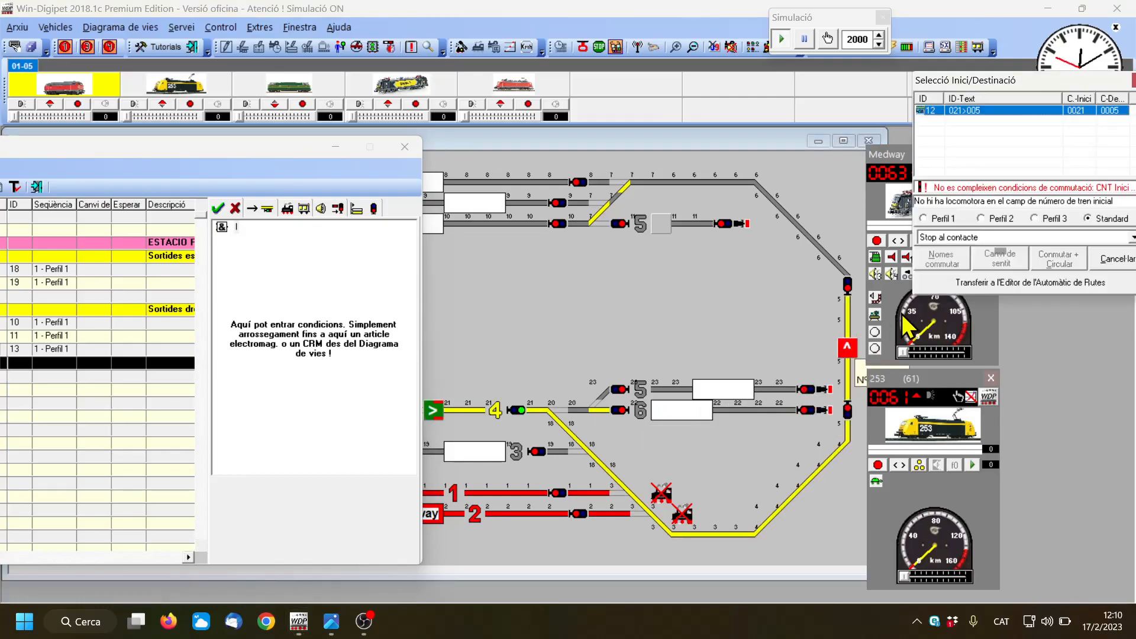
{"action": "left_click", "coordinate": [995, 283]}
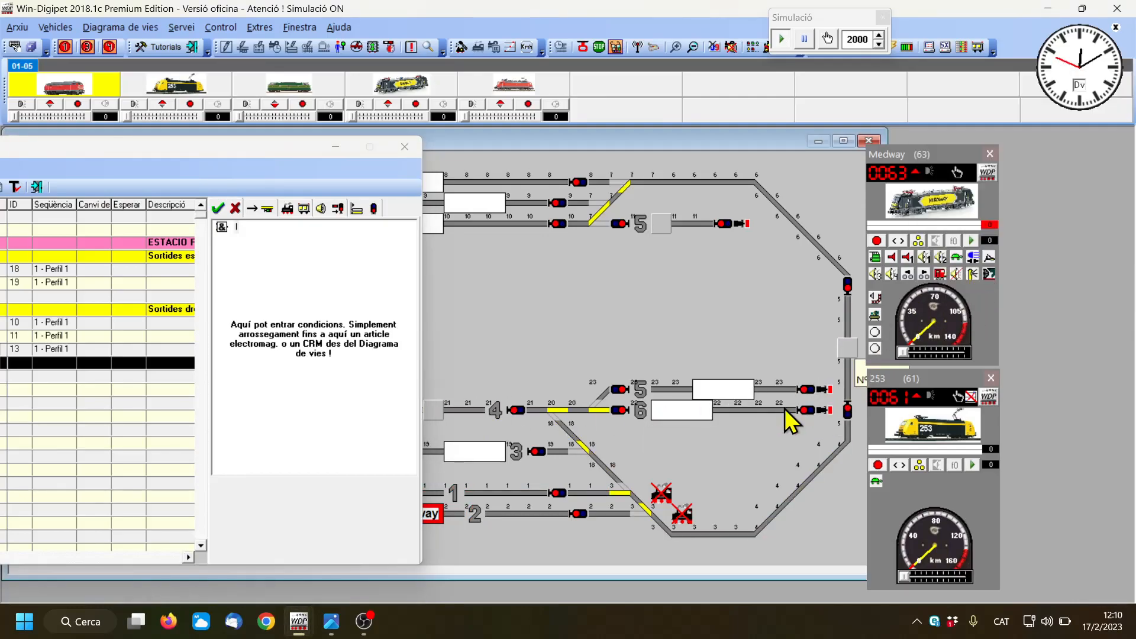
Step: Leaving row 013 empty, add the routes 023>021 from track 5 and 022>021 from track 6 in rows 014 and 015
{"action": "left_click_drag", "start_coordinate": [116, 157], "coordinate": [297, 112]}
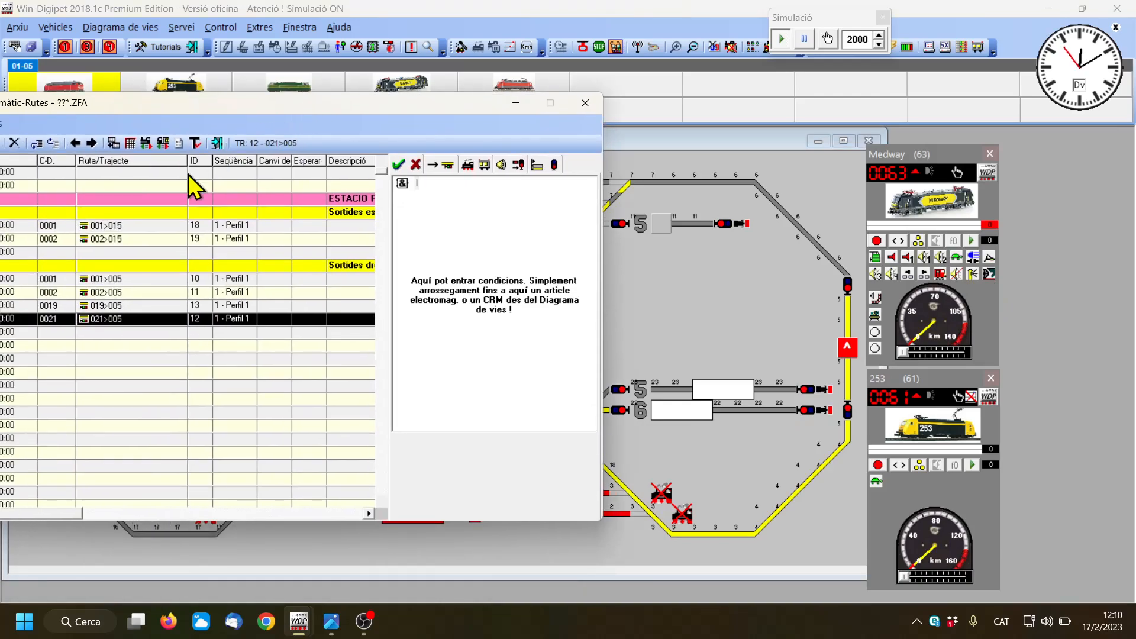
{"action": "left_click", "coordinate": [127, 347]}
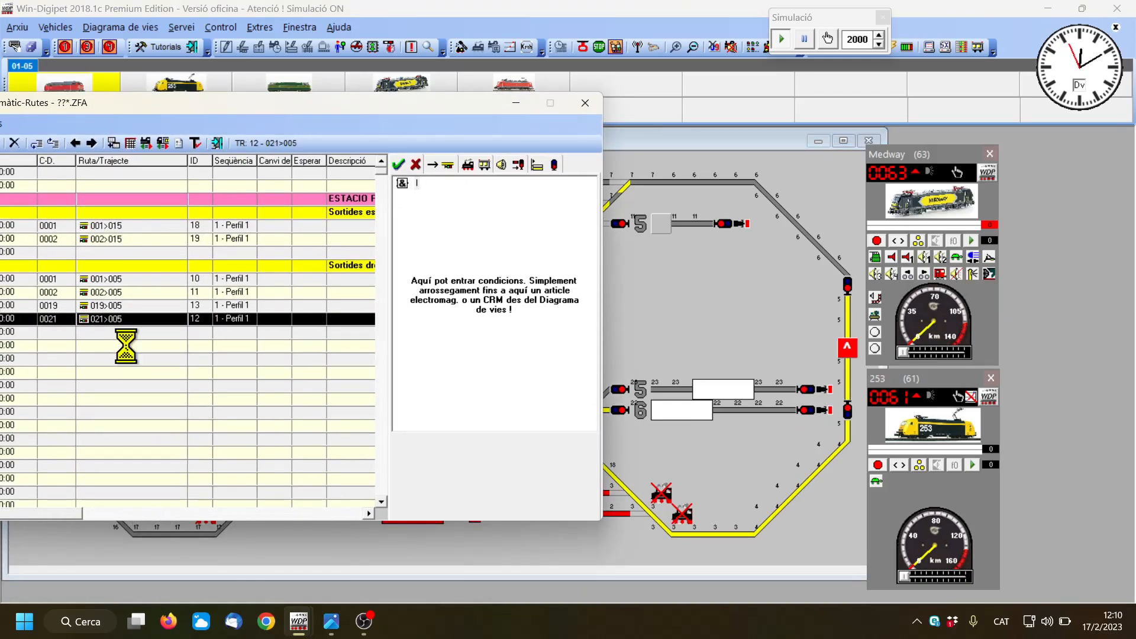
{"action": "left_click_drag", "start_coordinate": [282, 112], "coordinate": [51, 167]}
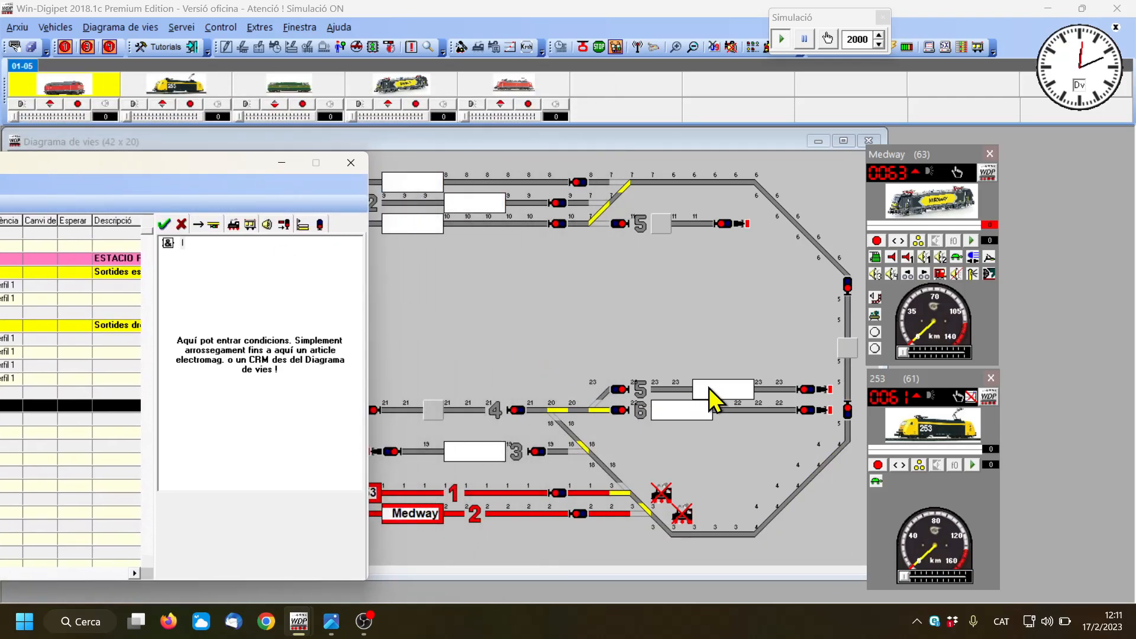
{"action": "left_click_drag", "start_coordinate": [710, 388], "coordinate": [432, 408]}
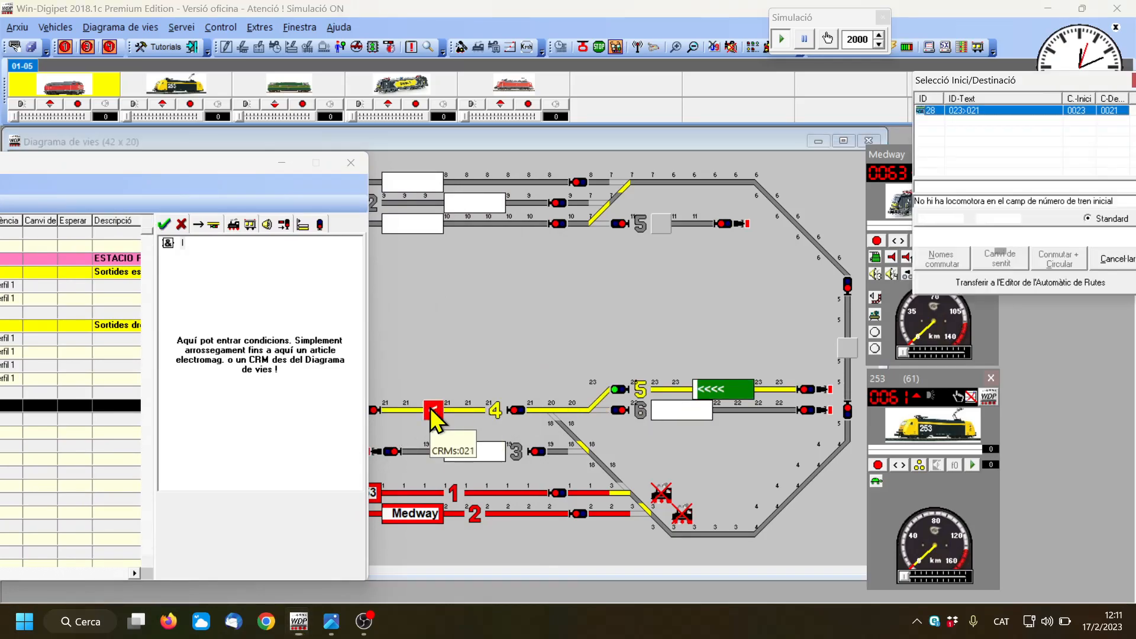
{"action": "left_click", "coordinate": [993, 282]}
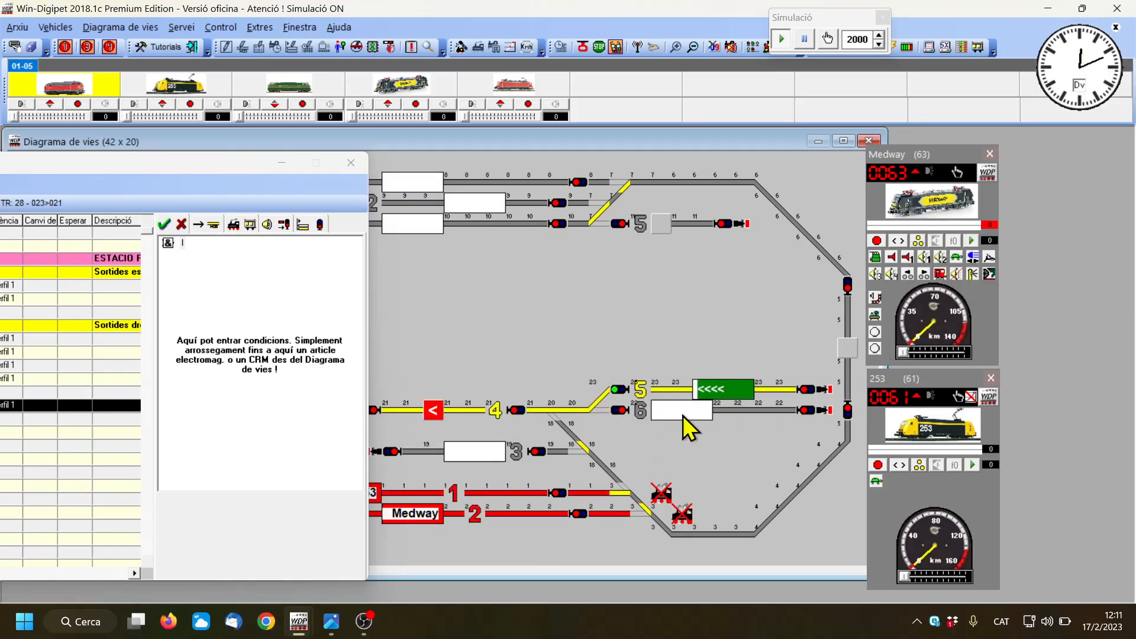
{"action": "left_click", "coordinate": [36, 420]}
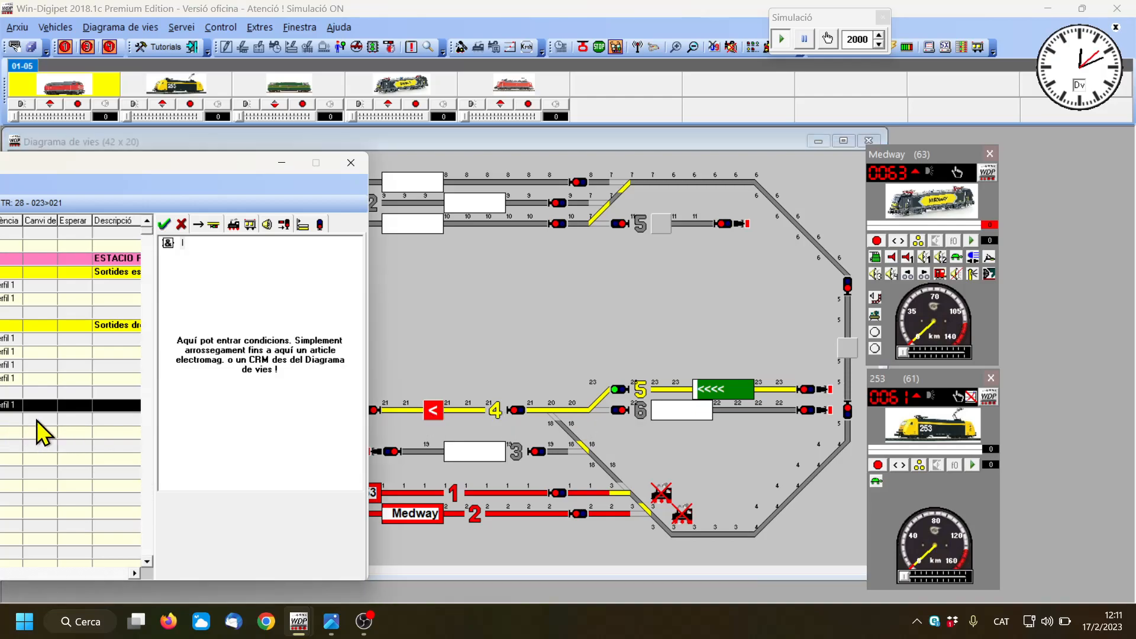
{"action": "left_click_drag", "start_coordinate": [669, 413], "coordinate": [438, 415]}
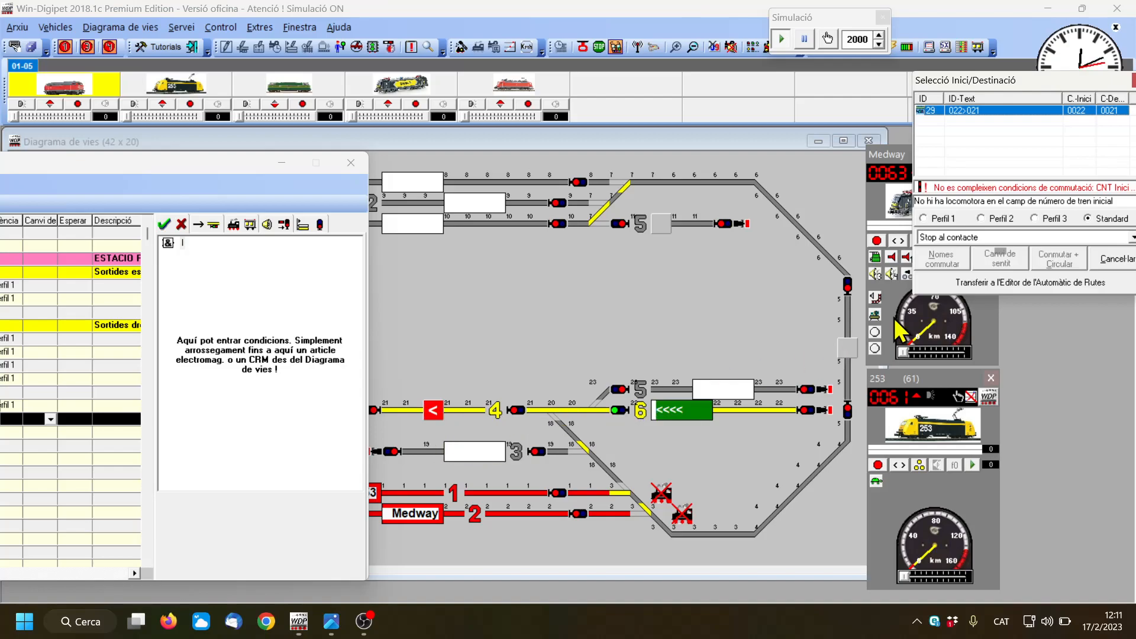
{"action": "left_click", "coordinate": [995, 282]}
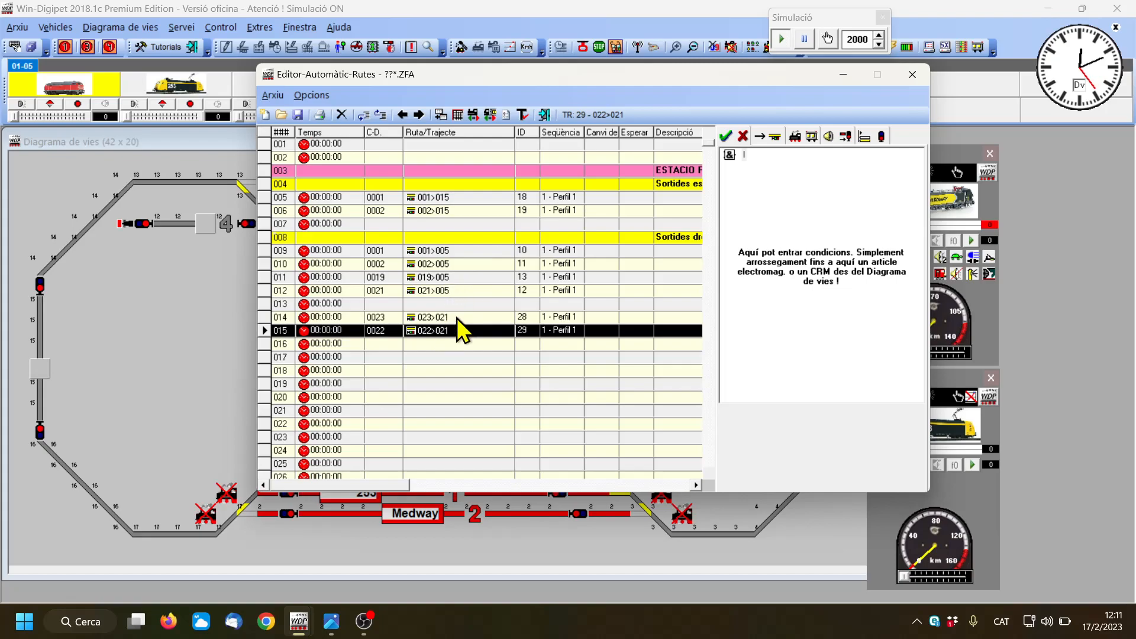
Step: Add a pink title row reading "ESTACIO SECUNDARIA" in row 017, leaving row 016 empty
{"action": "left_click_drag", "start_coordinate": [528, 75], "coordinate": [396, 72]}
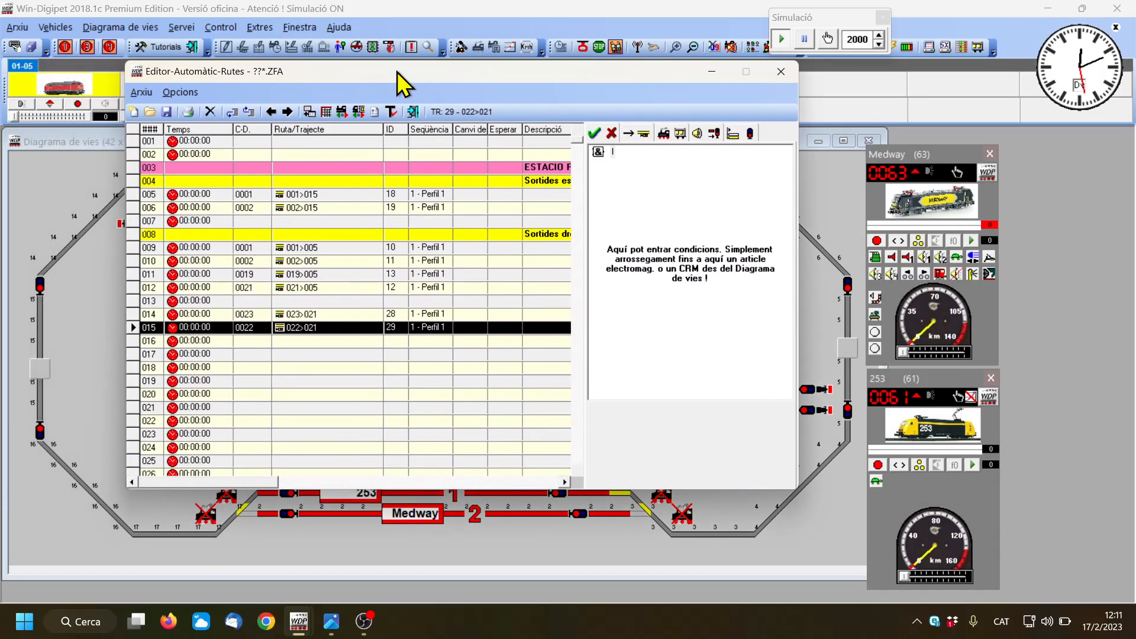
{"action": "left_click", "coordinate": [500, 370]}
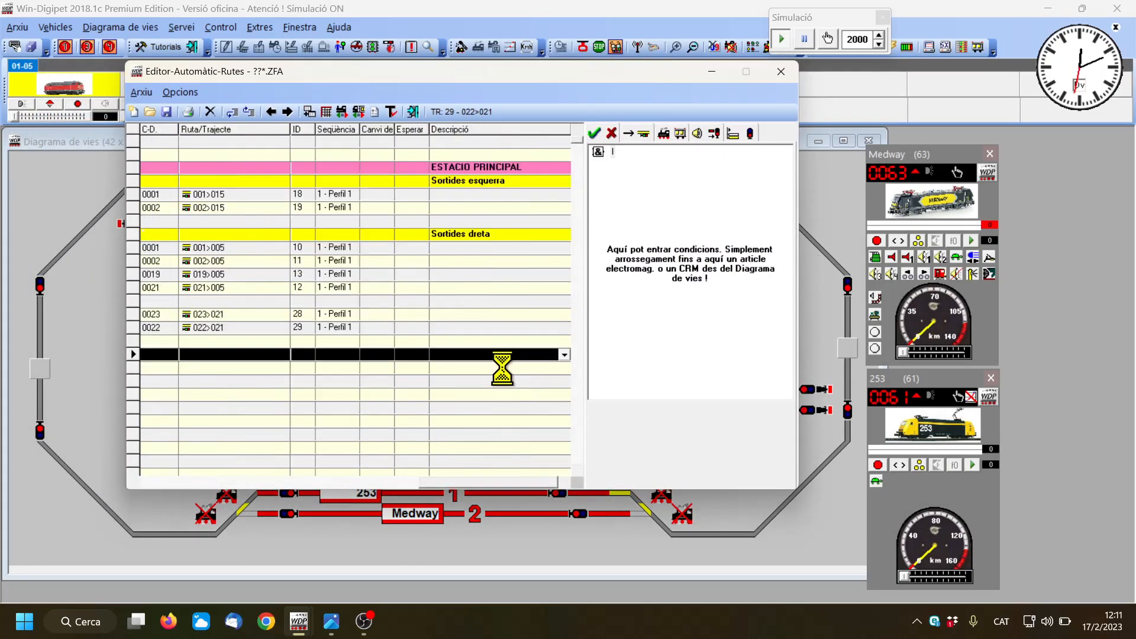
{"action": "left_click", "coordinate": [563, 355]}
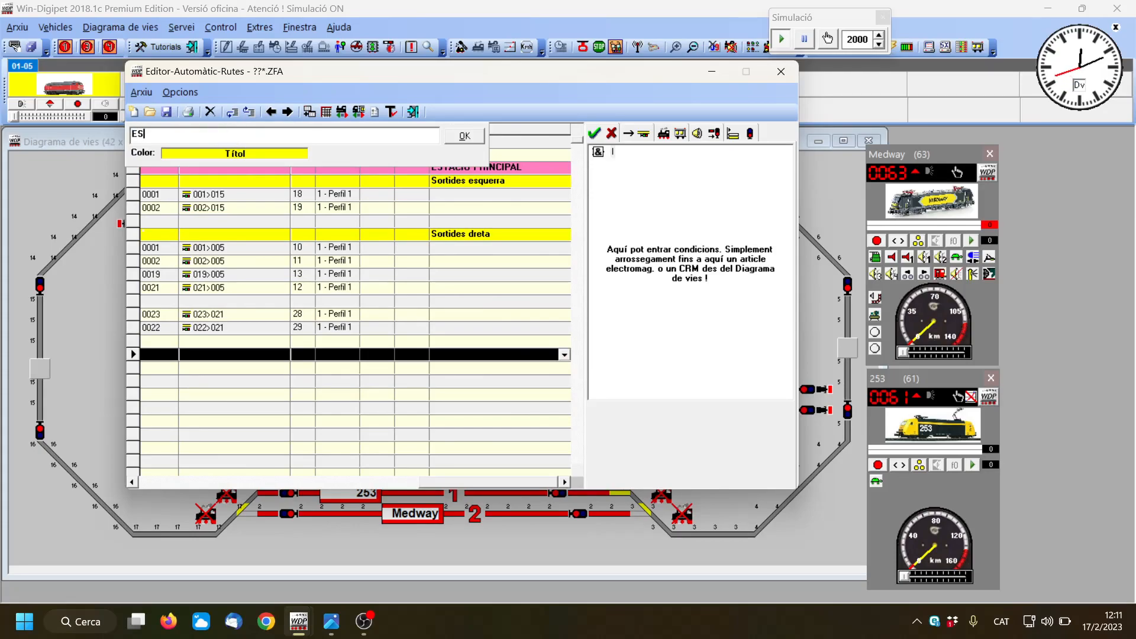
{"action": "left_click", "coordinate": [235, 153]}
{"action": "left_click", "coordinate": [253, 104]}
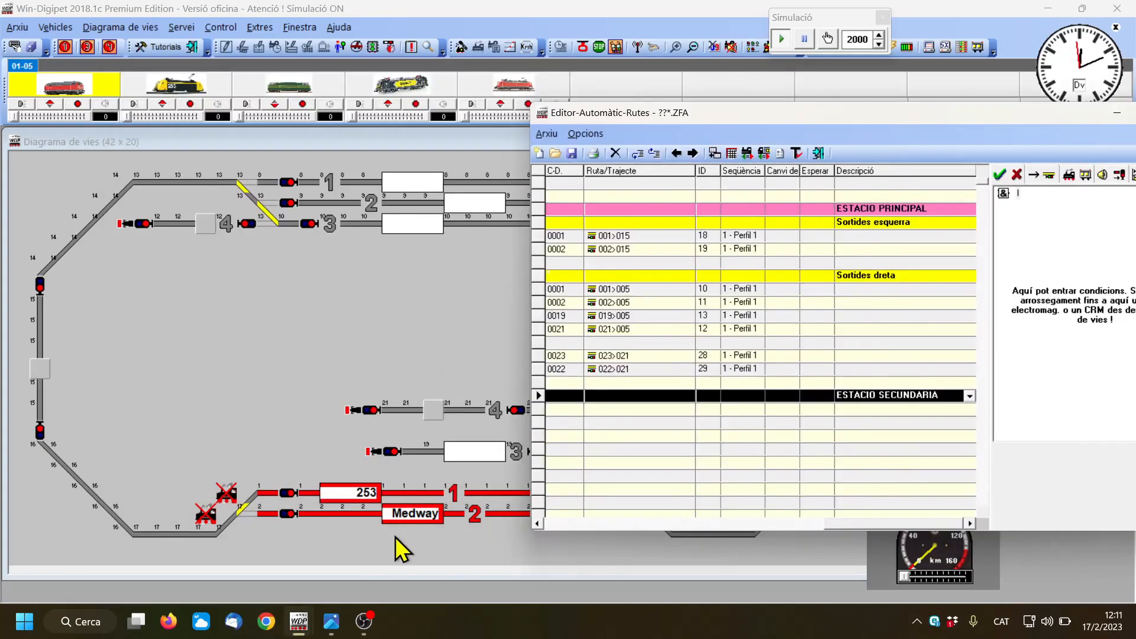
Step: Add a yellow title row reading "Entrades esquerra" in row 018
{"action": "left_click", "coordinate": [857, 410]}
{"action": "left_click", "coordinate": [968, 409]}
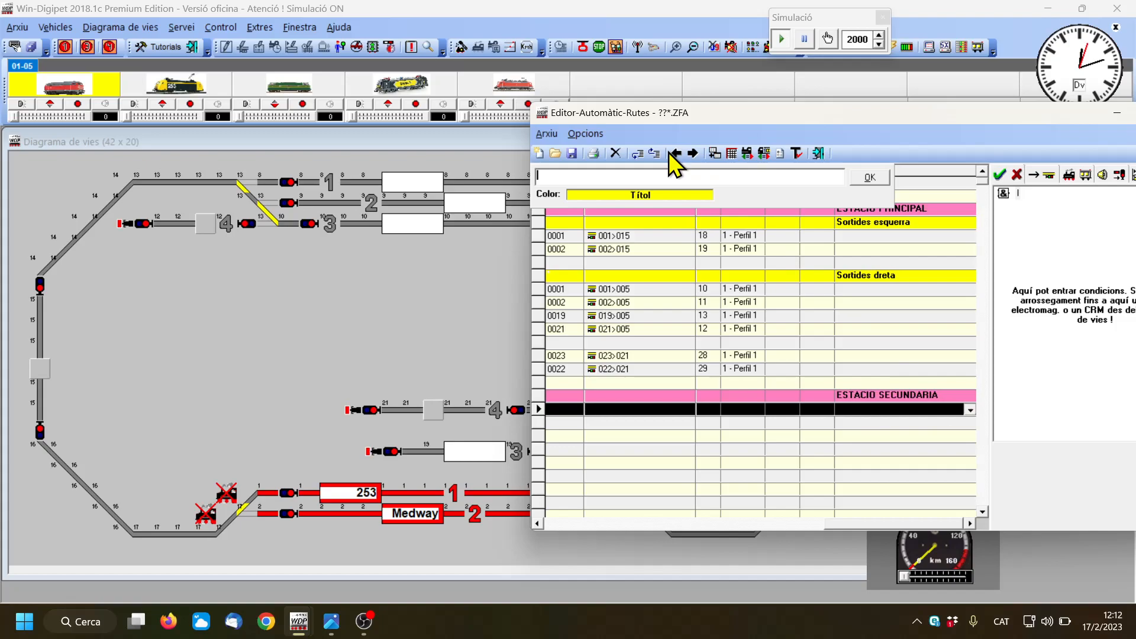
{"action": "type", "text": "Entrades e"}
{"action": "type", "text": "squerra"}
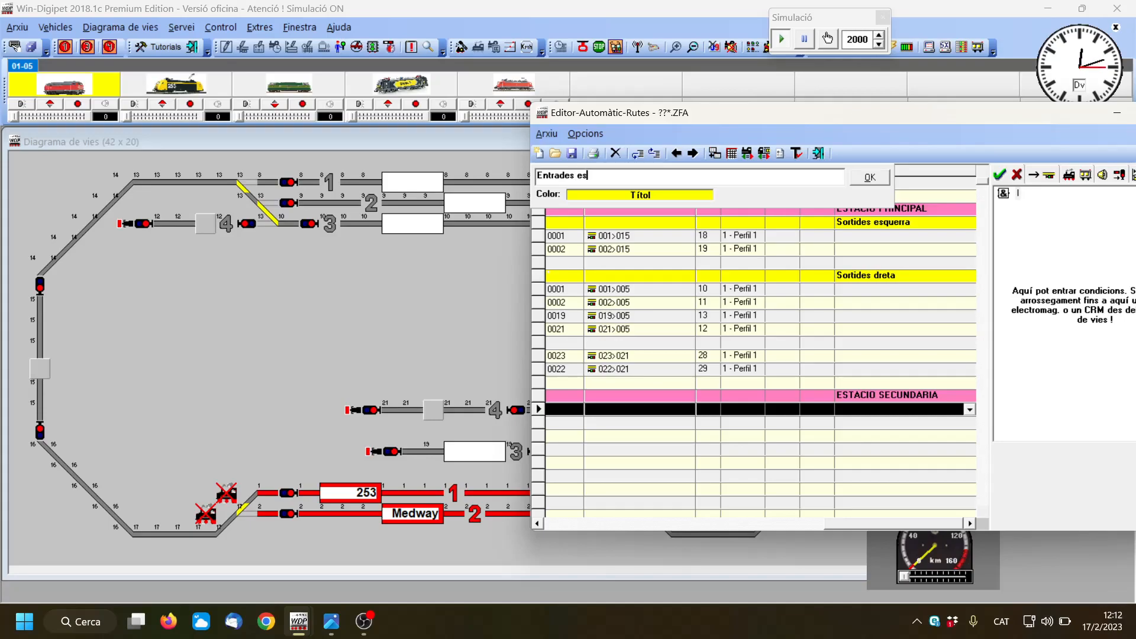
{"action": "key", "text": "Return"}
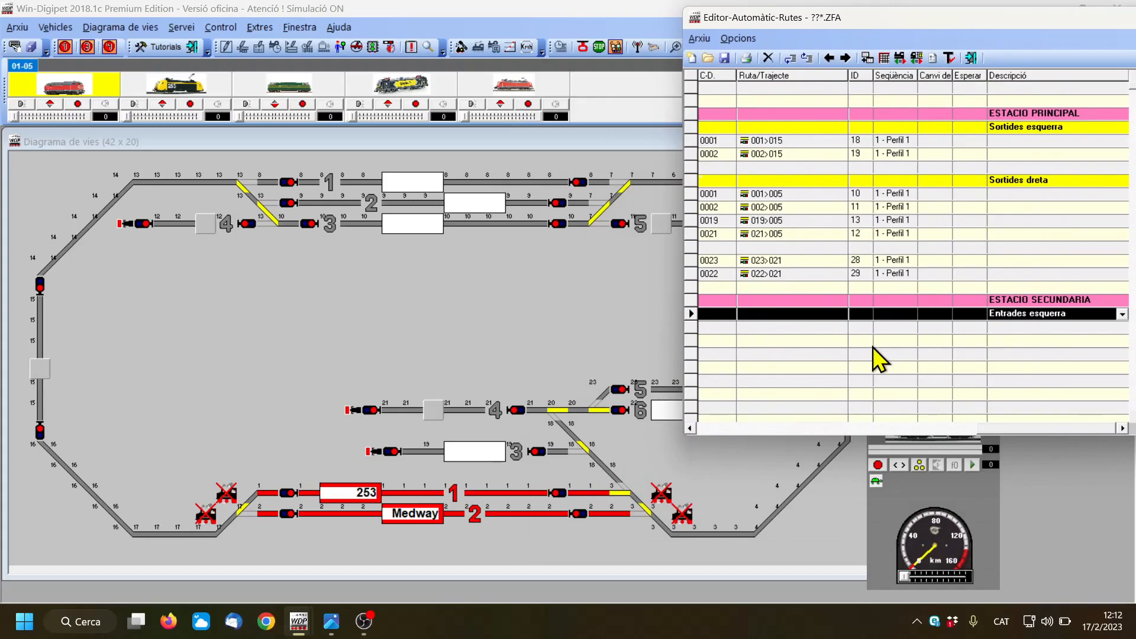
Step: Add the left-side arrivals 015>011 to track 5 and 015>008 to track 1 in rows 019 and 020
{"action": "left_click", "coordinate": [836, 328]}
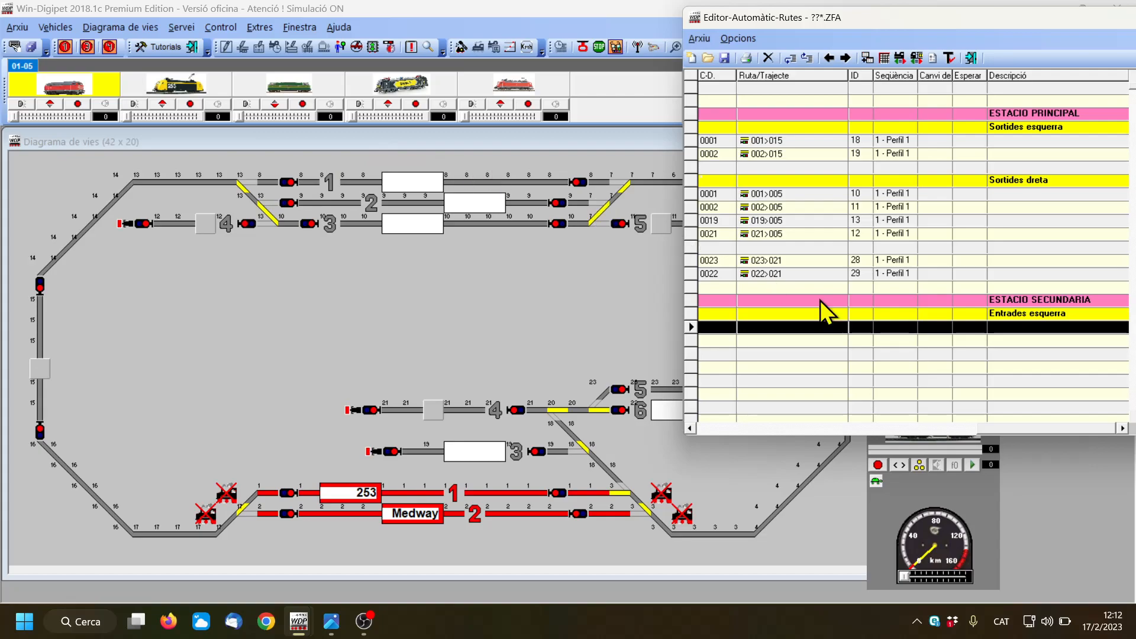
{"action": "left_click", "coordinate": [906, 328]}
{"action": "left_click", "coordinate": [37, 363]}
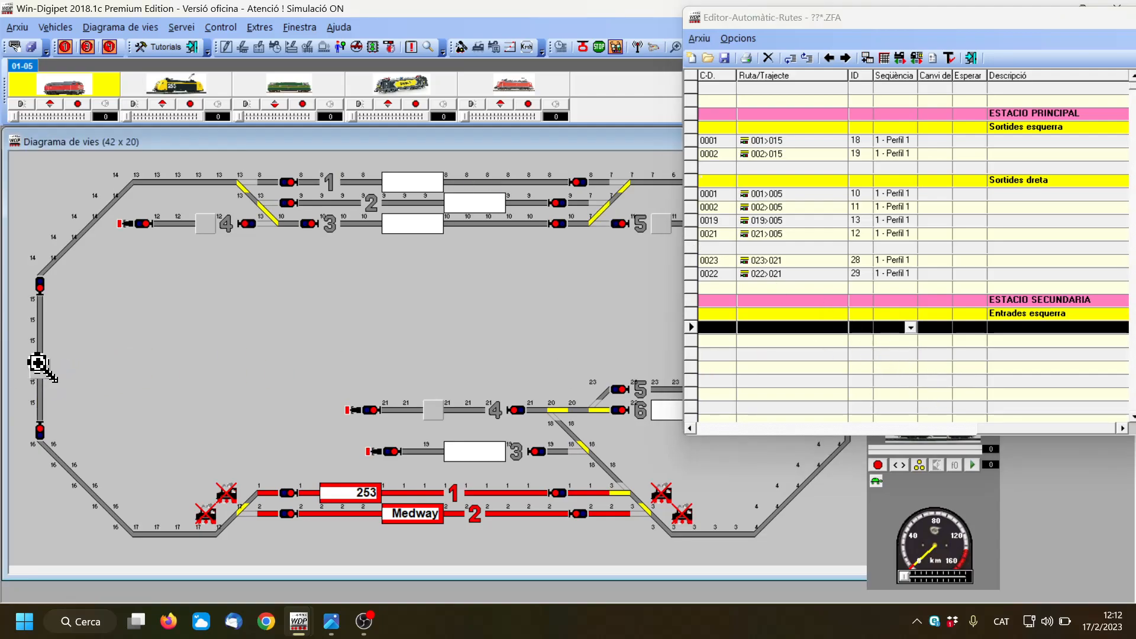
{"action": "left_click", "coordinate": [658, 220]}
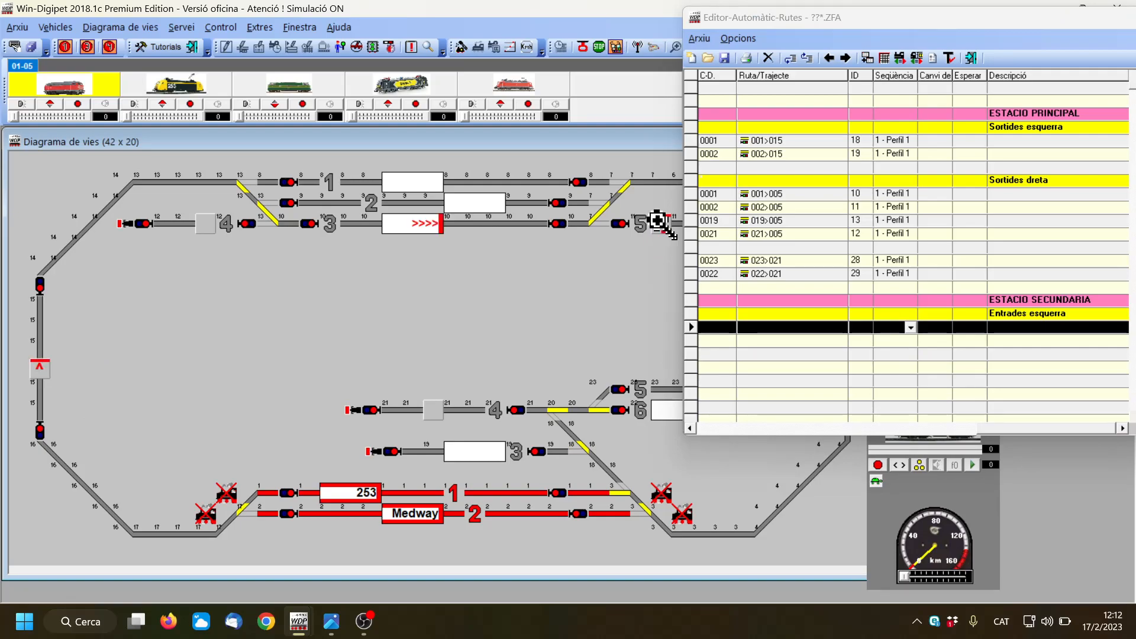
{"action": "left_click", "coordinate": [985, 282]}
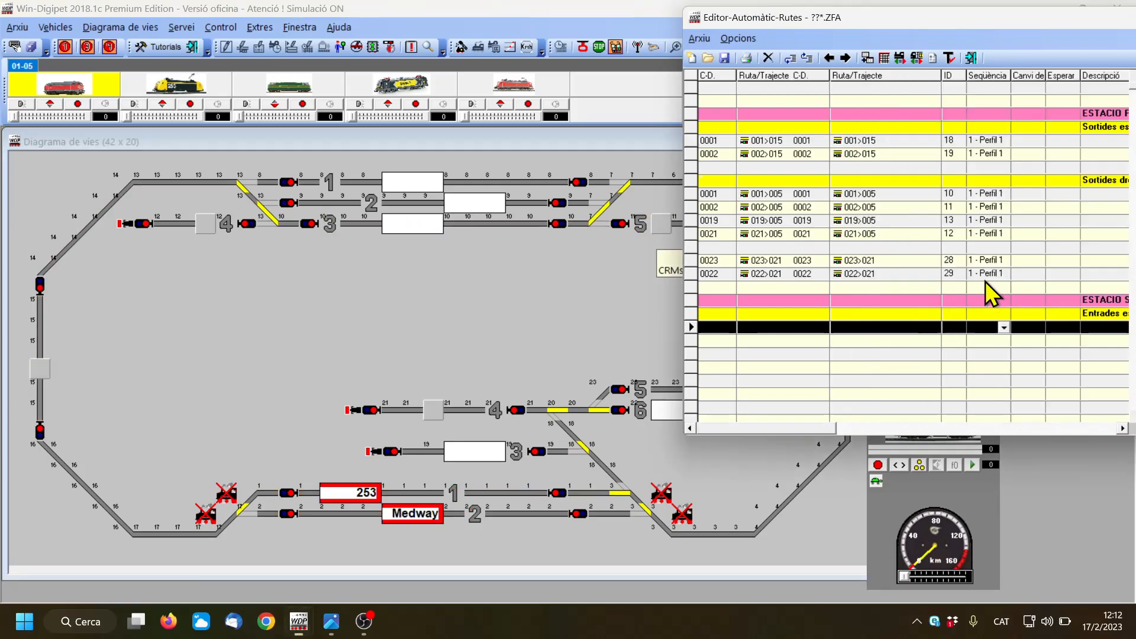
{"action": "left_click", "coordinate": [858, 340]}
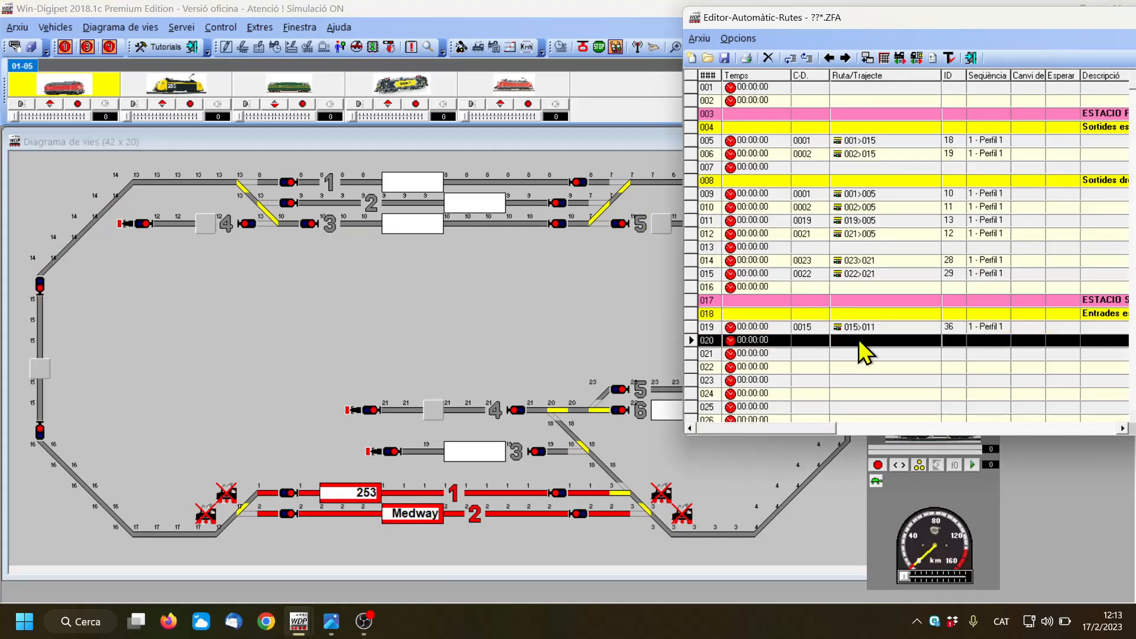
{"action": "left_click", "coordinate": [40, 367]}
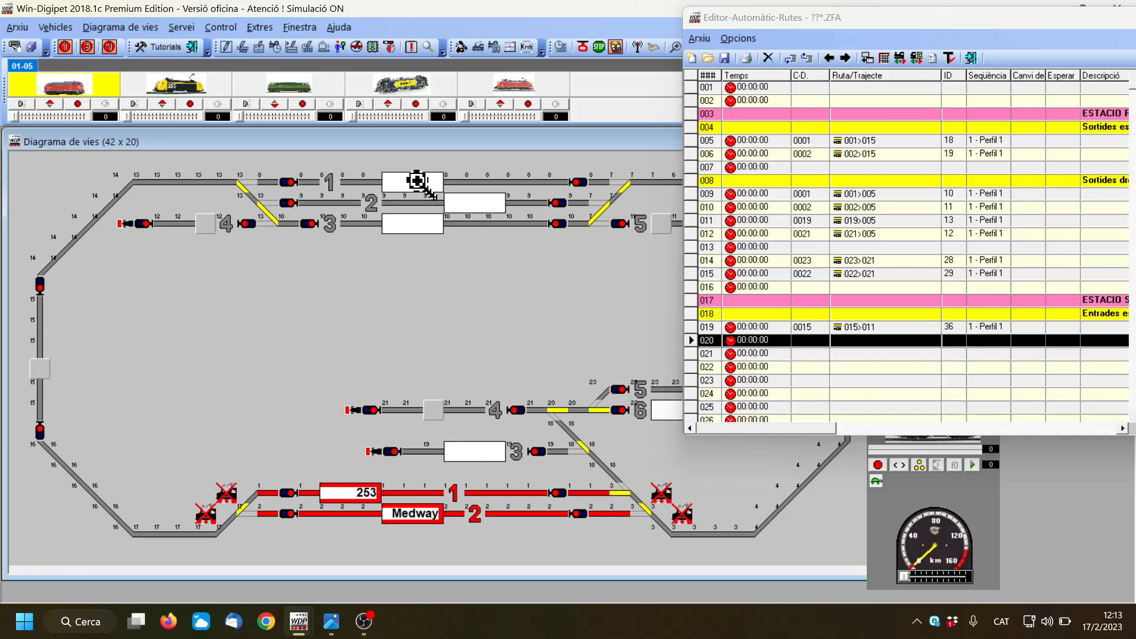
{"action": "left_click", "coordinate": [417, 180]}
{"action": "left_click", "coordinate": [1032, 284]}
Step: Add the left-side arrivals 015>009 to track 2 and 015>010 to track 3 in rows 021 and 022
{"action": "left_click", "coordinate": [40, 368]}
{"action": "left_click", "coordinate": [460, 202]}
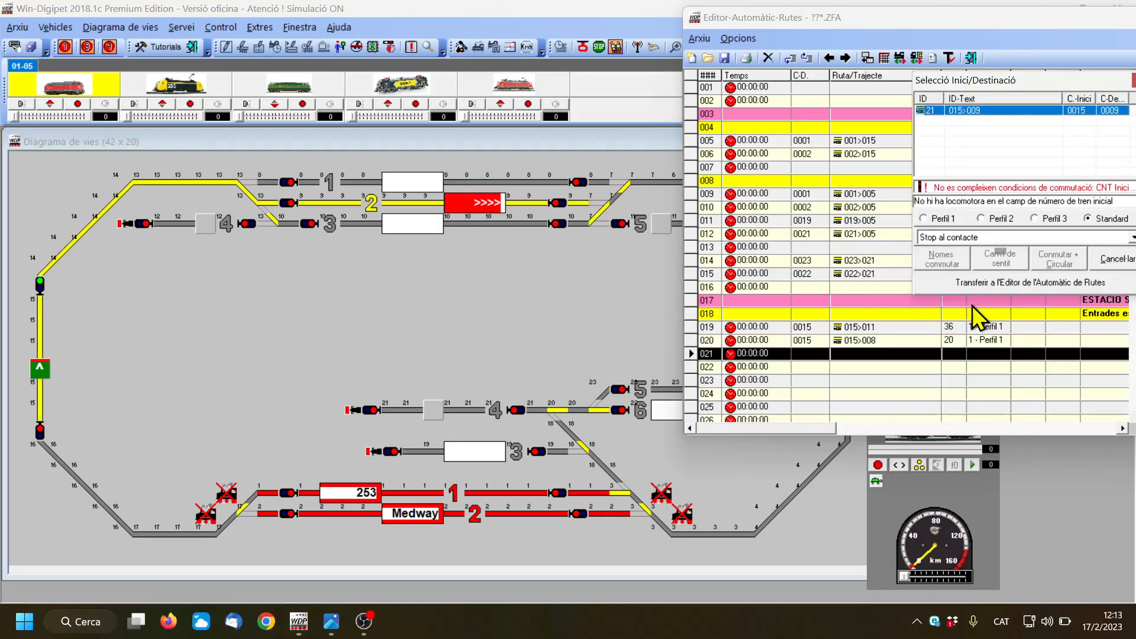
{"action": "left_click", "coordinate": [1026, 291]}
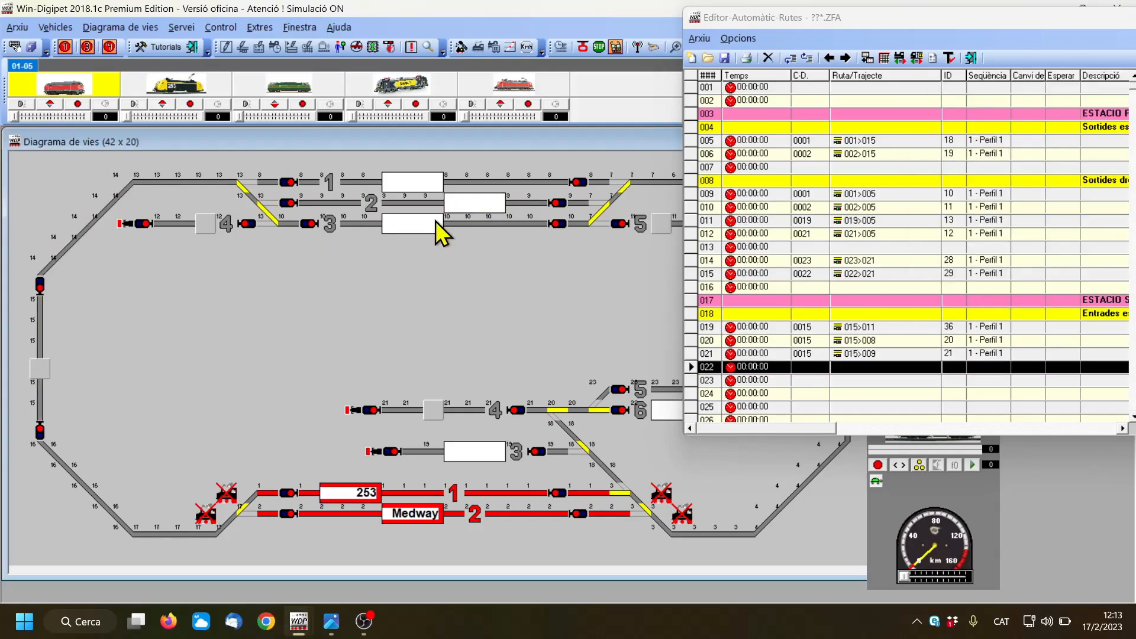
{"action": "left_click", "coordinate": [422, 221]}
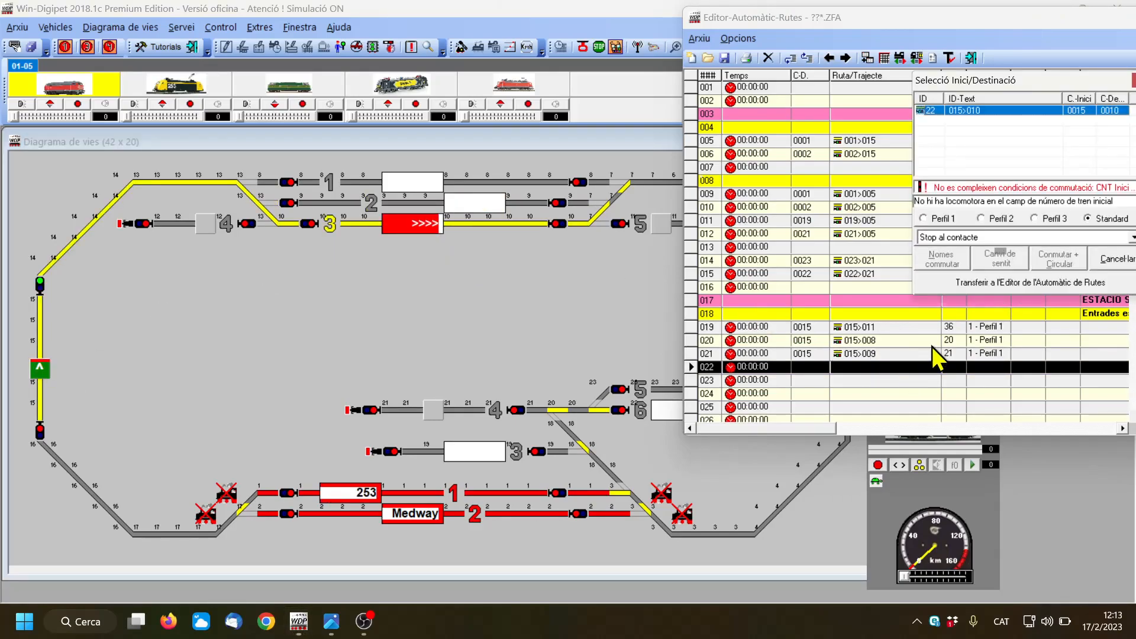
{"action": "left_click", "coordinate": [982, 284]}
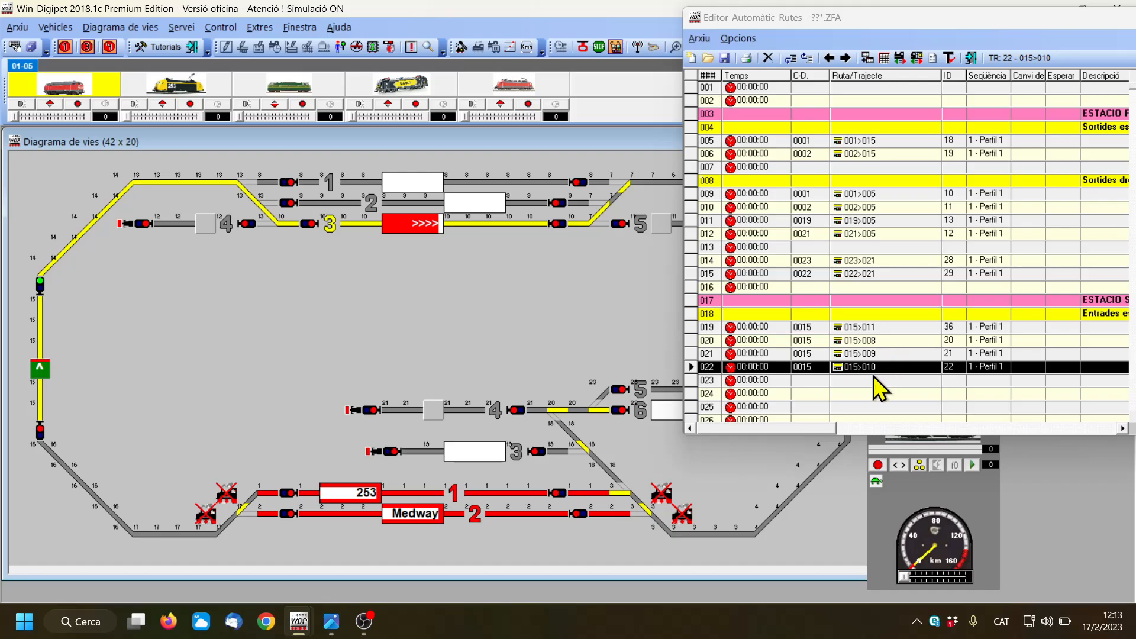
Step: Add a yellow title row reading "Entrades dreta" in row 024, leaving row 023 empty
{"action": "left_click_drag", "start_coordinate": [963, 17], "coordinate": [540, 11]}
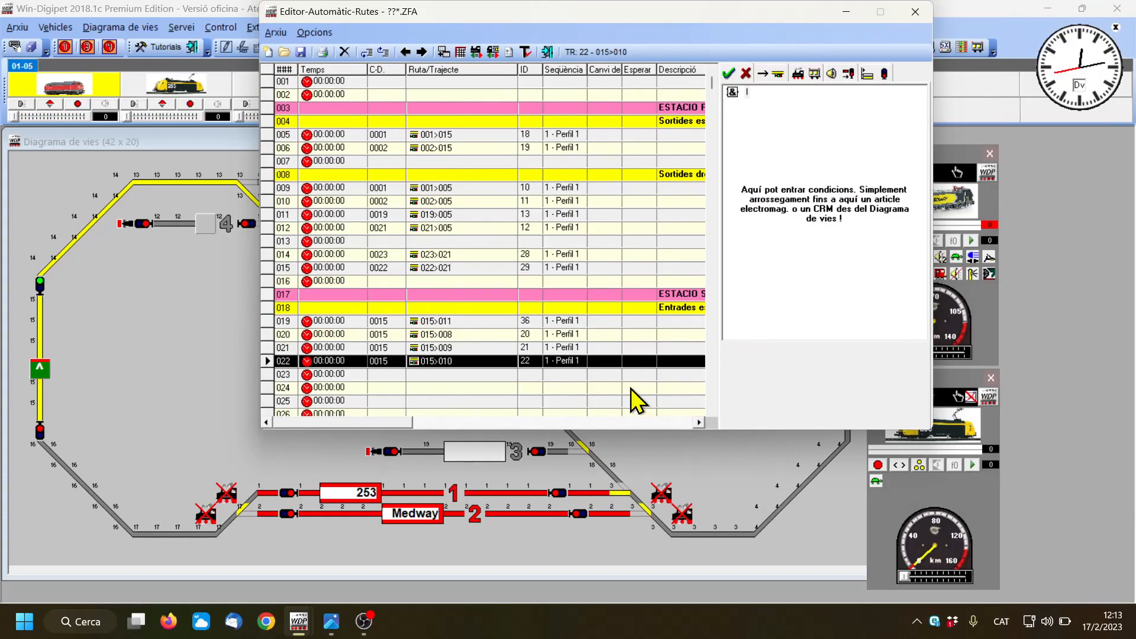
{"action": "left_click", "coordinate": [679, 388]}
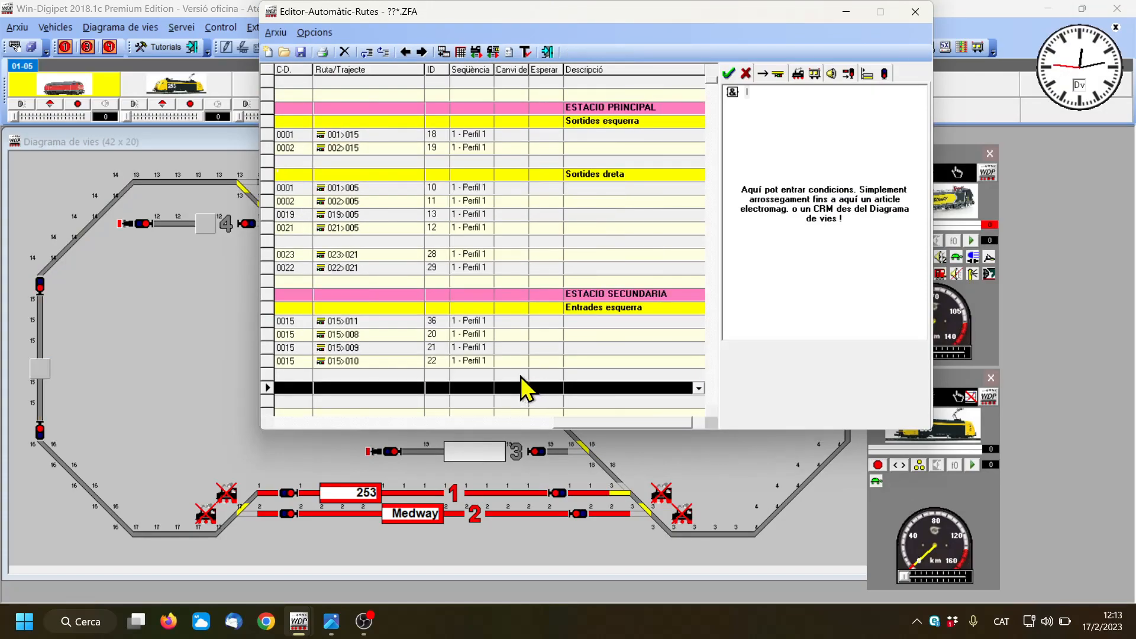
{"action": "left_click", "coordinate": [699, 388]}
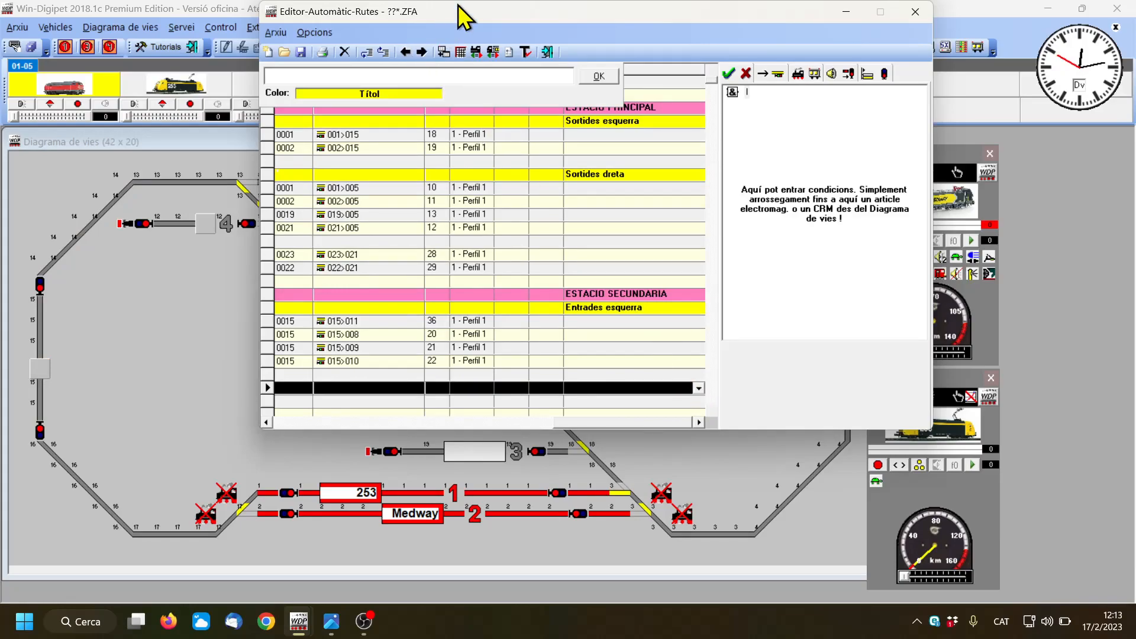
{"action": "left_click_drag", "start_coordinate": [470, 15], "coordinate": [829, 24]}
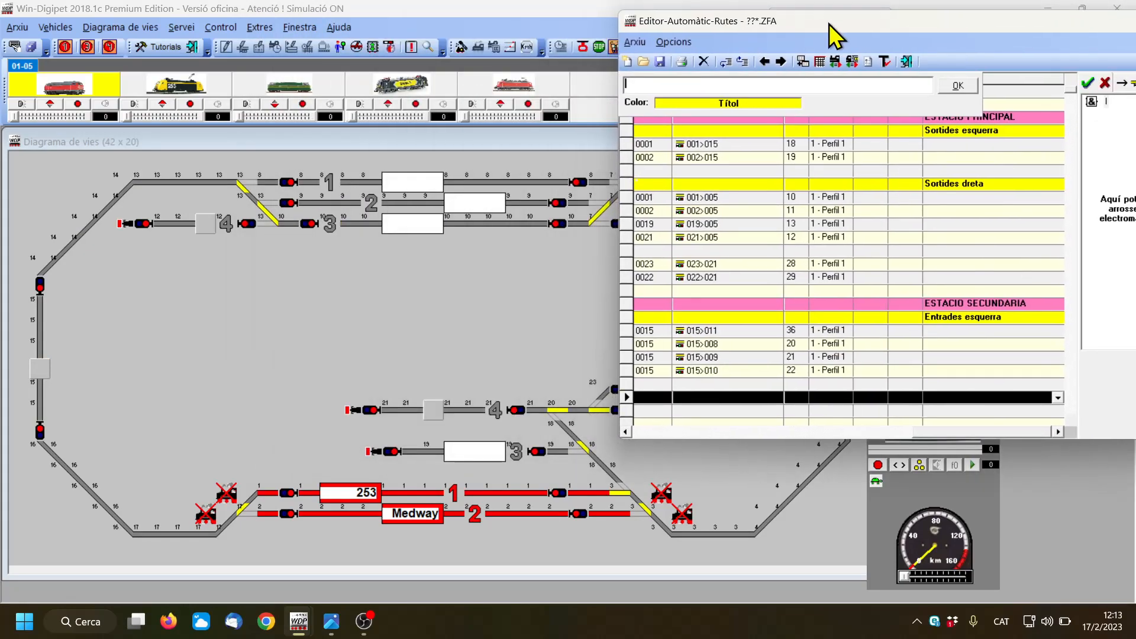
{"action": "left_click", "coordinate": [658, 85]}
{"action": "type", "text": "Entrades dreta"}
{"action": "key", "text": "Return"}
Step: Add the right-side arrivals 005>012 to track 4 and 005>008 to track 1 in rows 025 and 026
{"action": "left_click", "coordinate": [870, 414]}
{"action": "left_click_drag", "start_coordinate": [923, 23], "coordinate": [77, 271]}
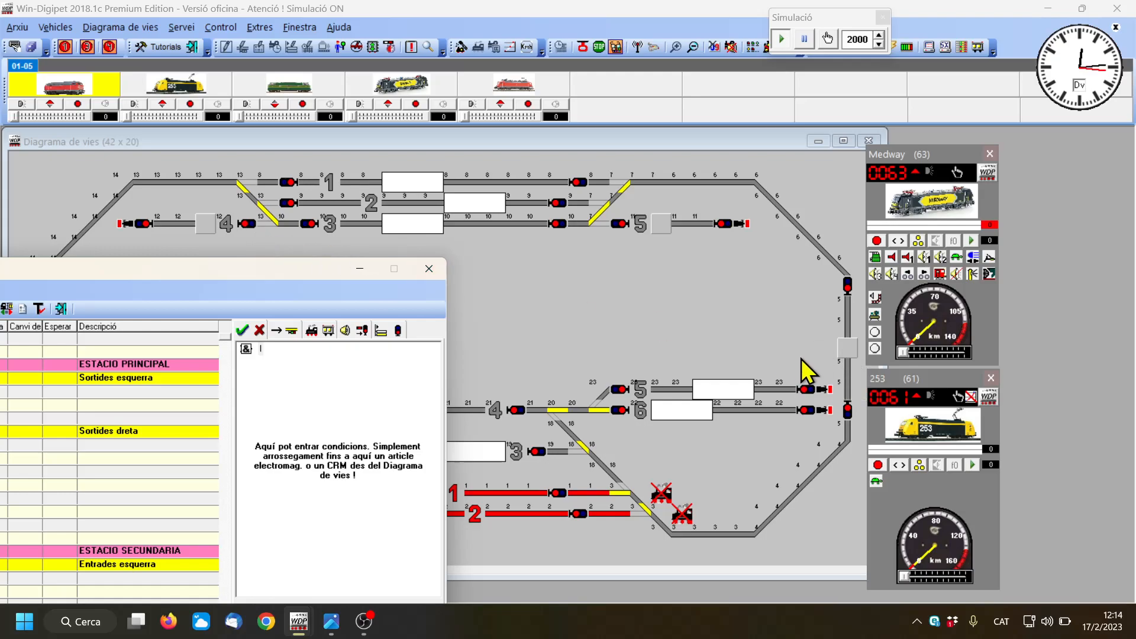
{"action": "left_click_drag", "start_coordinate": [847, 355], "coordinate": [211, 225]}
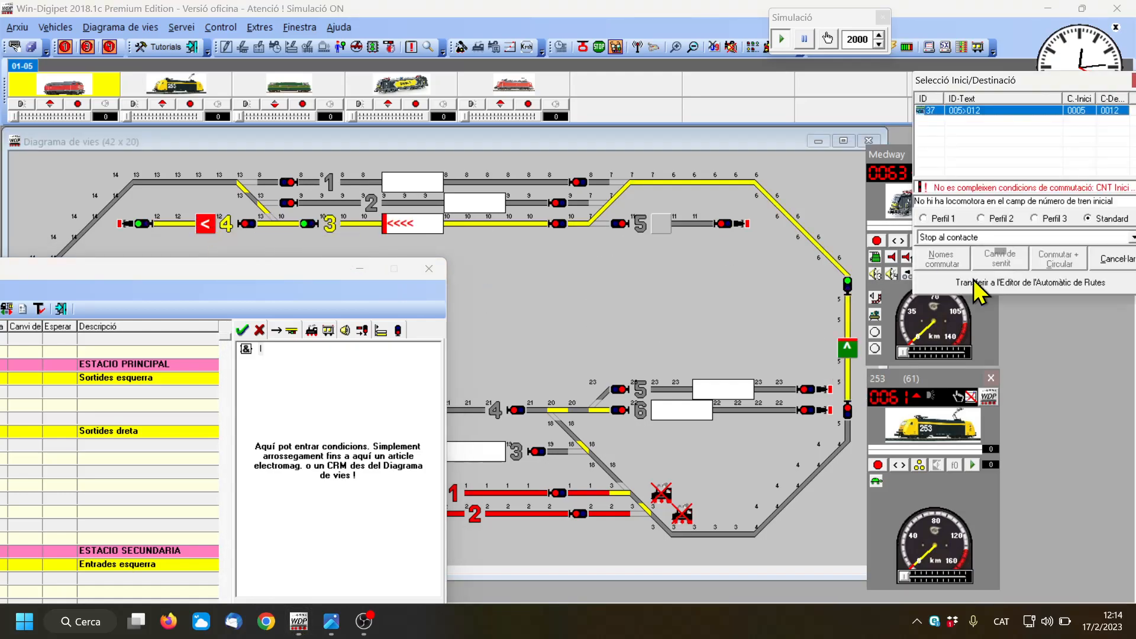
{"action": "left_click", "coordinate": [1008, 280]}
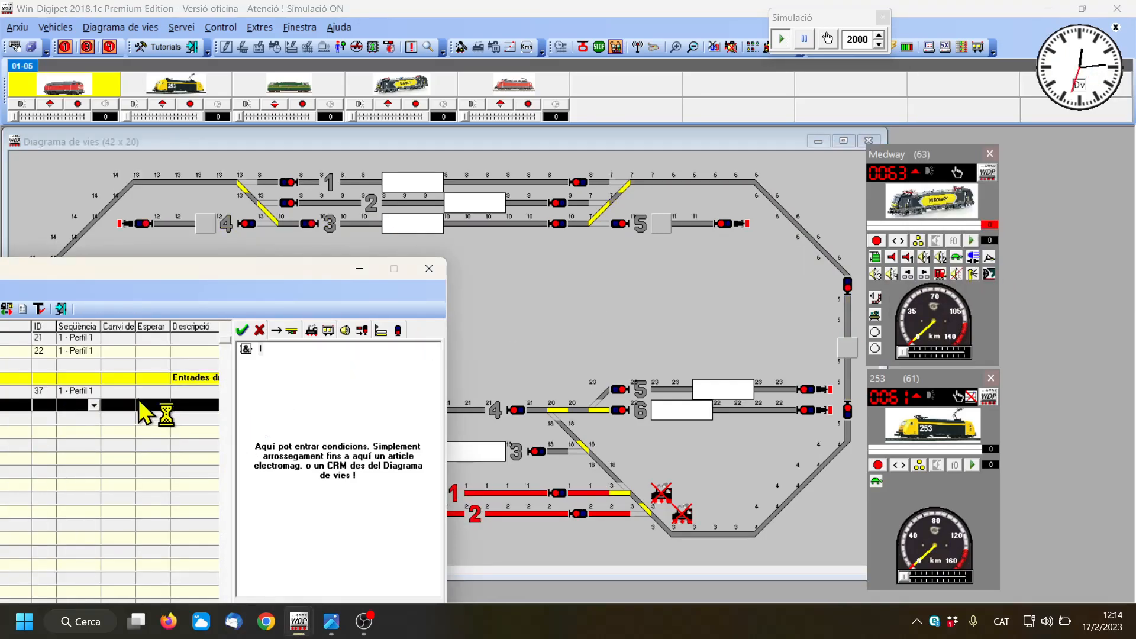
{"action": "left_click", "coordinate": [850, 348]}
{"action": "left_click", "coordinate": [412, 182]}
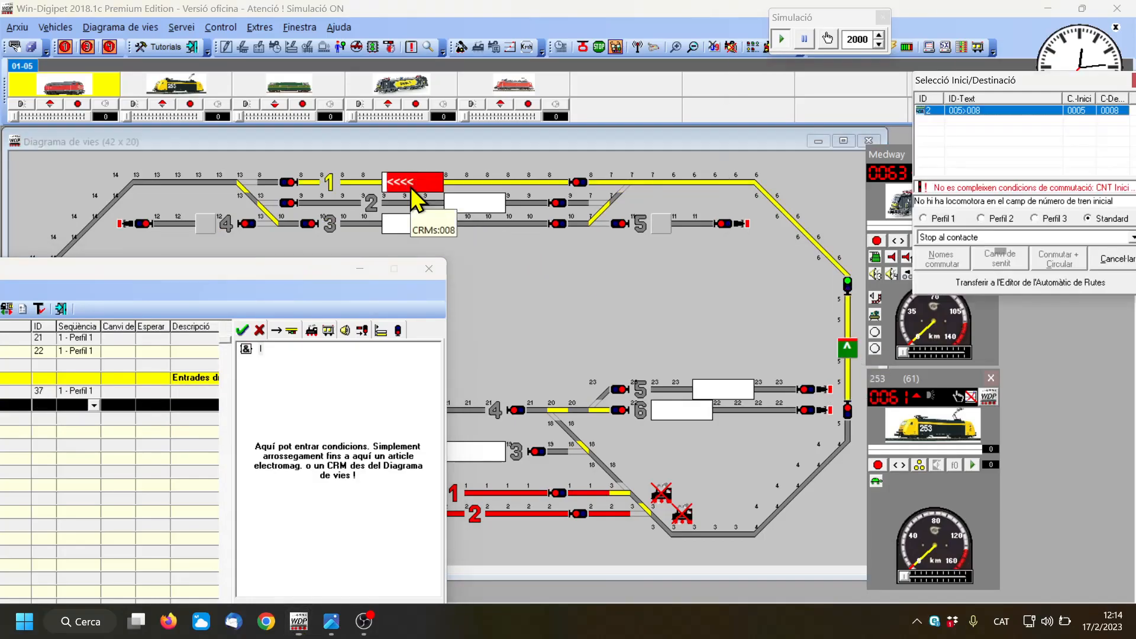
{"action": "left_click", "coordinate": [1001, 283]}
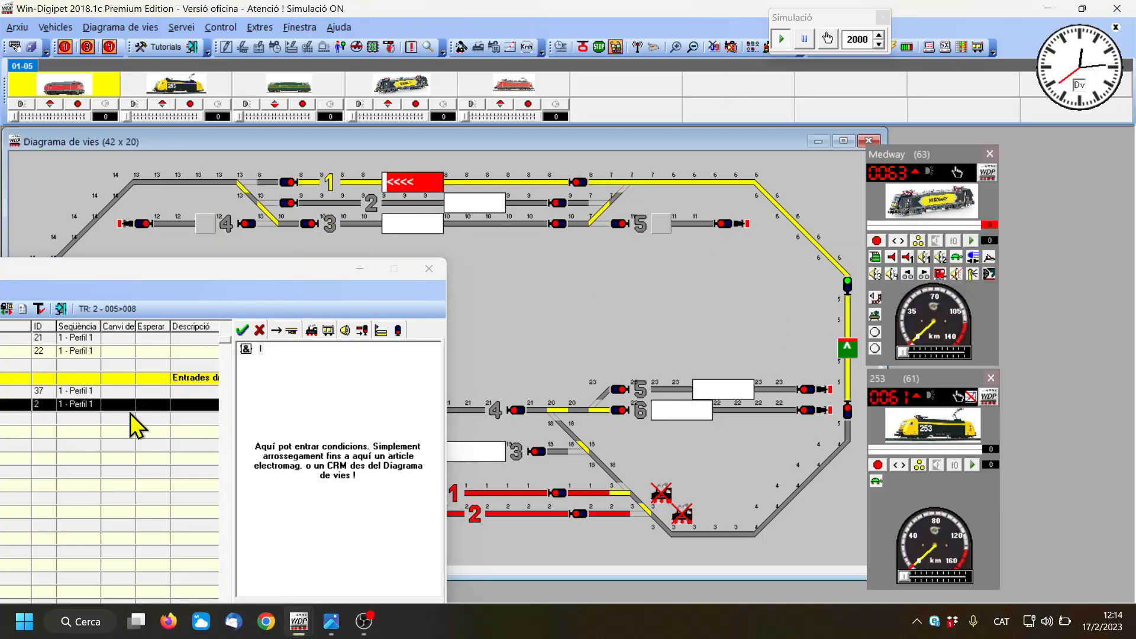
{"action": "left_click", "coordinate": [179, 422]}
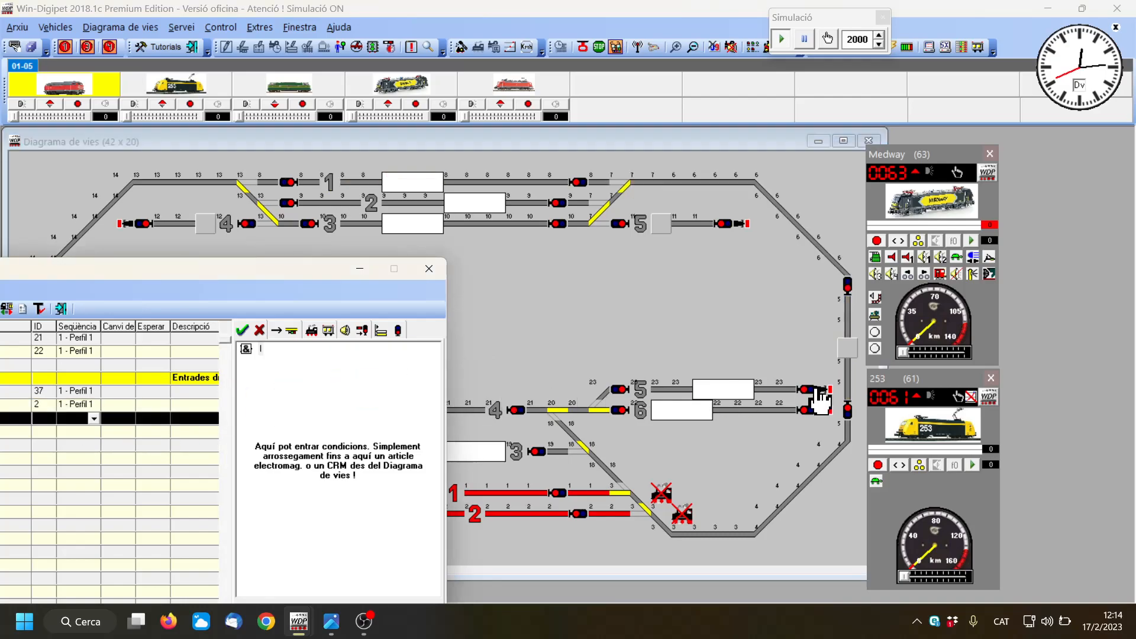
Step: Add the right-side arrivals 005>009 to track 2 and 005>010 to track 3 in rows 027 and 028
{"action": "left_click", "coordinate": [850, 349]}
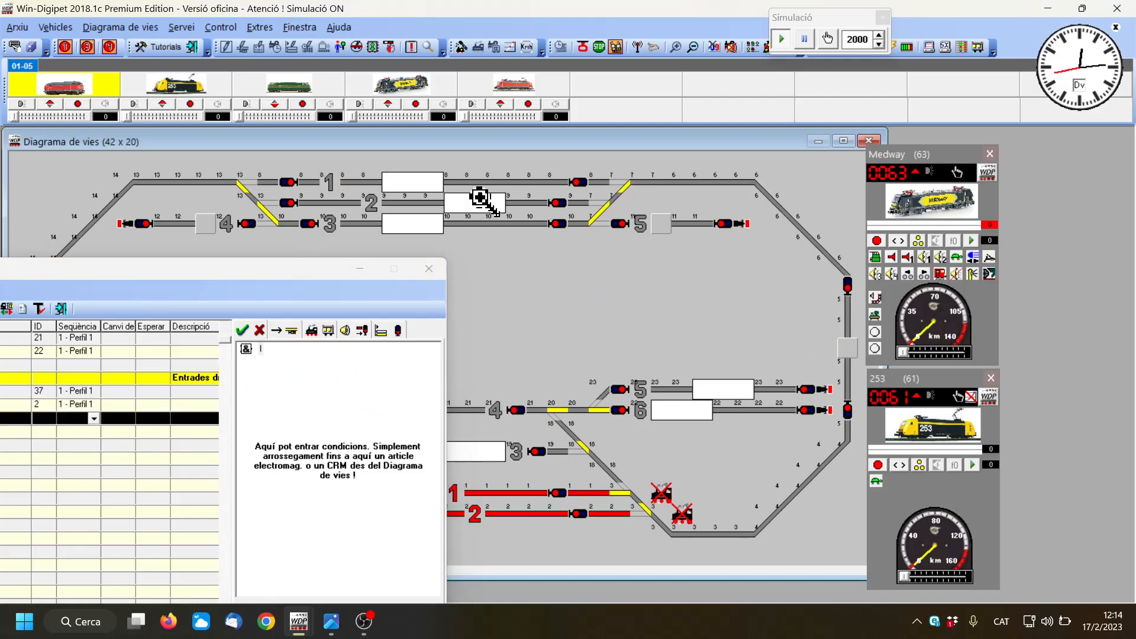
{"action": "left_click", "coordinate": [479, 200]}
{"action": "left_click", "coordinate": [974, 282]}
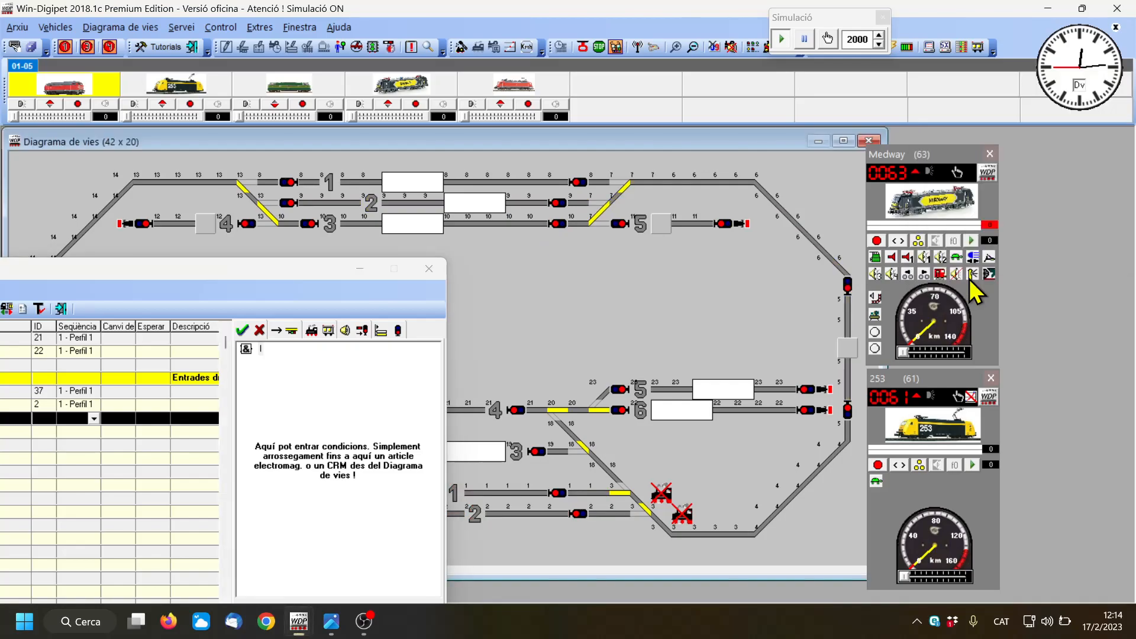
{"action": "left_click", "coordinate": [77, 432]}
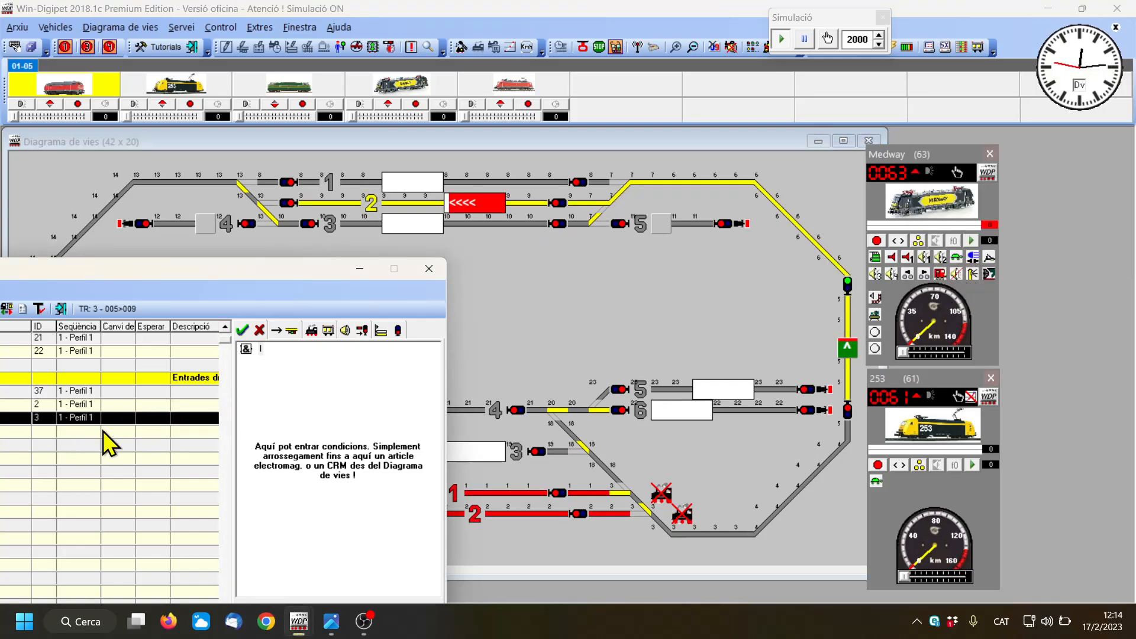
{"action": "left_click", "coordinate": [847, 346]}
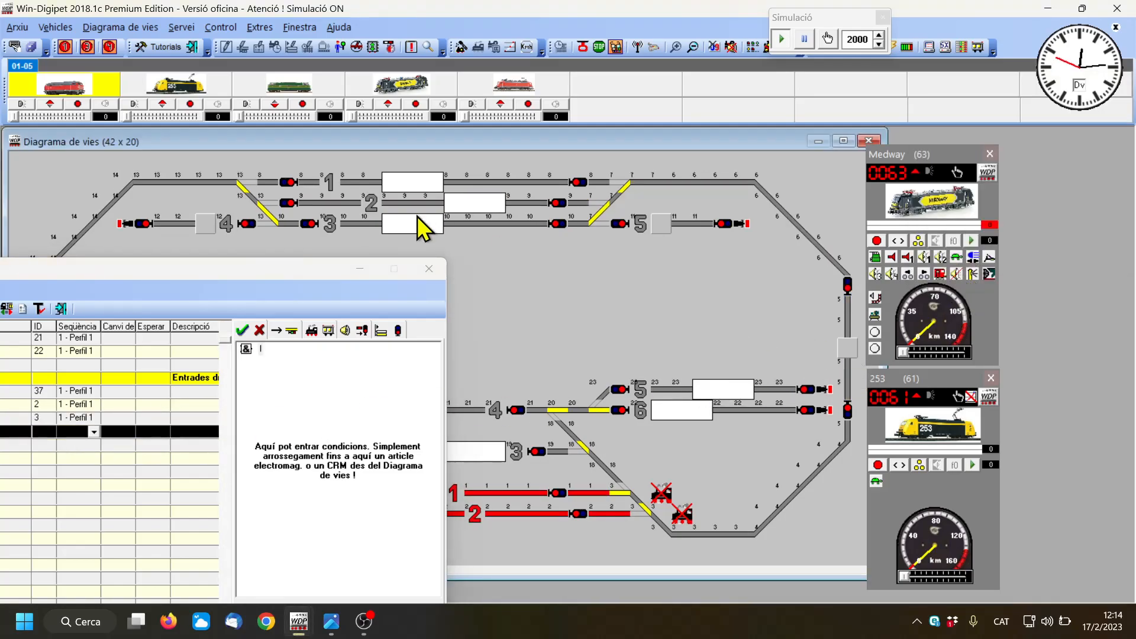
{"action": "left_click", "coordinate": [425, 226]}
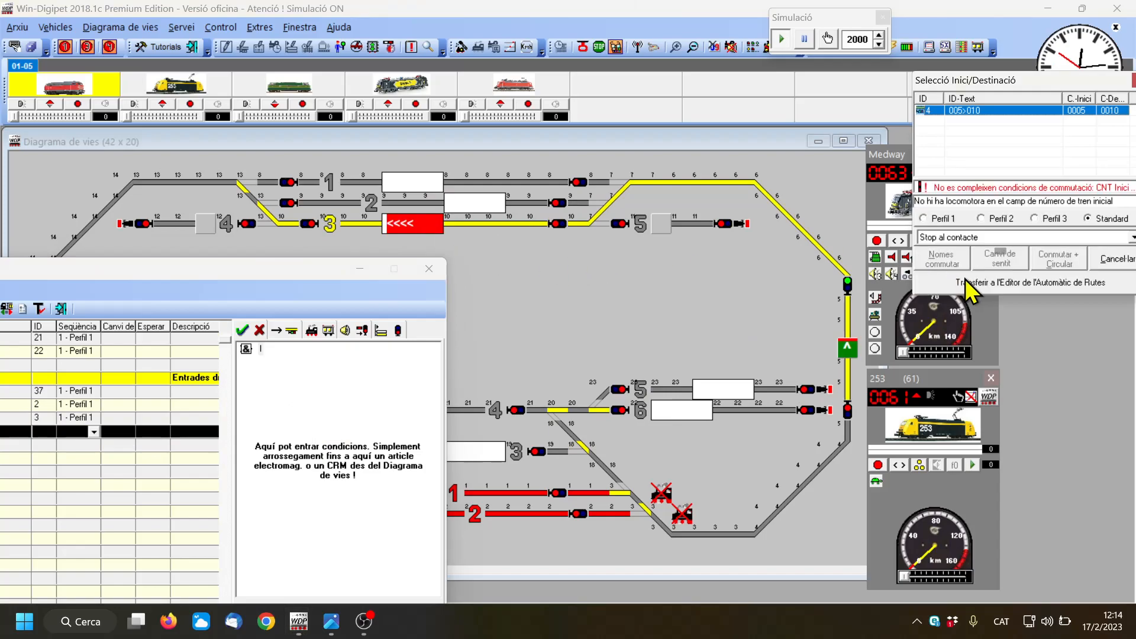
{"action": "left_click", "coordinate": [970, 282]}
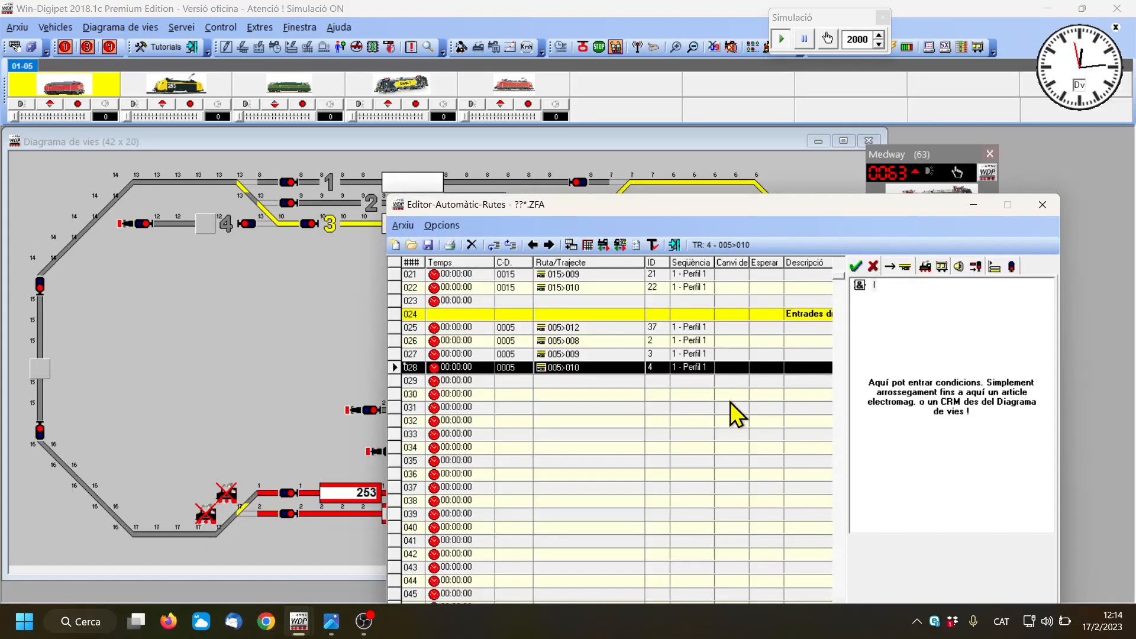
Step: Add a yellow title row reading "Sortides dreta" in row 030, leaving row 029 empty
{"action": "scroll", "coordinate": [754, 408], "scroll_direction": "down", "scroll_amount": 1}
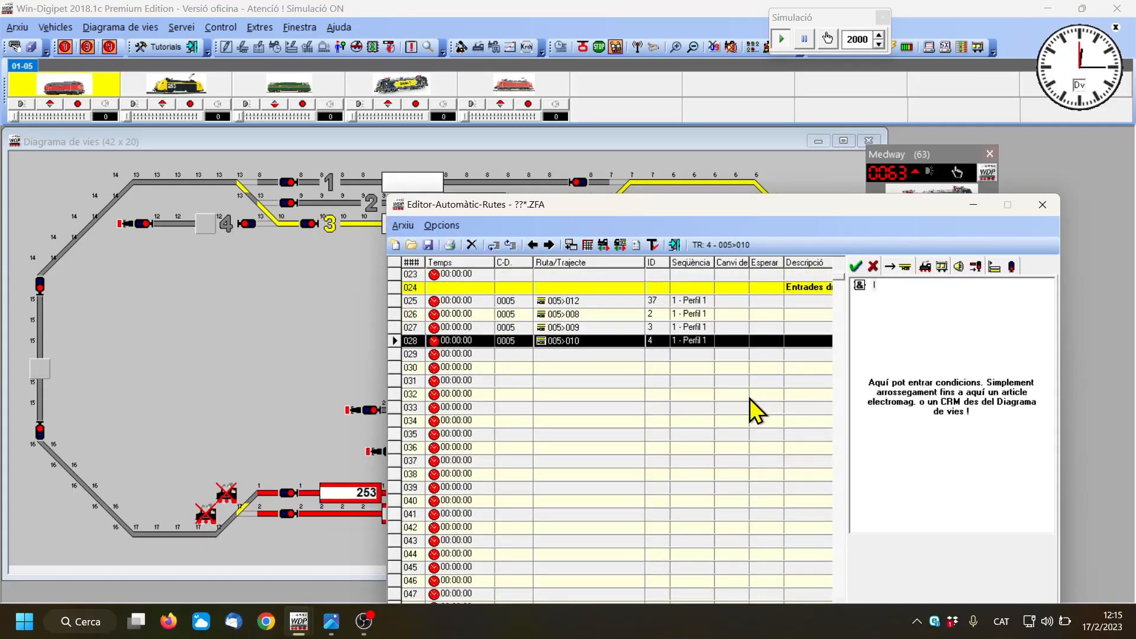
{"action": "left_click", "coordinate": [811, 368]}
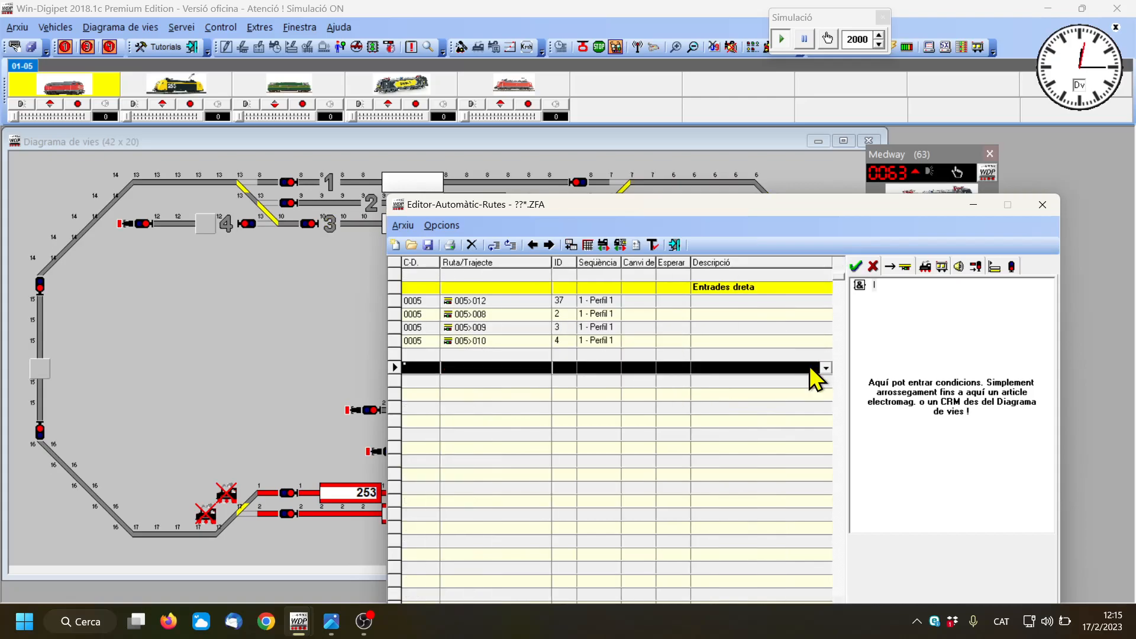
{"action": "left_click", "coordinate": [825, 367]}
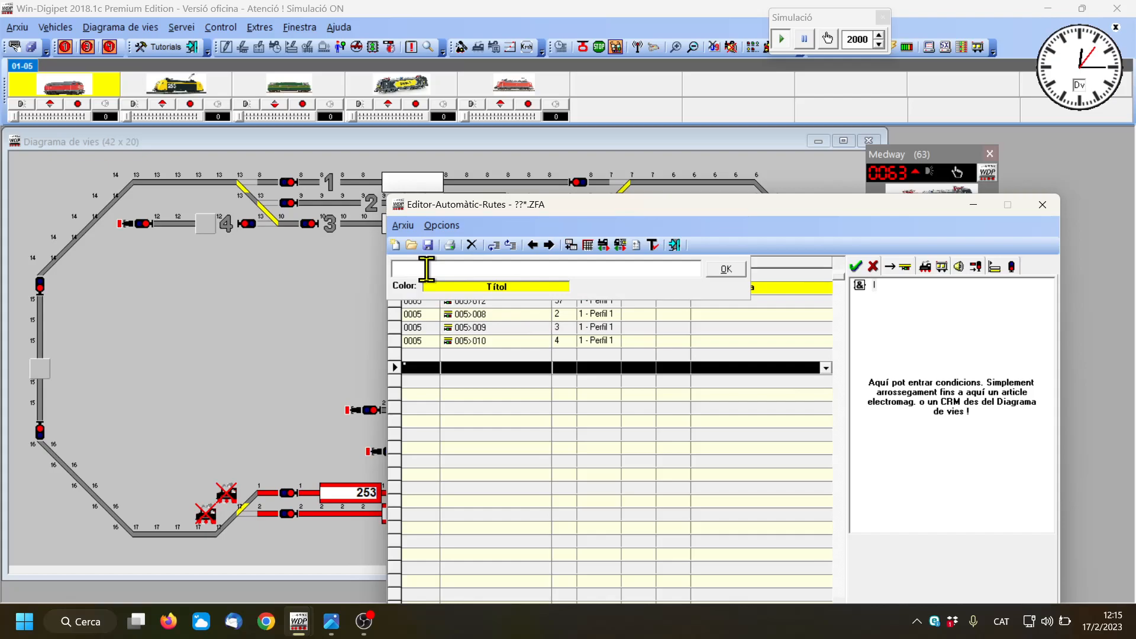
{"action": "type", "text": "Sortides dreta"}
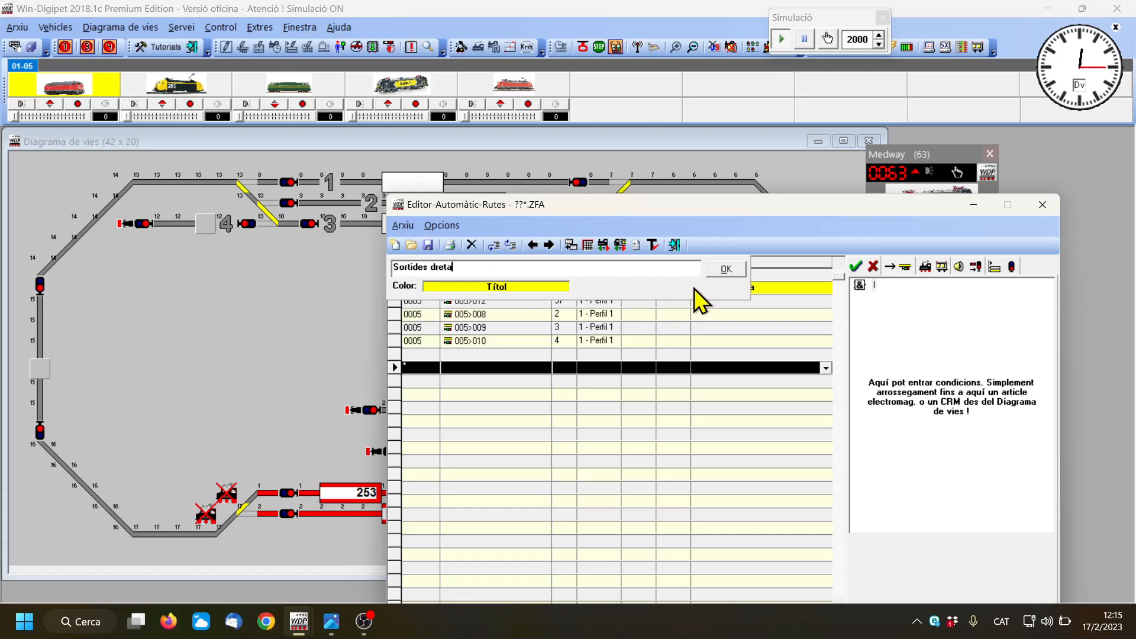
{"action": "left_click", "coordinate": [726, 268]}
Step: Add the departures 008>015 from track 1 and 009>015 from track 2 in rows 031 and 032
{"action": "left_click", "coordinate": [543, 381]}
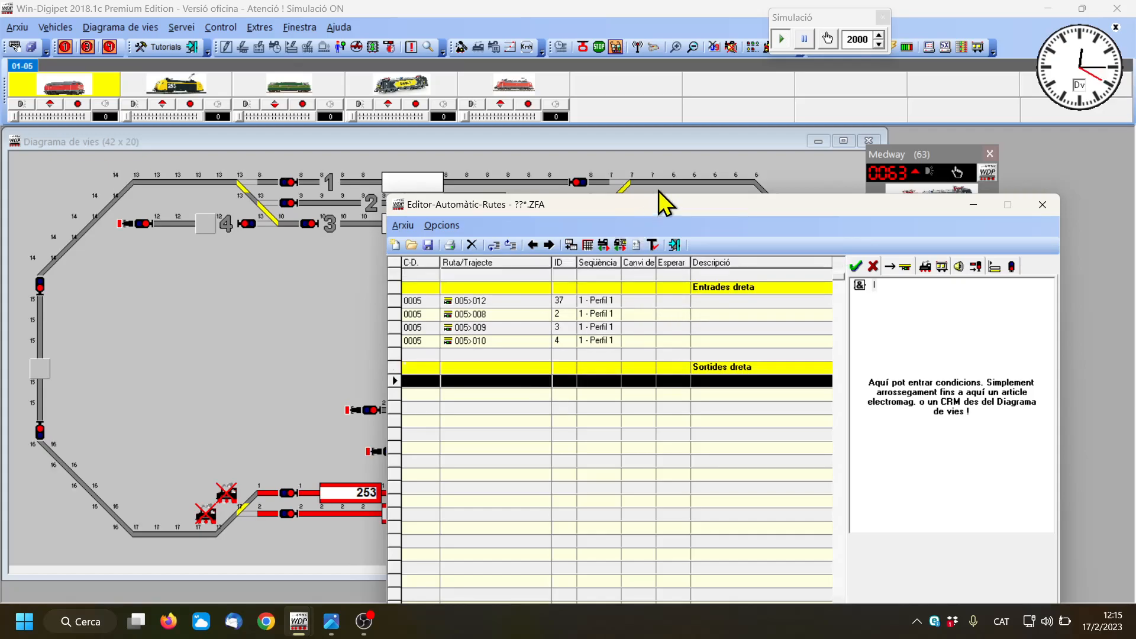
{"action": "left_click_drag", "start_coordinate": [648, 207], "coordinate": [769, 28]}
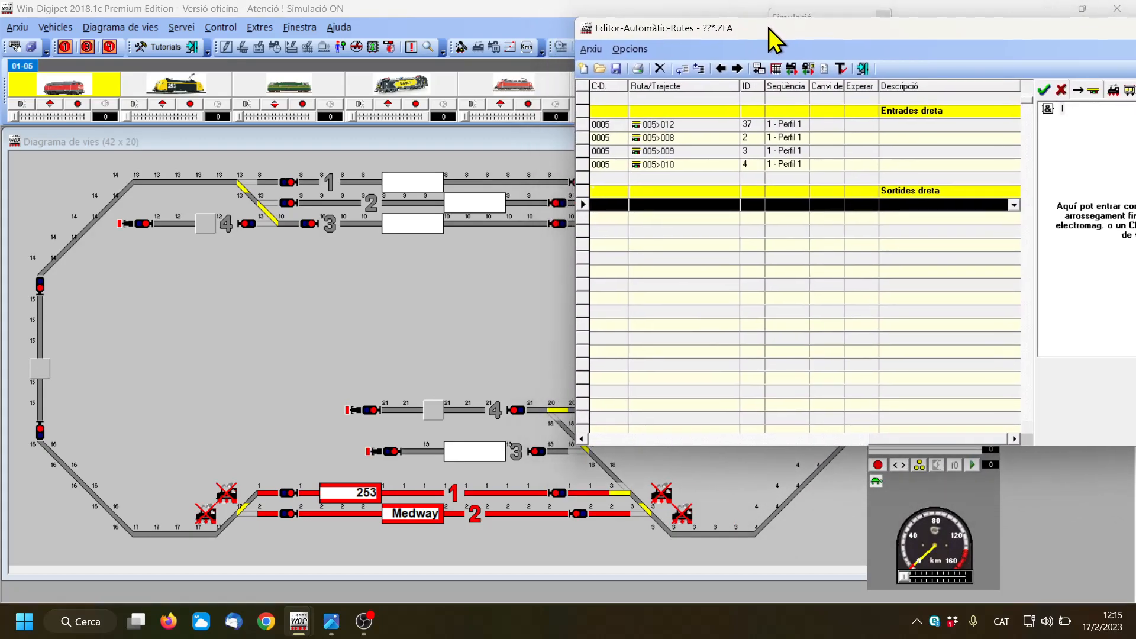
{"action": "left_click", "coordinate": [417, 182]}
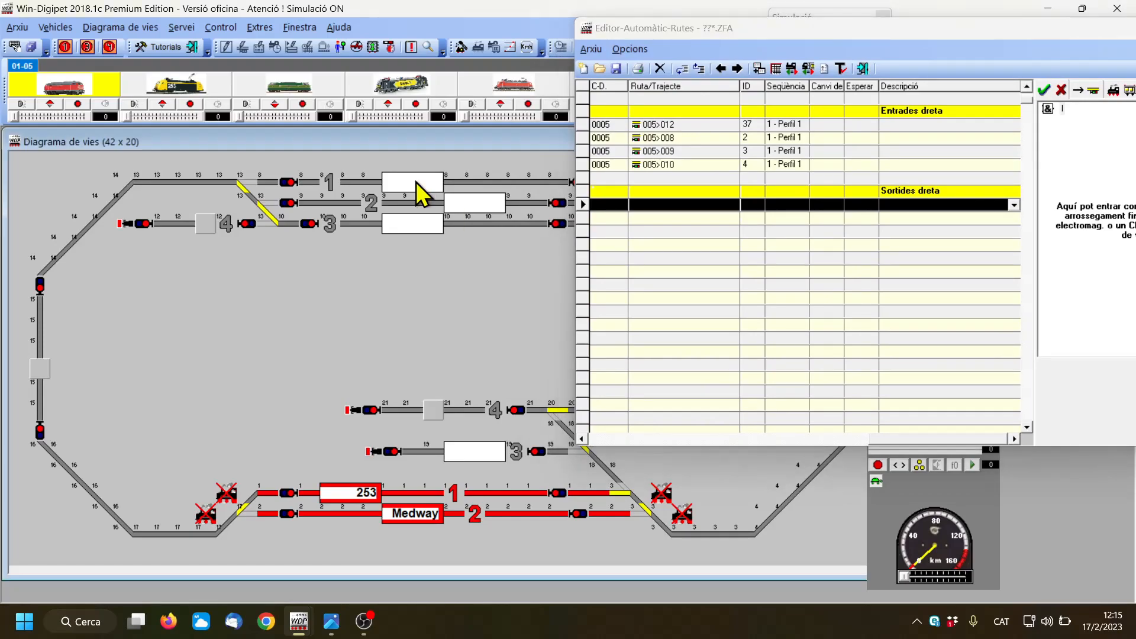
{"action": "left_click", "coordinate": [38, 367]}
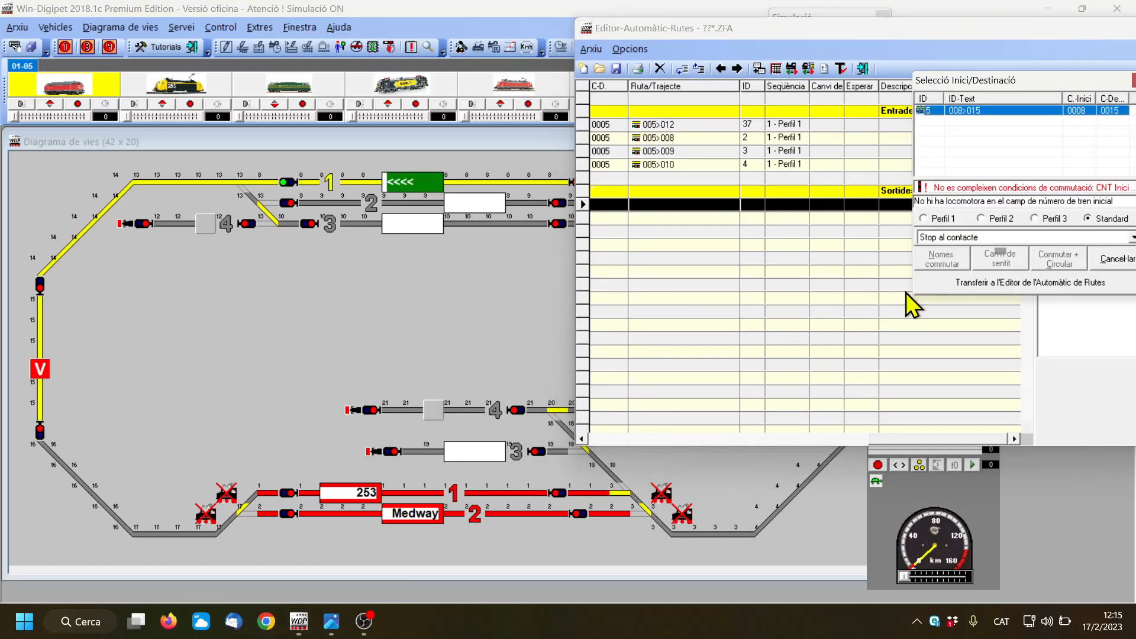
{"action": "left_click", "coordinate": [997, 283]}
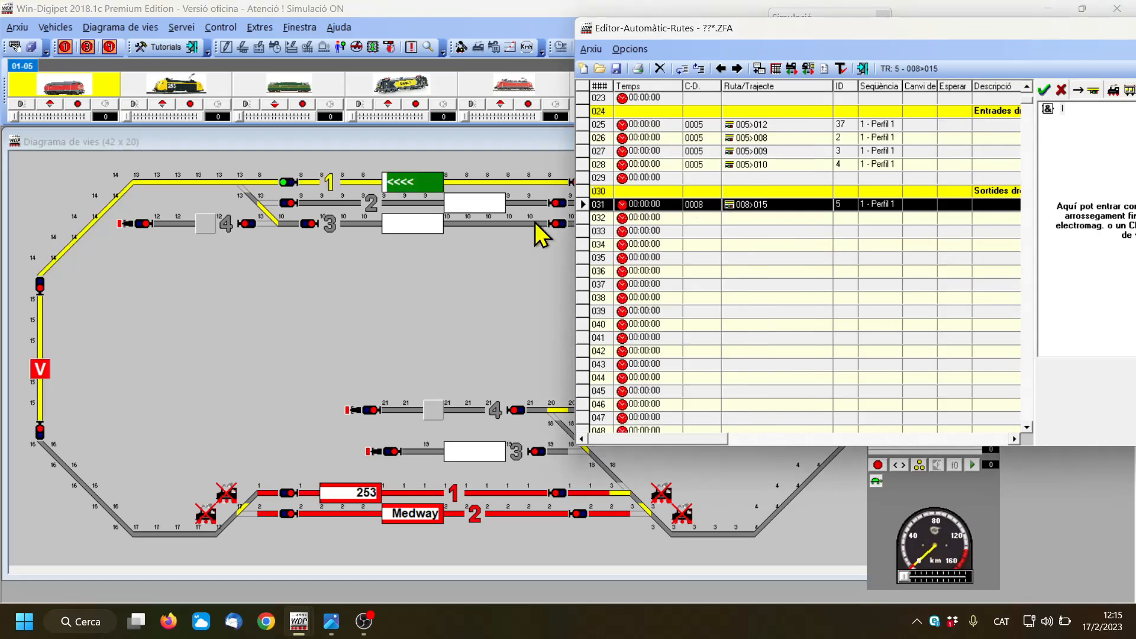
{"action": "left_click", "coordinate": [698, 219]}
{"action": "left_click", "coordinate": [464, 204]}
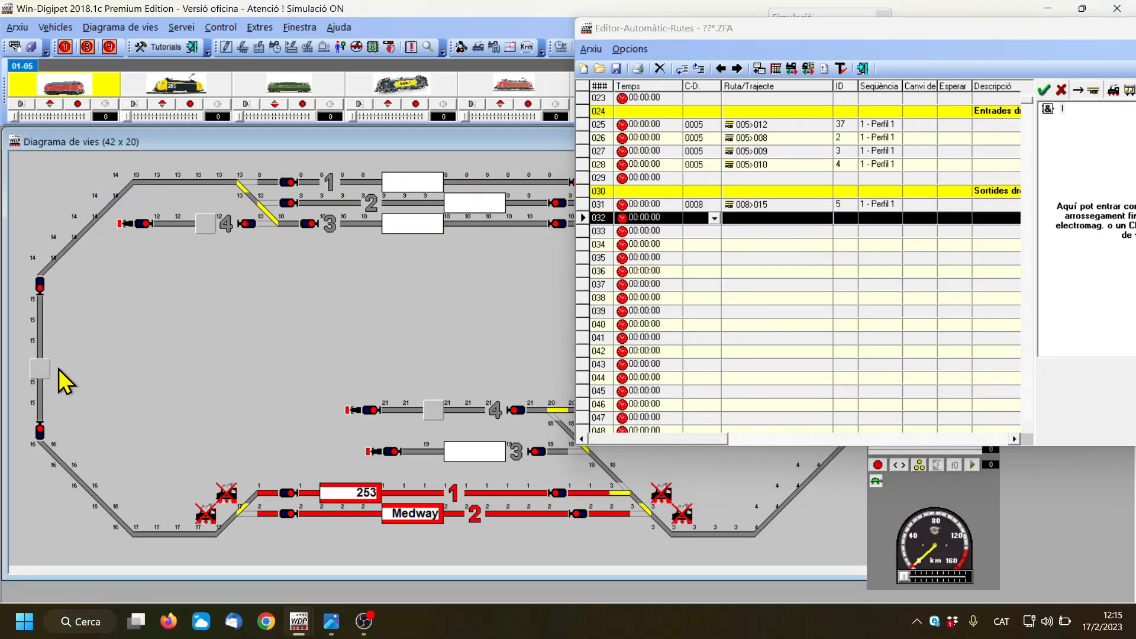
{"action": "left_click", "coordinate": [40, 370]}
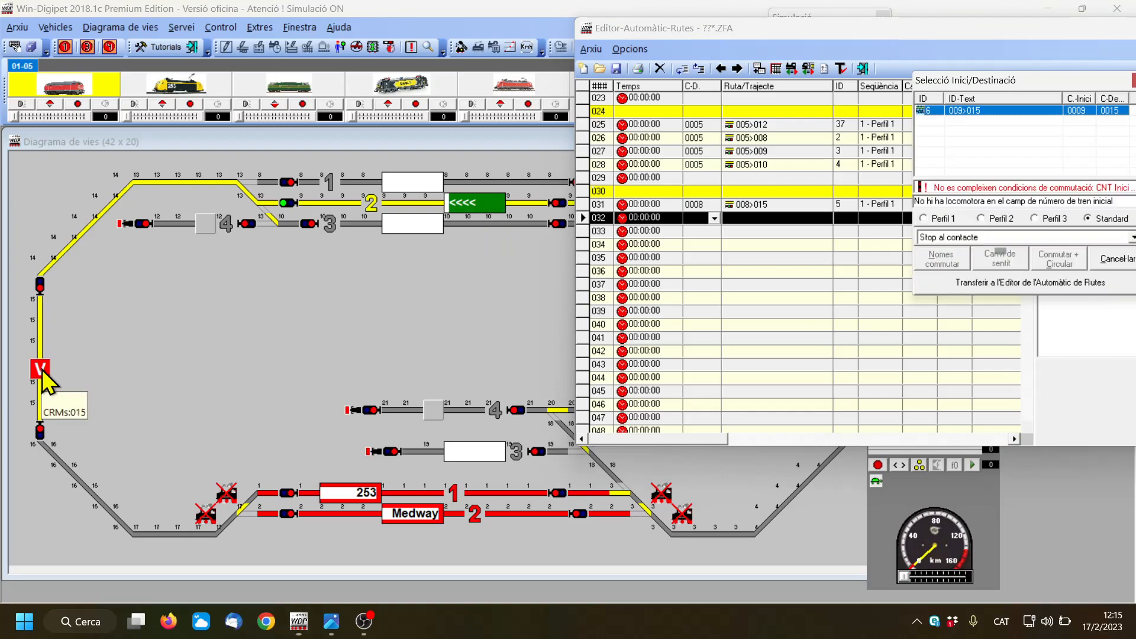
{"action": "left_click", "coordinate": [980, 282]}
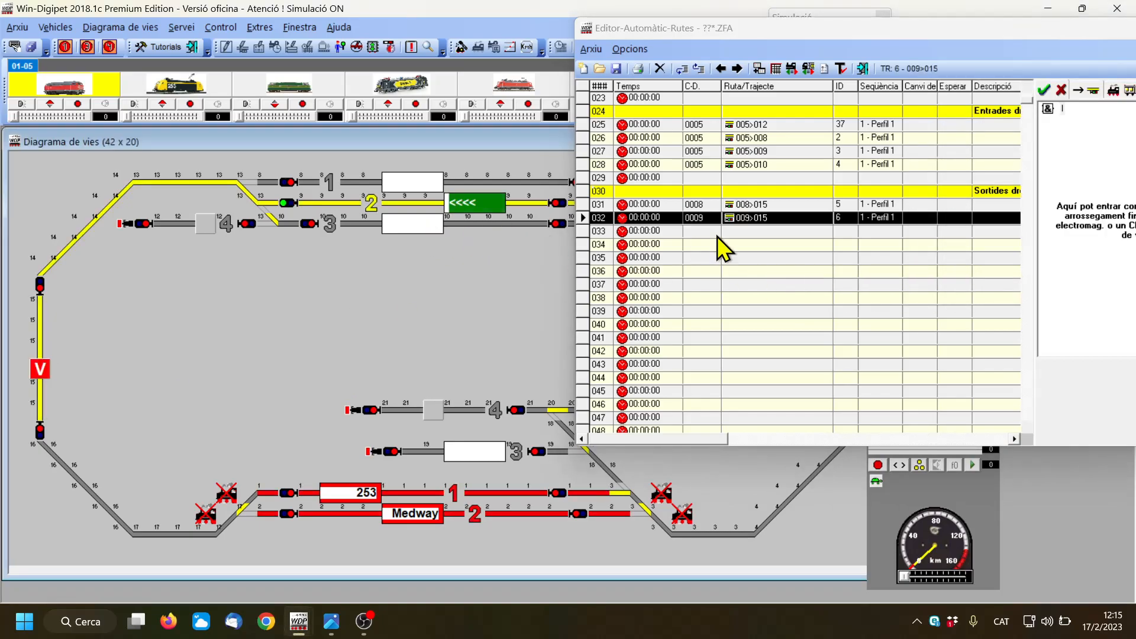
Step: Add the departure 010>015 from track 3 of the upper station in row 033
{"action": "key", "text": "Down"}
{"action": "left_click", "coordinate": [427, 231]}
{"action": "left_click", "coordinate": [40, 368]}
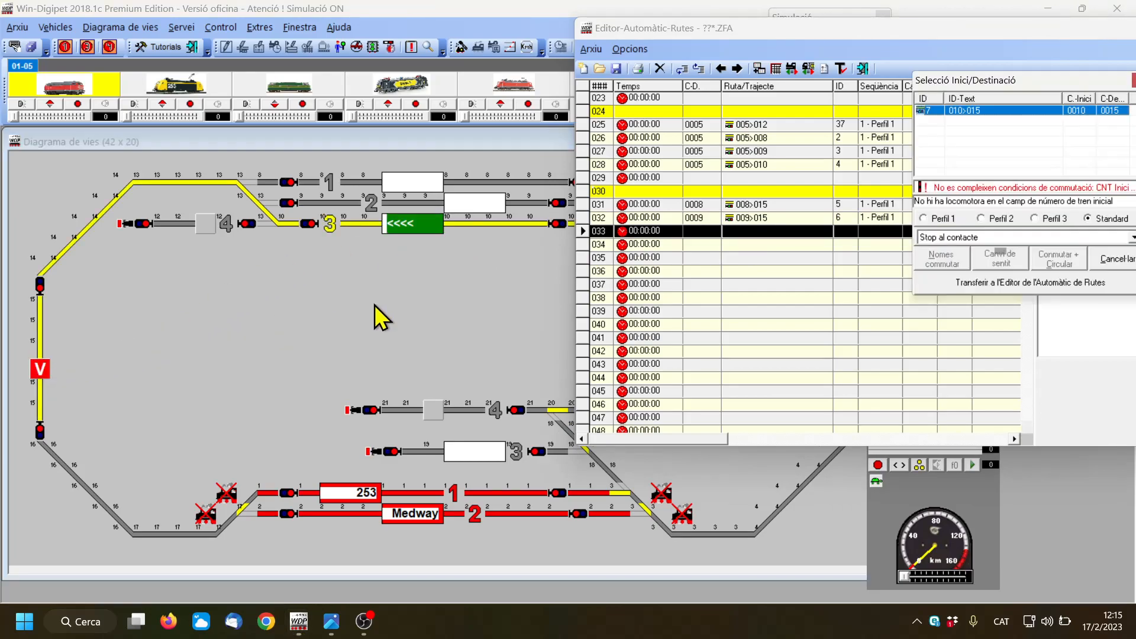
{"action": "left_click", "coordinate": [1007, 280]}
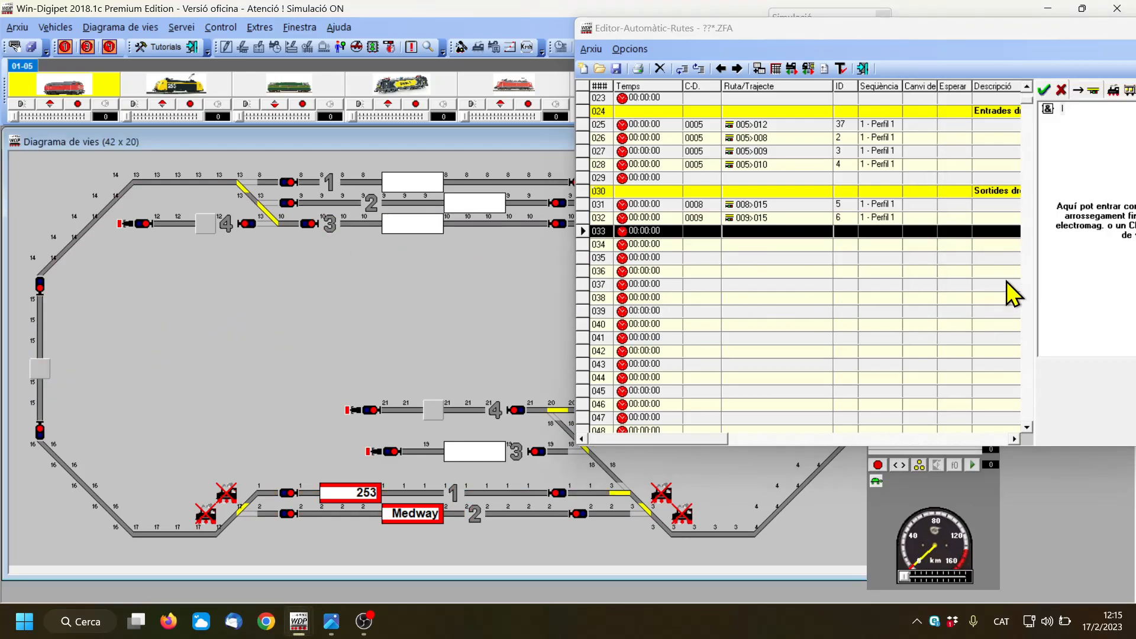
Step: Uncover the upper station's track 5 and add the route 011>010 from it to track 3 in row 034
{"action": "left_click_drag", "start_coordinate": [860, 33], "coordinate": [1078, 70]}
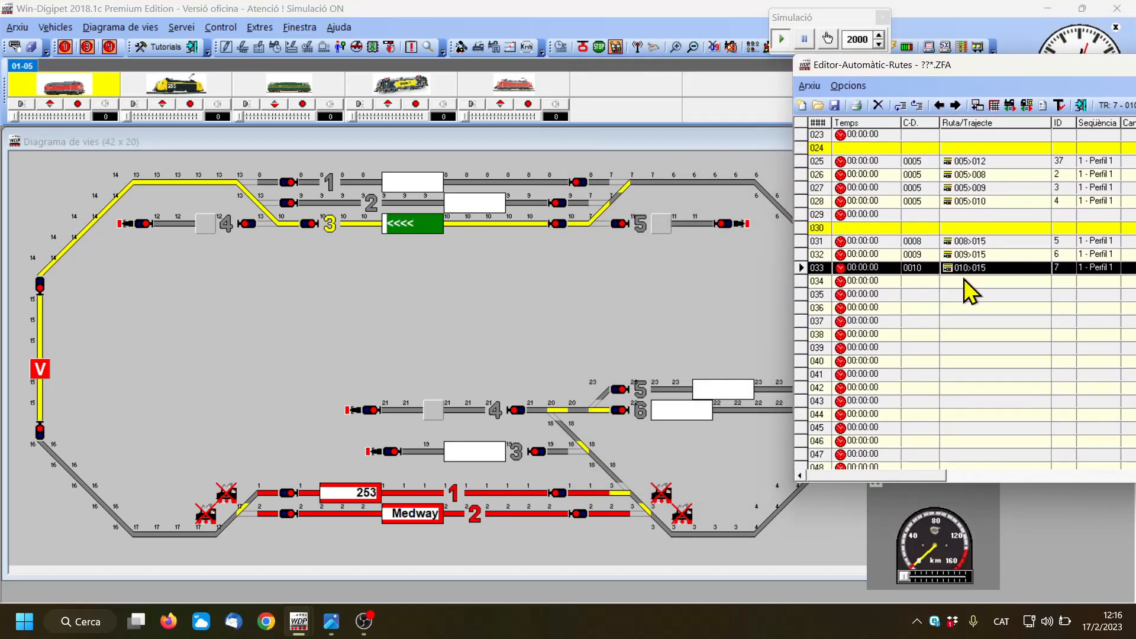
{"action": "left_click", "coordinate": [905, 281]}
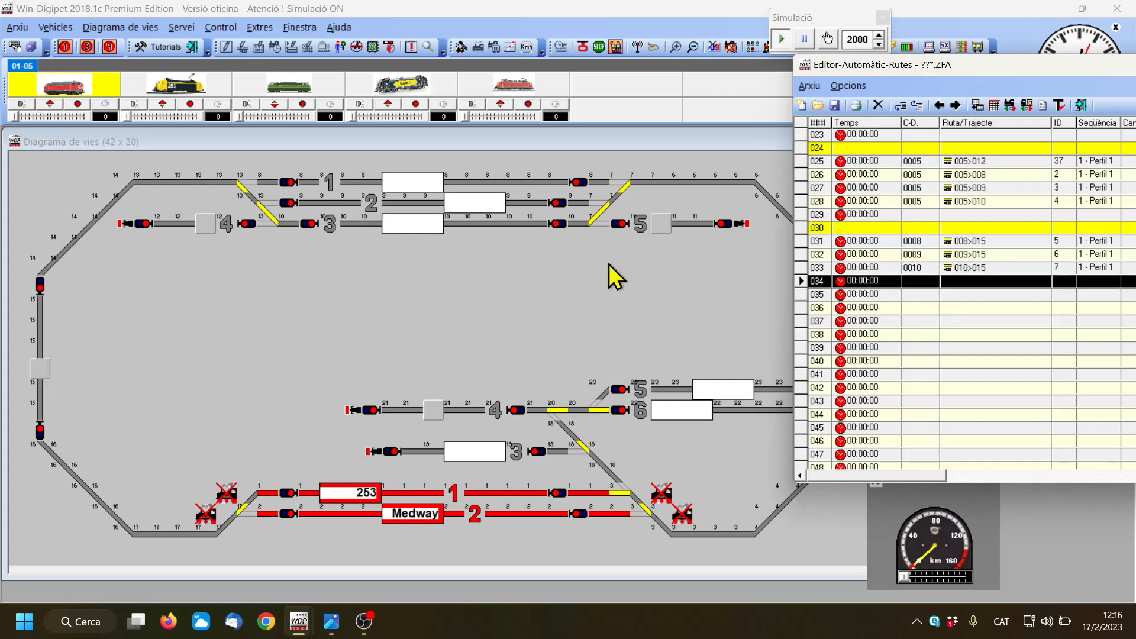
{"action": "left_click", "coordinate": [658, 224]}
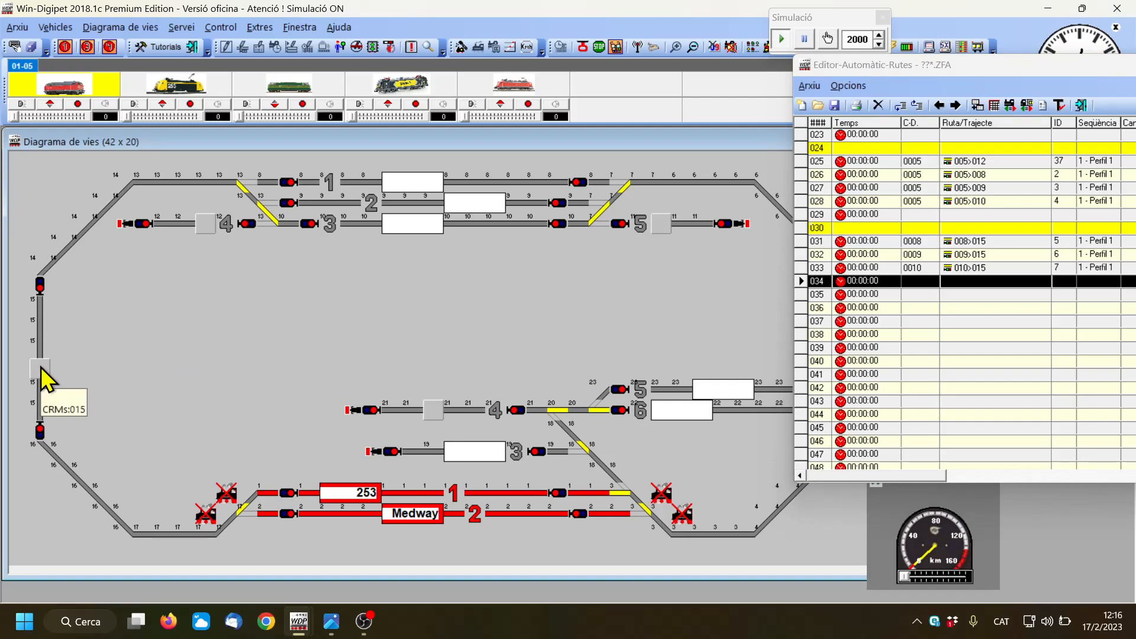
{"action": "left_click", "coordinate": [431, 228]}
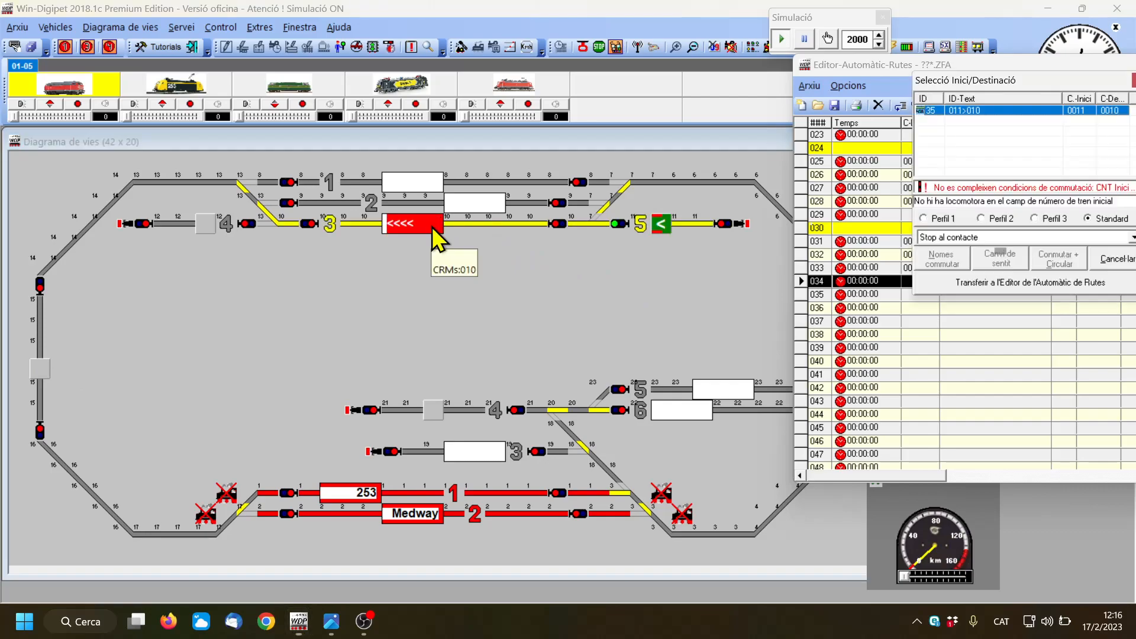
{"action": "left_click", "coordinate": [1031, 283]}
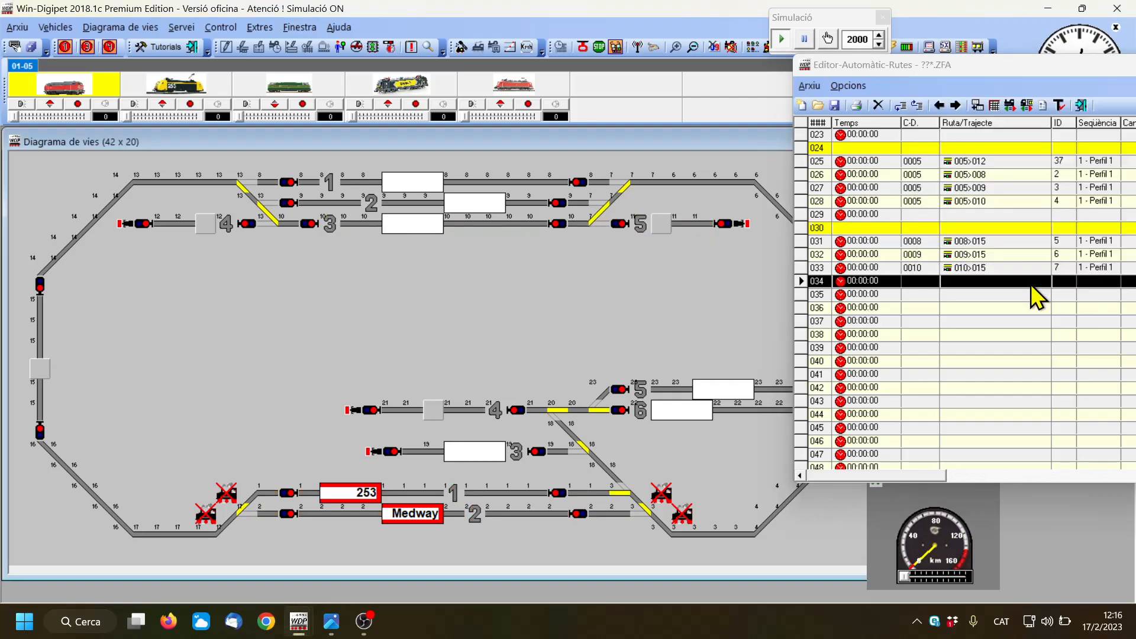
Step: Add a yellow title row reading "Sortida dreta" in row 036, leaving row 035 empty
{"action": "left_click_drag", "start_coordinate": [1027, 69], "coordinate": [853, 68]}
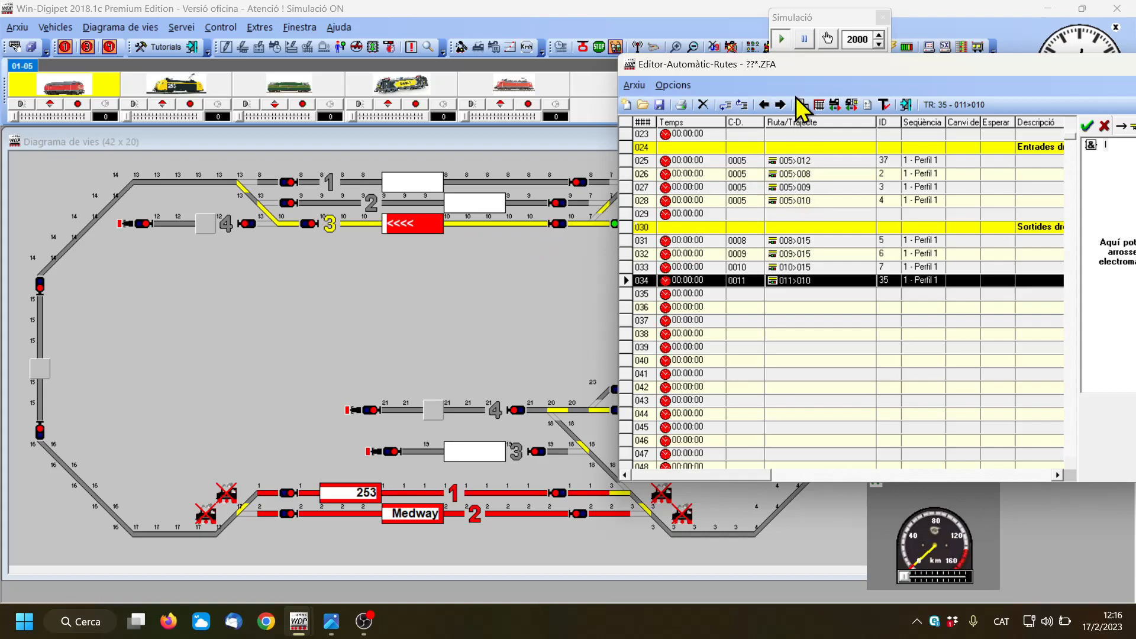
{"action": "left_click_drag", "start_coordinate": [824, 69], "coordinate": [311, 262]}
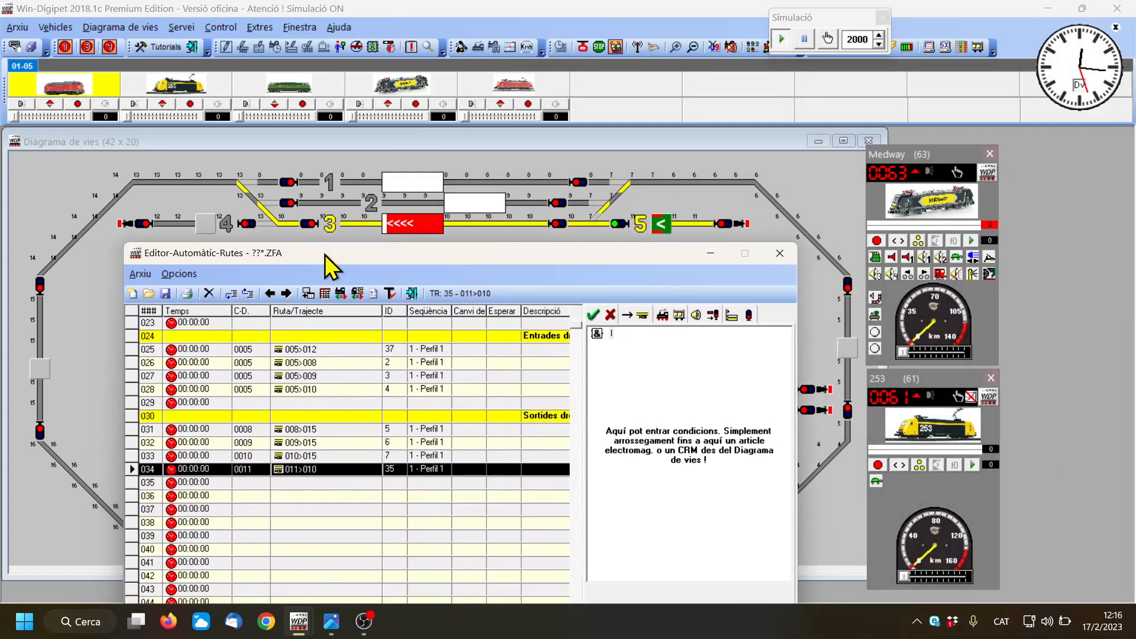
{"action": "left_click", "coordinate": [554, 496]}
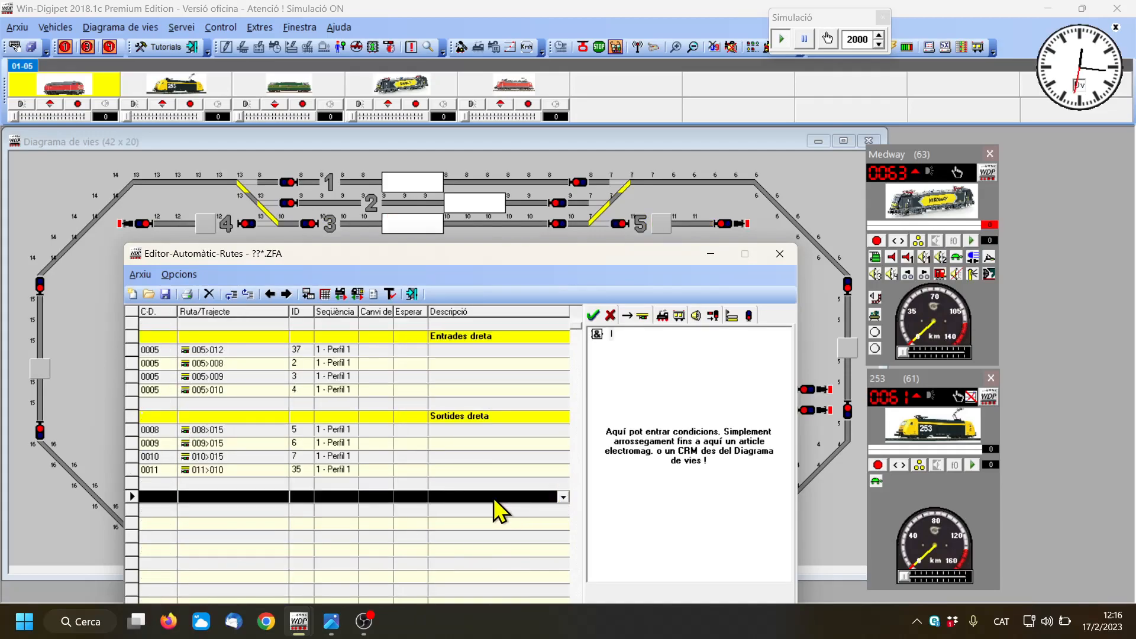
{"action": "left_click", "coordinate": [563, 497]}
{"action": "type", "text": "S ortida"}
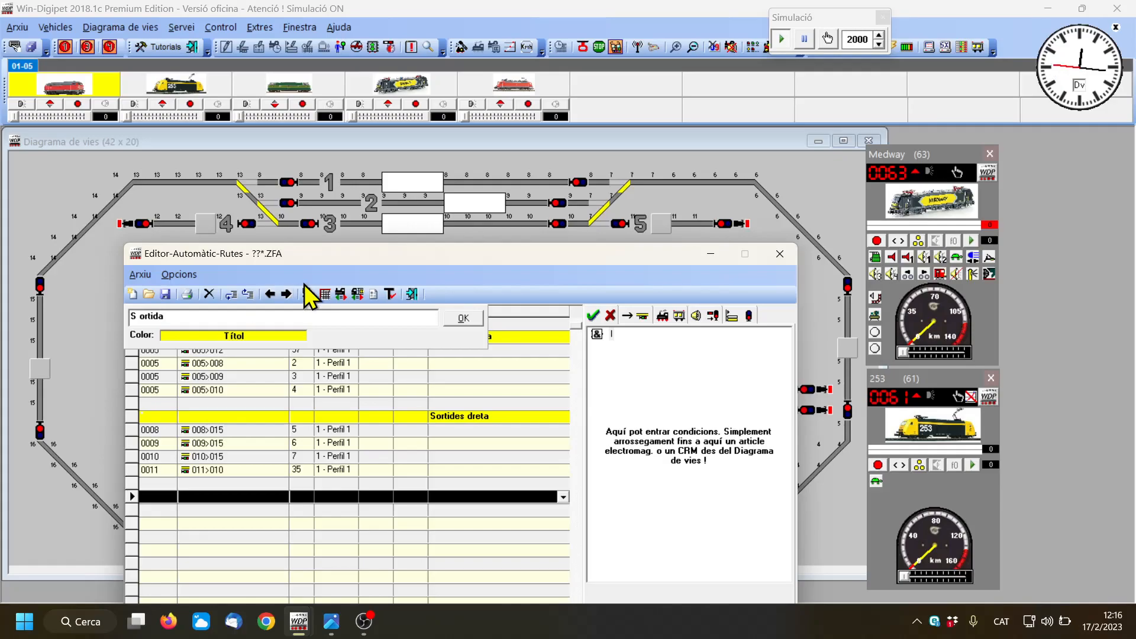
{"action": "left_click_drag", "start_coordinate": [168, 317], "coordinate": [130, 320]}
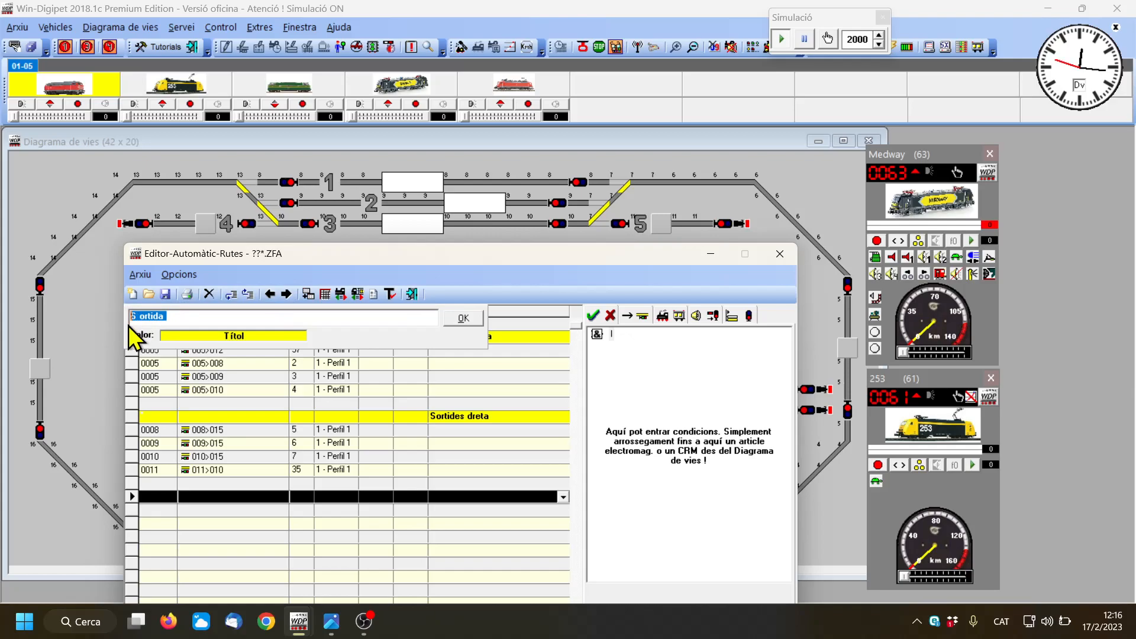
{"action": "type", "text": "S"}
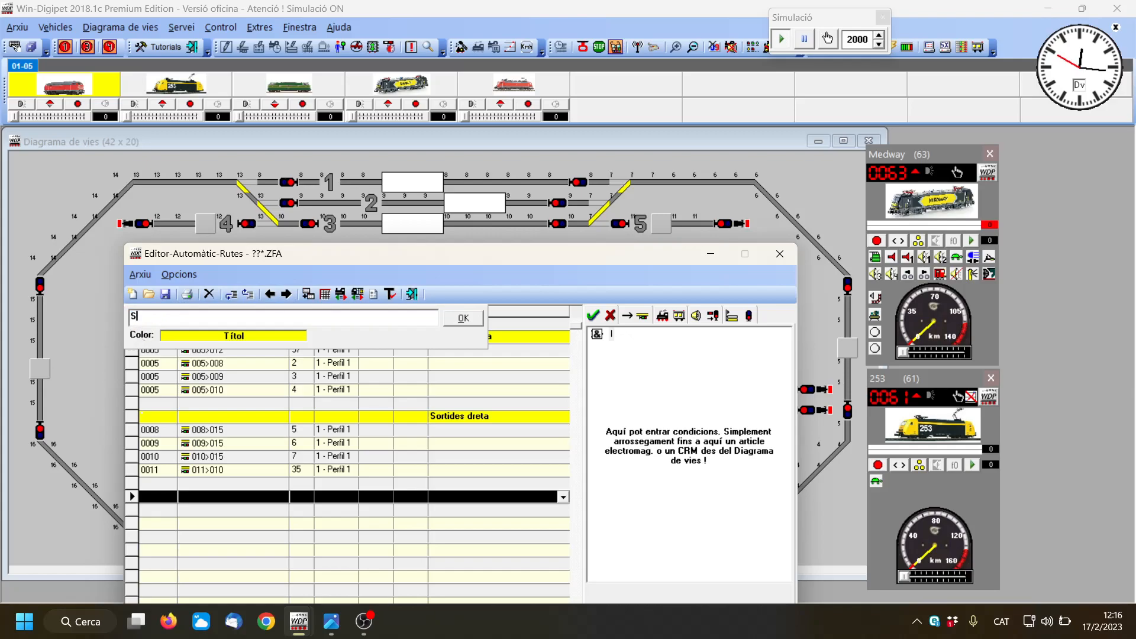
{"action": "type", "text": "tida dreta"}
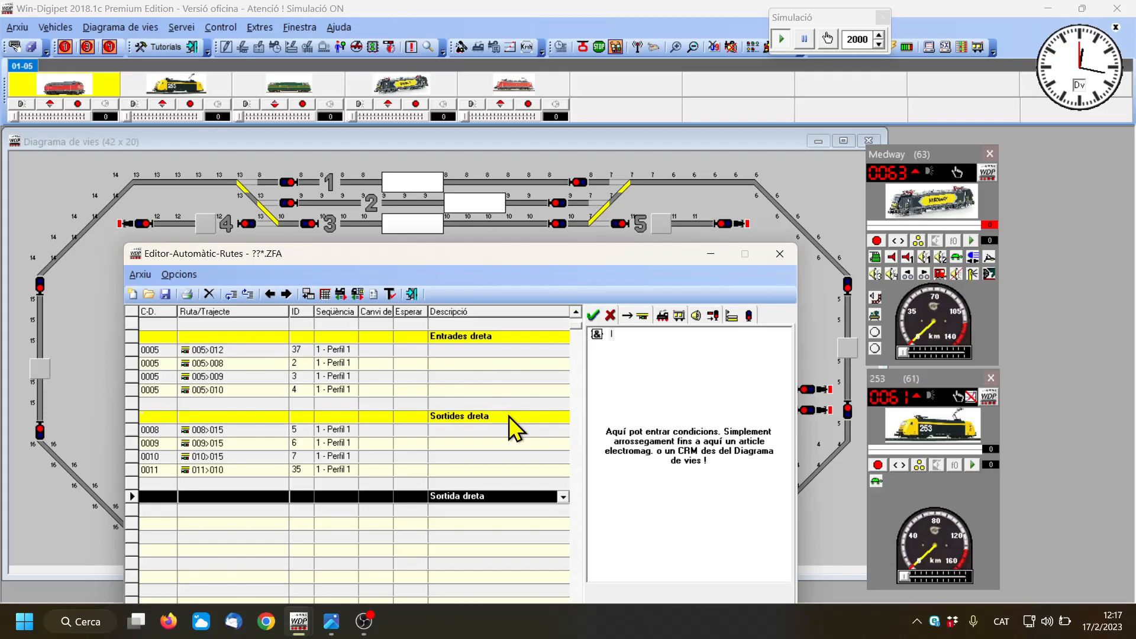
Step: Rename the yellow title in row 030, above the routes to 015, as "Sortides esquerra"
{"action": "left_click", "coordinate": [509, 417]}
{"action": "left_click", "coordinate": [562, 417]}
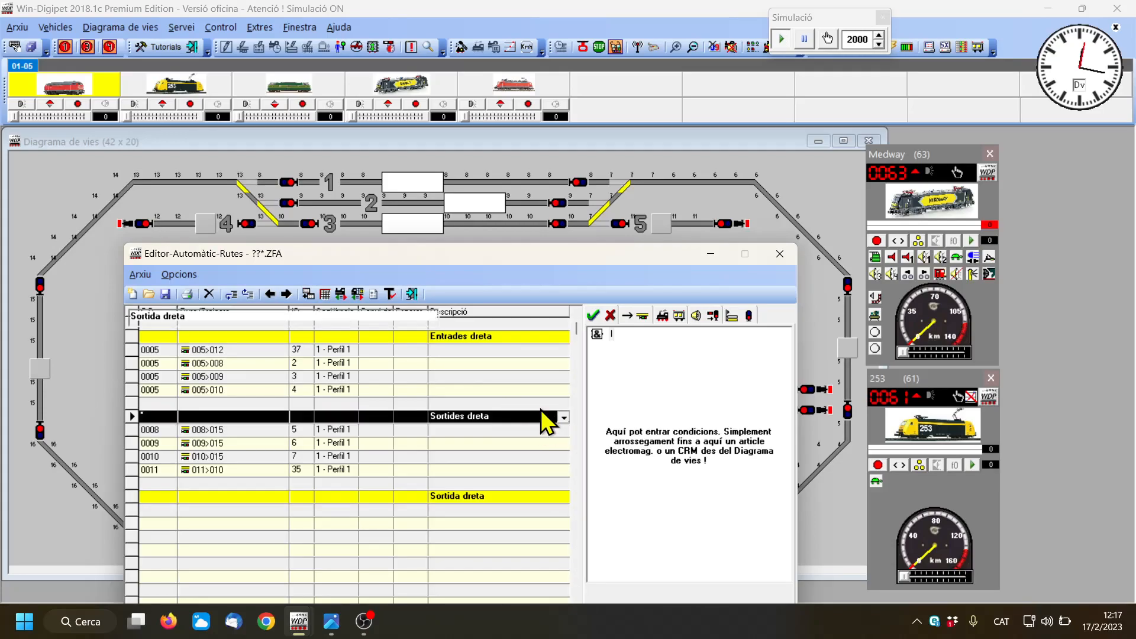
{"action": "double_click", "coordinate": [177, 315]}
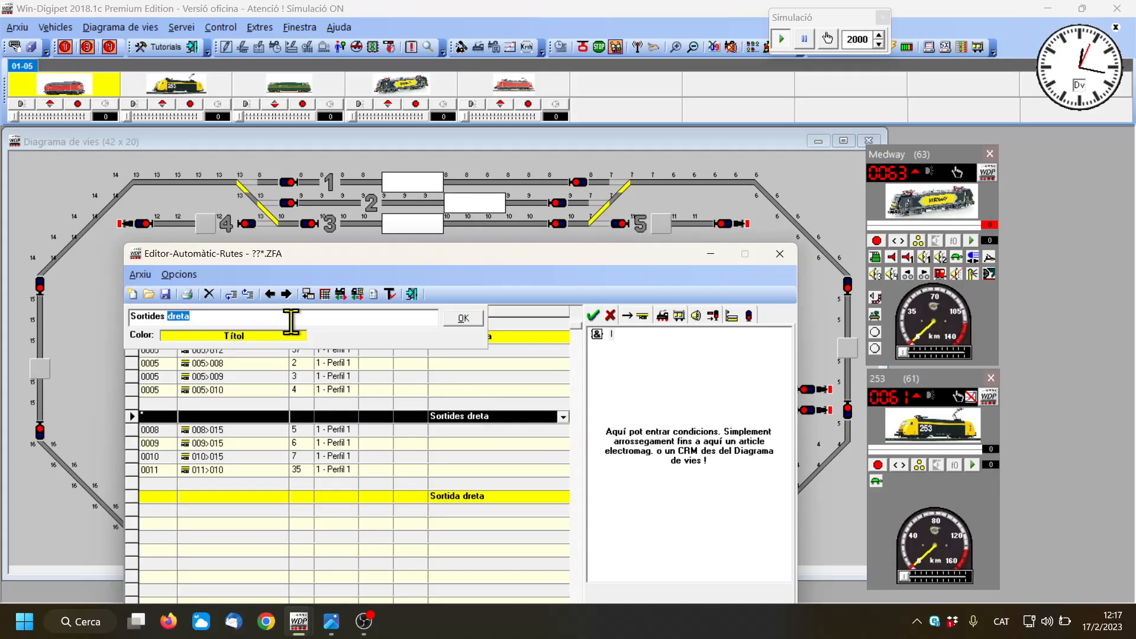
{"action": "type", "text": "esquerr"}
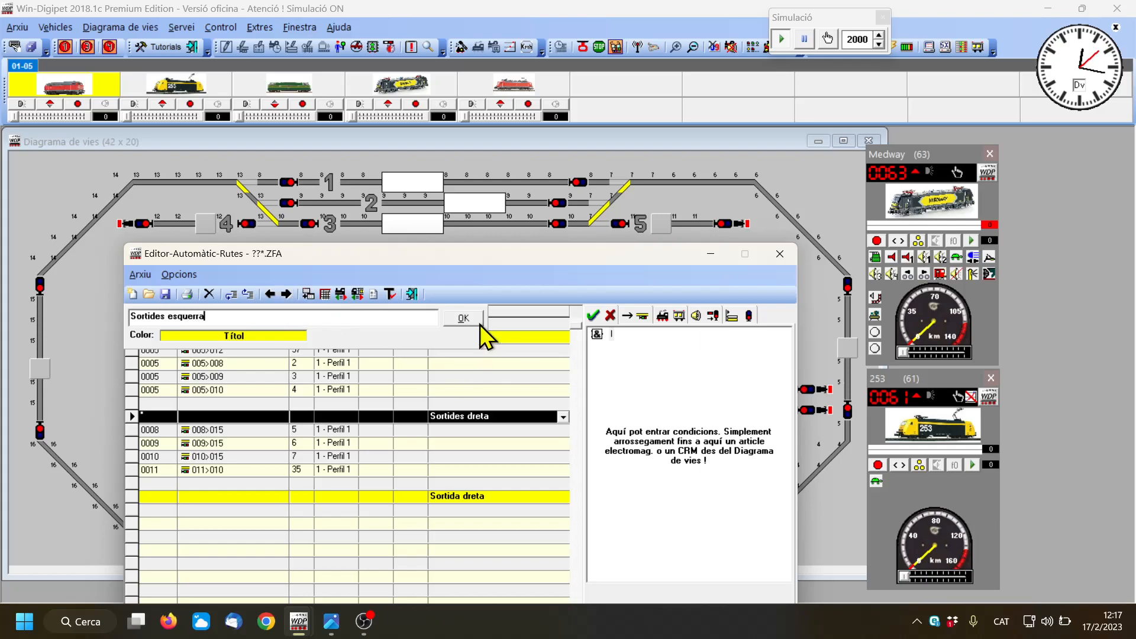
{"action": "left_click", "coordinate": [473, 319]}
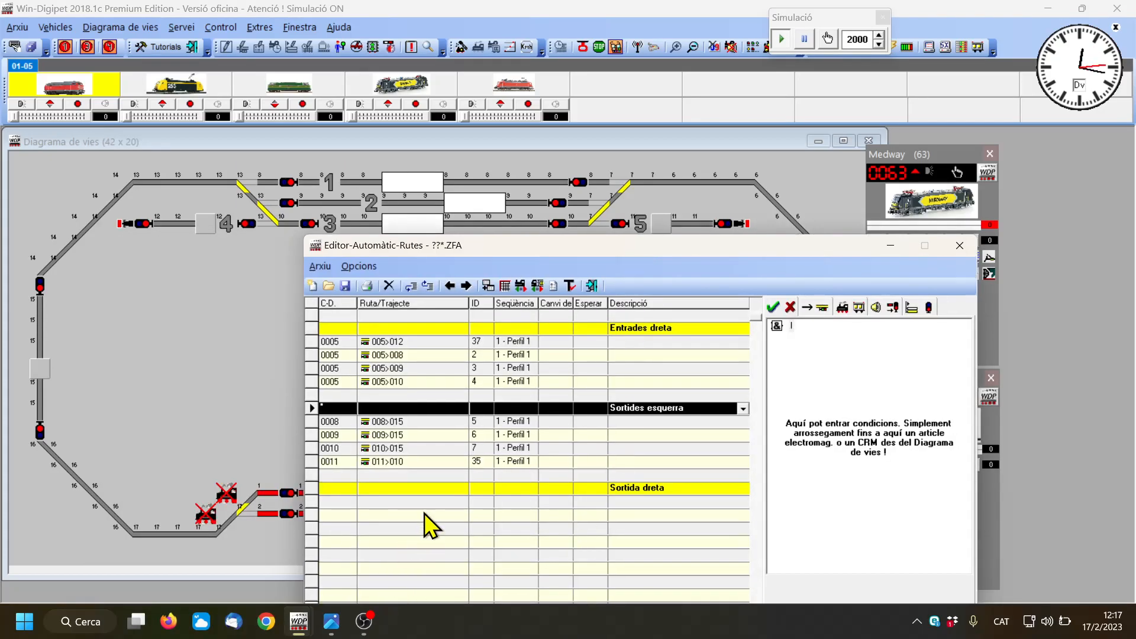
Step: Uncover the main loop's contact 005 in the track diagram and add the departure 008>005 from track 1 in row 037
{"action": "left_click", "coordinate": [424, 502]}
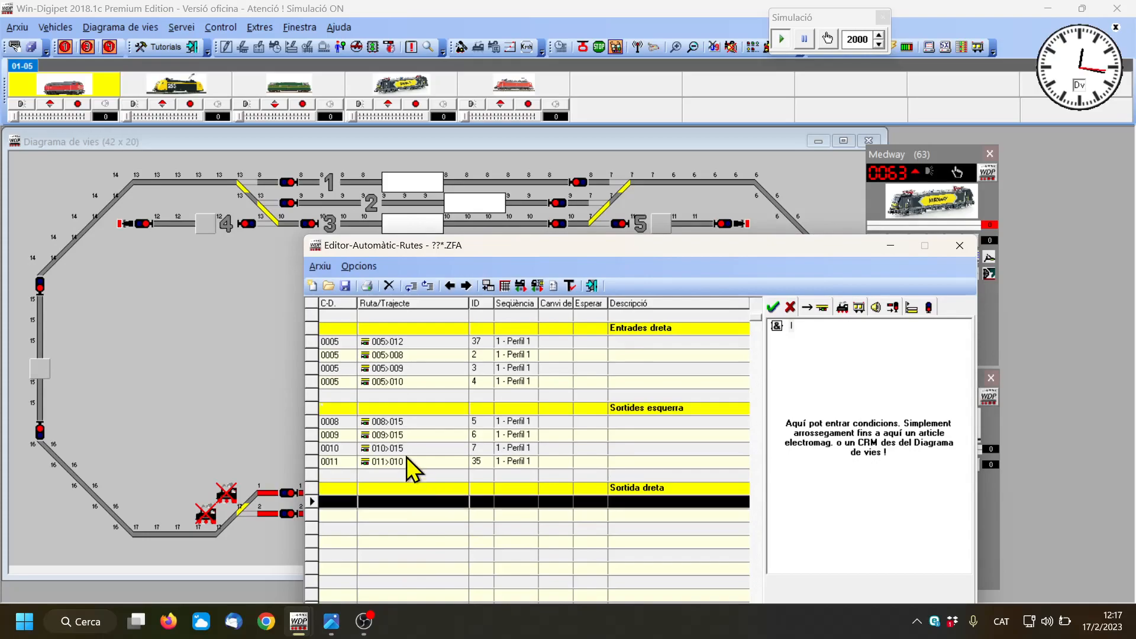
{"action": "left_click_drag", "start_coordinate": [551, 246], "coordinate": [226, 254]}
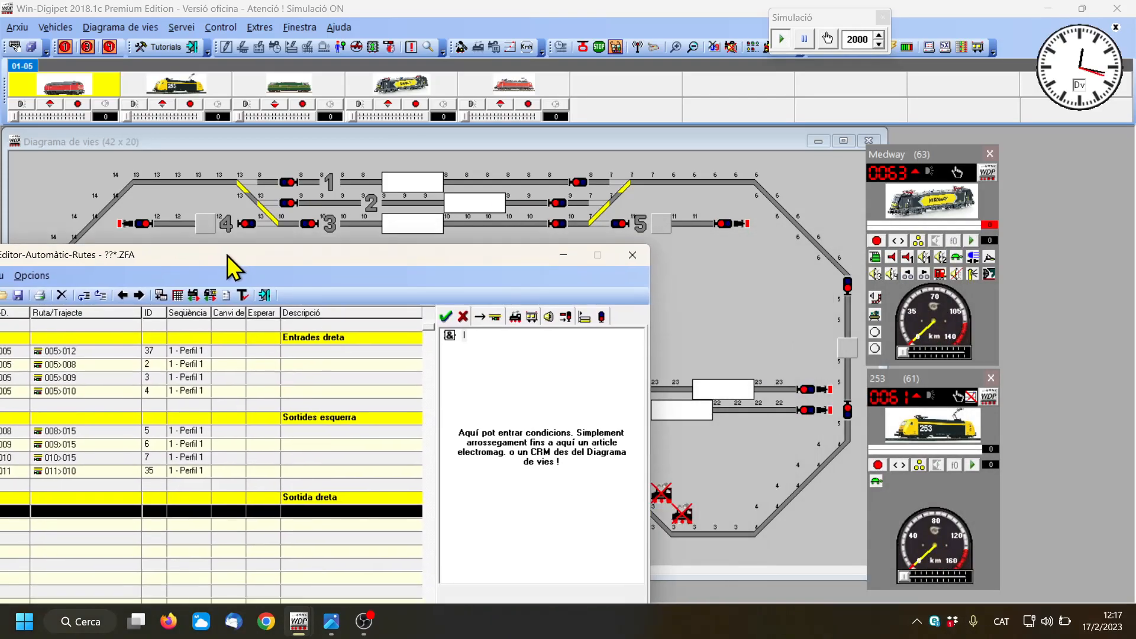
{"action": "left_click", "coordinate": [414, 185]}
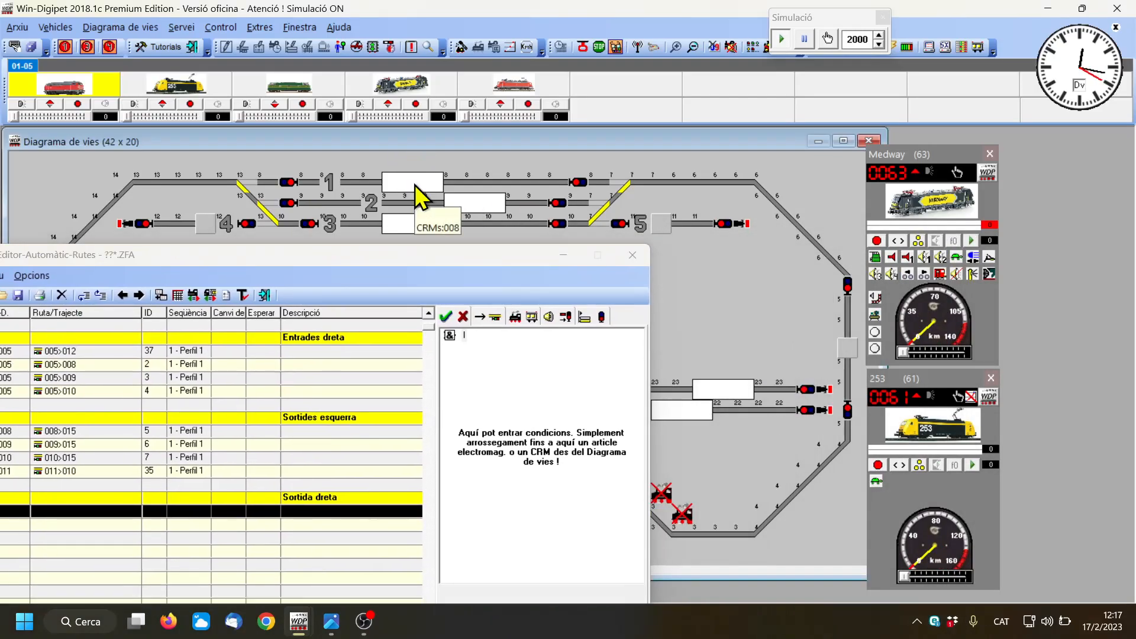
{"action": "left_click", "coordinate": [849, 350]}
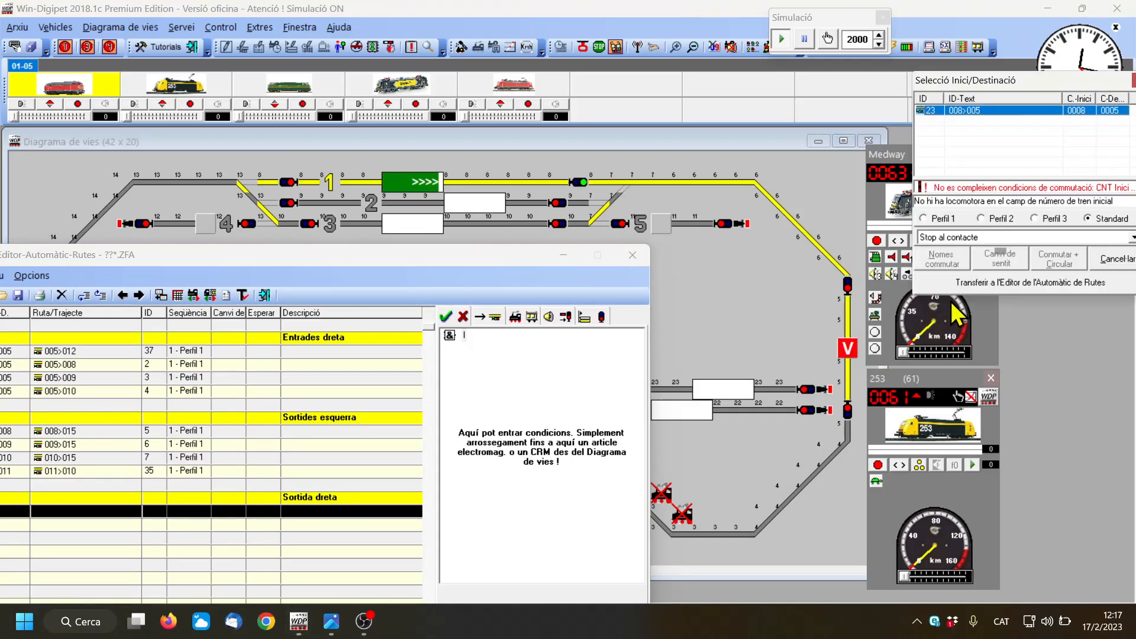
{"action": "left_click", "coordinate": [1000, 281]}
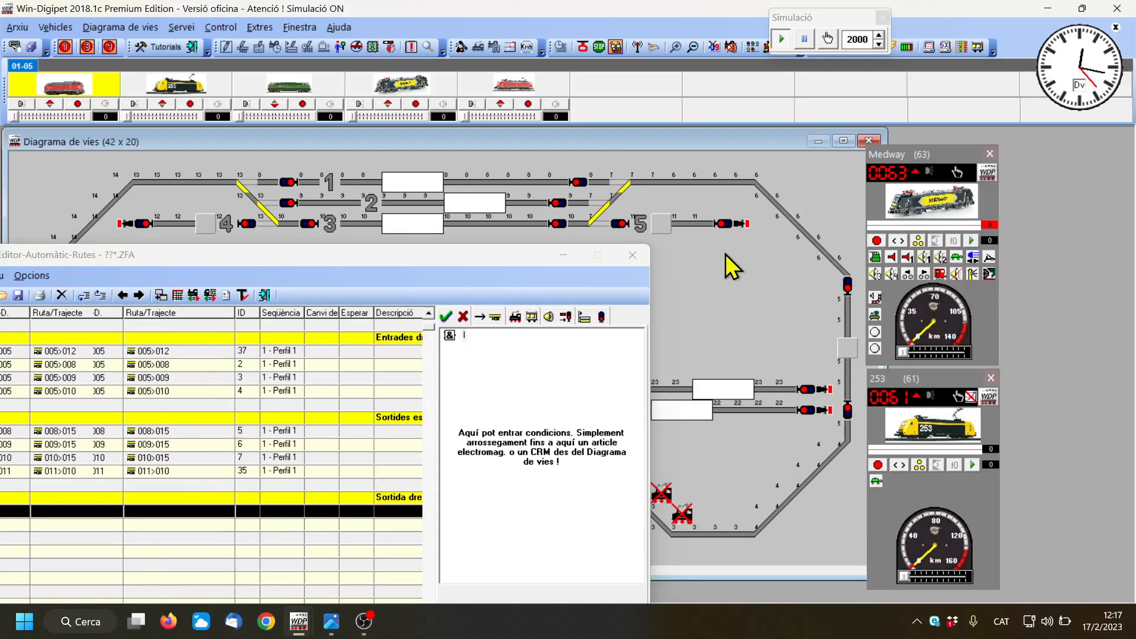
Step: Add the departure 009>005 from the upper station's track 2 in the empty row 038
{"action": "right_click", "coordinate": [481, 204]}
{"action": "left_click", "coordinate": [527, 211]}
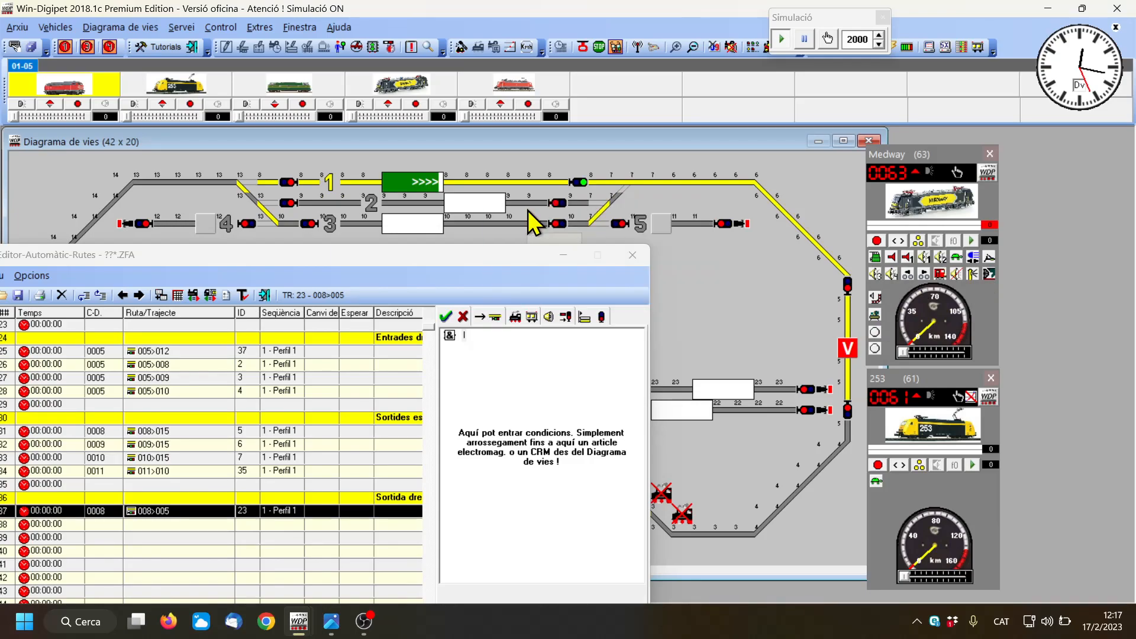
{"action": "right_click", "coordinate": [849, 350]}
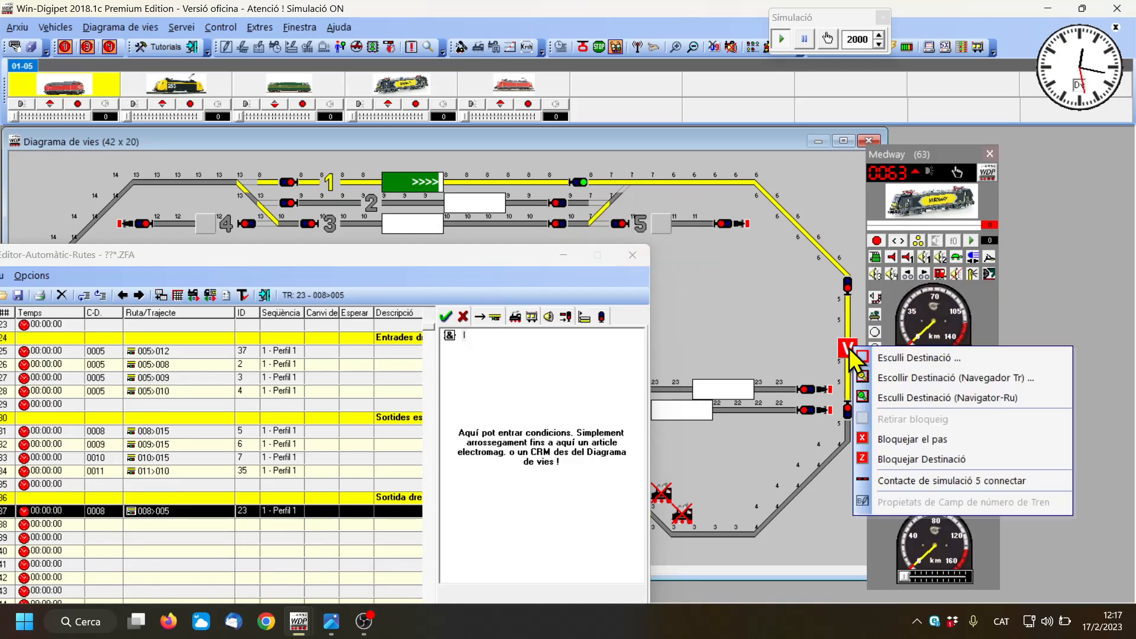
{"action": "left_click", "coordinate": [898, 358]}
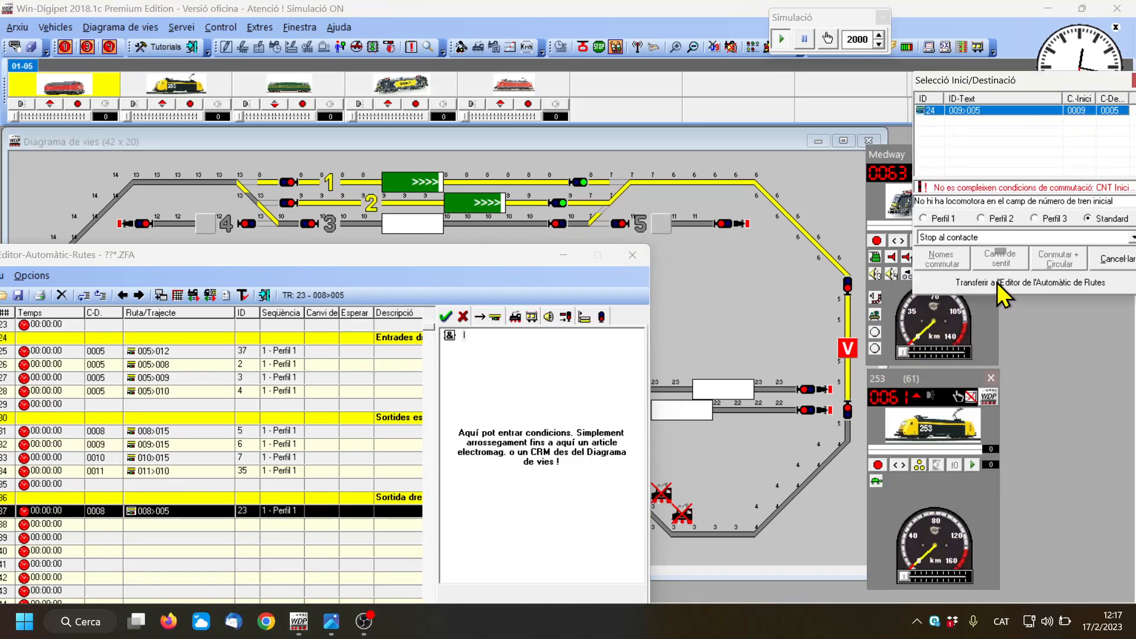
{"action": "left_click", "coordinate": [179, 526]}
{"action": "left_click", "coordinate": [180, 527]}
{"action": "left_click", "coordinate": [1065, 284]}
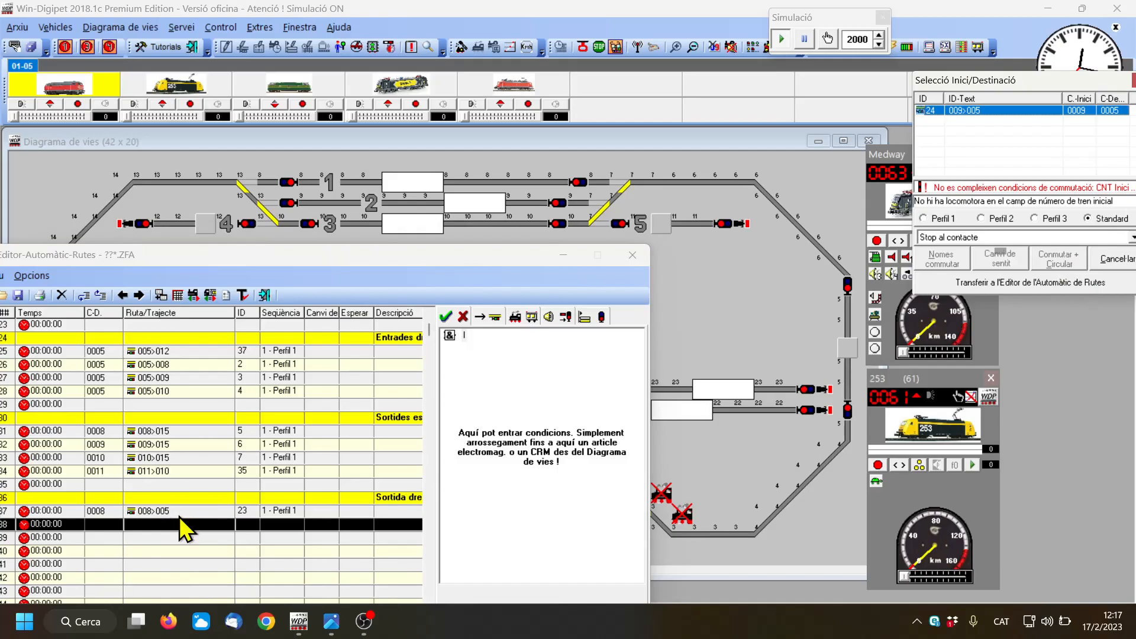
{"action": "left_click", "coordinate": [1028, 284]}
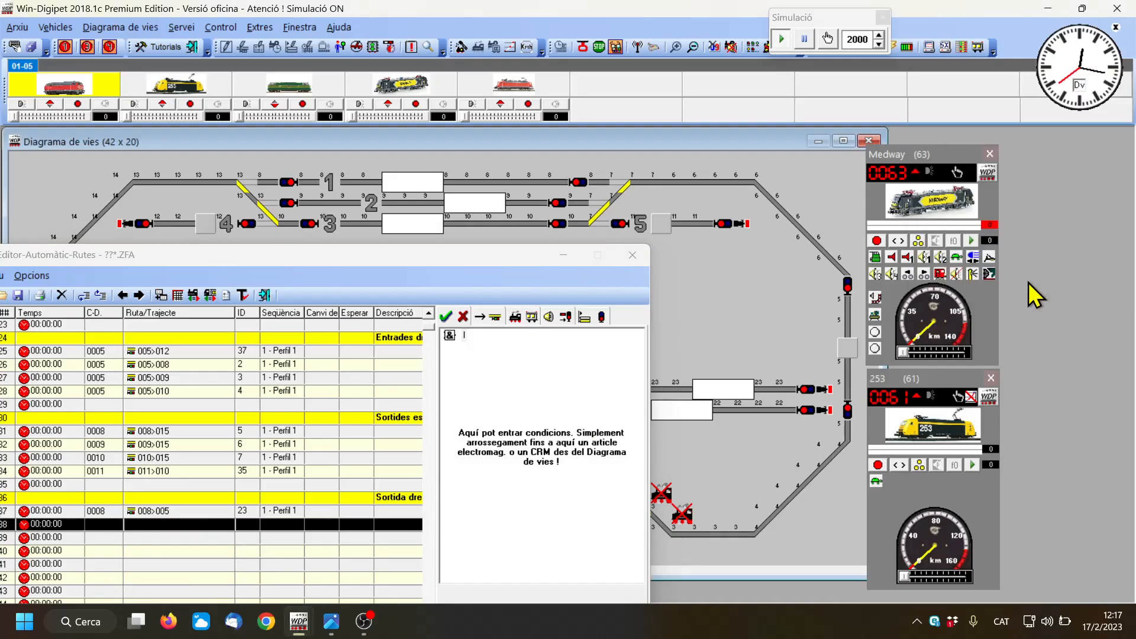
Step: Add the departure 010>005 from the upper station's track 3 in row 039
{"action": "right_click", "coordinate": [850, 353]}
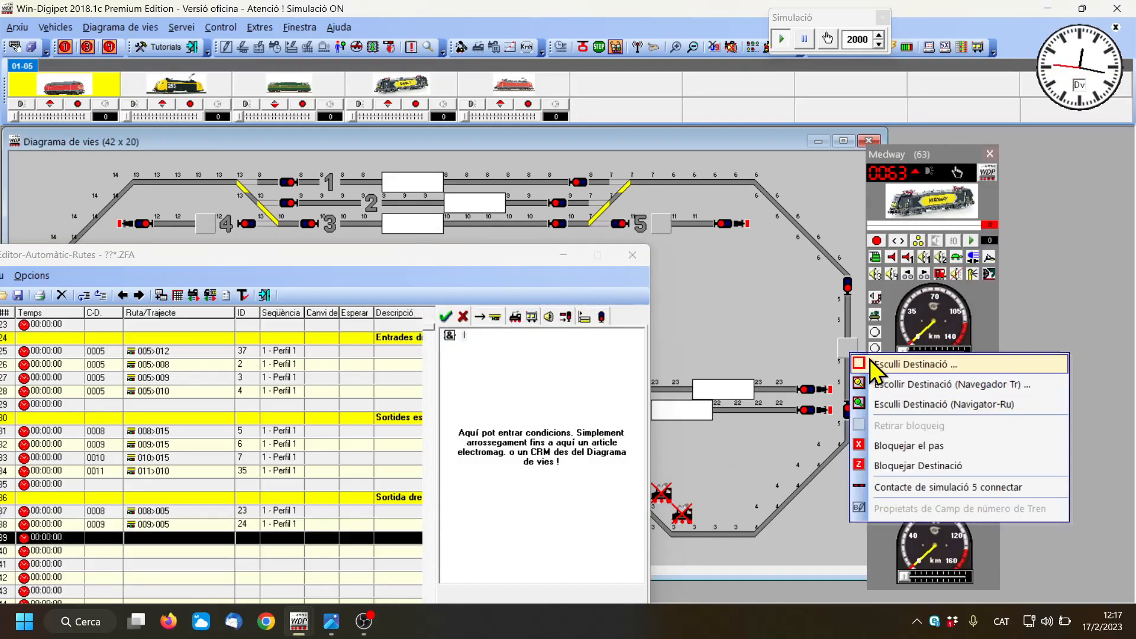
{"action": "left_click", "coordinate": [875, 365]}
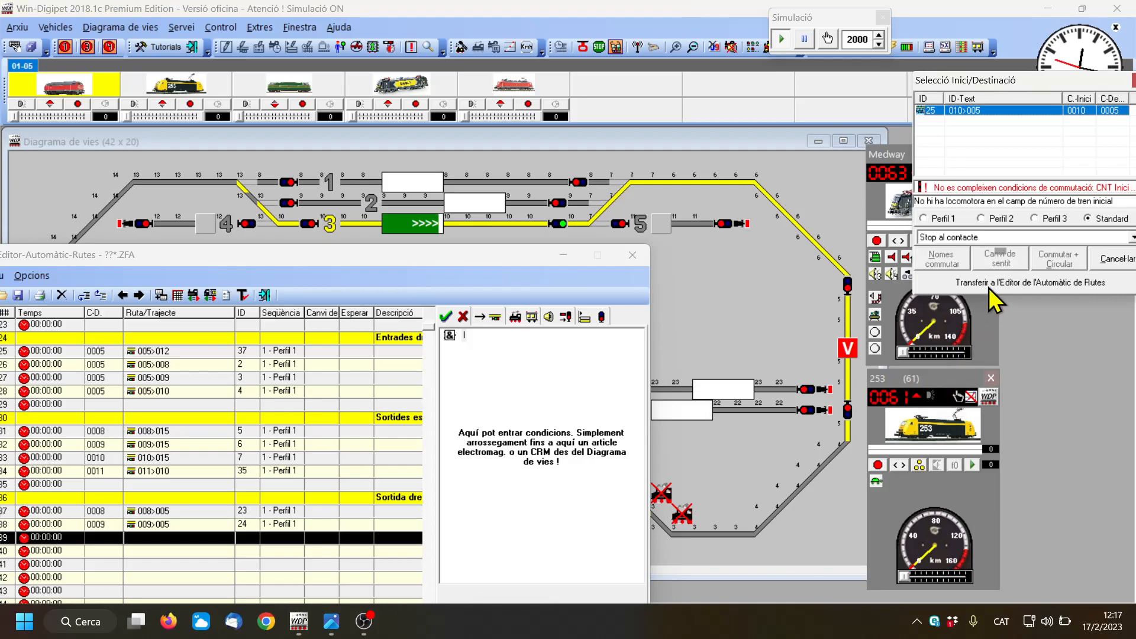
{"action": "left_click", "coordinate": [989, 287]}
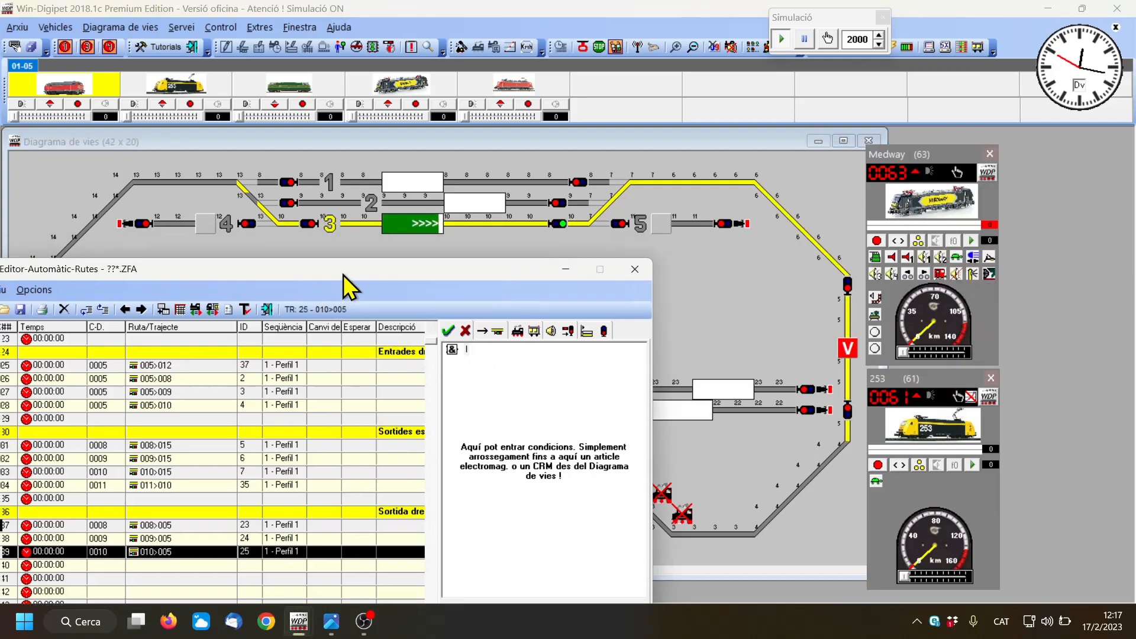
Step: Add the route 012>010 from the upper station's track 4 to track 3 in row 040
{"action": "left_click_drag", "start_coordinate": [343, 275], "coordinate": [346, 304]}
{"action": "scroll", "coordinate": [251, 544], "scroll_direction": "down", "scroll_amount": 1}
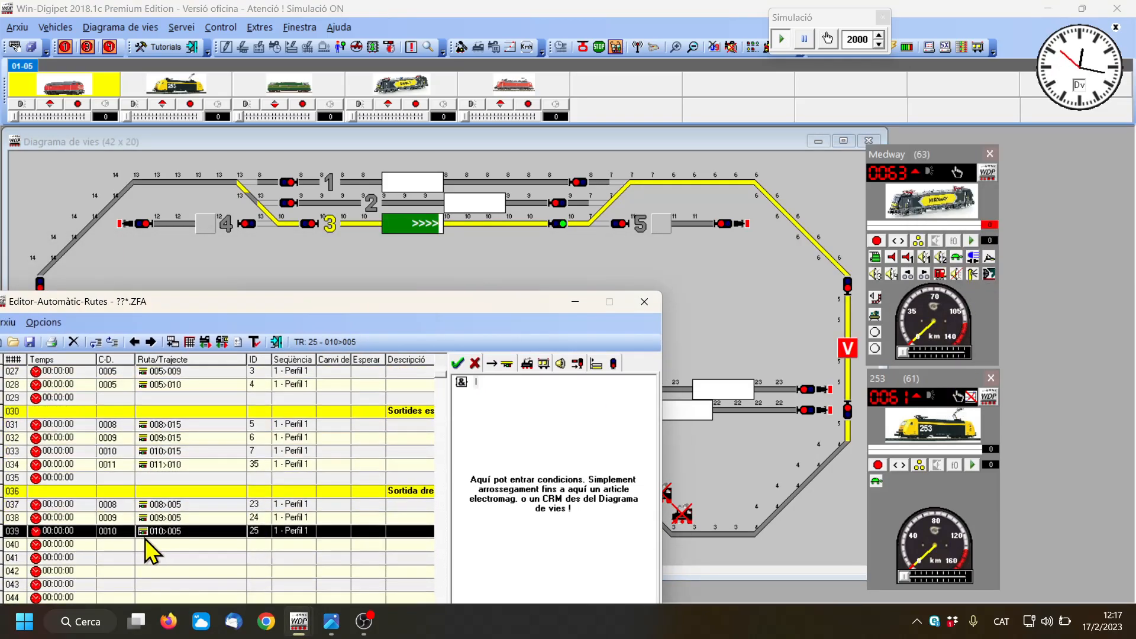
{"action": "left_click", "coordinate": [171, 545]}
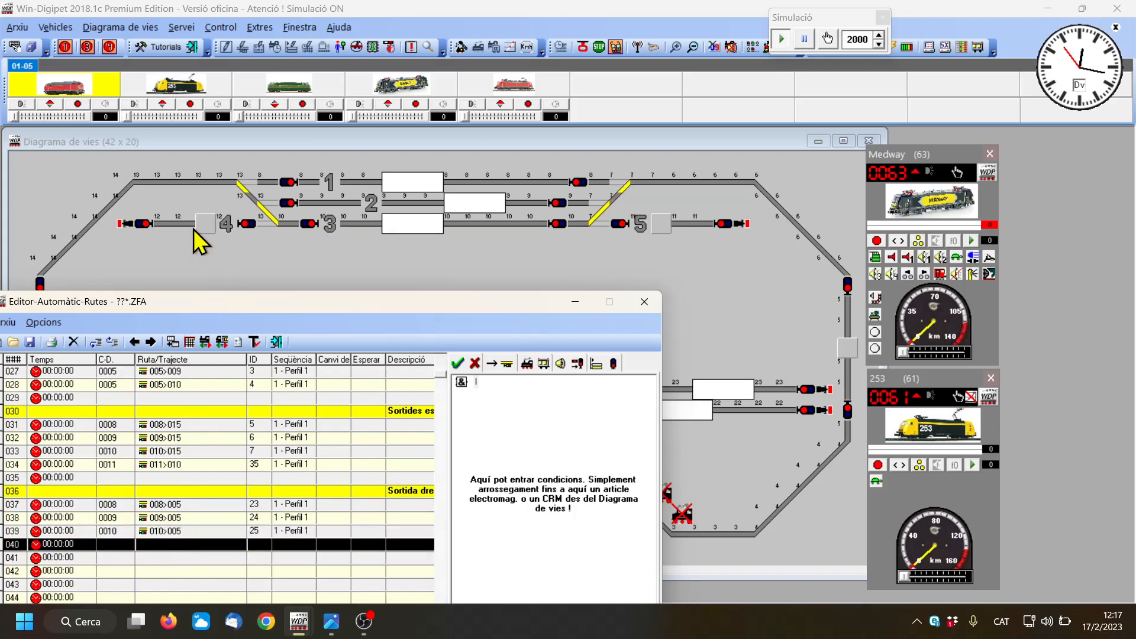
{"action": "mouse_move", "coordinate": [208, 222]}
{"action": "left_mouse_down"}
{"action": "mouse_move", "coordinate": [363, 236]}
{"action": "mouse_move", "coordinate": [391, 225]}
{"action": "left_mouse_up"}
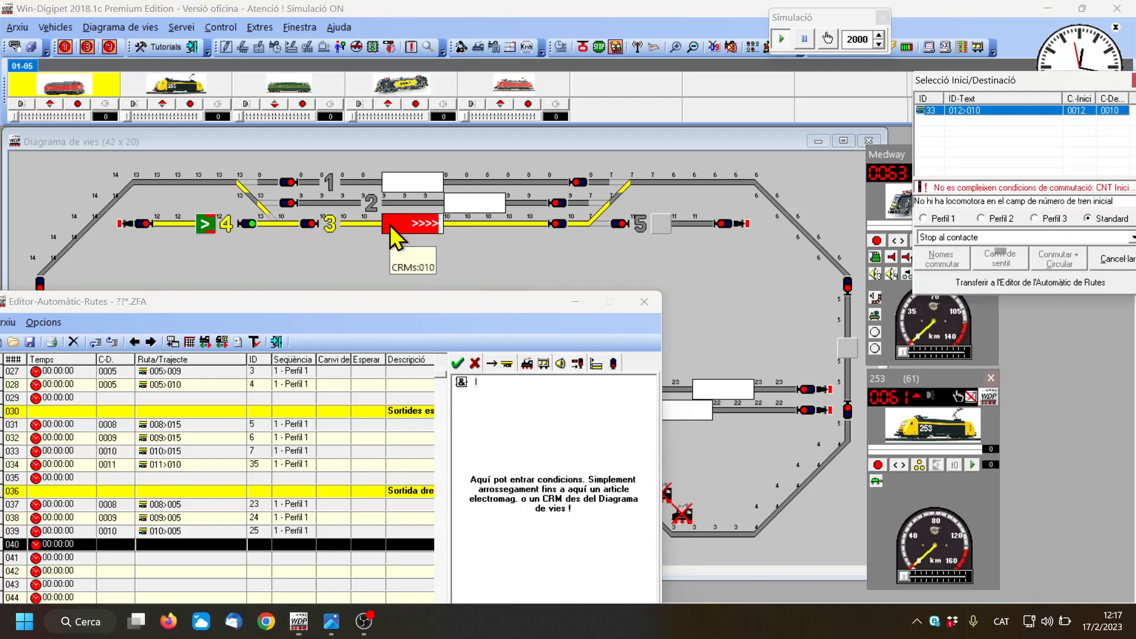
{"action": "left_click", "coordinate": [967, 282]}
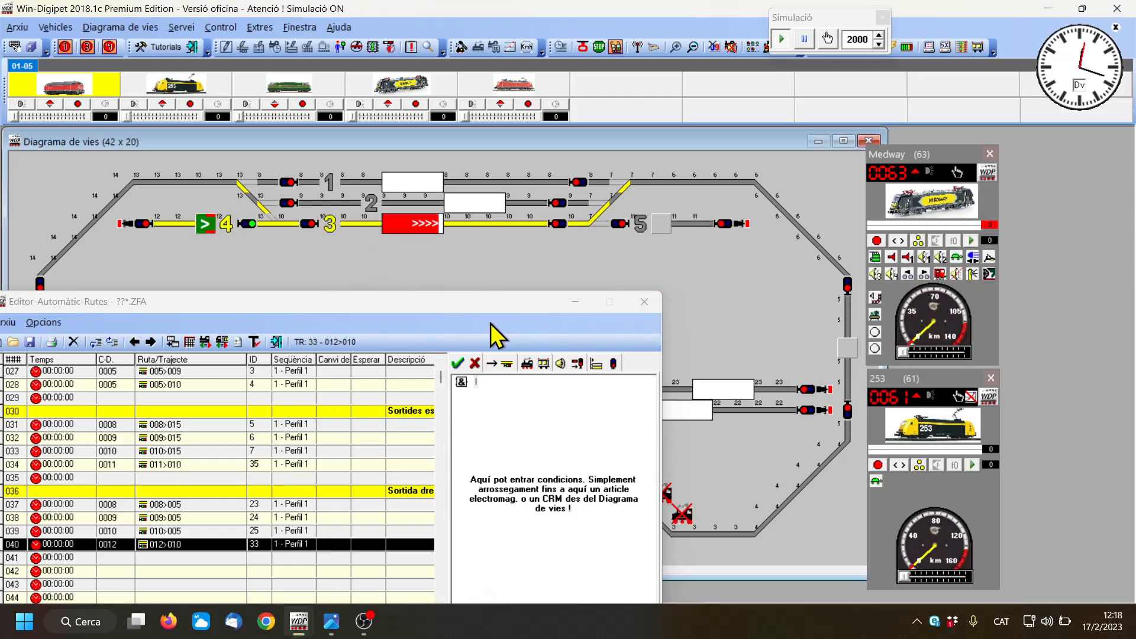
Step: Move the routes editor fully into view, widen it to show the complete descriptions, and review both stations' route groups
{"action": "left_click_drag", "start_coordinate": [415, 307], "coordinate": [705, 98]}
{"action": "scroll", "coordinate": [688, 326], "scroll_direction": "up", "scroll_amount": 3}
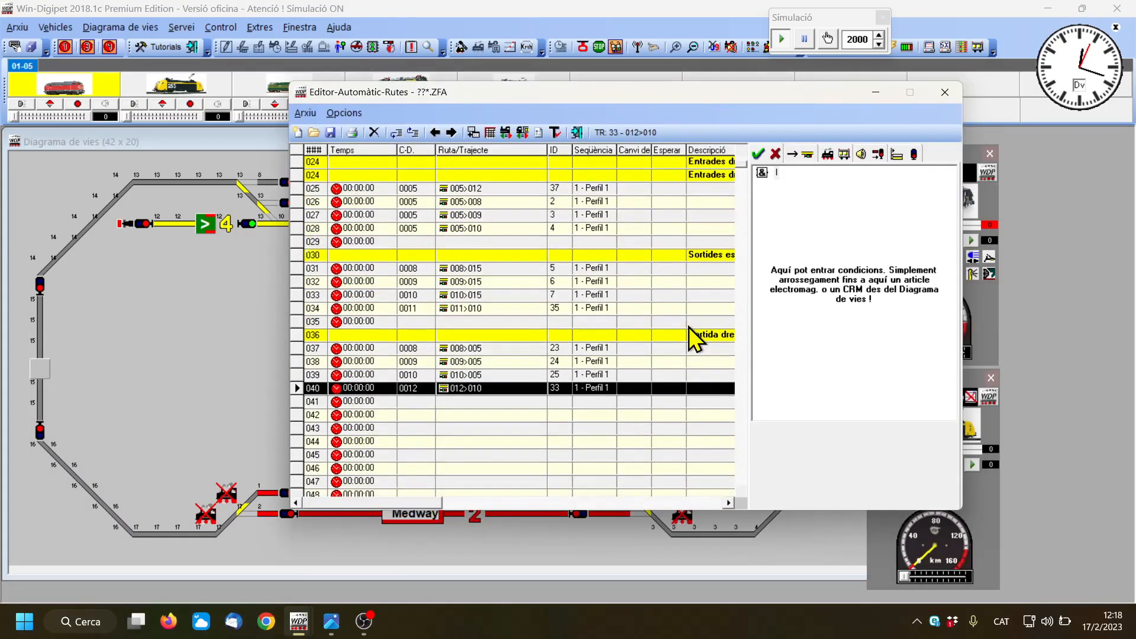
{"action": "scroll", "coordinate": [687, 327], "scroll_direction": "up", "scroll_amount": 6}
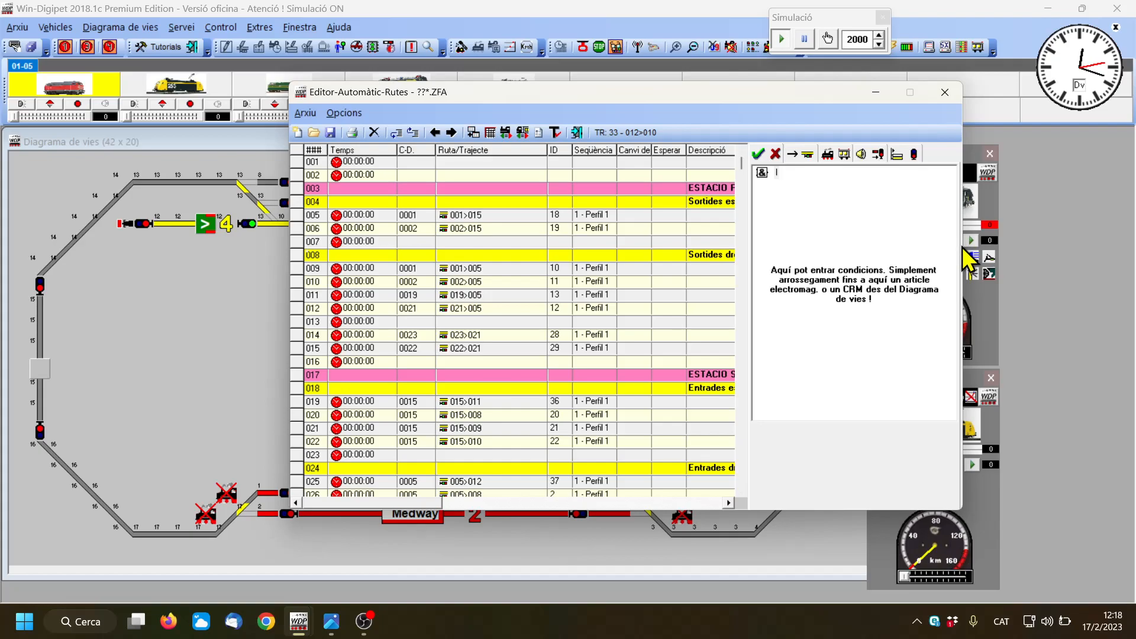
{"action": "left_click_drag", "start_coordinate": [963, 246], "coordinate": [1092, 244]}
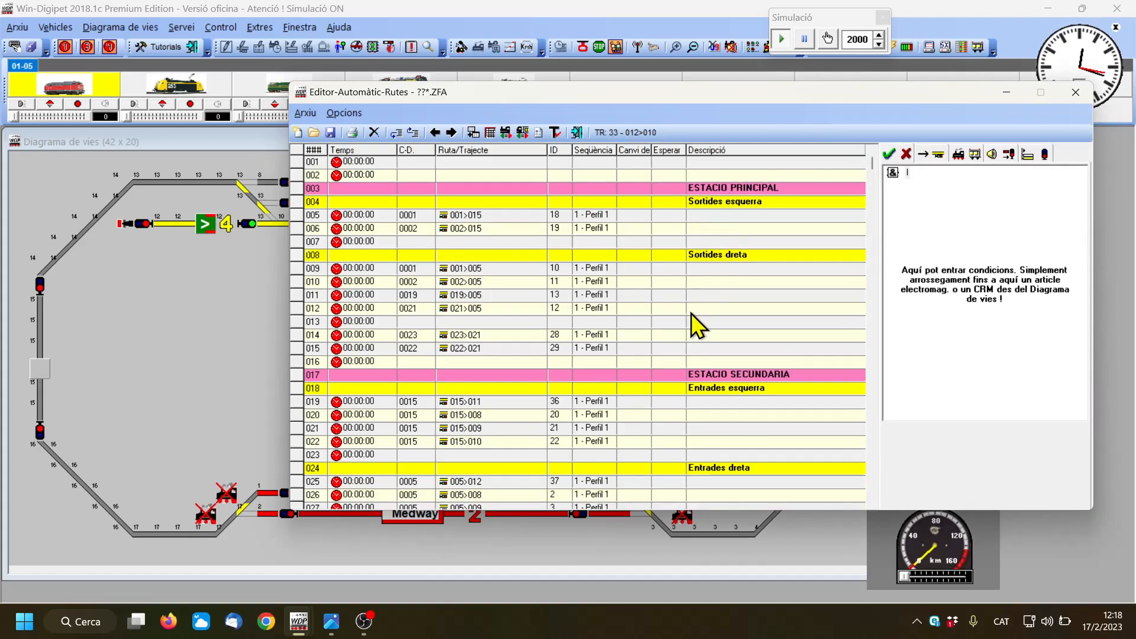
{"action": "scroll", "coordinate": [704, 318], "scroll_direction": "down", "scroll_amount": 3}
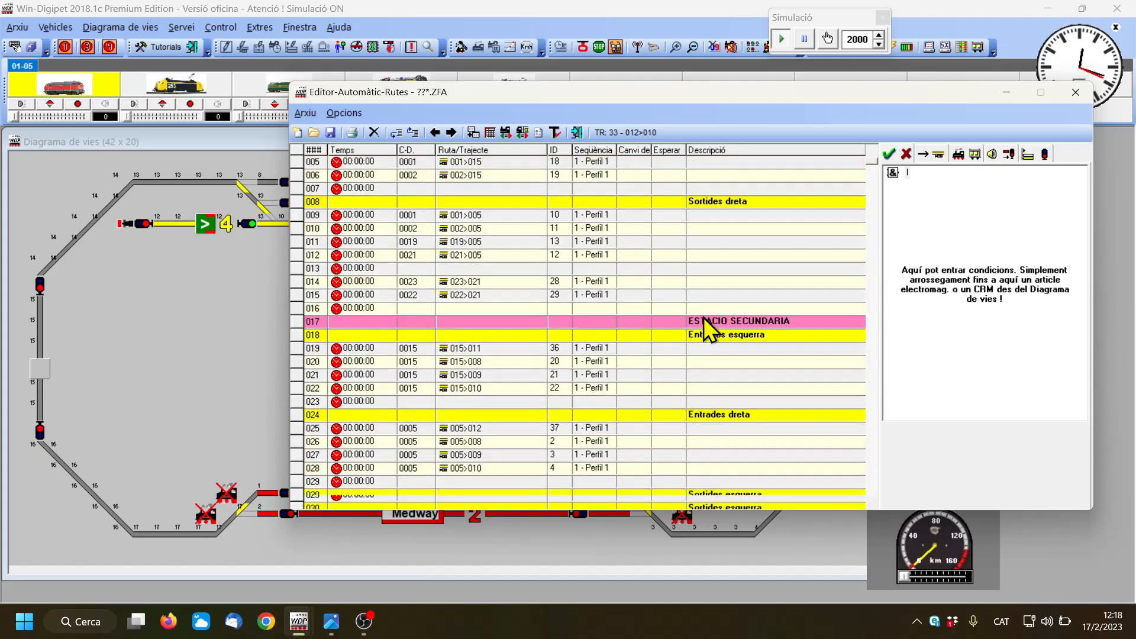
{"action": "scroll", "coordinate": [704, 317], "scroll_direction": "down", "scroll_amount": 2}
{"action": "scroll", "coordinate": [693, 316], "scroll_direction": "up", "scroll_amount": 3}
{"action": "scroll", "coordinate": [693, 316], "scroll_direction": "up", "scroll_amount": 2}
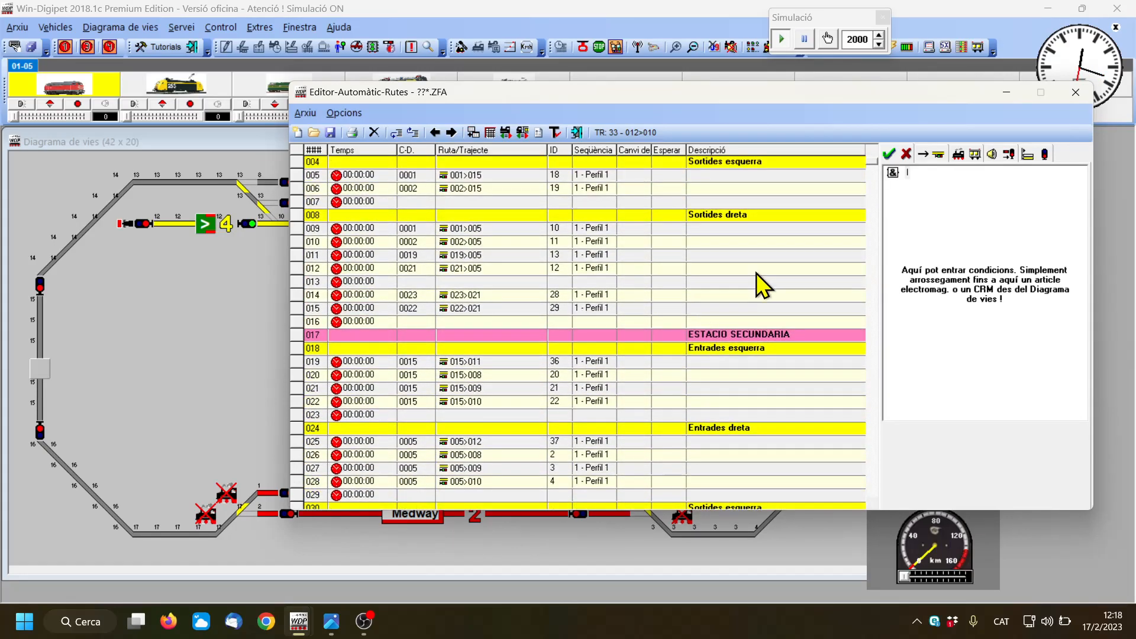
{"action": "scroll", "coordinate": [759, 263], "scroll_direction": "down", "scroll_amount": 5}
{"action": "scroll", "coordinate": [758, 264], "scroll_direction": "up", "scroll_amount": 1}
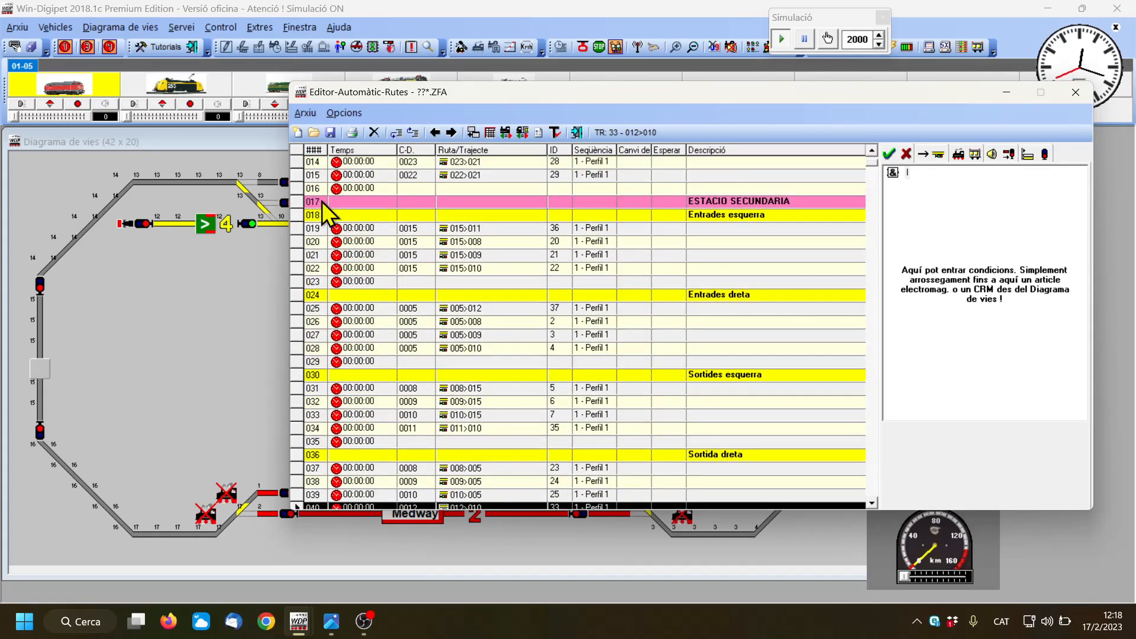
Step: Cut the whole ESTACIO SECUNDARIA block of lines, from row 017 through row 040
{"action": "left_click", "coordinate": [322, 201]}
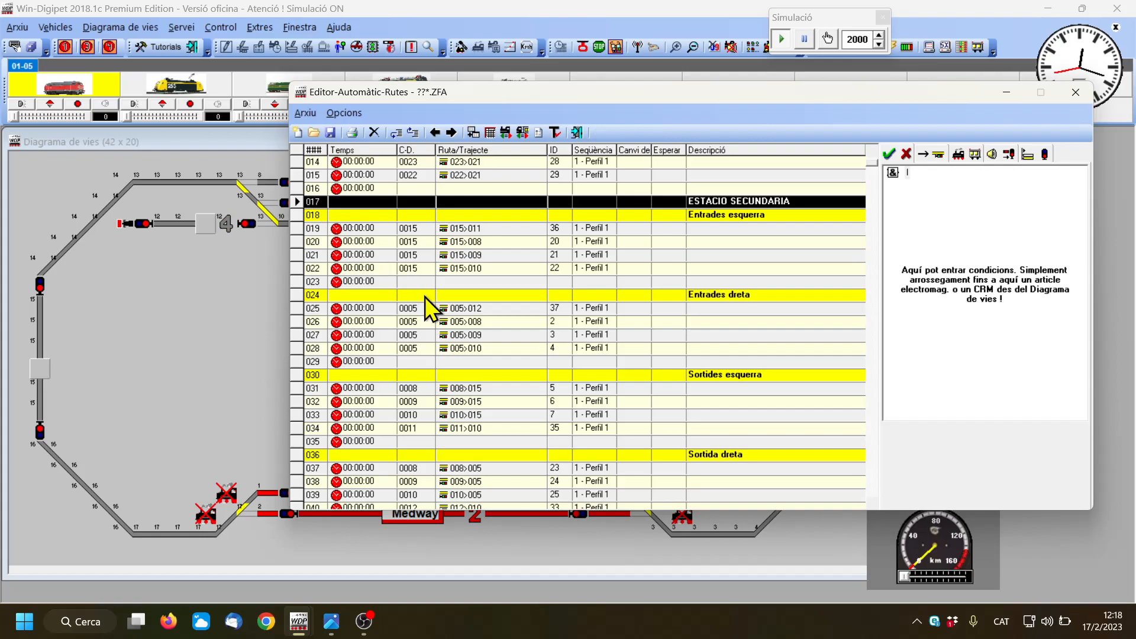
{"action": "scroll", "coordinate": [425, 296], "scroll_direction": "down", "scroll_amount": 7}
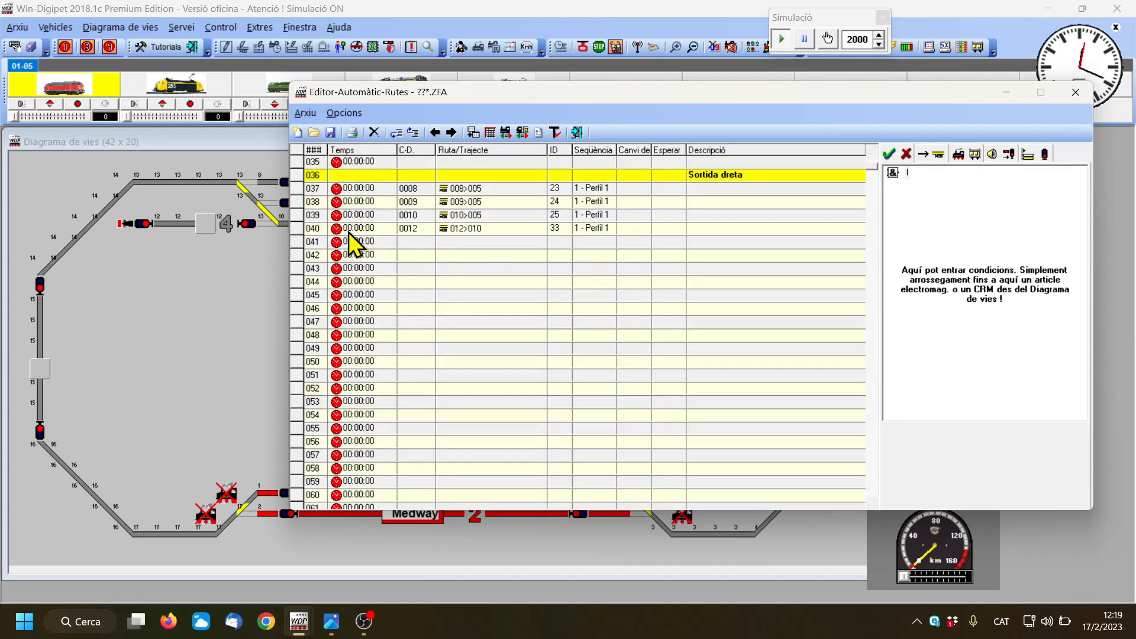
{"action": "left_click", "coordinate": [319, 232], "text": "shift"}
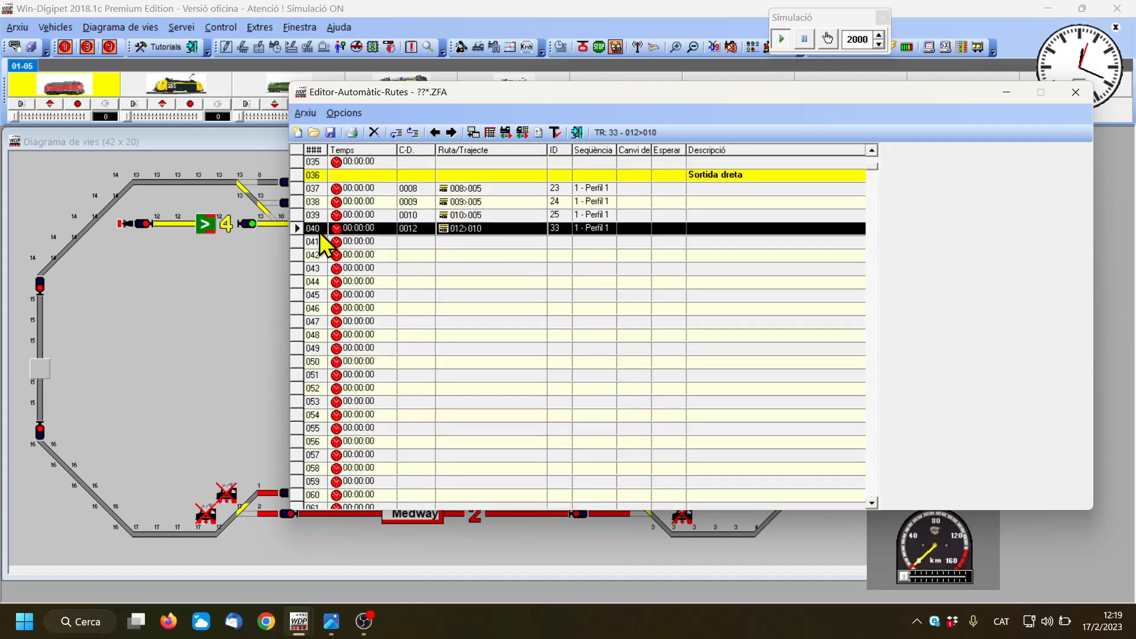
{"action": "scroll", "coordinate": [411, 314], "scroll_direction": "up", "scroll_amount": 1}
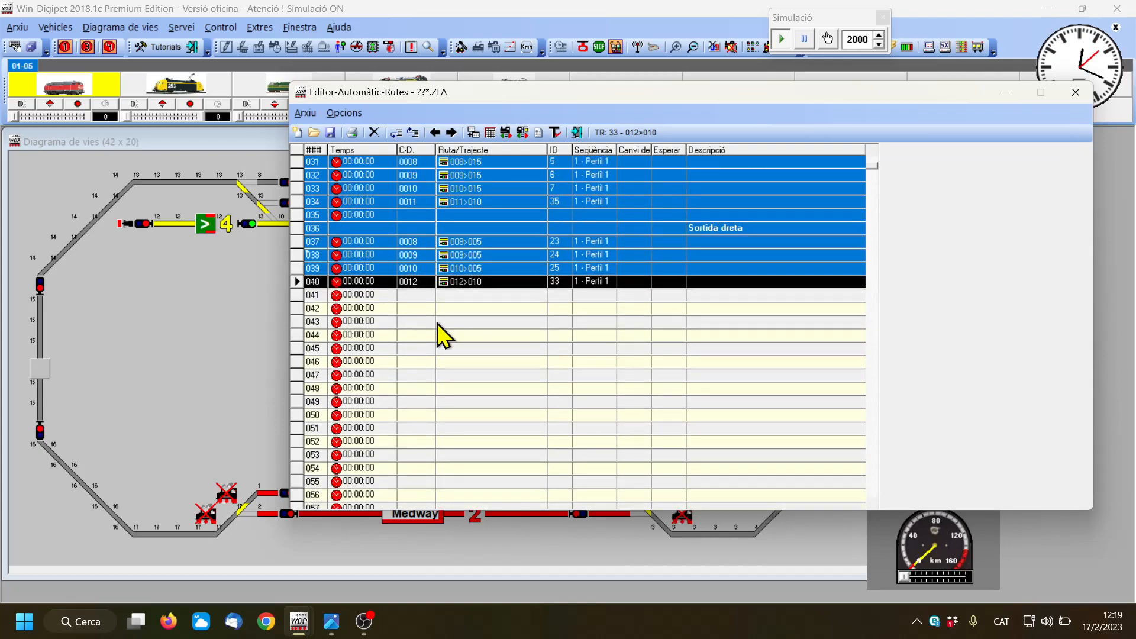
{"action": "scroll", "coordinate": [438, 323], "scroll_direction": "up", "scroll_amount": 4}
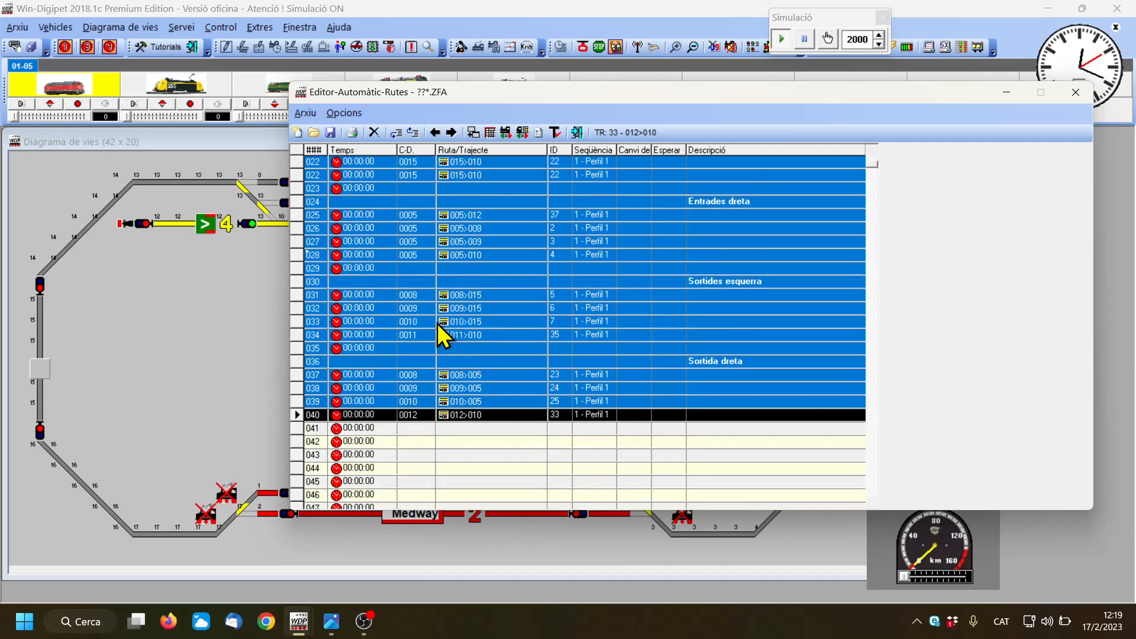
{"action": "scroll", "coordinate": [438, 323], "scroll_direction": "up", "scroll_amount": 2}
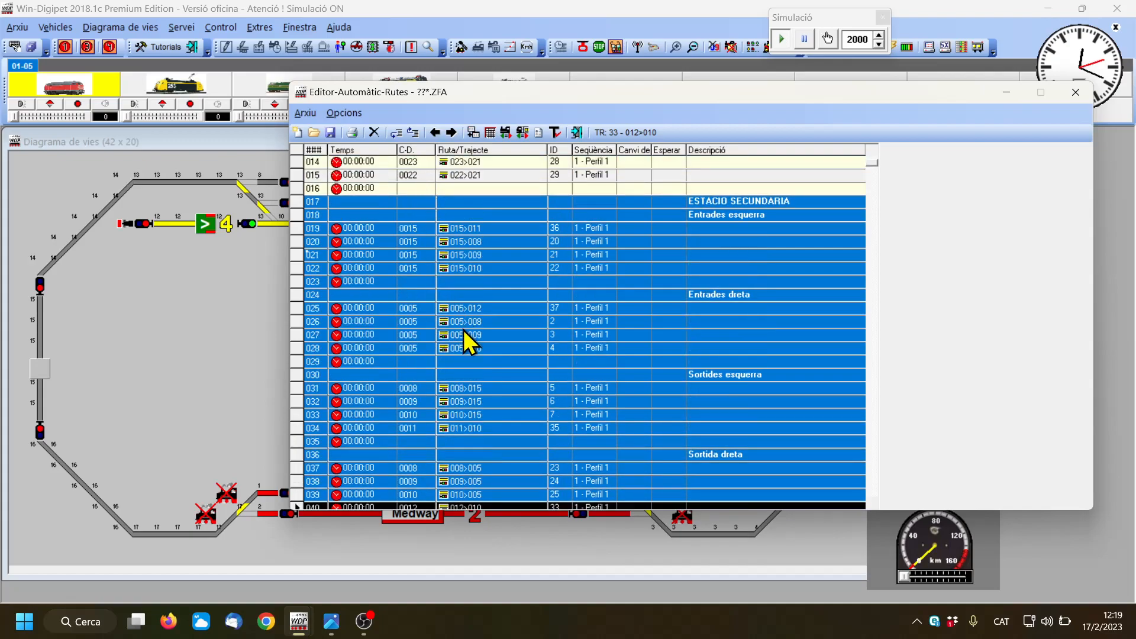
{"action": "scroll", "coordinate": [471, 306], "scroll_direction": "down", "scroll_amount": 2}
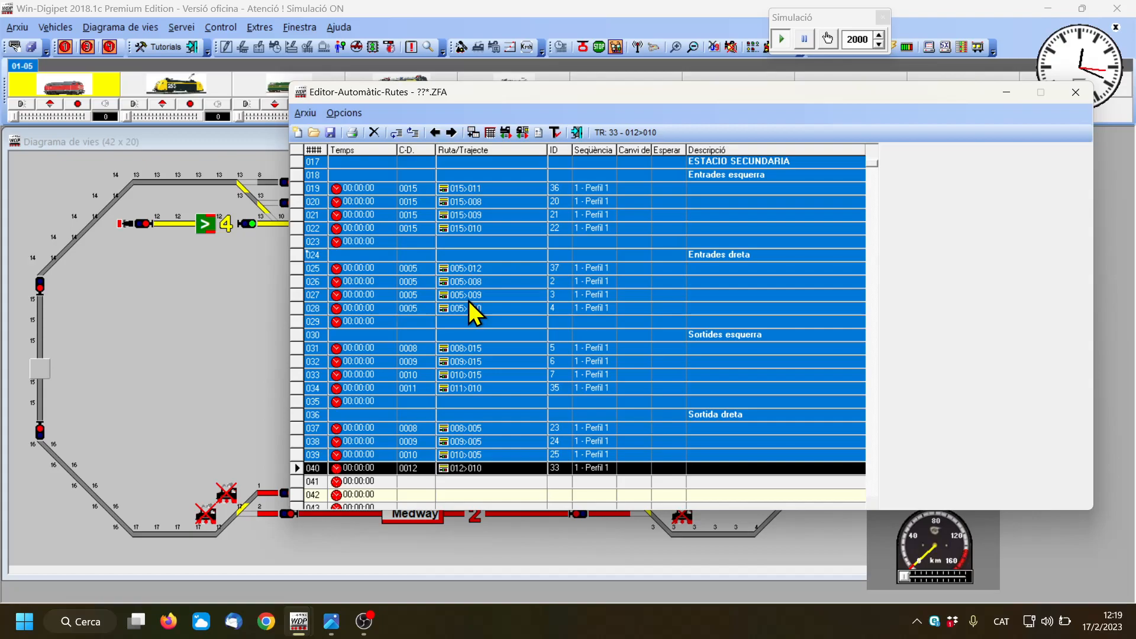
{"action": "right_click", "coordinate": [470, 302]}
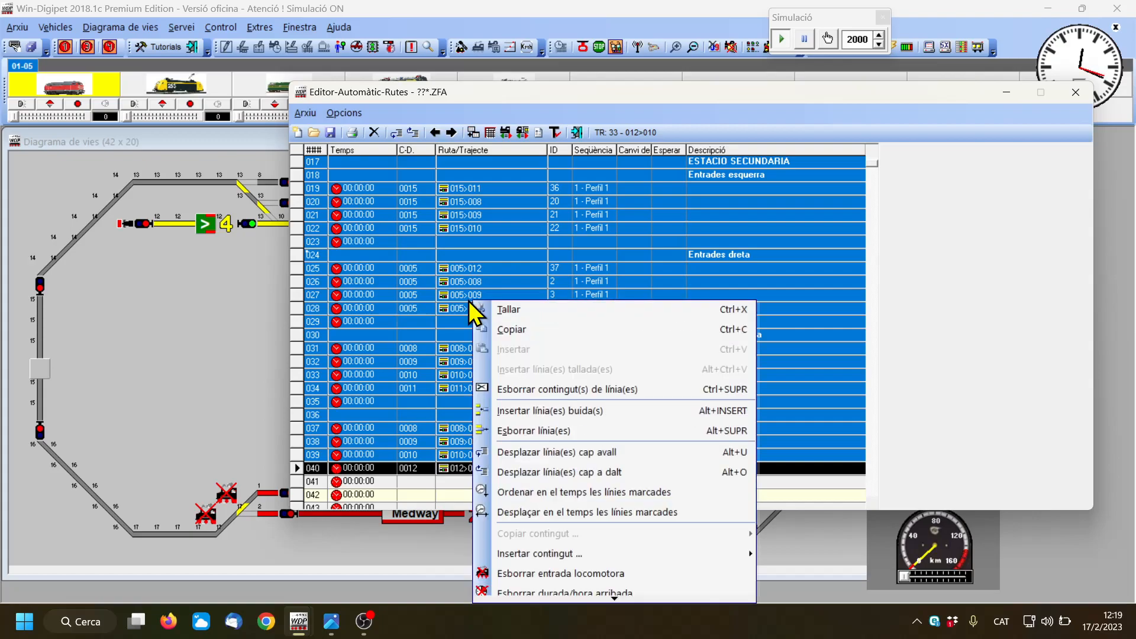
{"action": "left_click", "coordinate": [515, 310]}
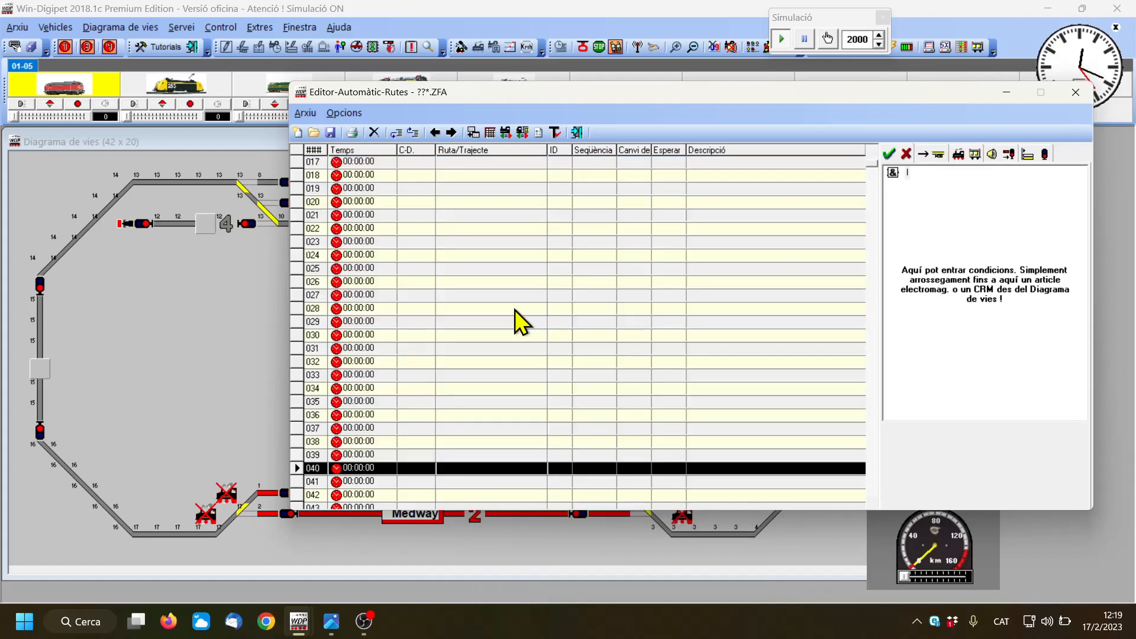
Step: Insert the cut ESTACIO SECUNDARIA lines starting at row 030
{"action": "scroll", "coordinate": [514, 310], "scroll_direction": "down", "scroll_amount": 1}
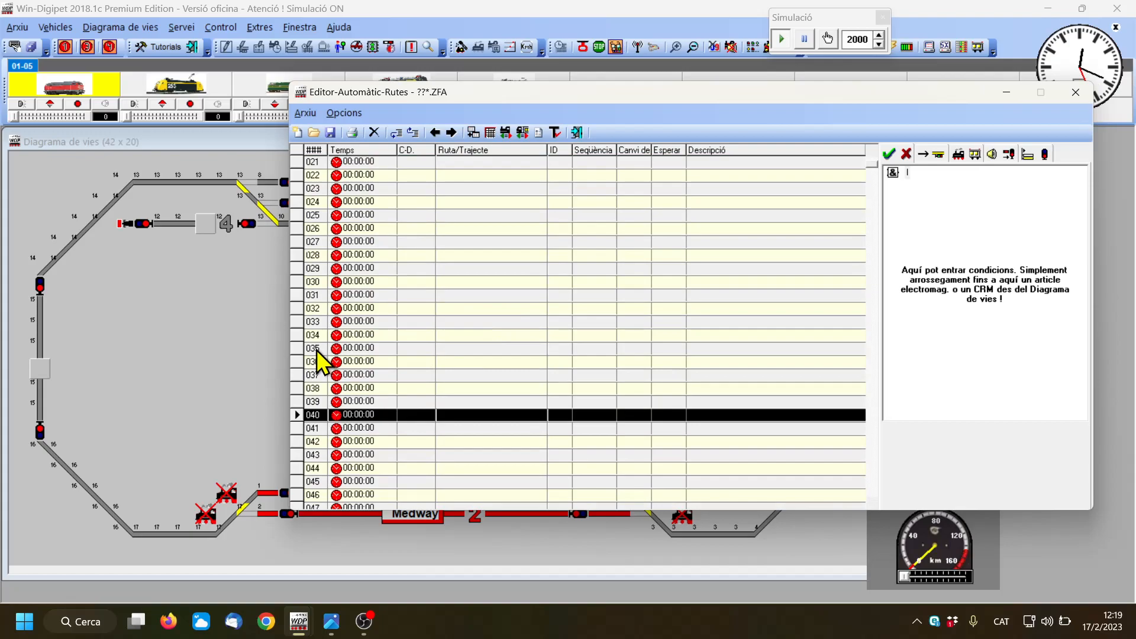
{"action": "left_click", "coordinate": [319, 281]}
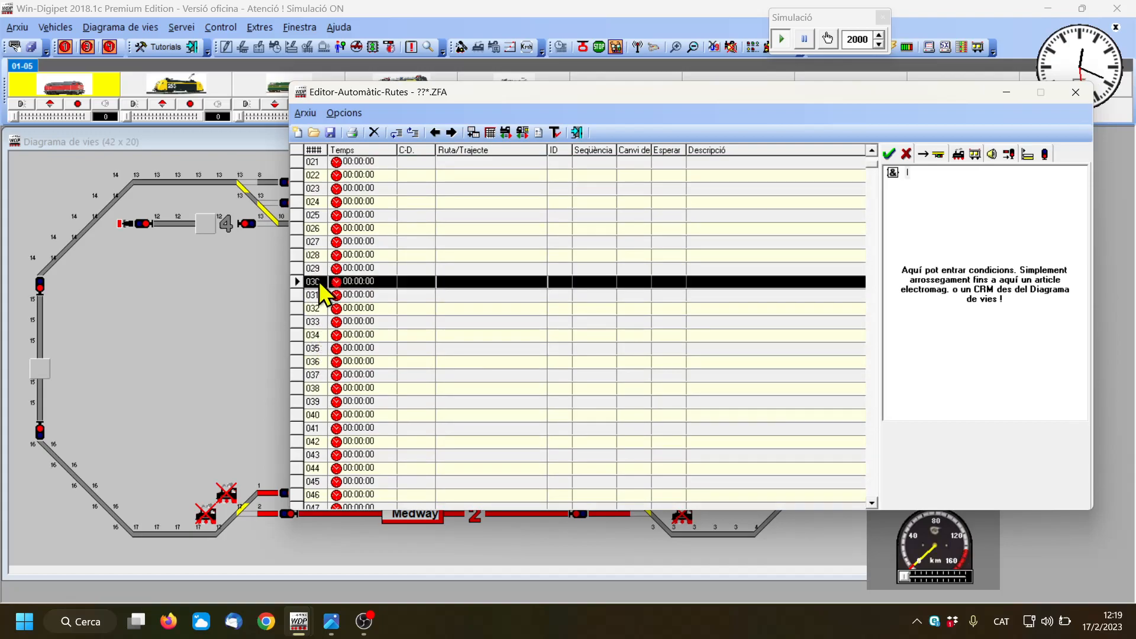
{"action": "right_click", "coordinate": [318, 281]}
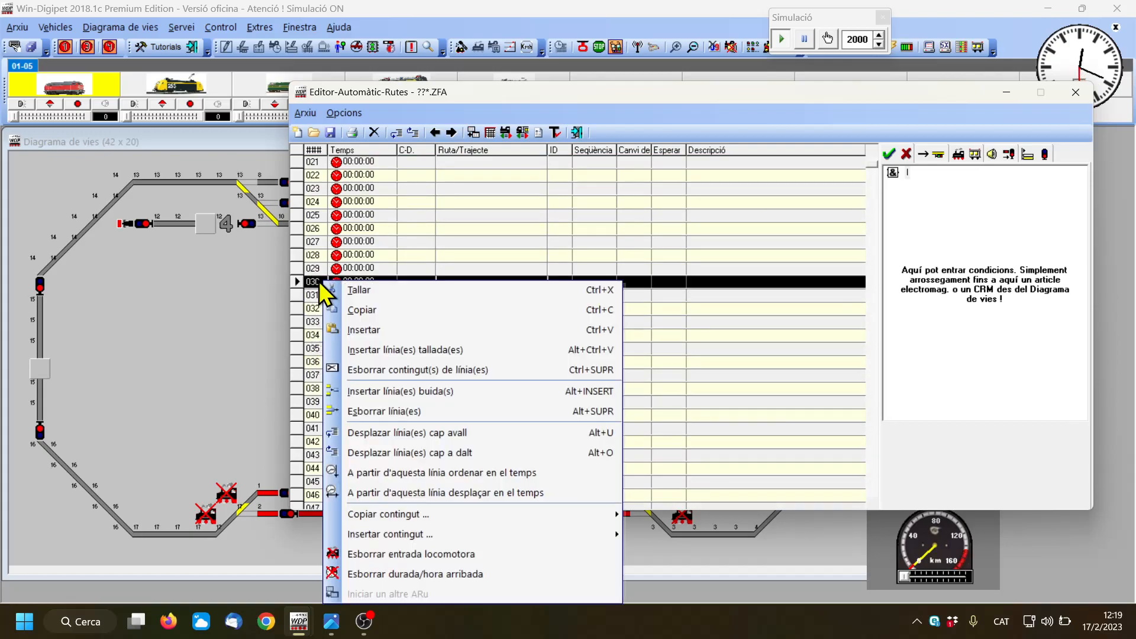
{"action": "left_click", "coordinate": [379, 349]}
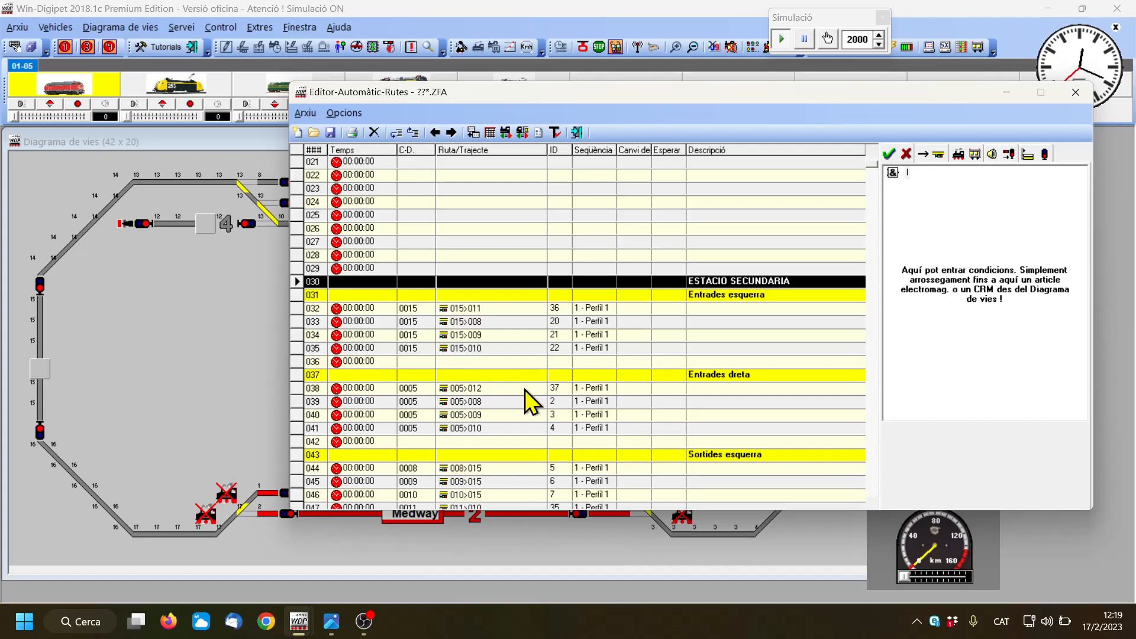
{"action": "scroll", "coordinate": [523, 390], "scroll_direction": "down", "scroll_amount": 1}
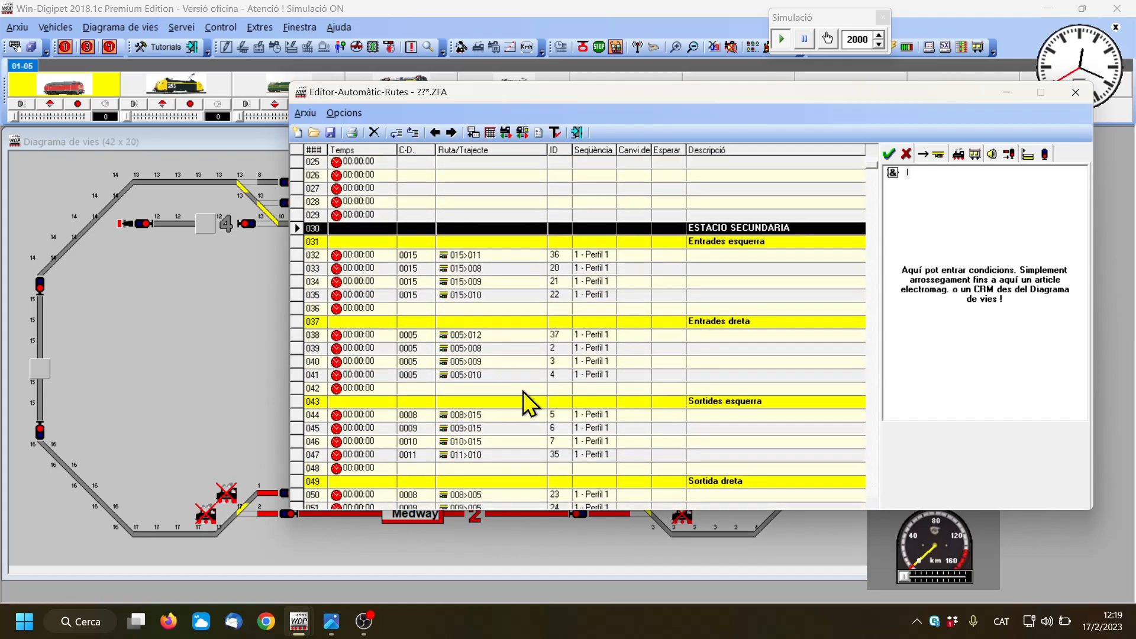
Step: Add the yellow title "Entrada esquerra" in empty row 017 of the main station's section
{"action": "scroll", "coordinate": [523, 392], "scroll_direction": "up", "scroll_amount": 13}
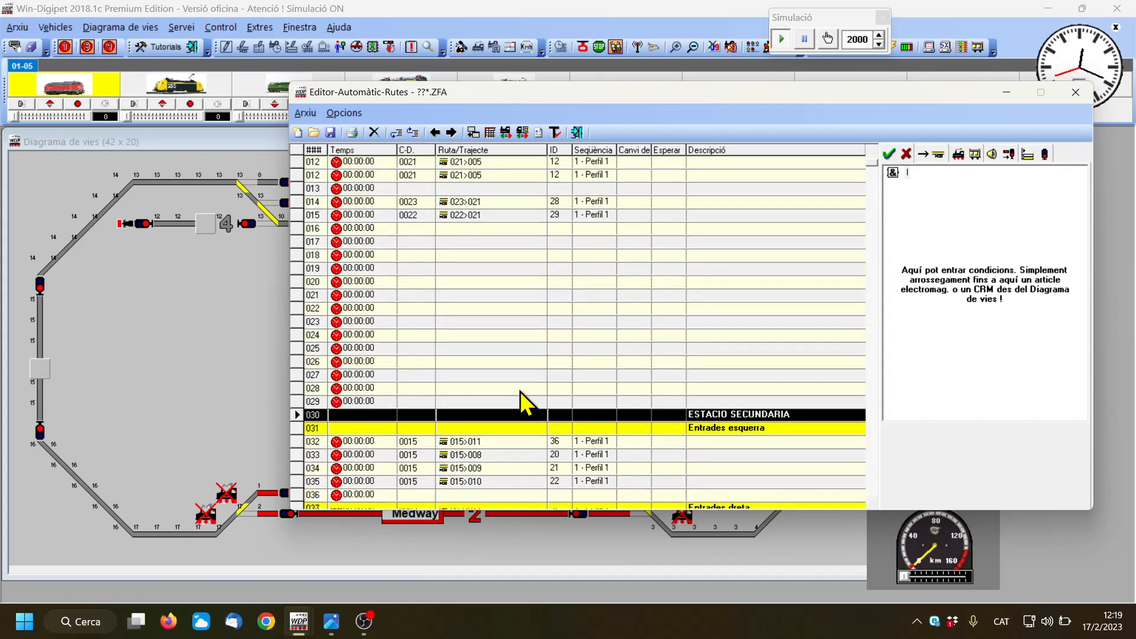
{"action": "scroll", "coordinate": [520, 392], "scroll_direction": "up", "scroll_amount": 3}
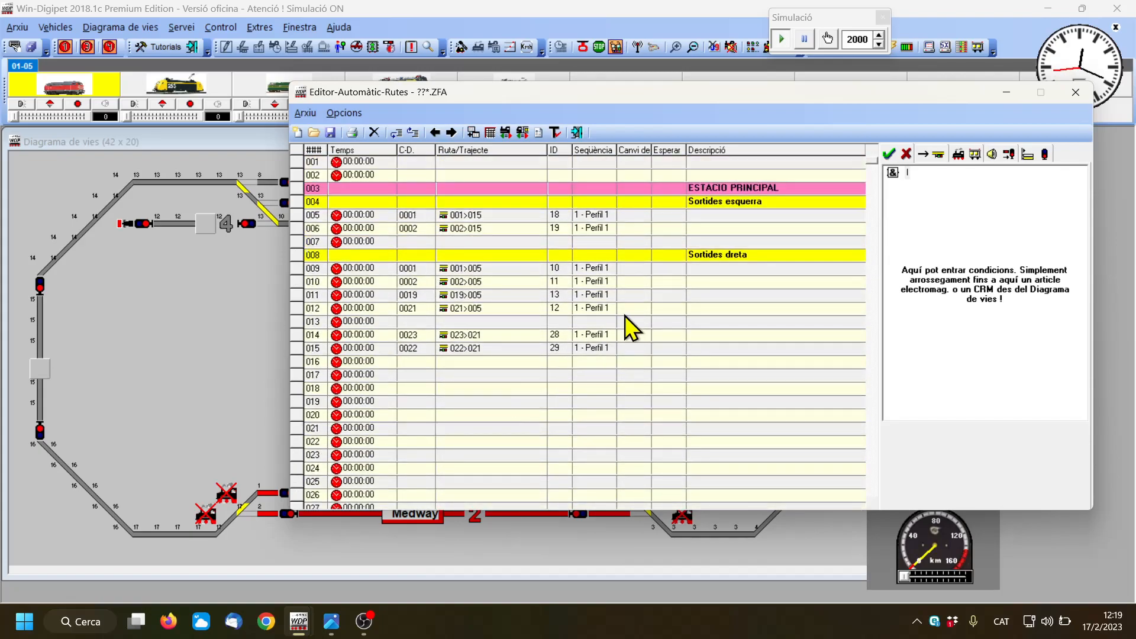
{"action": "left_click", "coordinate": [848, 374]}
{"action": "left_click", "coordinate": [858, 375]}
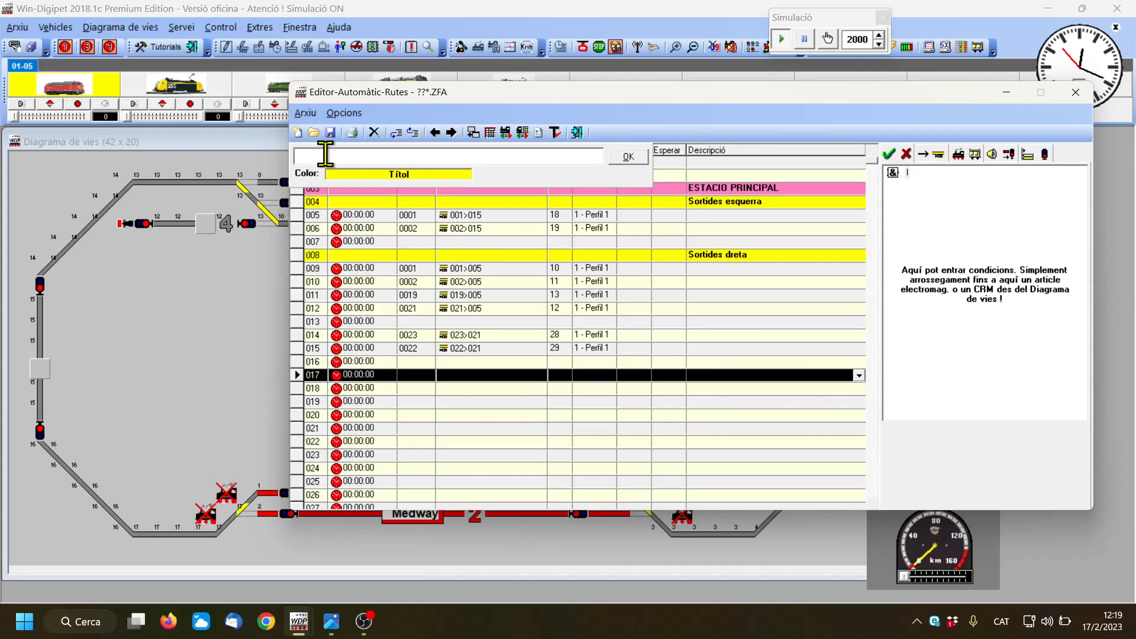
{"action": "type", "text": "Entrada esquerra"}
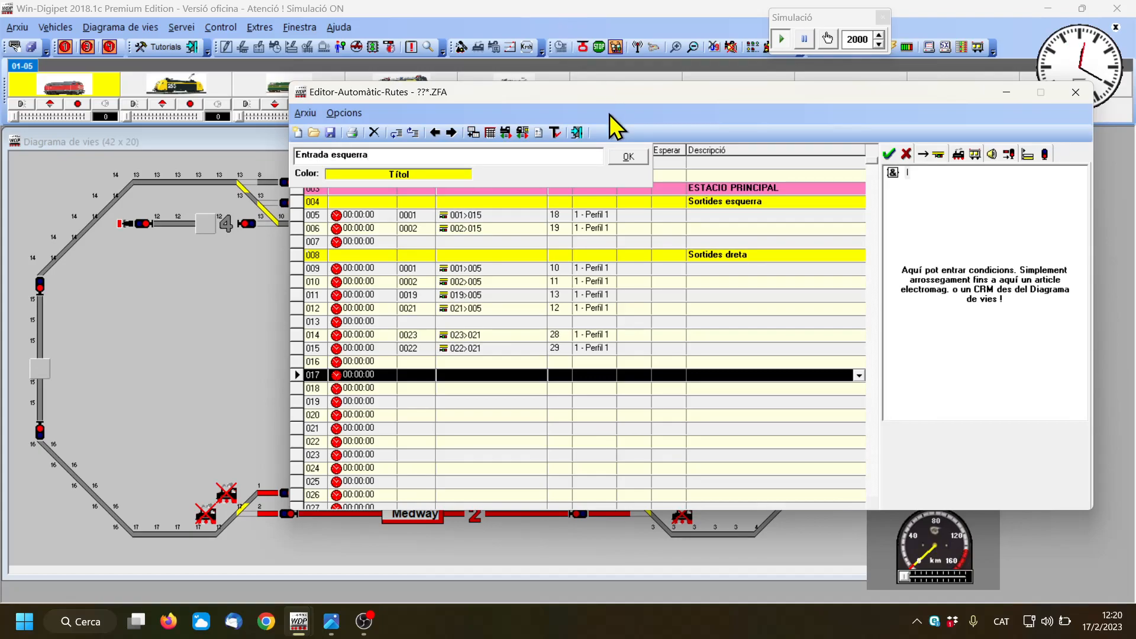
{"action": "left_click", "coordinate": [631, 158]}
Step: Add the arrival 015>001 to the main station's track 1 in row 018, moving the routes editor up to uncover the diagram
{"action": "left_click", "coordinate": [567, 378]}
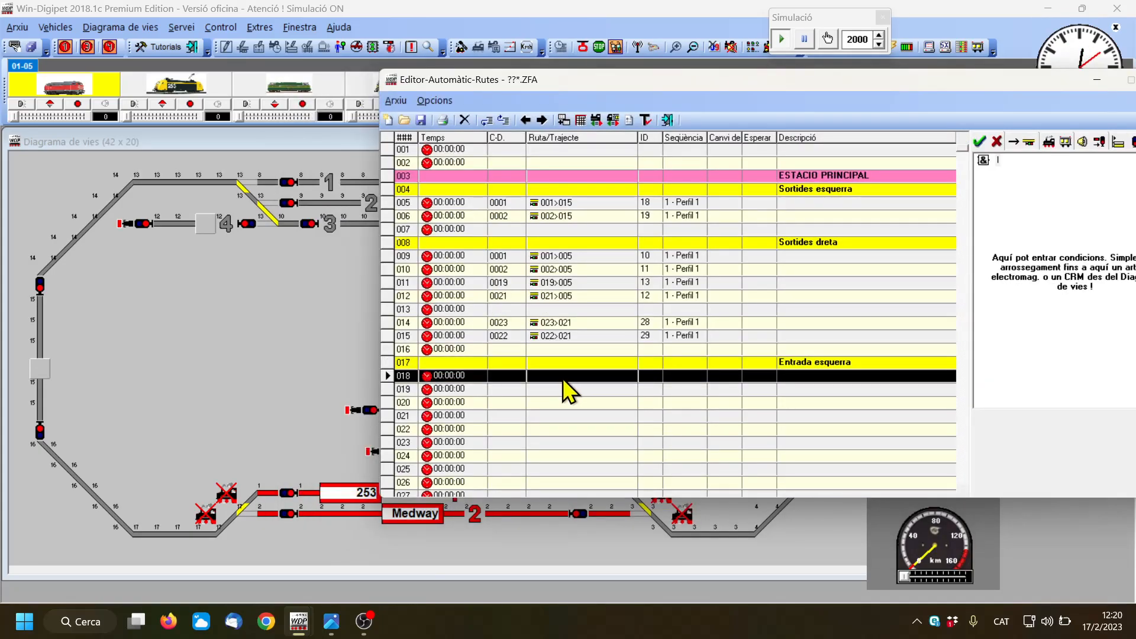
{"action": "left_click_drag", "start_coordinate": [626, 71], "coordinate": [613, 4]}
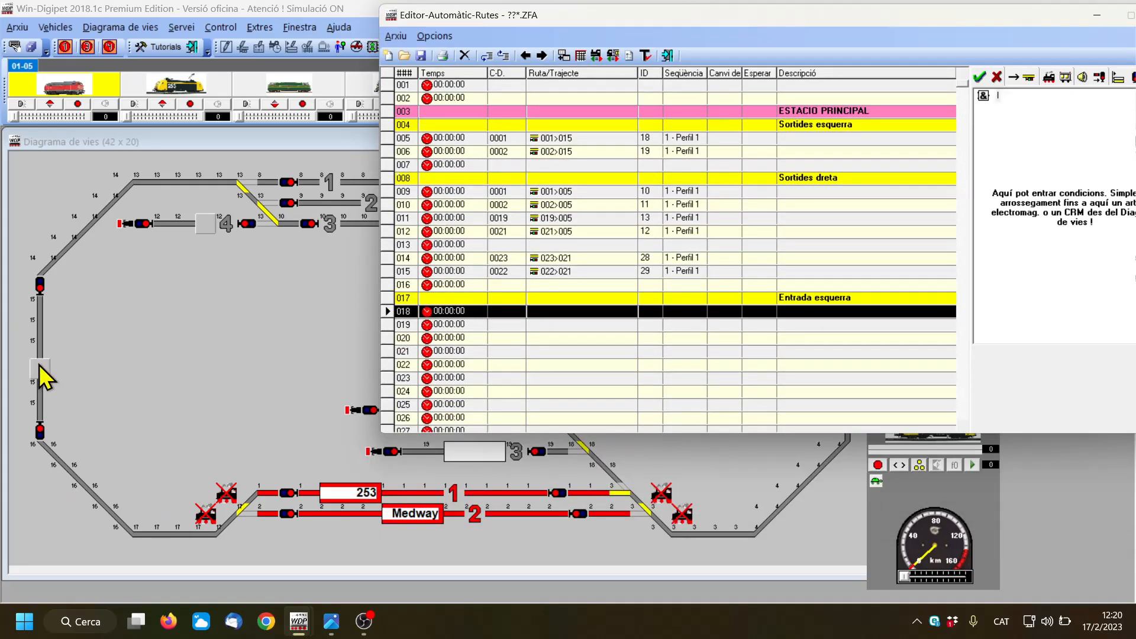
{"action": "left_click", "coordinate": [360, 492]}
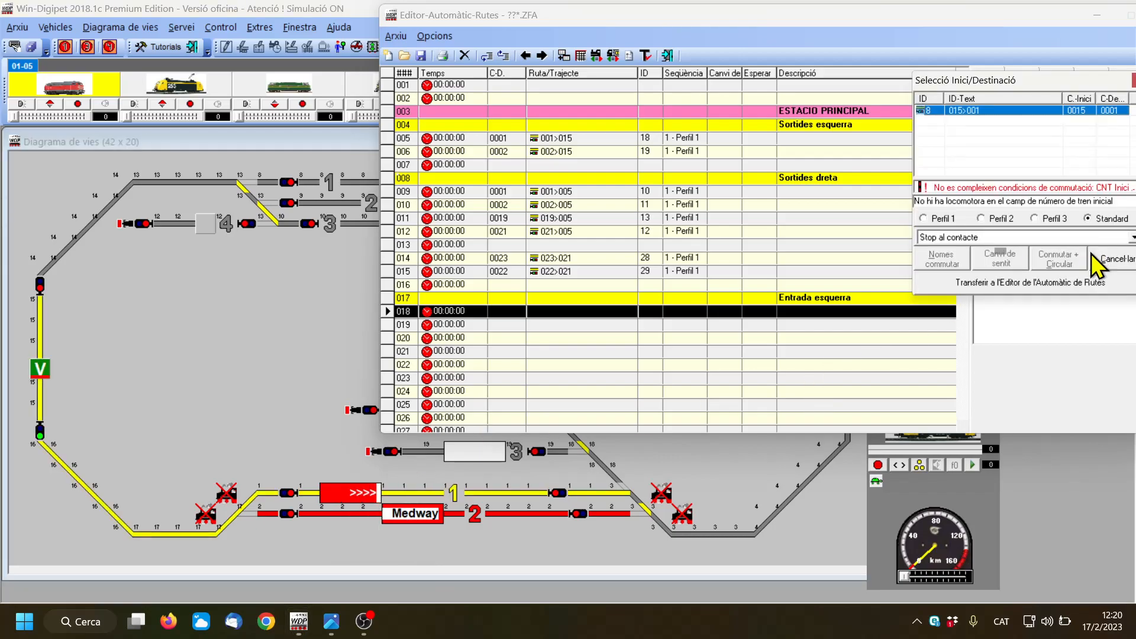
{"action": "left_click", "coordinate": [1043, 282]}
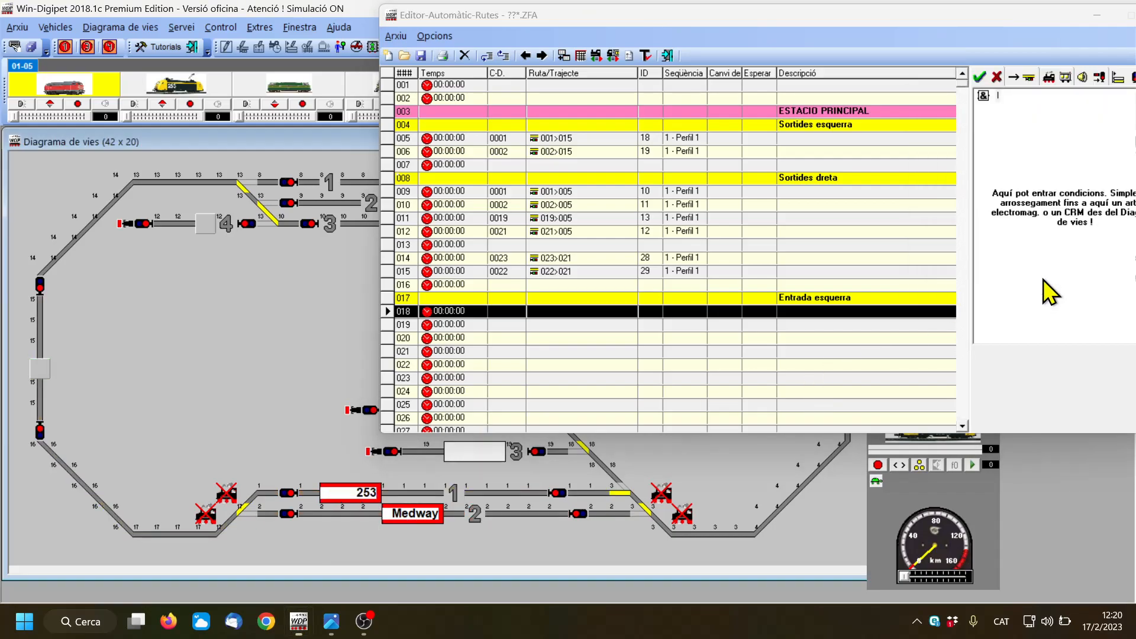
Step: Add the arrival 015>002 to the main station's track 2 in row 019
{"action": "left_click", "coordinate": [599, 325]}
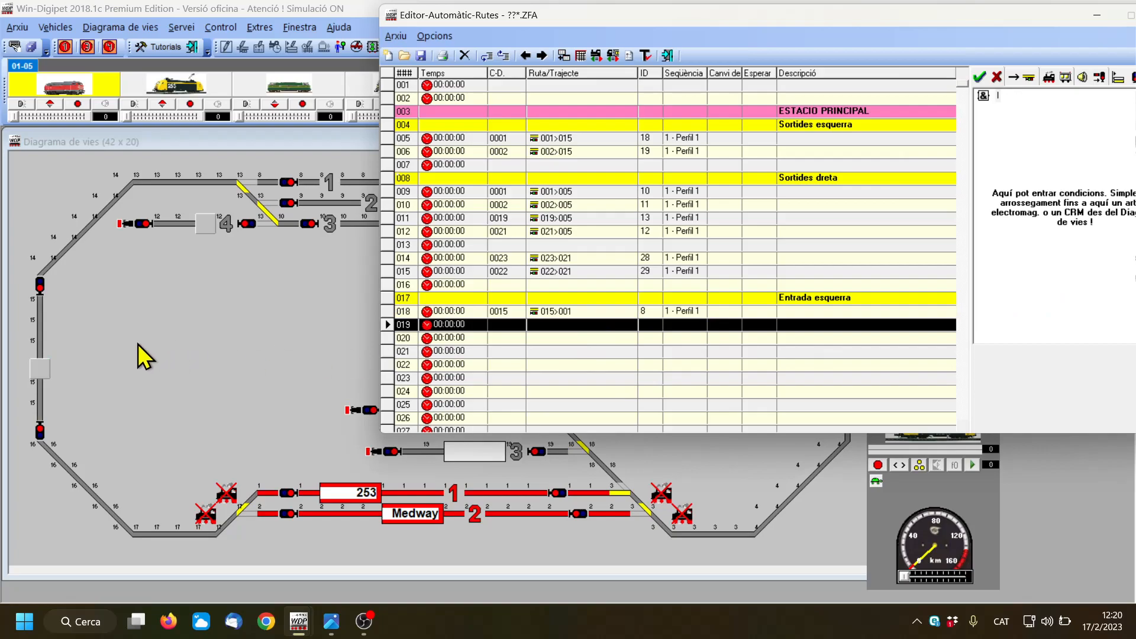
{"action": "left_click", "coordinate": [43, 373]}
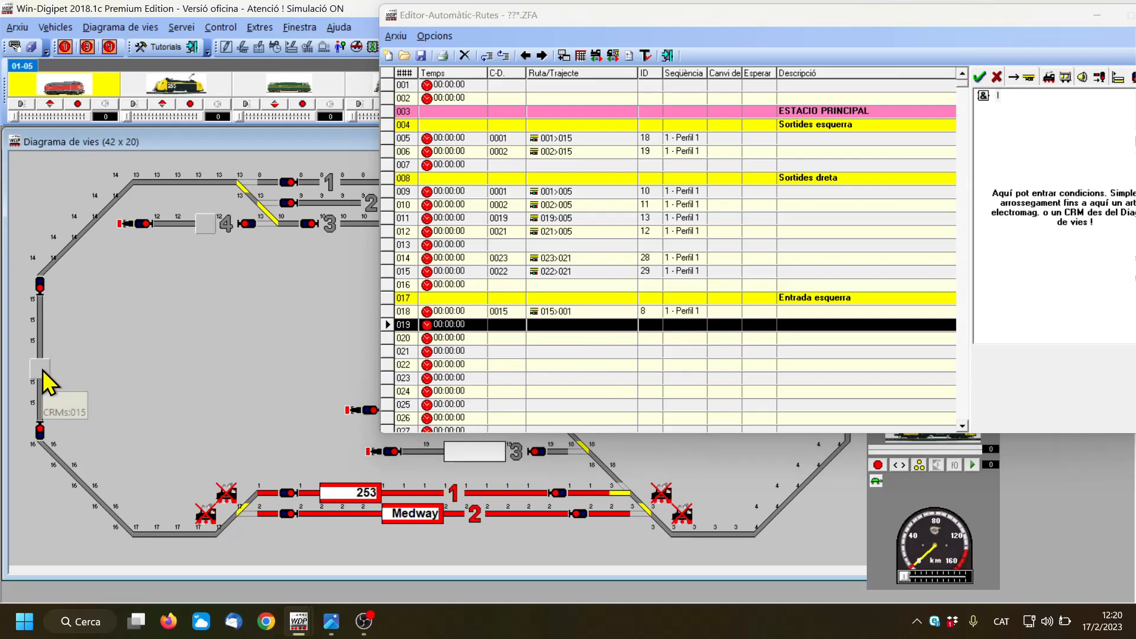
{"action": "left_click", "coordinate": [408, 512]}
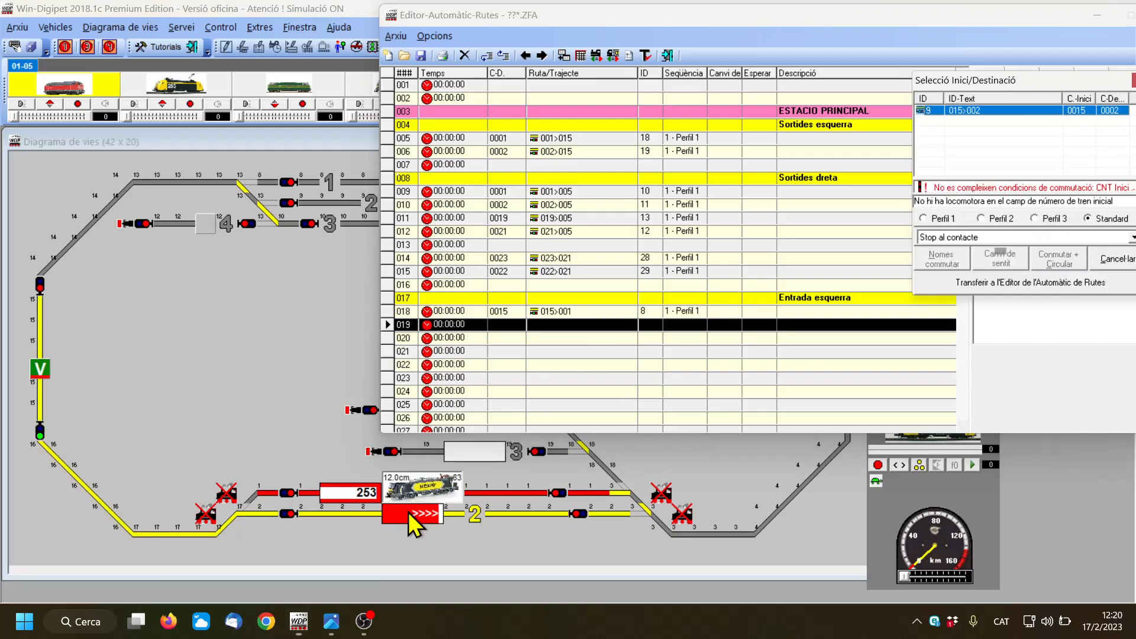
{"action": "left_click", "coordinate": [1003, 282]}
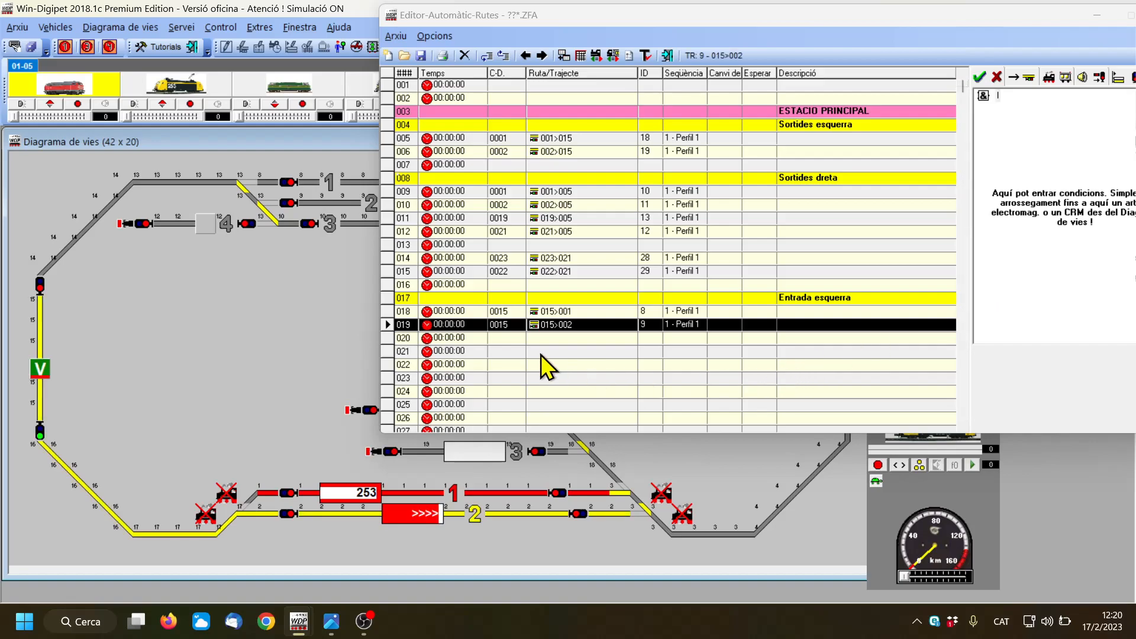
Step: Add the yellow title "Entrades dreta" in row 021, and move the routes editor aside to uncover the diagram's eastern tracks
{"action": "left_click", "coordinate": [808, 352]}
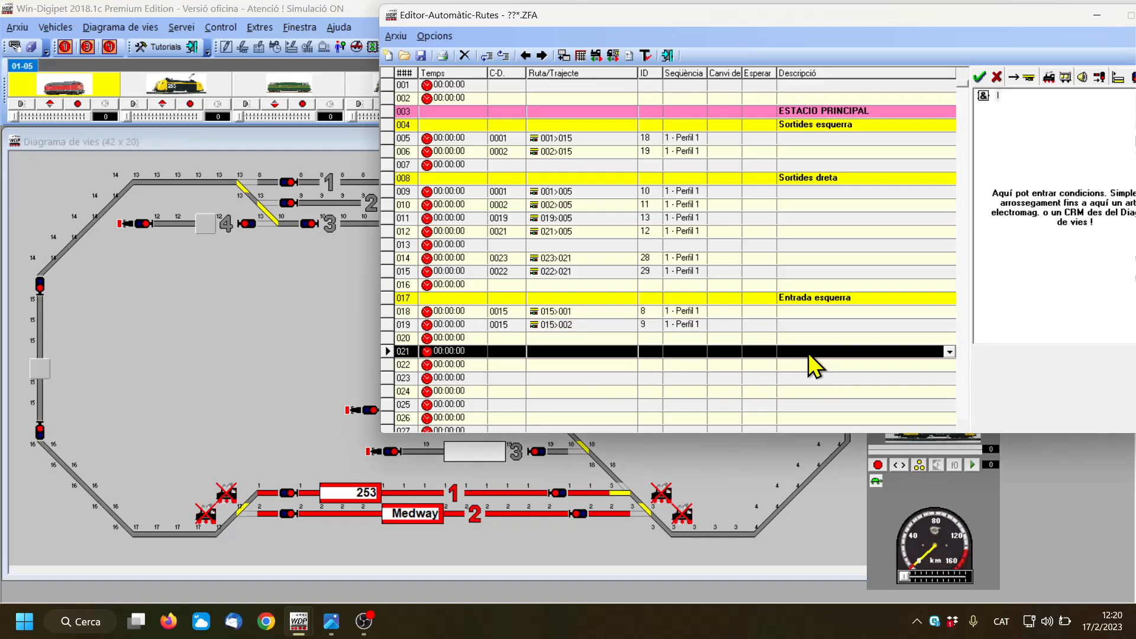
{"action": "left_click", "coordinate": [950, 352]}
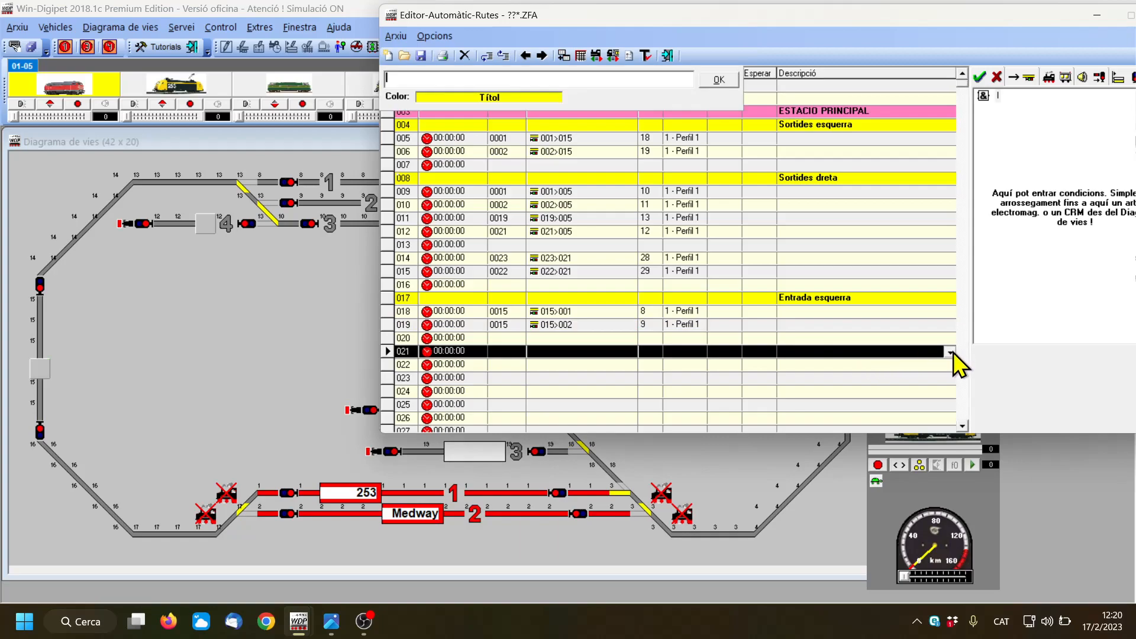
{"action": "type", "text": "Entrades dreta"}
{"action": "left_click", "coordinate": [727, 83]}
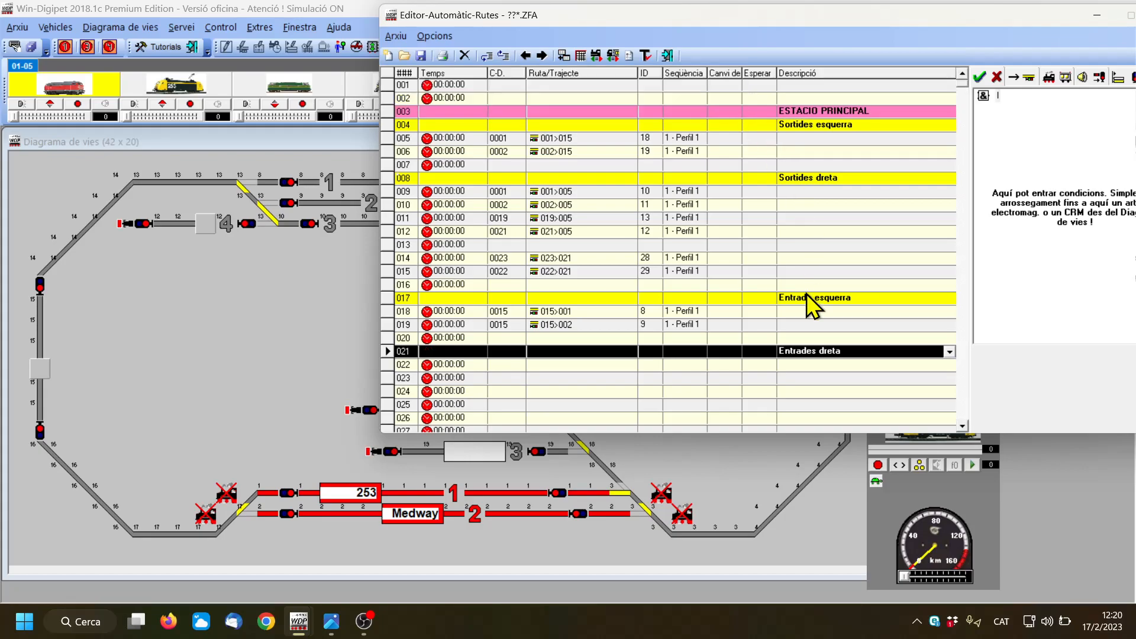
{"action": "left_click", "coordinate": [825, 368]}
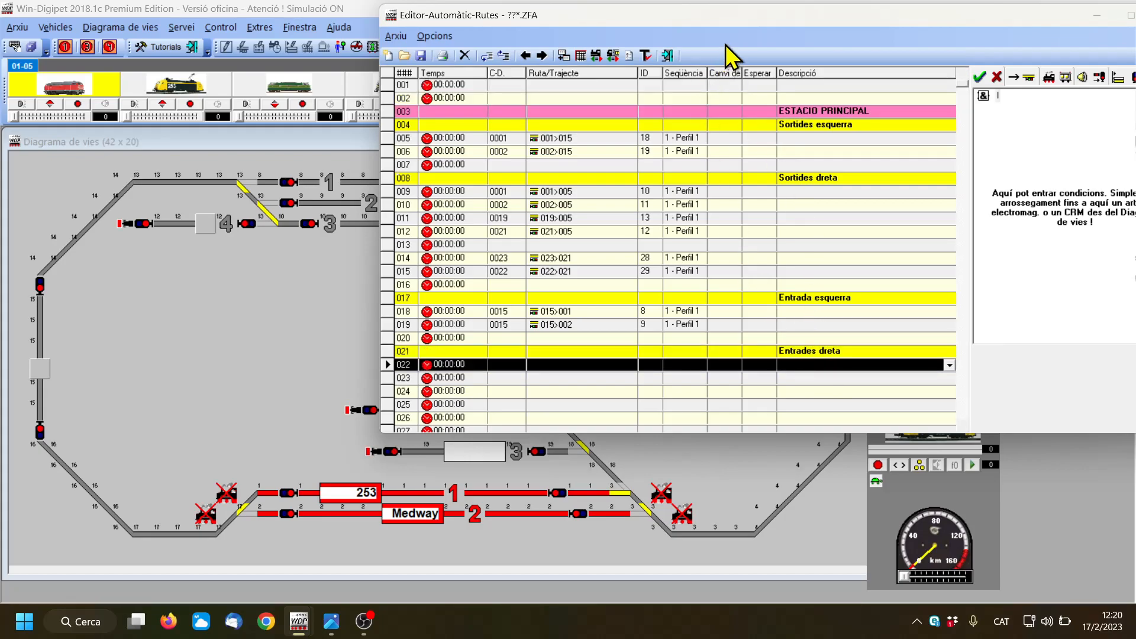
{"action": "left_click_drag", "start_coordinate": [744, 19], "coordinate": [130, 12]}
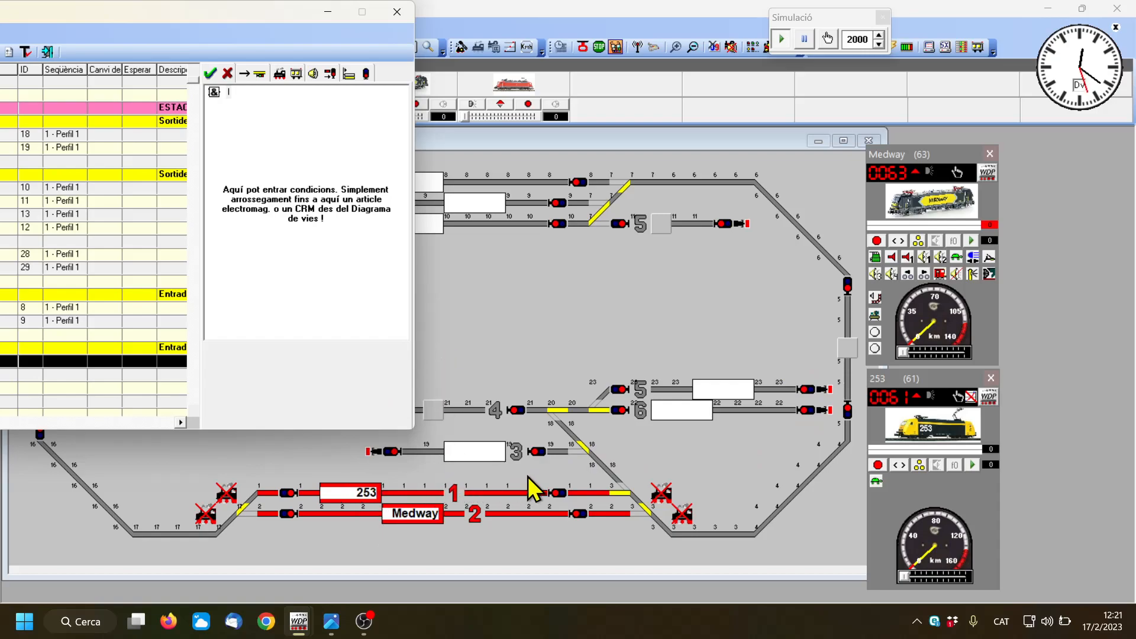
Step: Try to add an arrival from block 005 to the main station's track 5 in row 022
{"action": "left_click", "coordinate": [58, 361]}
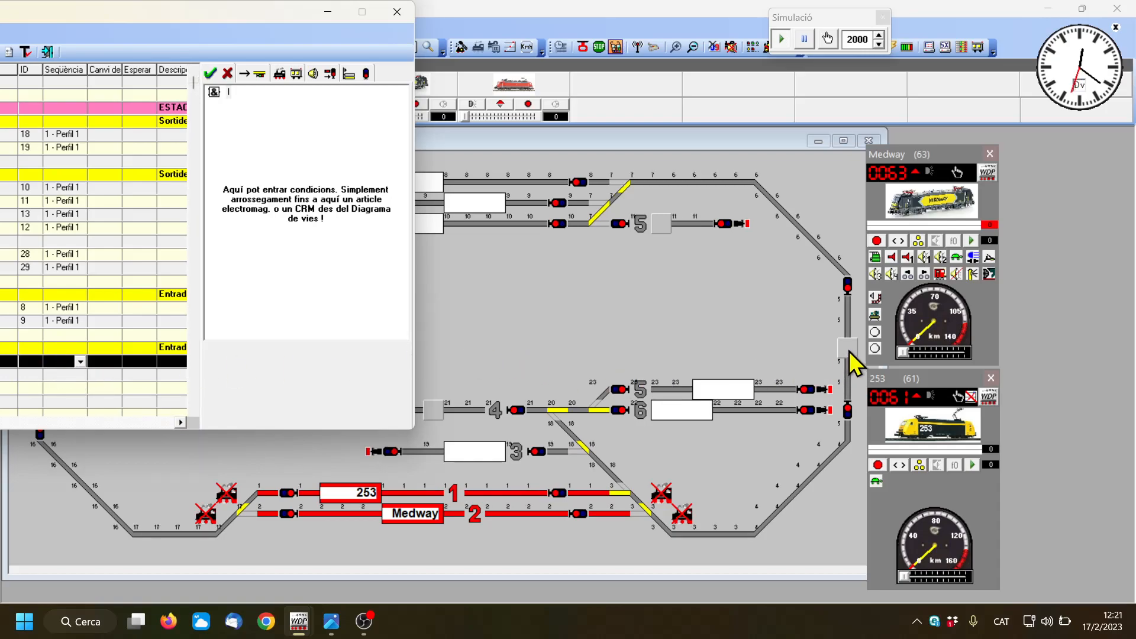
{"action": "left_click", "coordinate": [723, 392]}
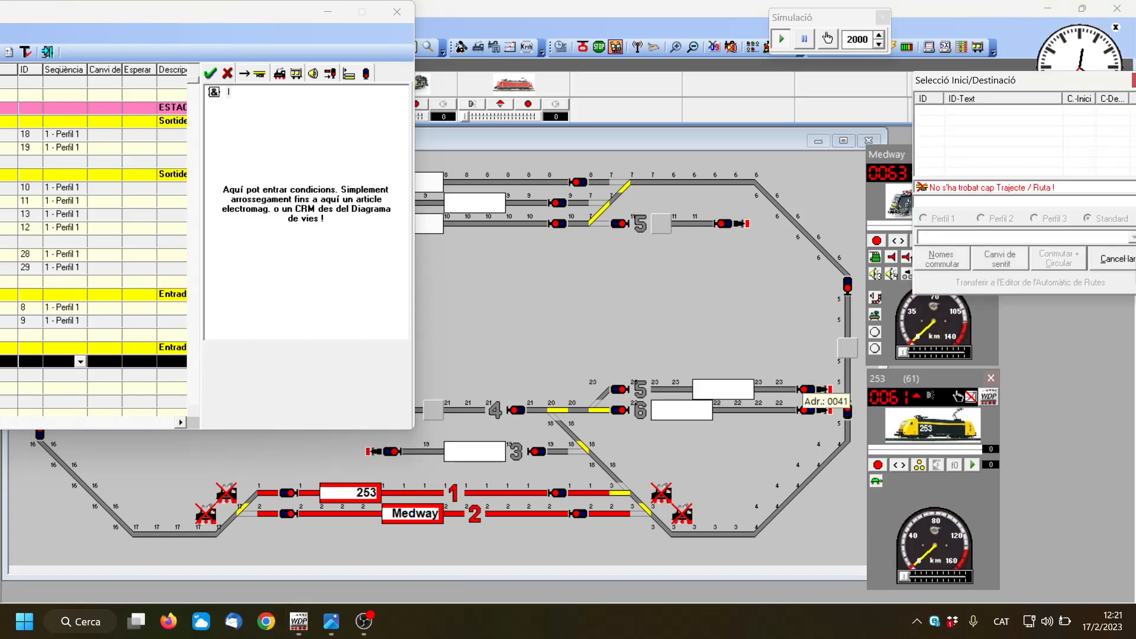
{"action": "left_click", "coordinate": [1115, 261]}
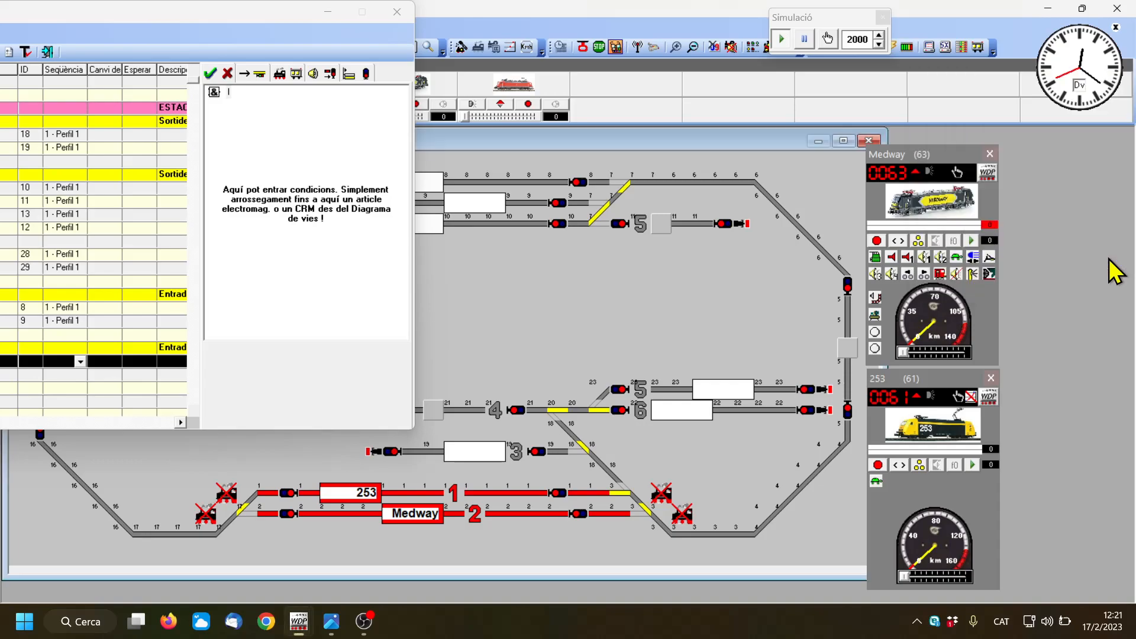
Step: Add the arrival 005>019 to the main station's track 3 in row 022 of the routes list
{"action": "left_click", "coordinate": [848, 350]}
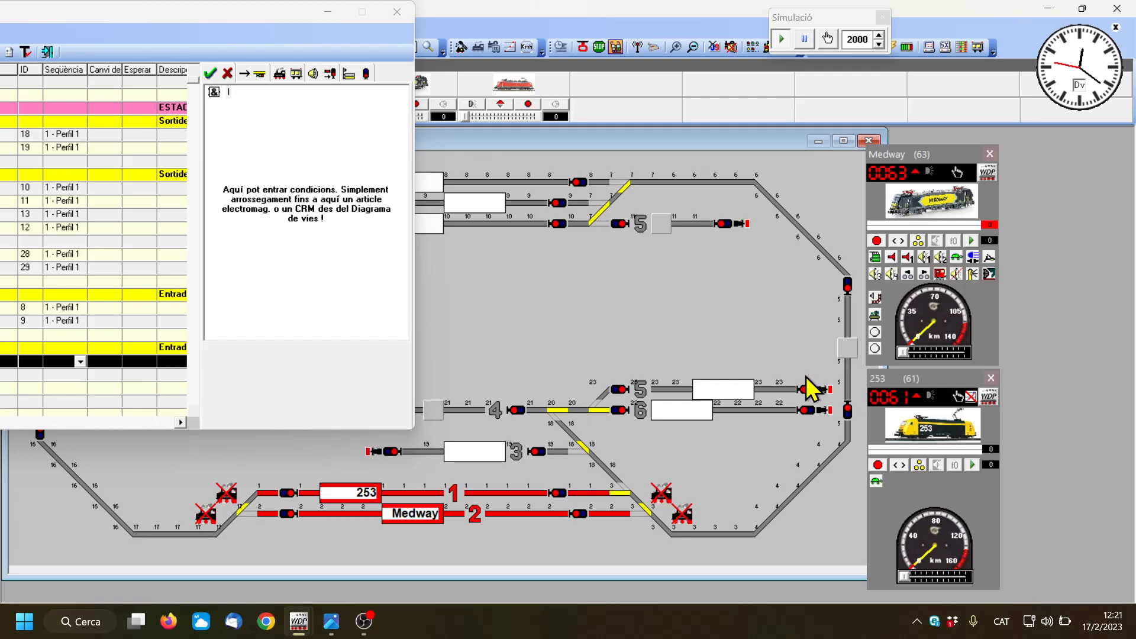
{"action": "left_click", "coordinate": [497, 458]}
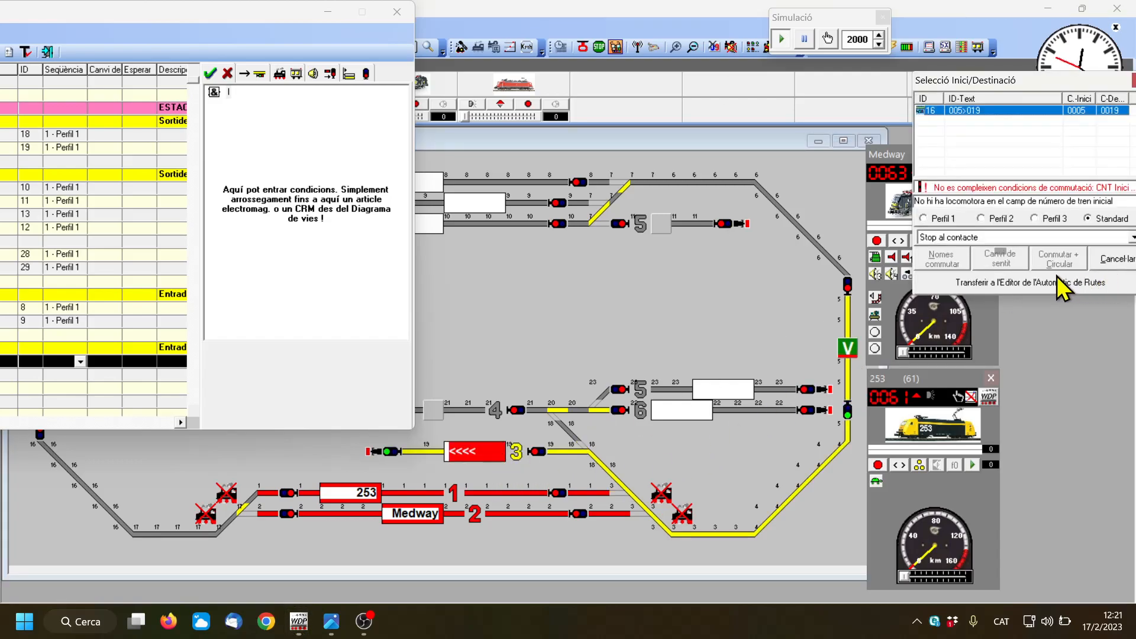
{"action": "left_click", "coordinate": [1034, 287]}
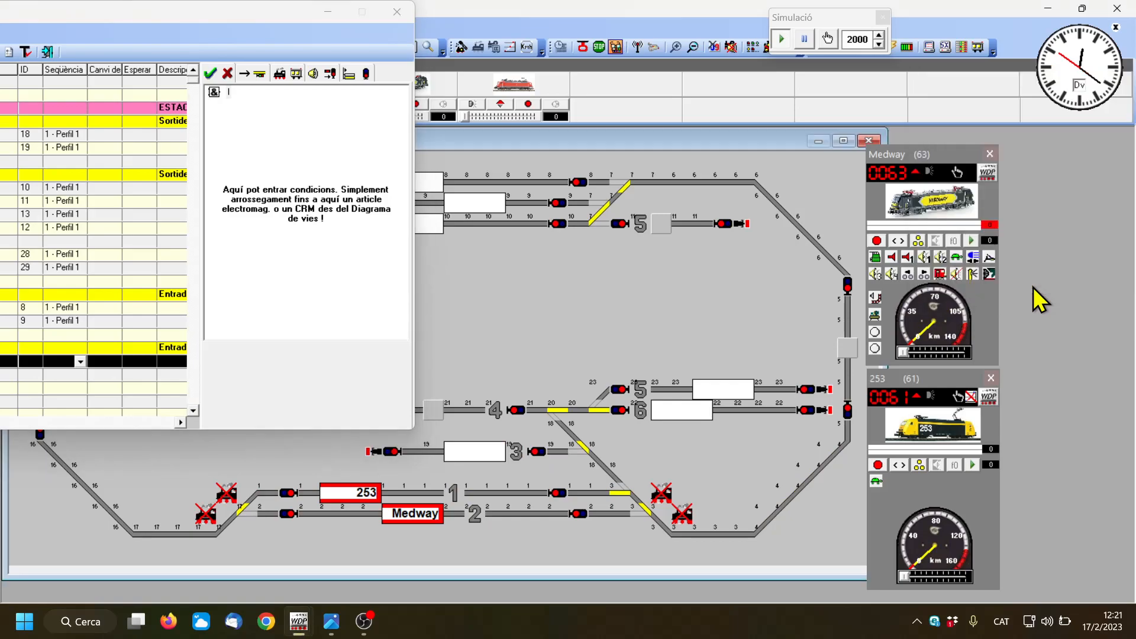
Step: Add the arrival 005>021 to the main station's track 4 in row 023
{"action": "left_click", "coordinate": [30, 375]}
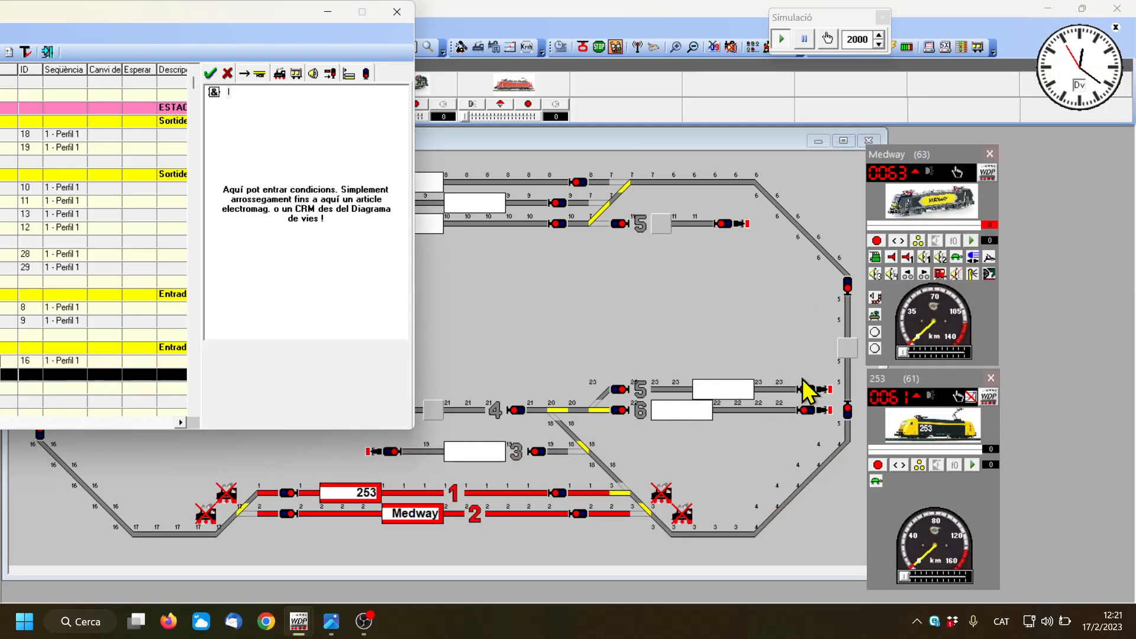
{"action": "left_click", "coordinate": [848, 348]}
{"action": "left_click", "coordinate": [433, 410]}
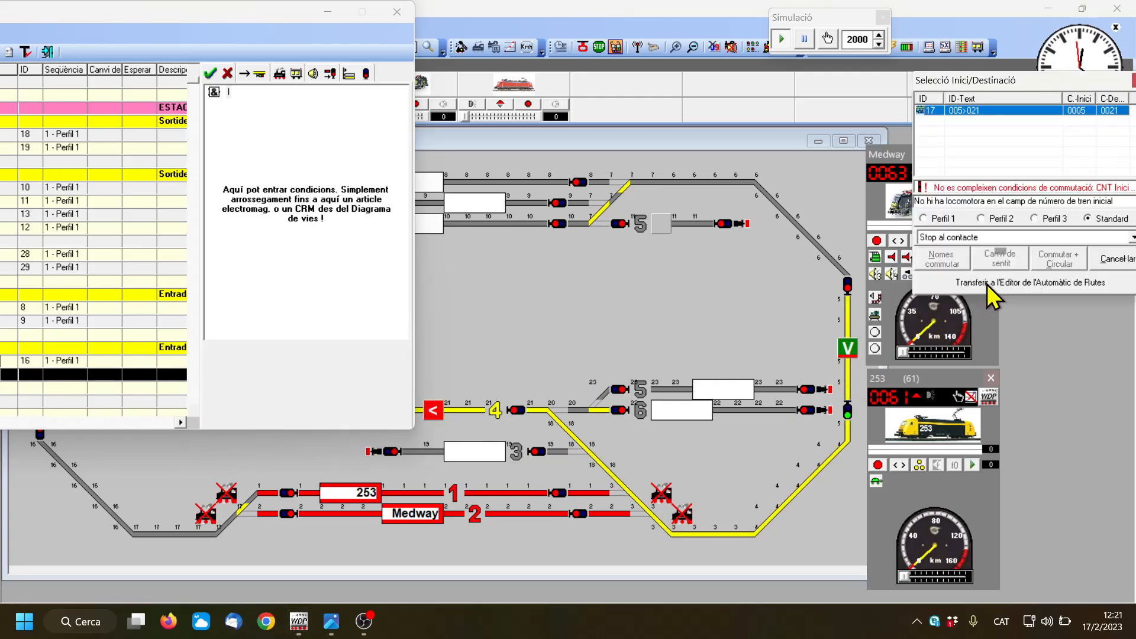
{"action": "left_click", "coordinate": [988, 284]}
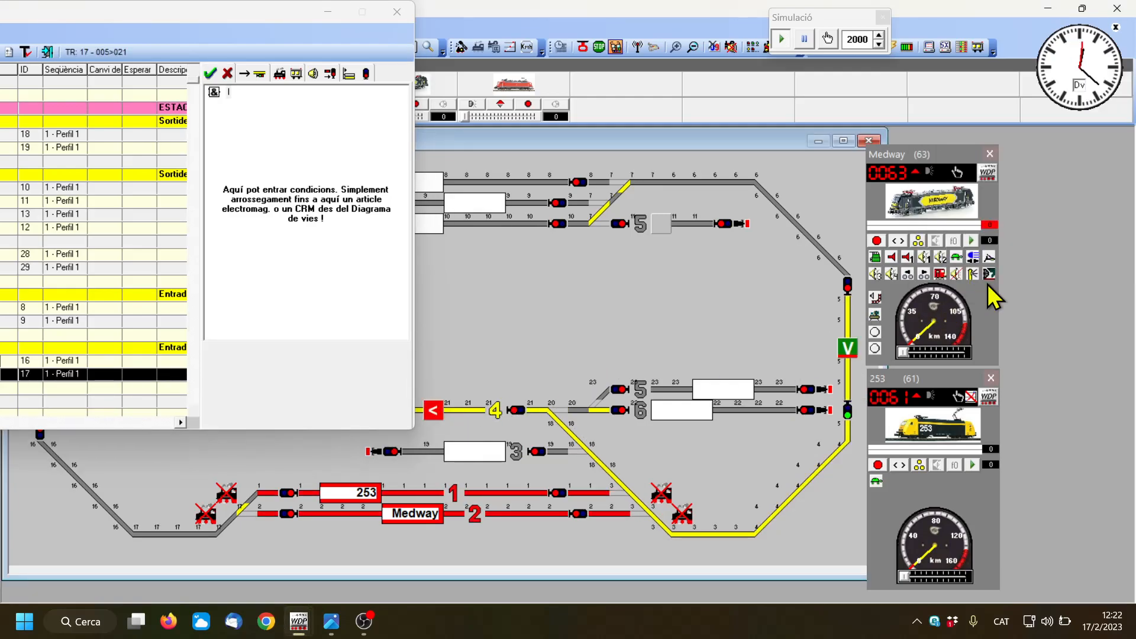
Step: Add the arrival 005>001 to the main station's track 1 in row 024
{"action": "left_click", "coordinate": [65, 388]}
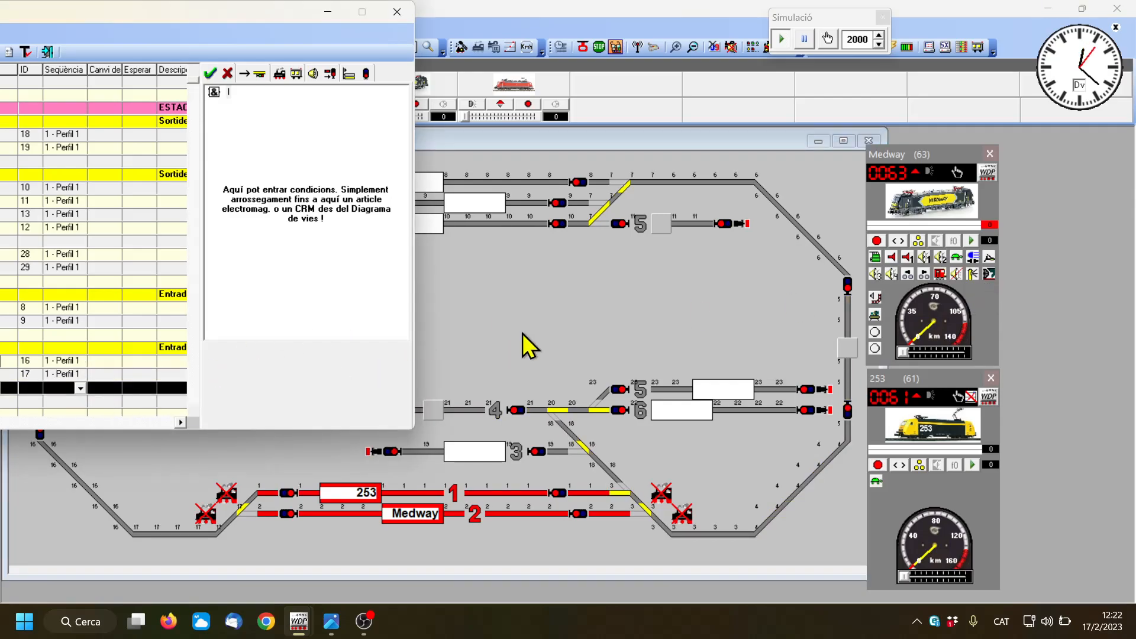
{"action": "left_click", "coordinate": [844, 348]}
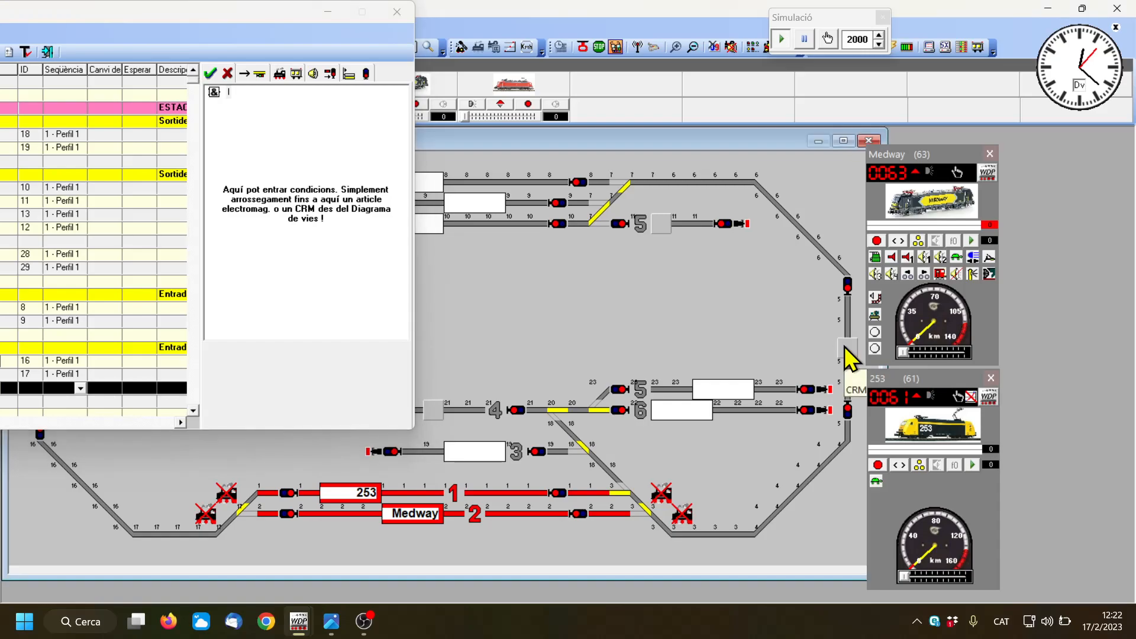
{"action": "left_click", "coordinate": [367, 497]}
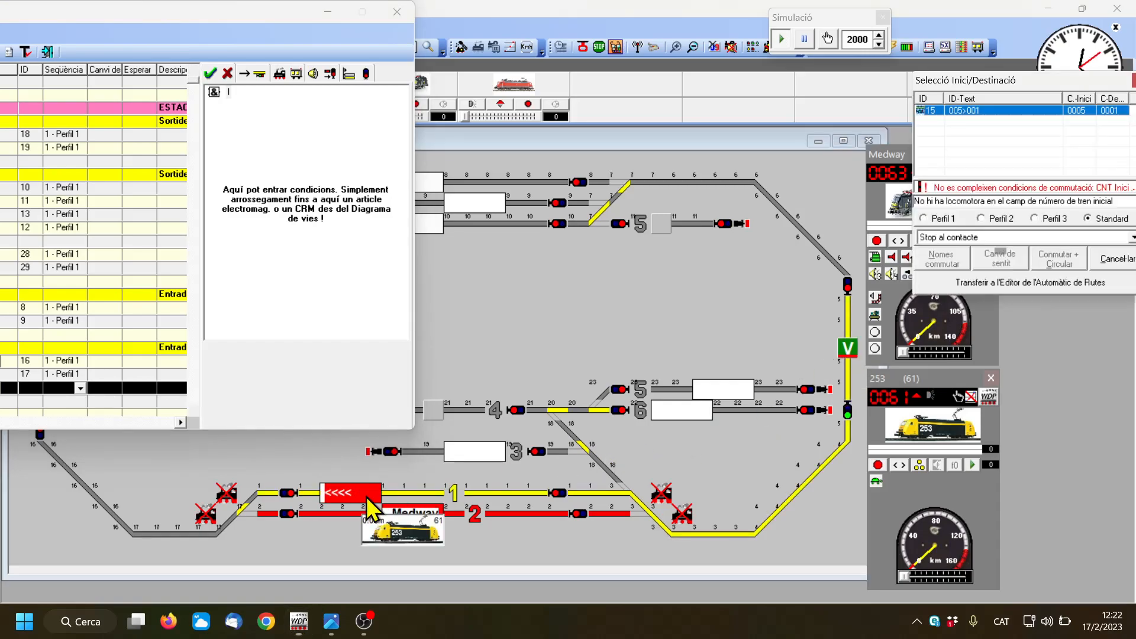
{"action": "left_click", "coordinate": [996, 284]}
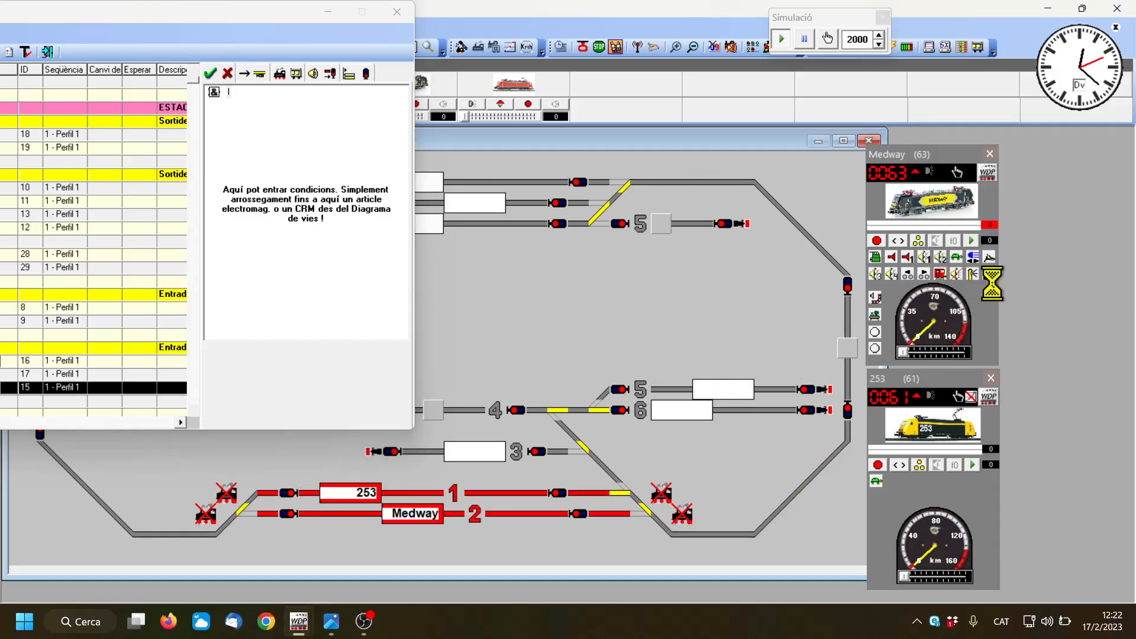
Step: Add the arrival 005>002 to the main station's track 2 in row 025
{"action": "left_click", "coordinate": [74, 402]}
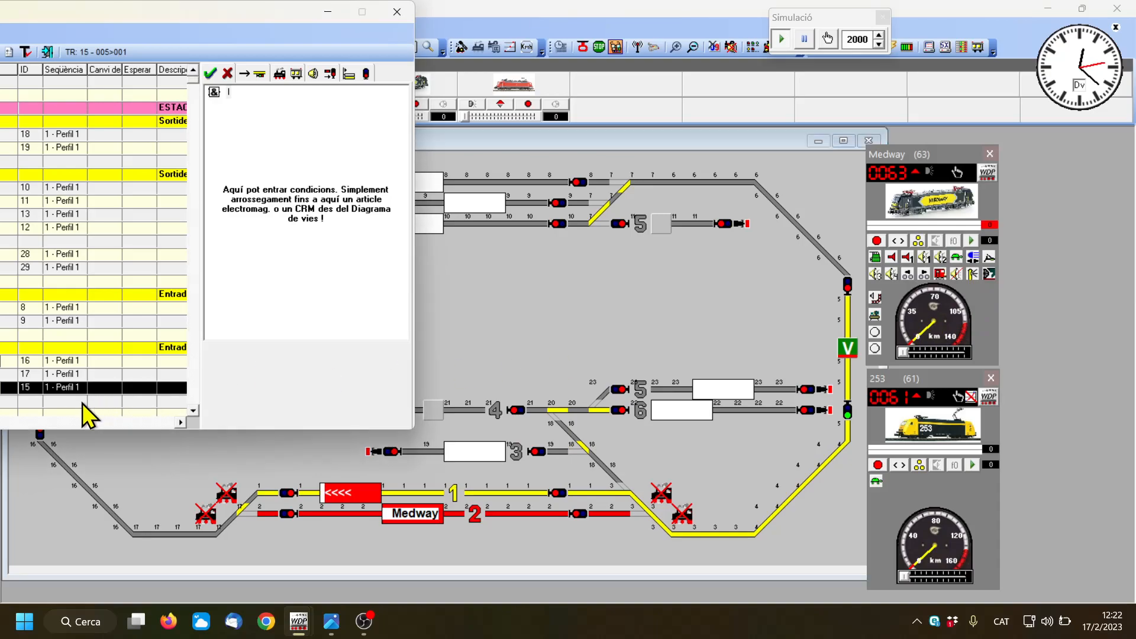
{"action": "left_click_drag", "start_coordinate": [852, 358], "coordinate": [416, 513]}
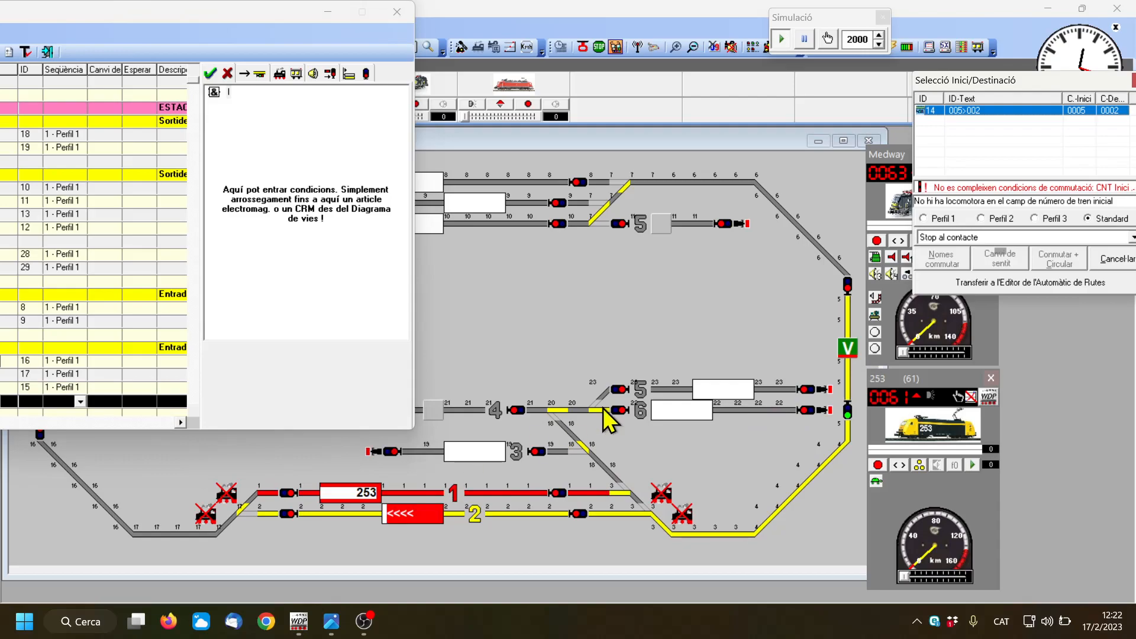
{"action": "left_click", "coordinate": [994, 287]}
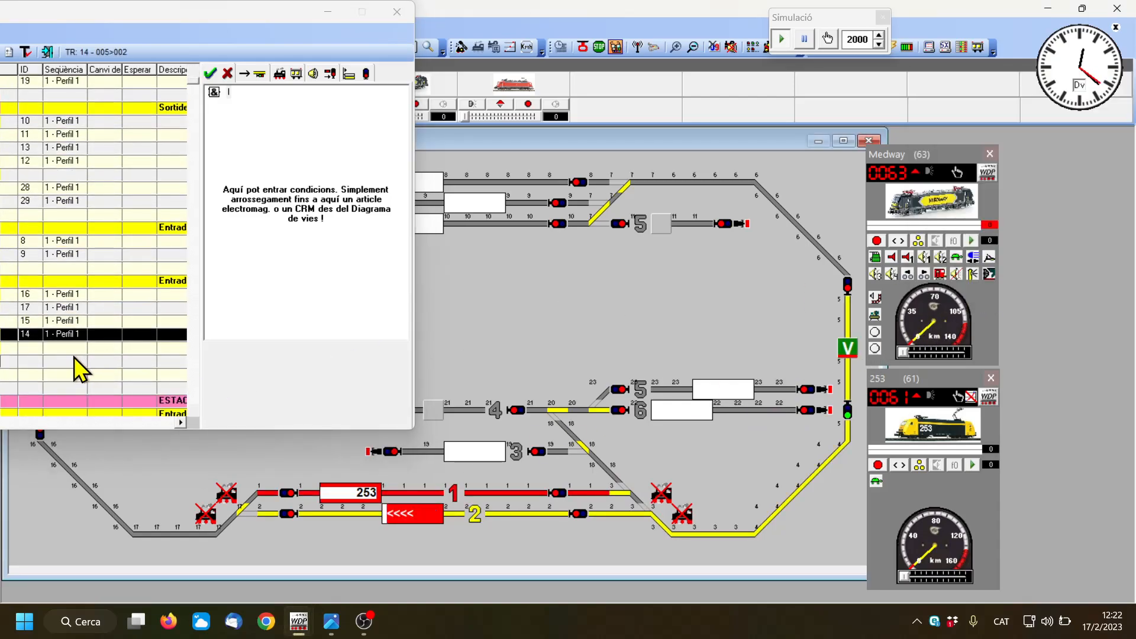
Step: Leave row 026 empty and add the route 021>023 from the main station's track 4 to track 5 in row 027
{"action": "left_click", "coordinate": [72, 360]}
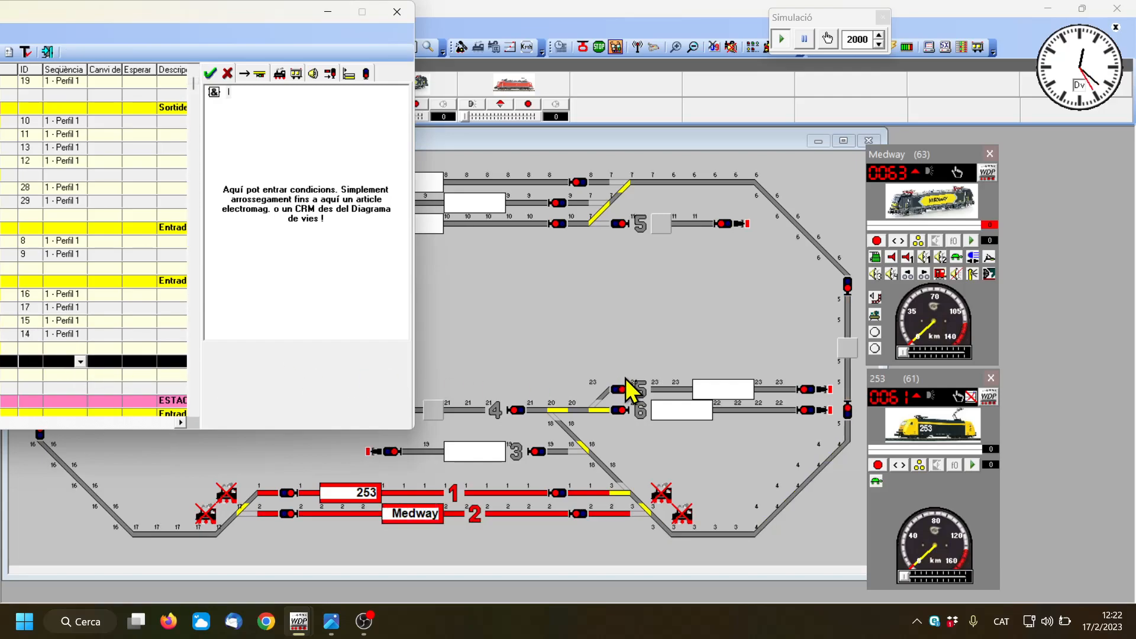
{"action": "left_click", "coordinate": [434, 410]}
{"action": "left_click", "coordinate": [740, 390]}
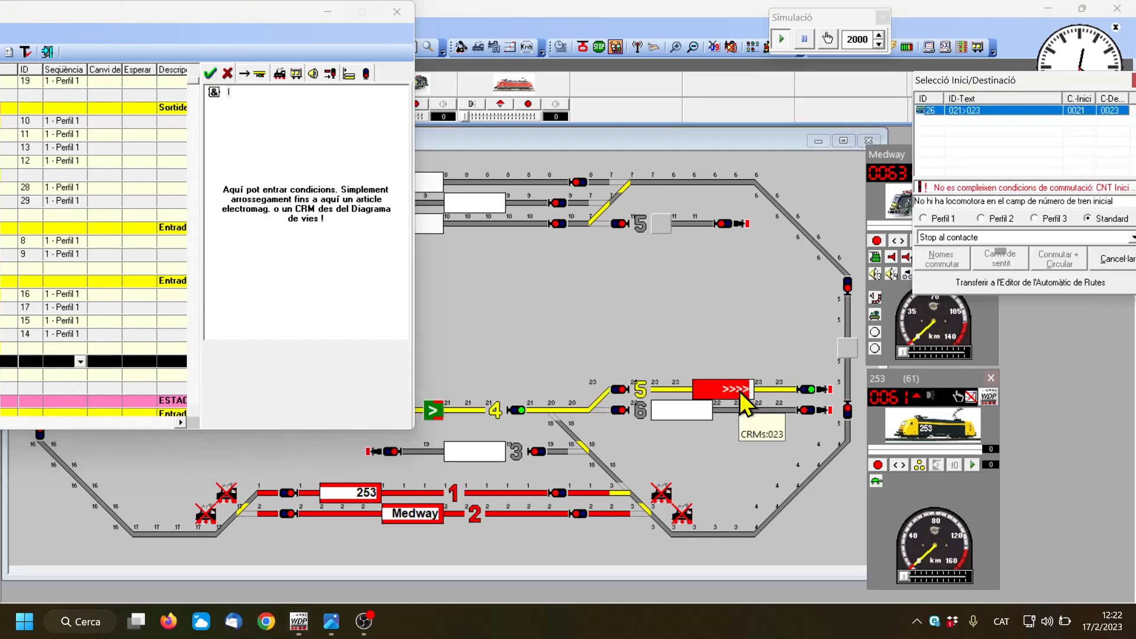
{"action": "left_click", "coordinate": [973, 283]}
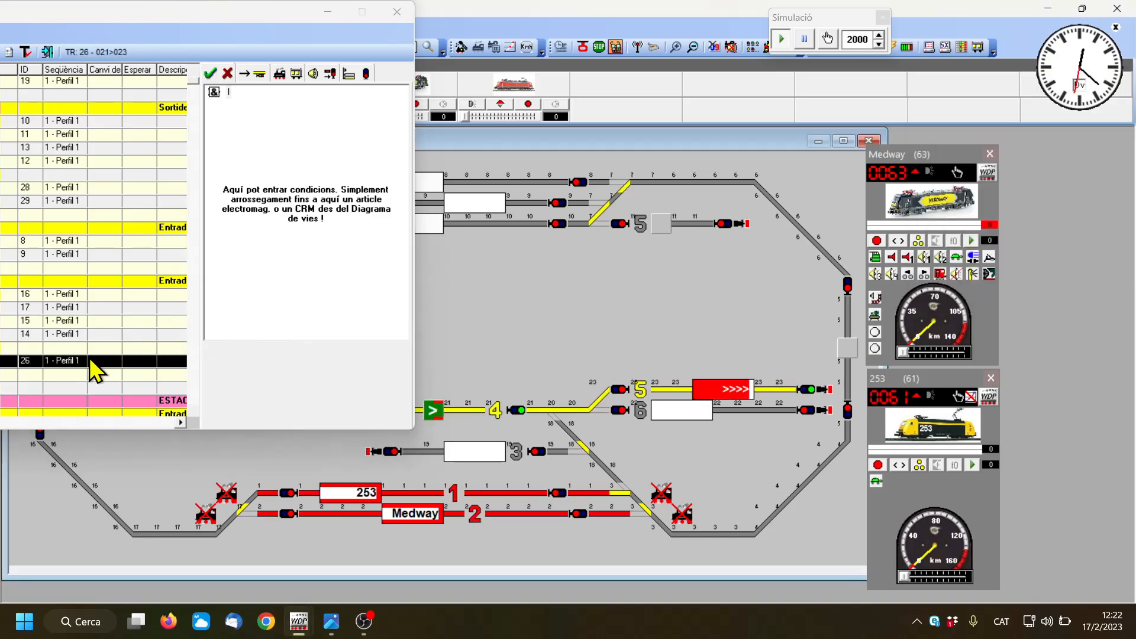
Step: Add the route 021>022 from the main station's track 4 to track 6 in row 028
{"action": "left_click", "coordinate": [38, 375]}
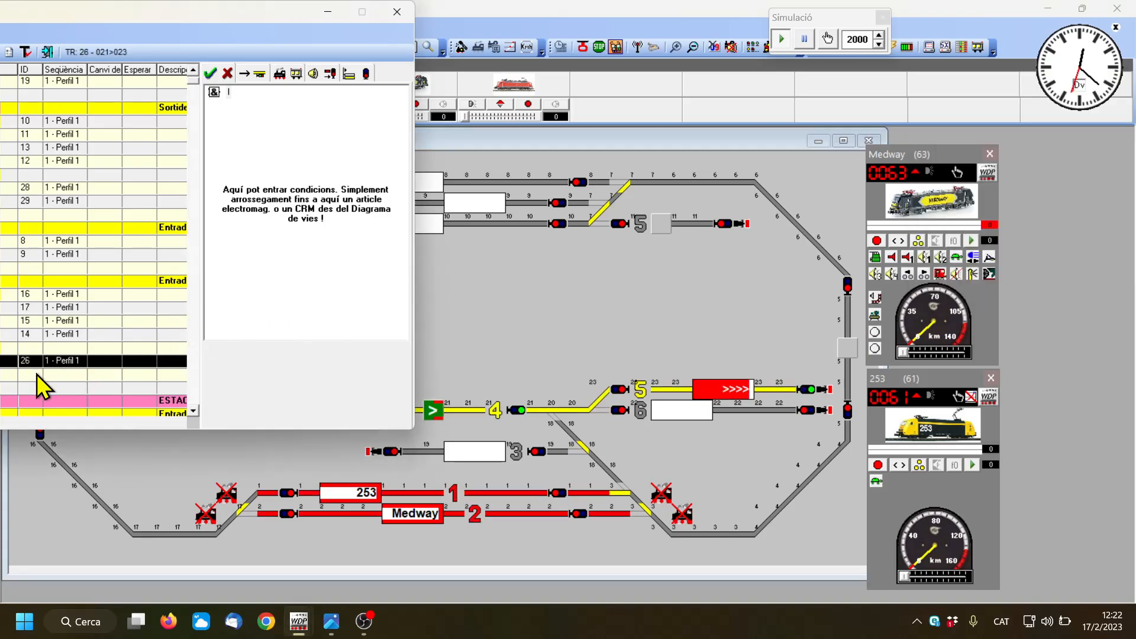
{"action": "left_click", "coordinate": [433, 412]}
{"action": "left_click", "coordinate": [681, 406]}
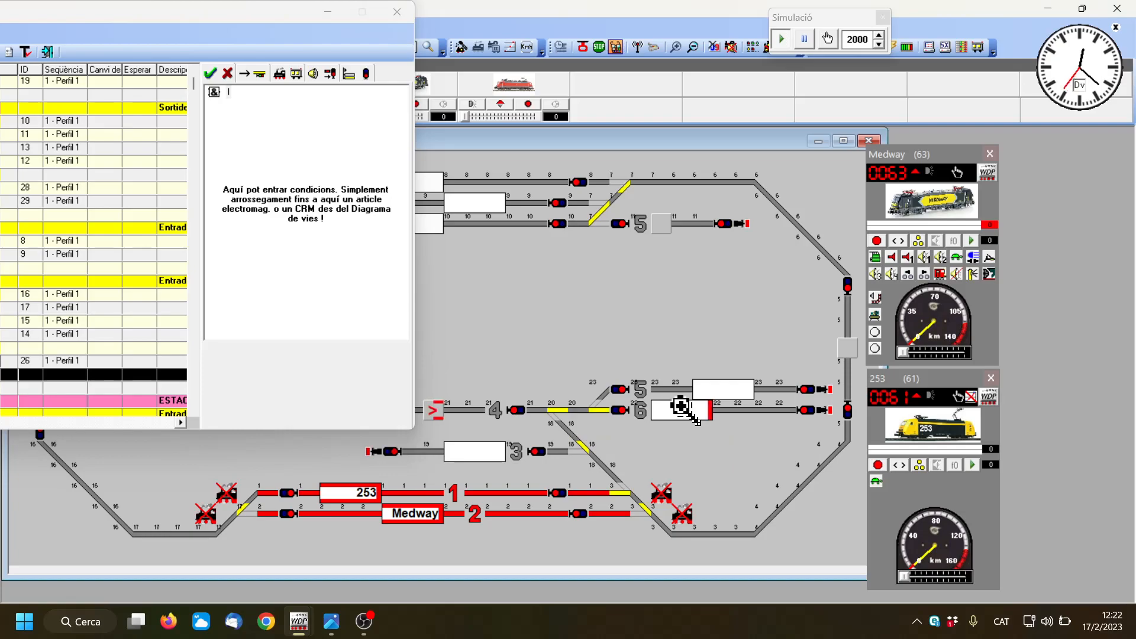
{"action": "left_click", "coordinate": [918, 287]}
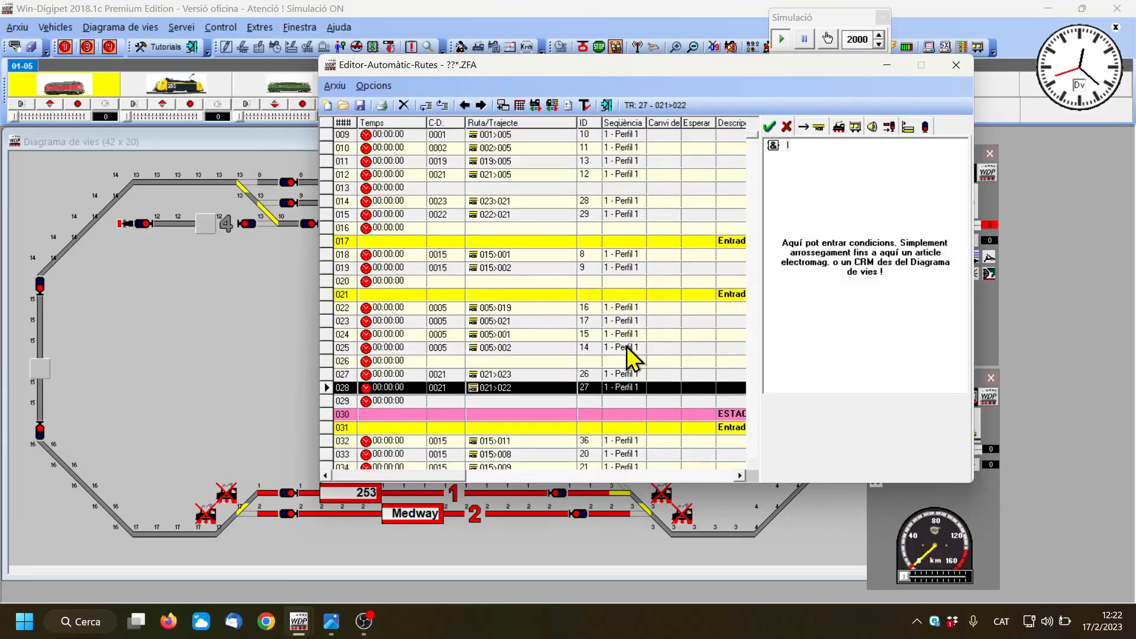
Step: Review the route groups down to the last filled row and move the routes editor aside to uncover the diagram
{"action": "scroll", "coordinate": [627, 346], "scroll_direction": "up", "scroll_amount": 4}
{"action": "left_click_drag", "start_coordinate": [751, 152], "coordinate": [754, 238]}
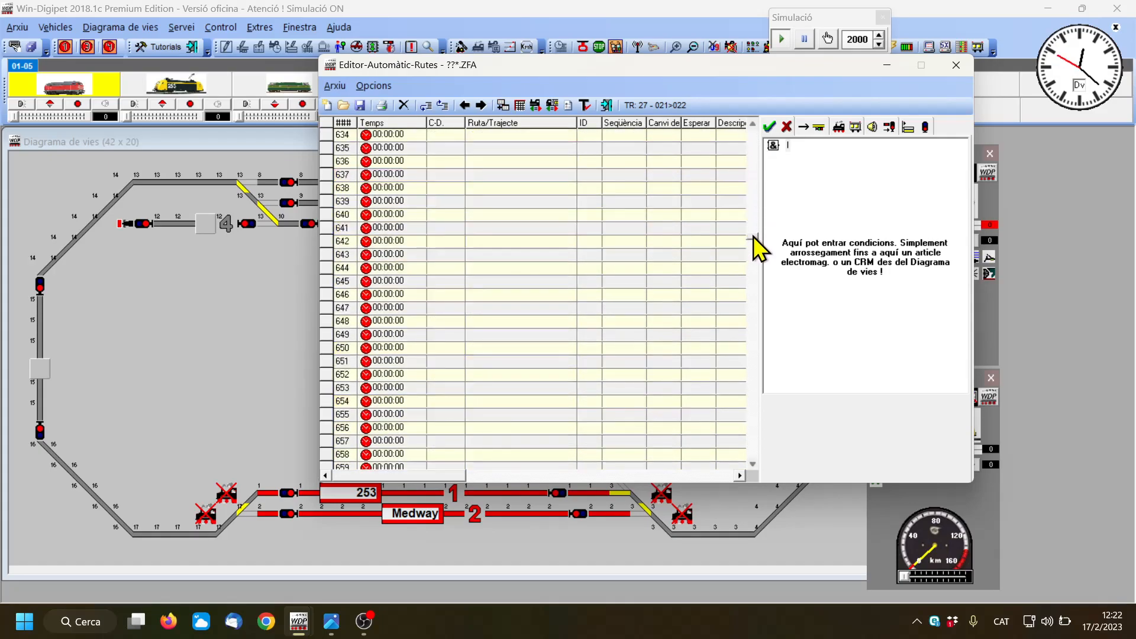
{"action": "scroll", "coordinate": [673, 261], "scroll_direction": "up", "scroll_amount": 2}
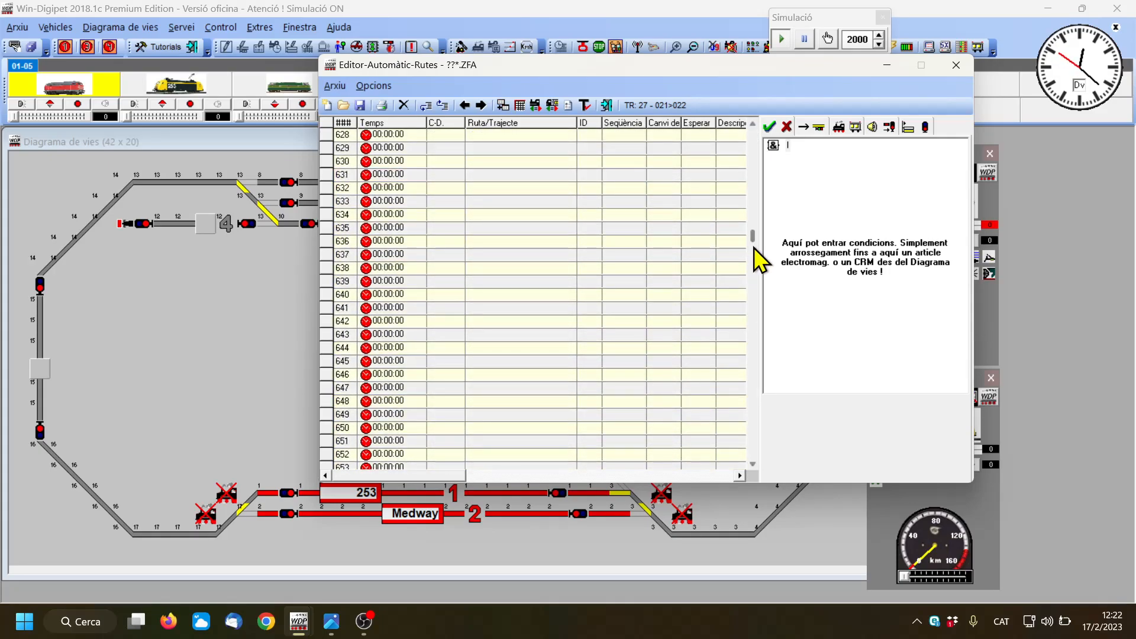
{"action": "left_click_drag", "start_coordinate": [754, 237], "coordinate": [753, 142]}
{"action": "scroll", "coordinate": [692, 311], "scroll_direction": "up", "scroll_amount": 3}
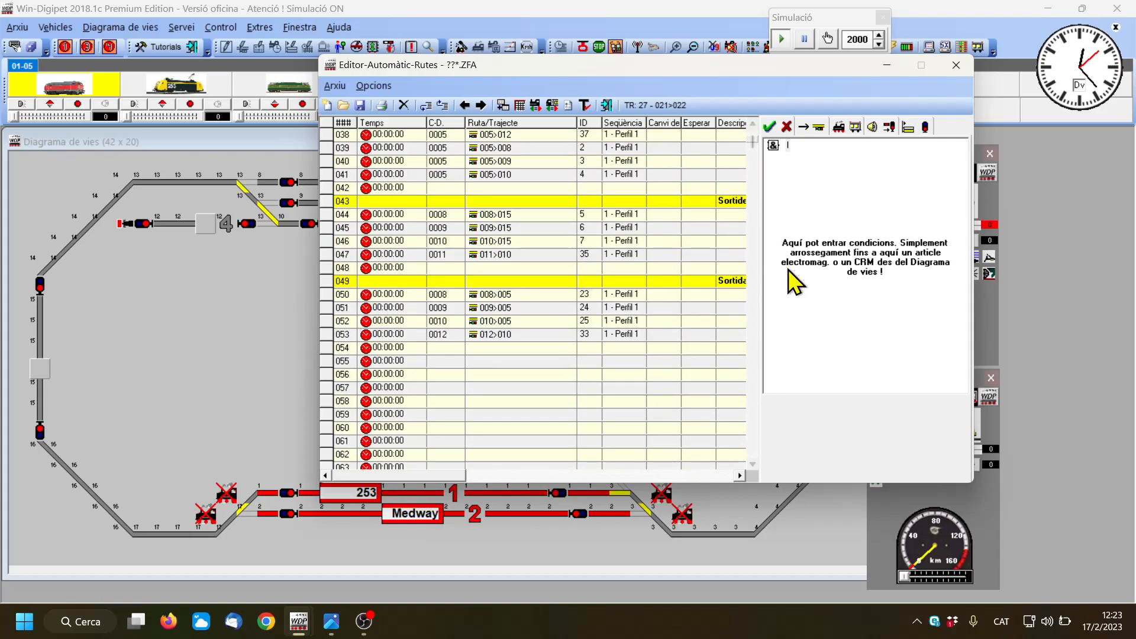
{"action": "left_click_drag", "start_coordinate": [623, 67], "coordinate": [1124, 135]}
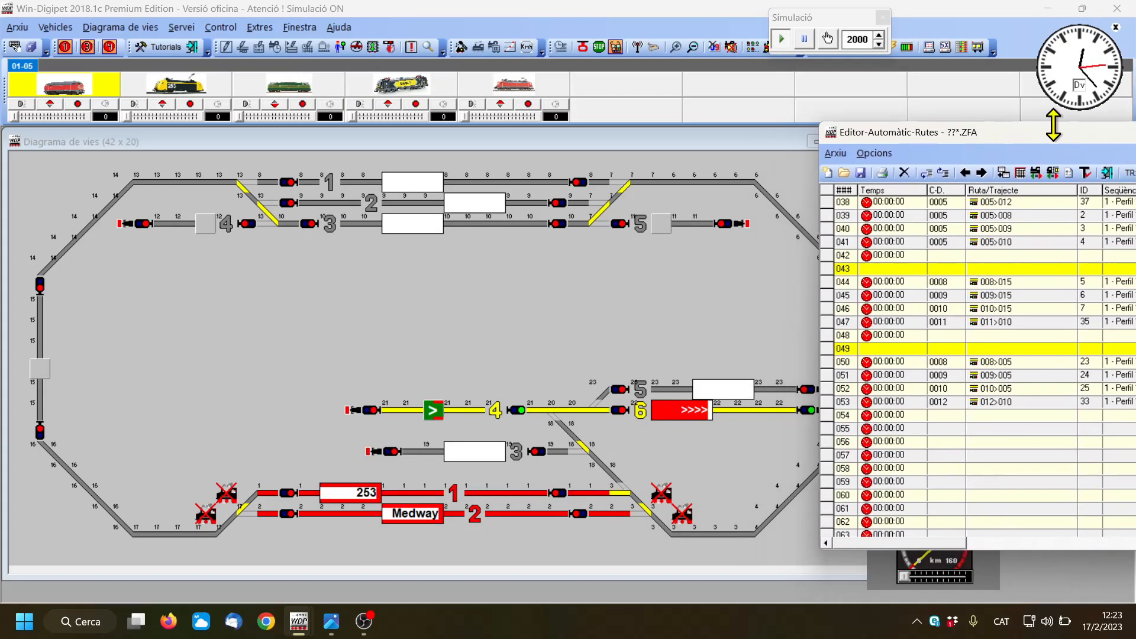
{"action": "left_click_drag", "start_coordinate": [1002, 136], "coordinate": [840, 109]}
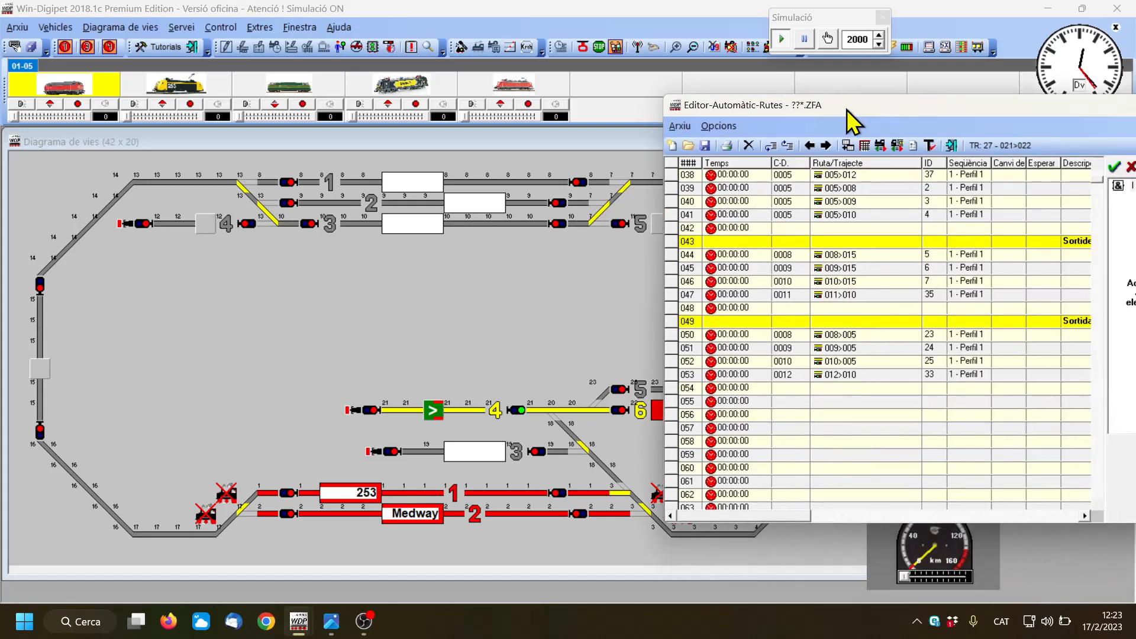
Step: Save the automatic routes file as "Circulacio amb trajectes" and close the routes editor
{"action": "left_click", "coordinate": [705, 146]}
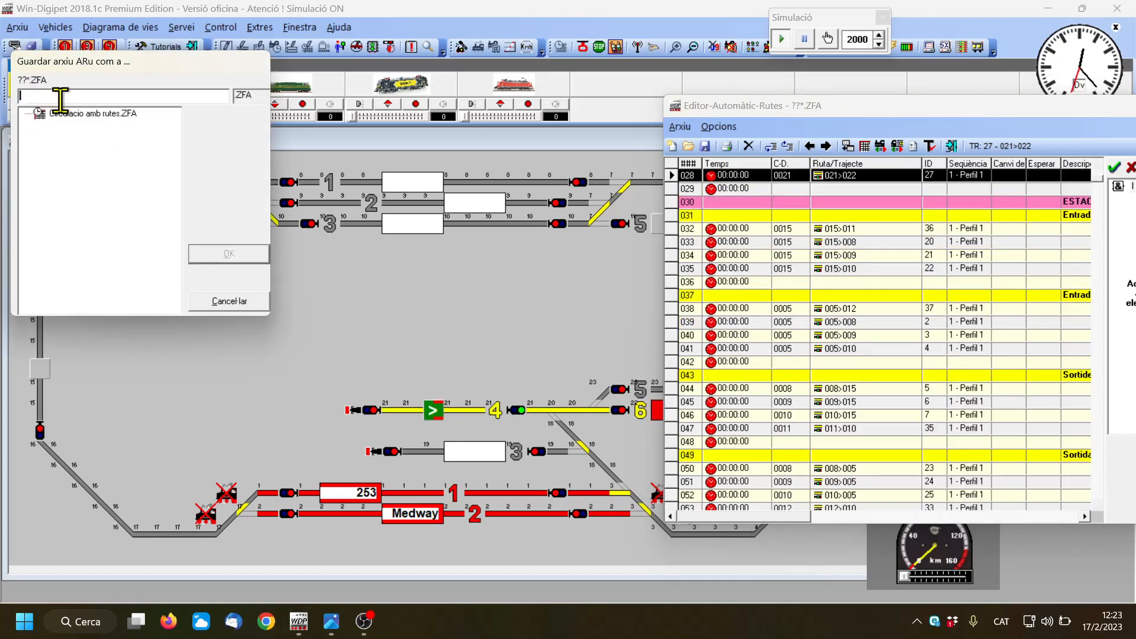
{"action": "type", "text": "Circulacio amb trajectes"}
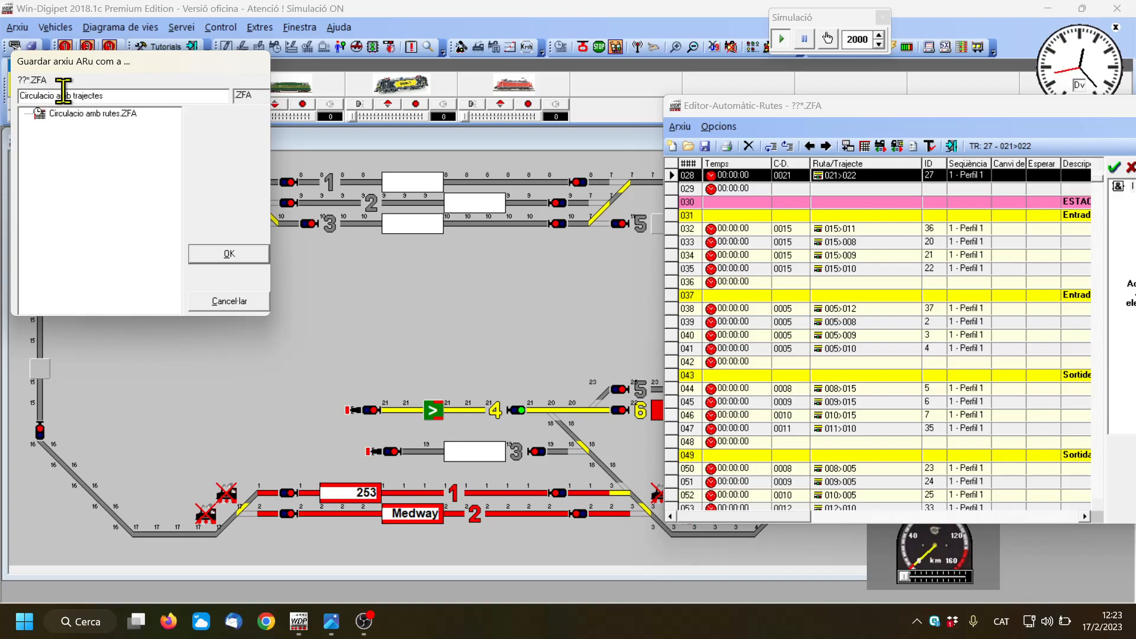
{"action": "left_click", "coordinate": [245, 255]}
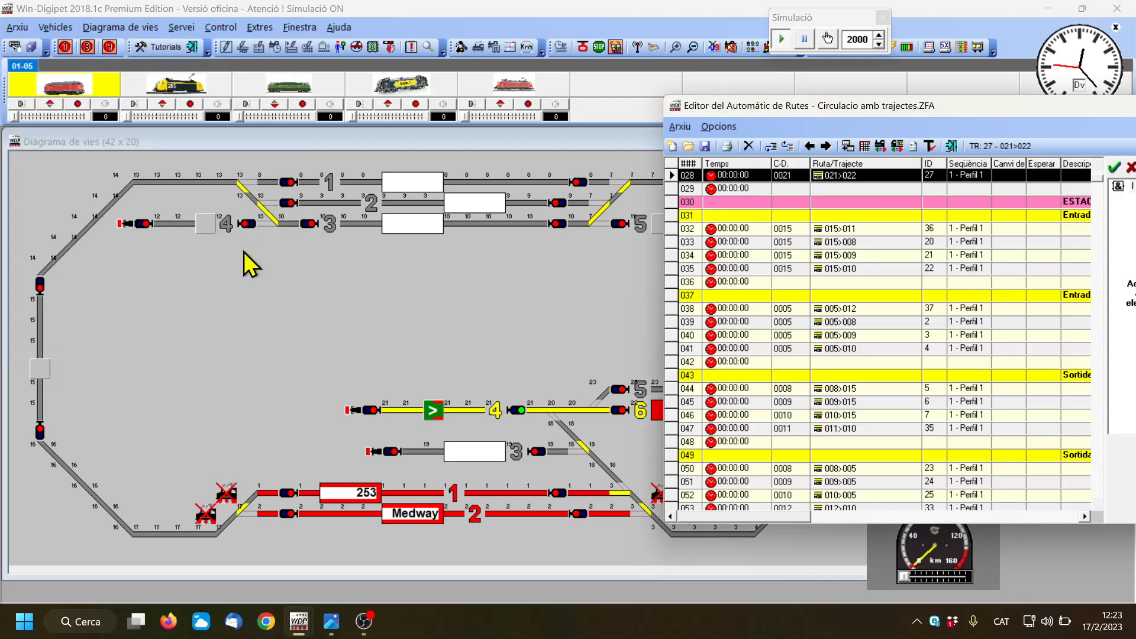
{"action": "left_click", "coordinate": [950, 147]}
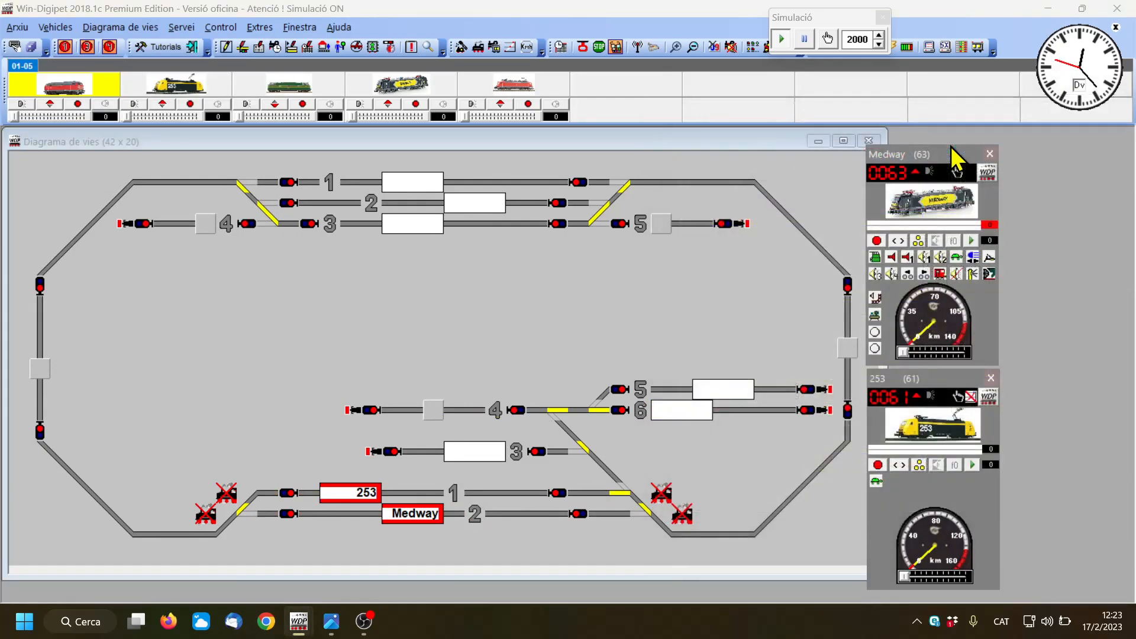
Step: Open the automatic routes file "Circulacio amb trajectes.ZFA" and start its automatic operation
{"action": "left_click", "coordinate": [561, 47]}
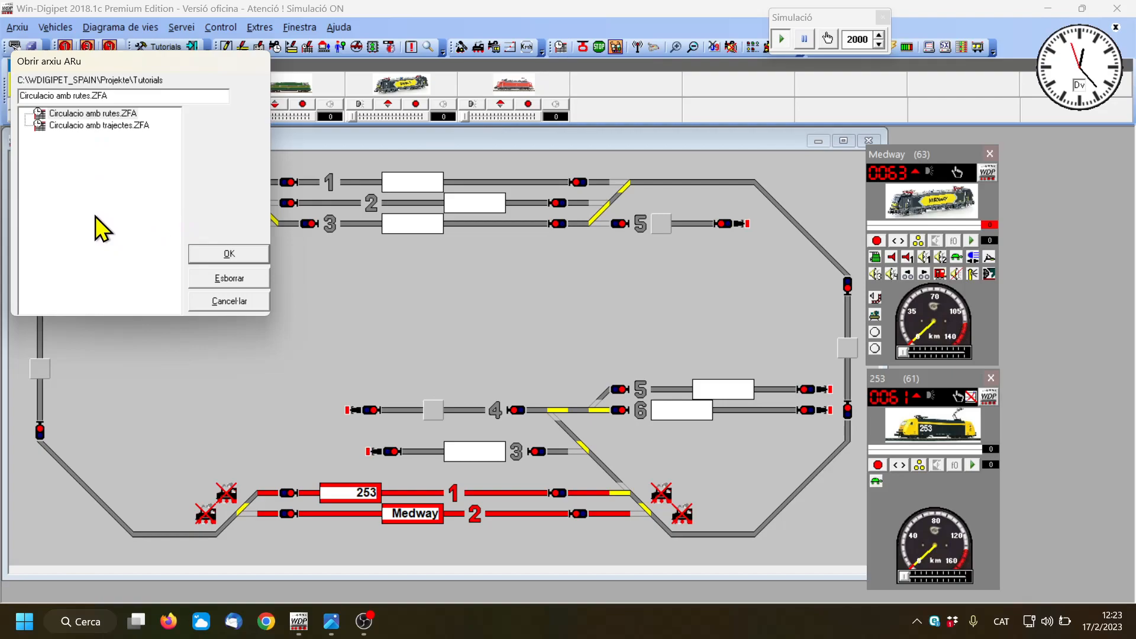
{"action": "left_click", "coordinate": [94, 126]}
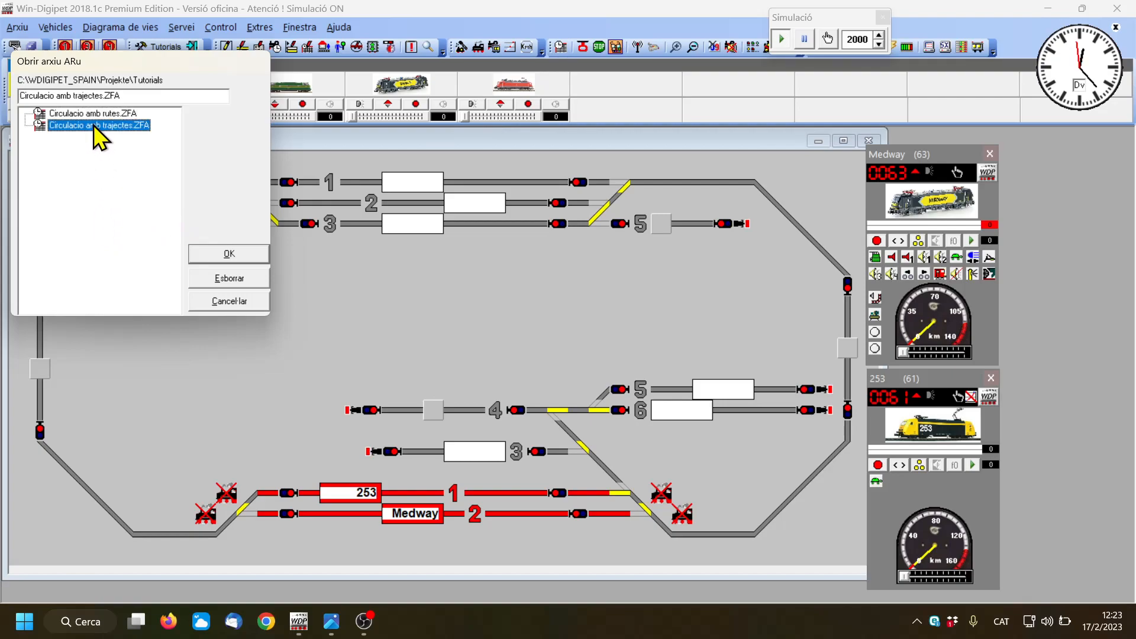
{"action": "left_click", "coordinate": [228, 255]}
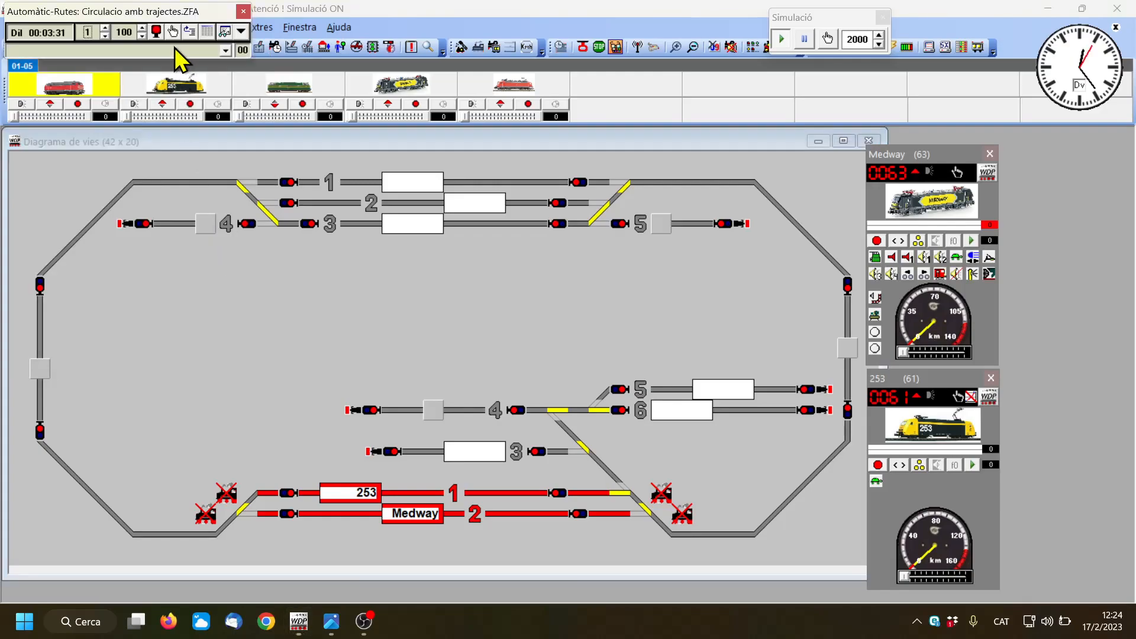
{"action": "left_click", "coordinate": [156, 30]}
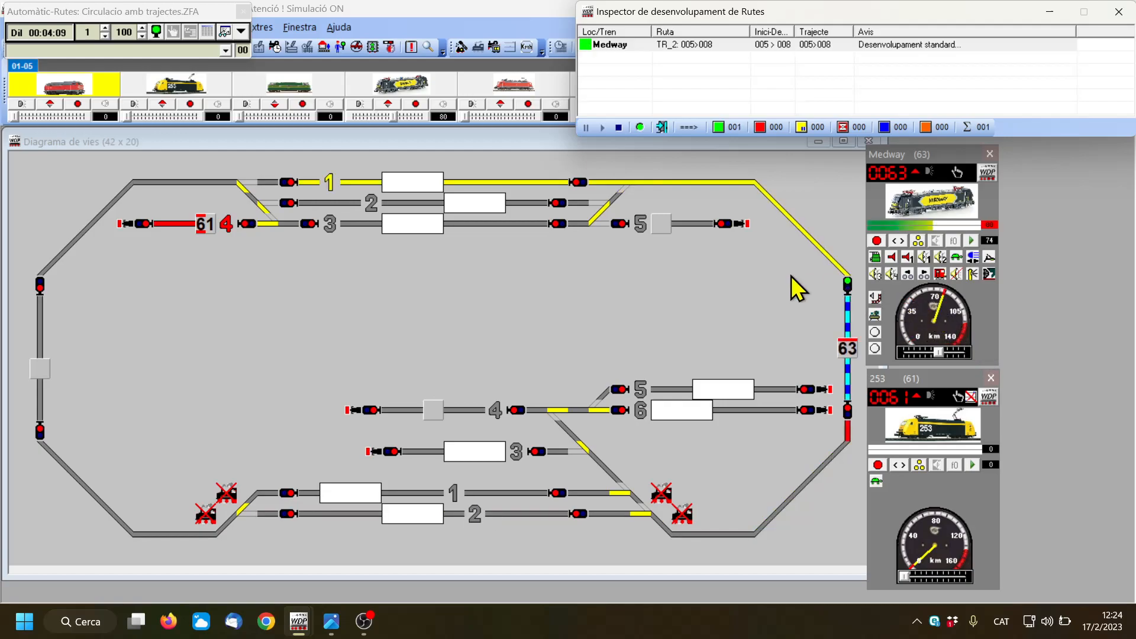
Step: Follow the Medway train's run around the diagram and stop the automatic operation
{"action": "mouse_move", "coordinate": [417, 193]}
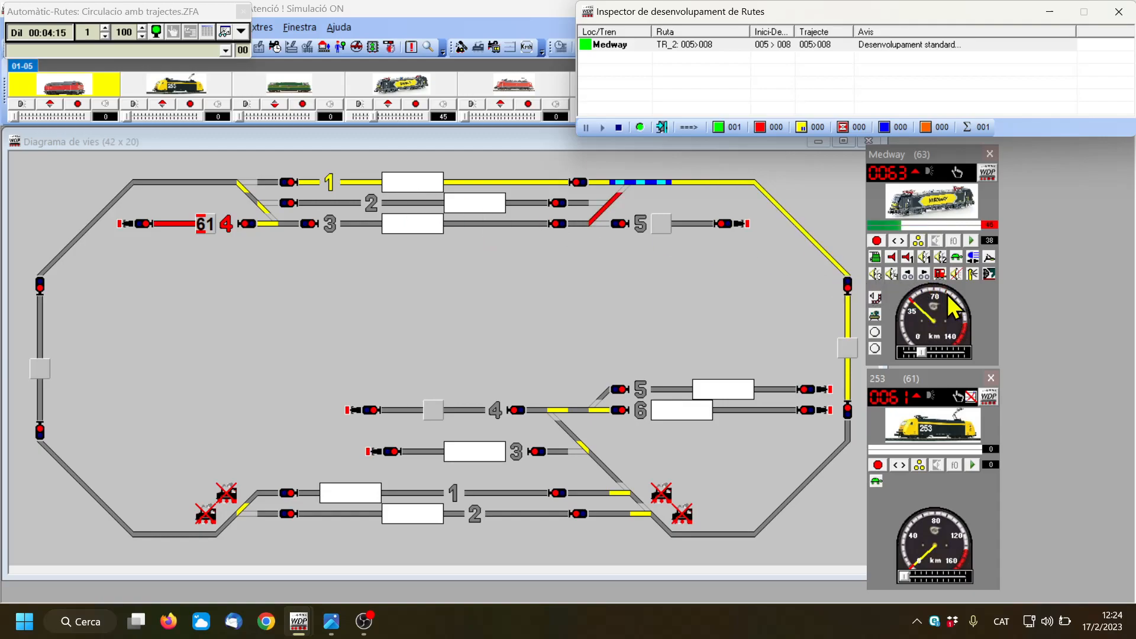
{"action": "left_click", "coordinate": [929, 298]}
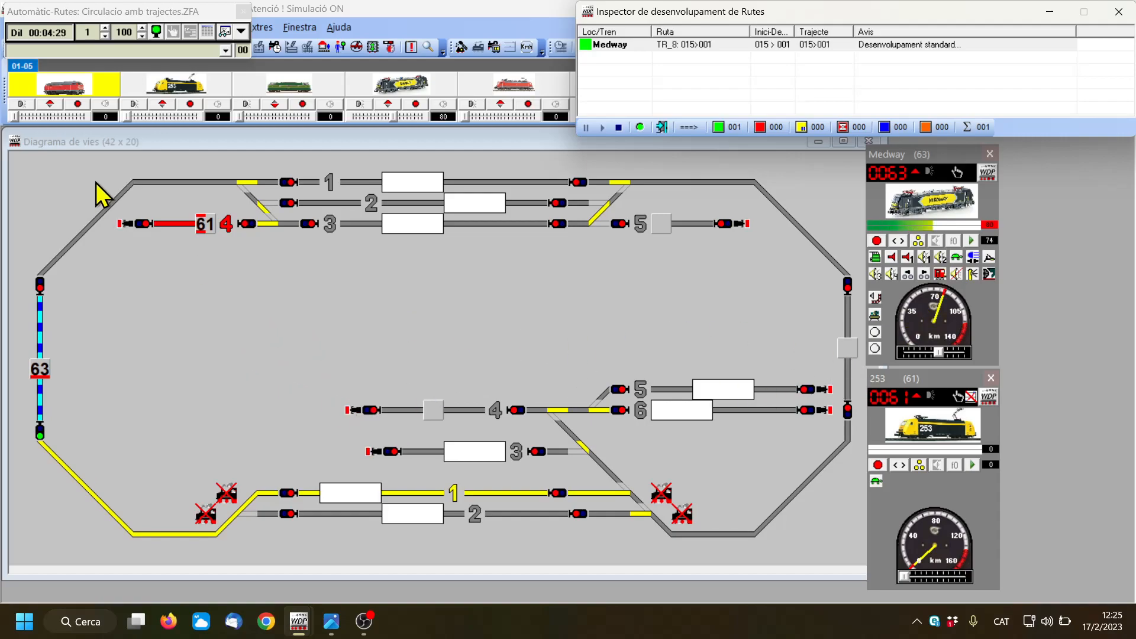
{"action": "left_click", "coordinate": [158, 32]}
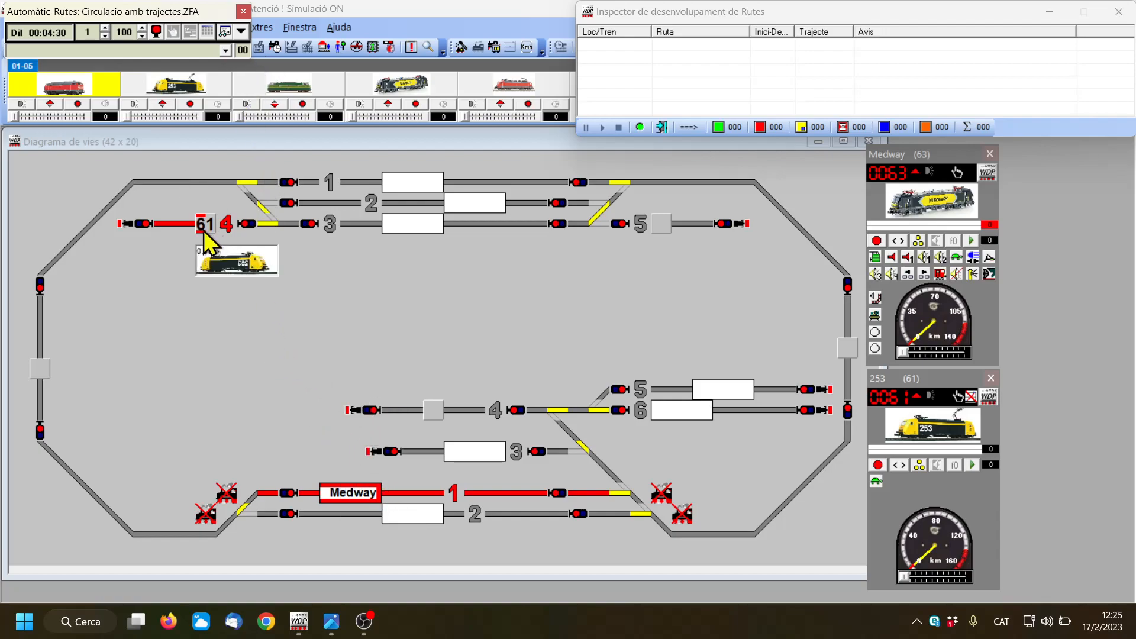
Step: Reverse the direction of locomotive 253, run the automatic operation with both trains, and stop it while they head for the station
{"action": "left_click", "coordinate": [916, 395]}
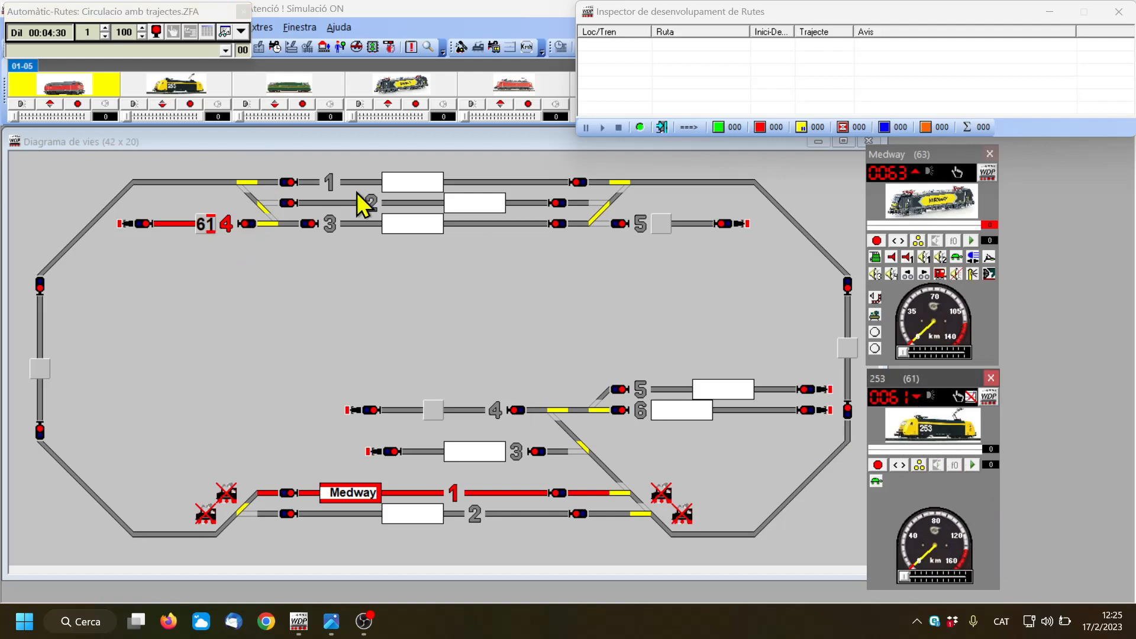
{"action": "left_click", "coordinate": [156, 30]}
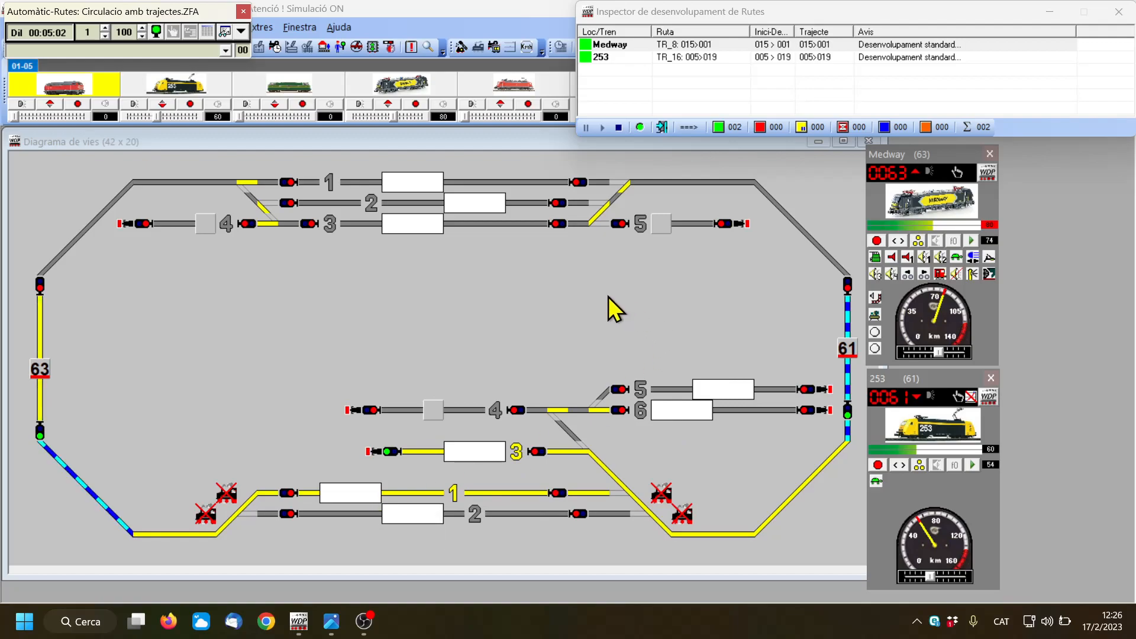
{"action": "left_click", "coordinate": [155, 30]}
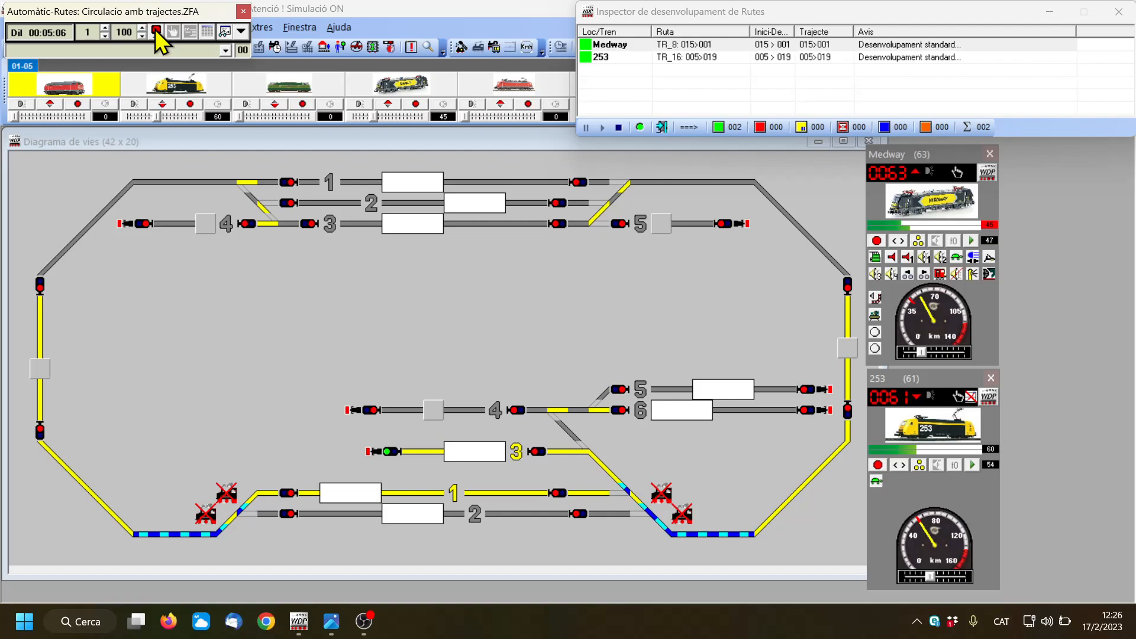
Step: Close the automatic routes control and end the simulation, restoring the diagram and locomotives to their pre-simulation state
{"action": "left_click", "coordinate": [242, 12]}
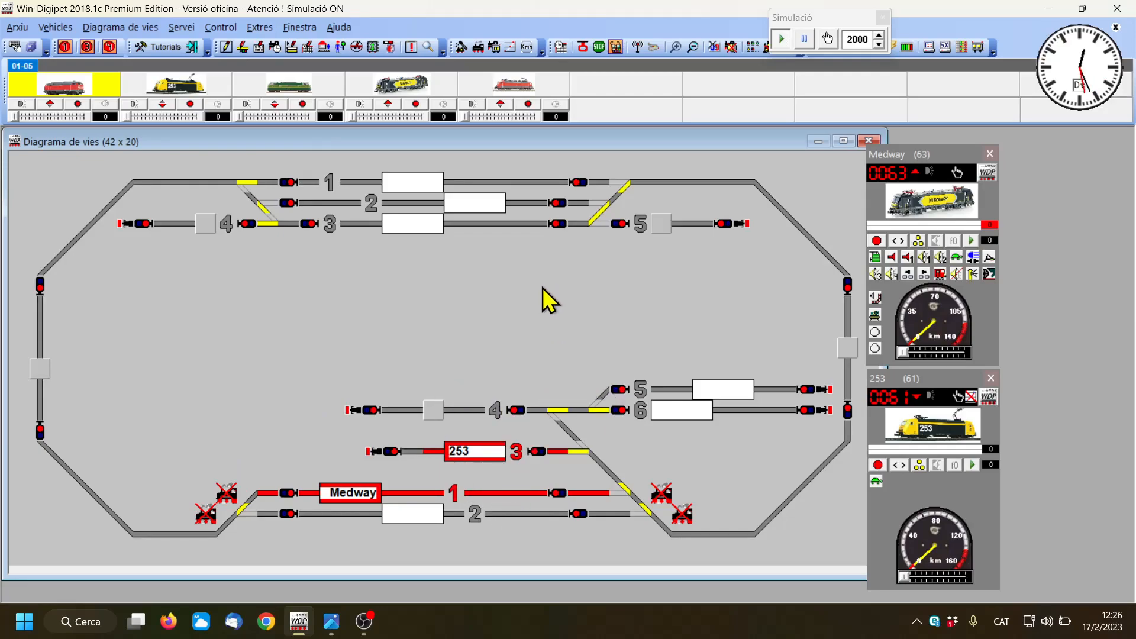
{"action": "left_click", "coordinate": [617, 47]}
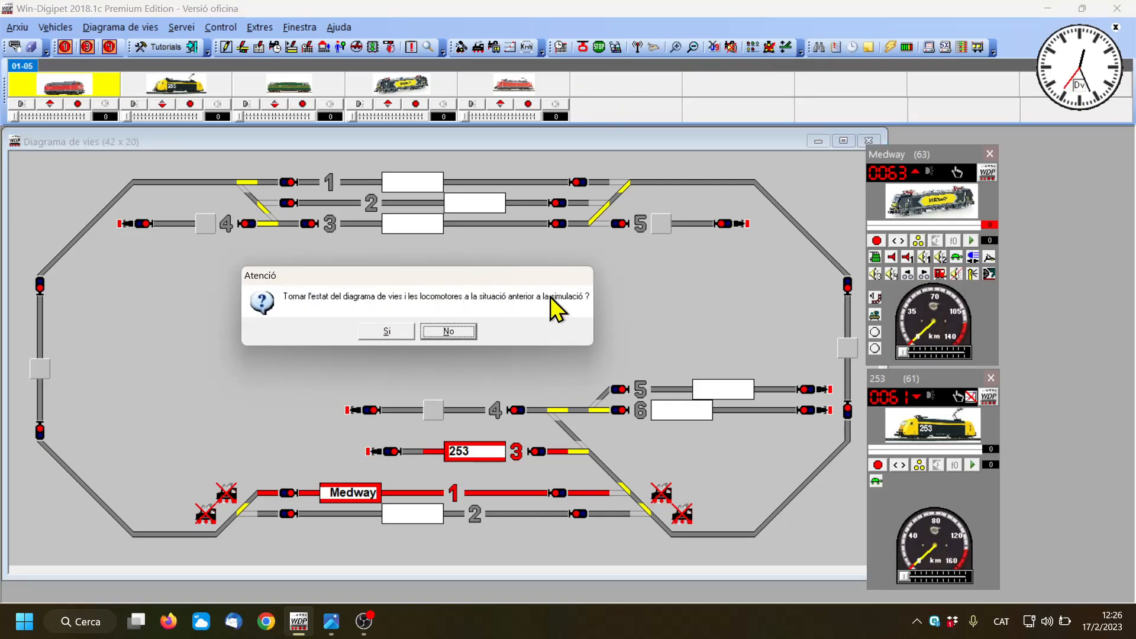
{"action": "left_click", "coordinate": [388, 331]}
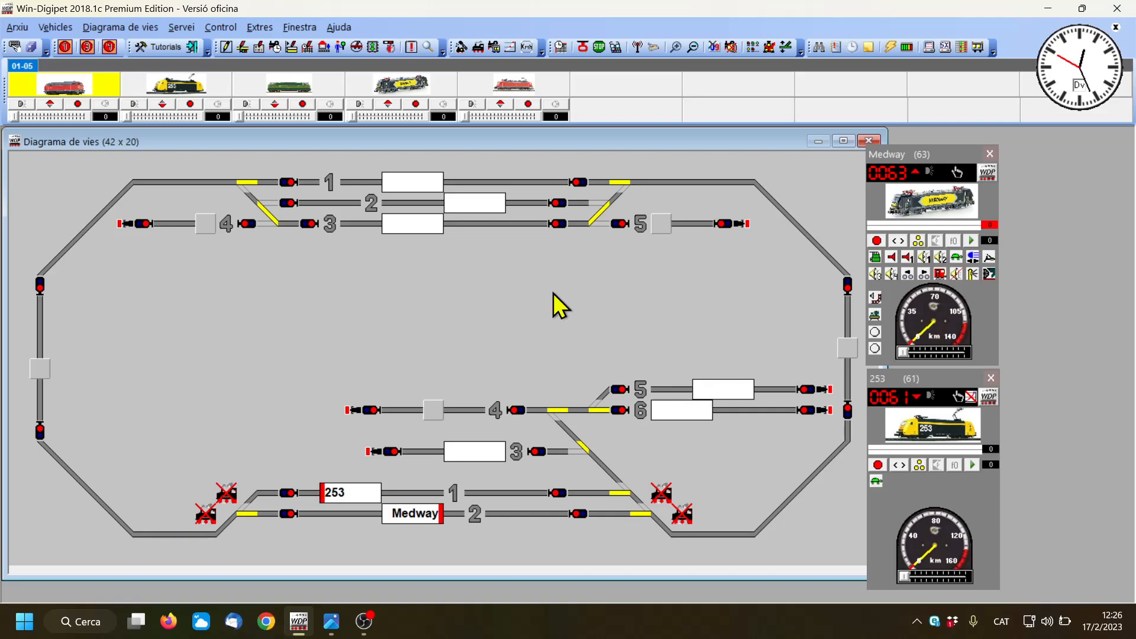
Step: Open the automatic routes editor and set the direction change to "Invertir si necessari" for routes 001>015 and 002>015
{"action": "left_click", "coordinate": [307, 47]}
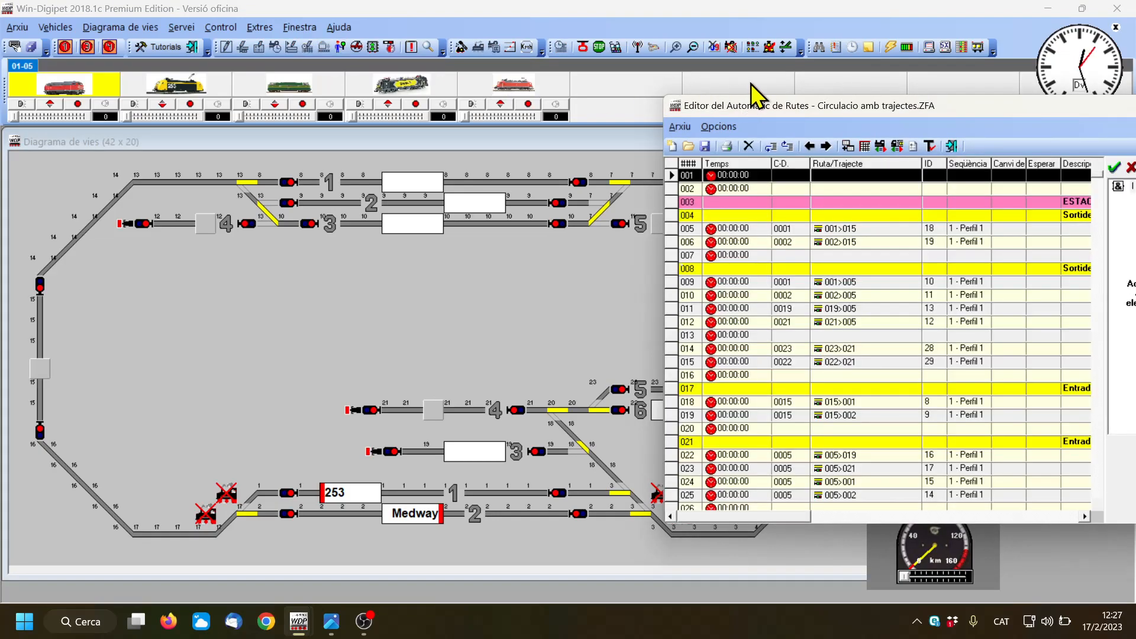
{"action": "left_click_drag", "start_coordinate": [750, 112], "coordinate": [560, 26]}
{"action": "left_click_drag", "start_coordinate": [942, 178], "coordinate": [1024, 177]}
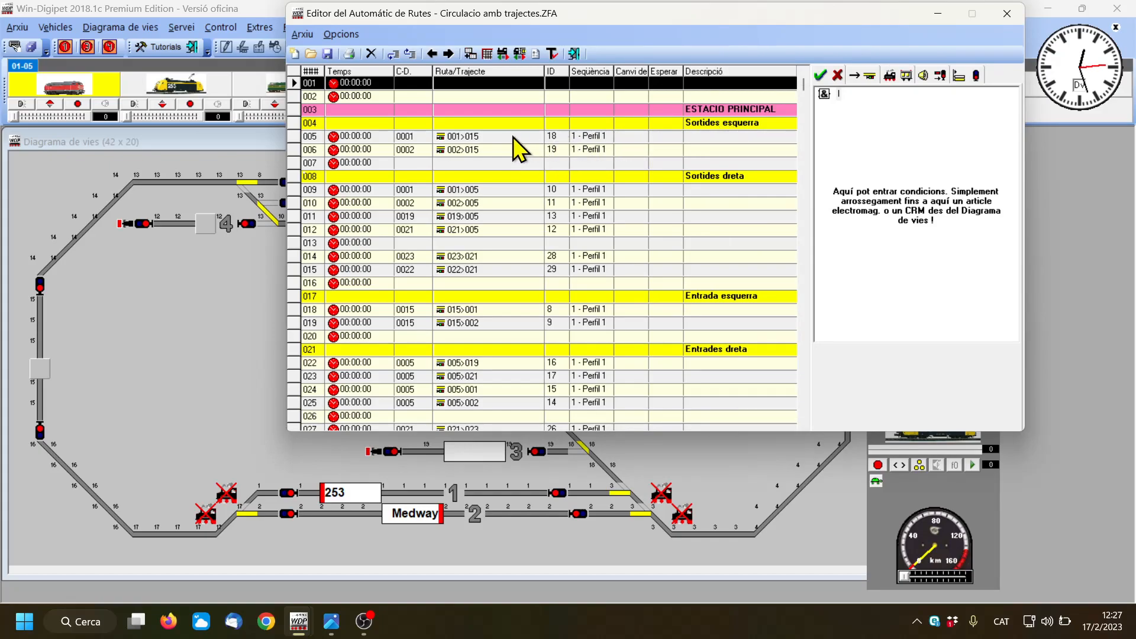
{"action": "left_click", "coordinate": [640, 137]}
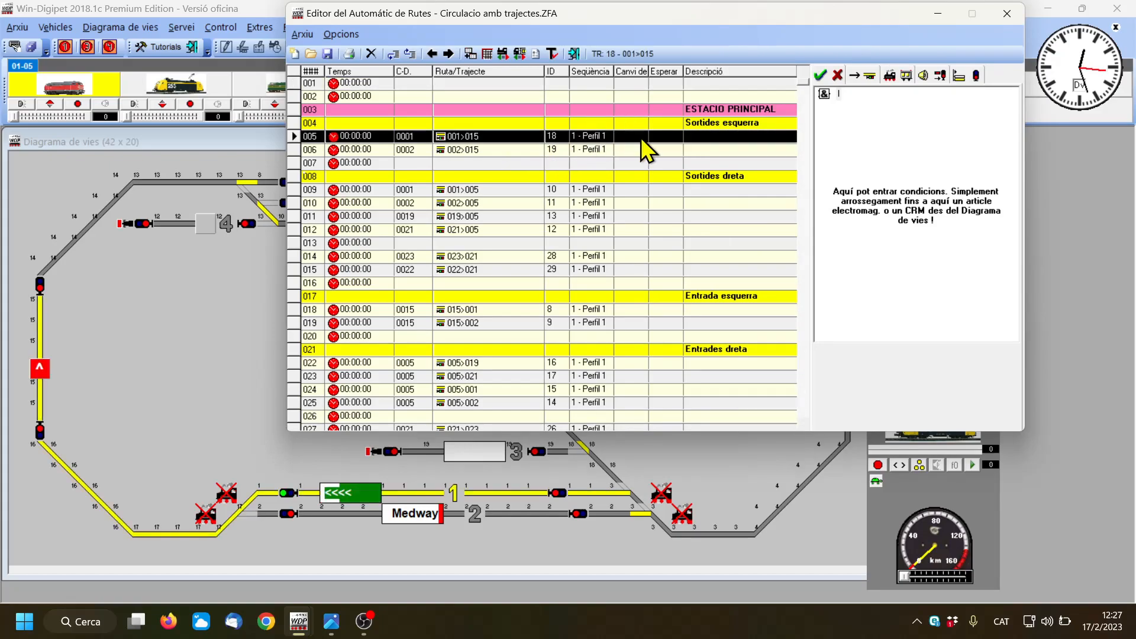
{"action": "left_click", "coordinate": [641, 135]}
{"action": "left_click", "coordinate": [642, 136]}
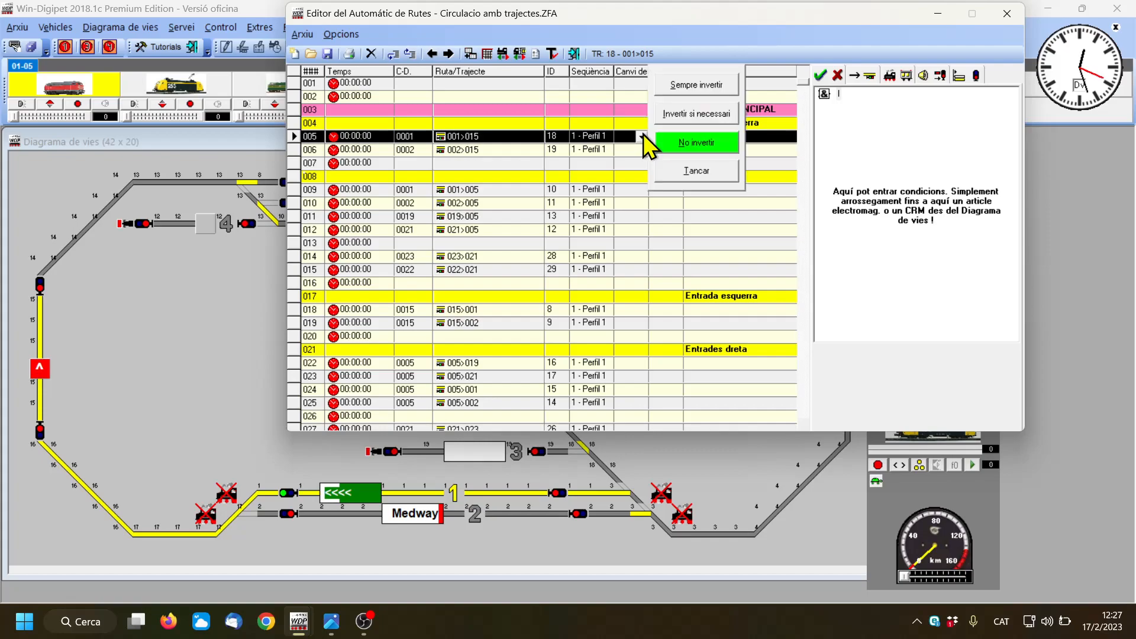
{"action": "left_click", "coordinate": [672, 113]}
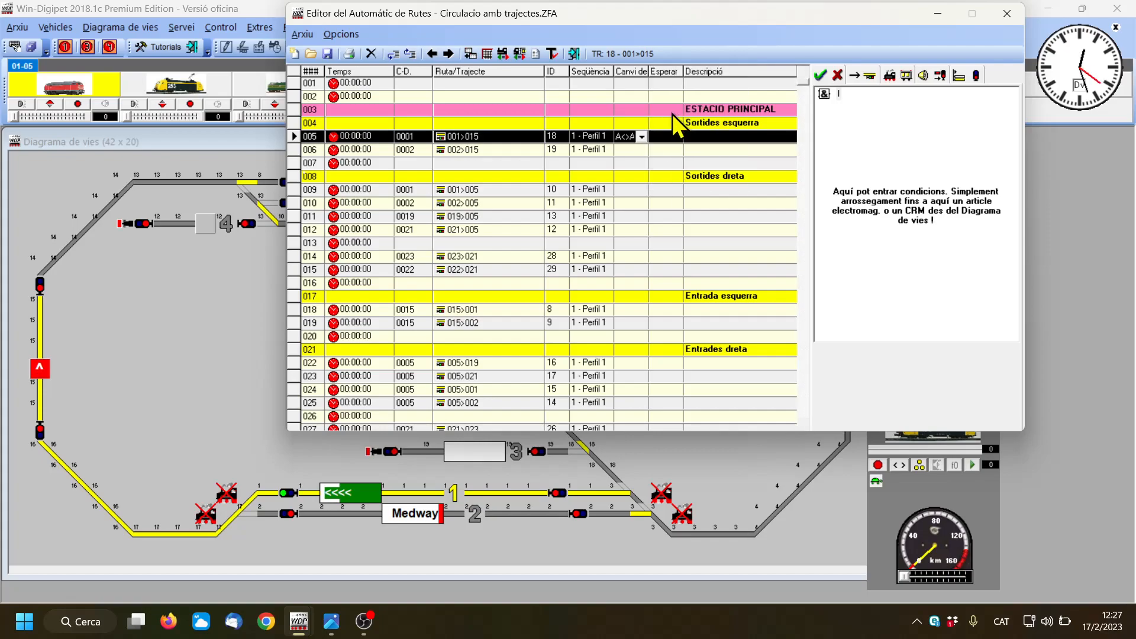
{"action": "left_click", "coordinate": [642, 151]}
{"action": "left_click", "coordinate": [644, 151]}
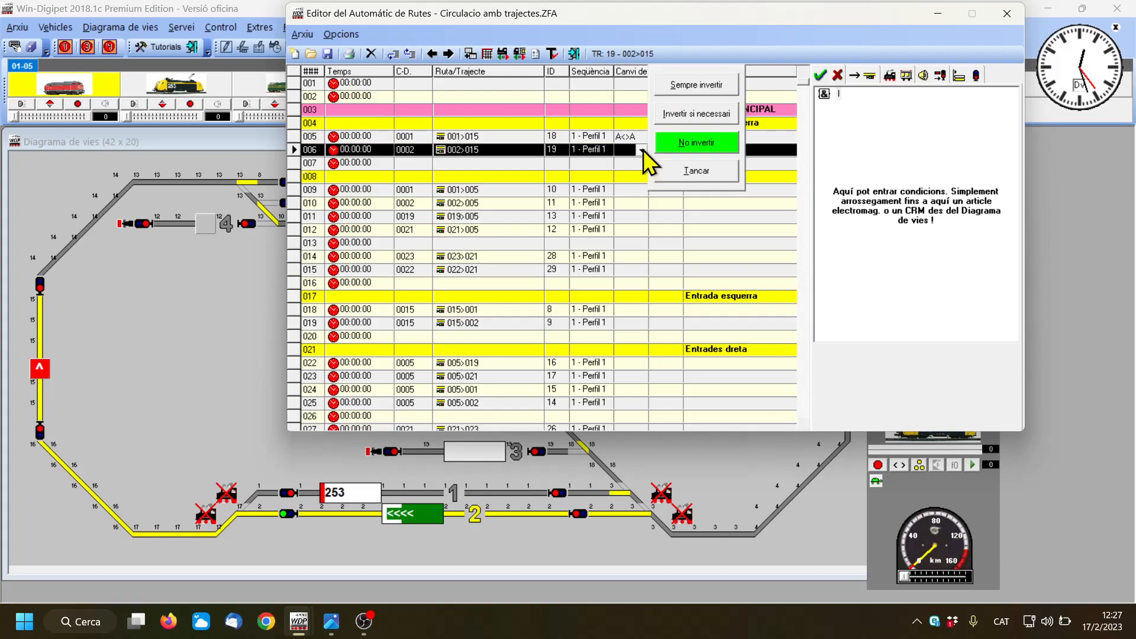
{"action": "left_click", "coordinate": [697, 113]}
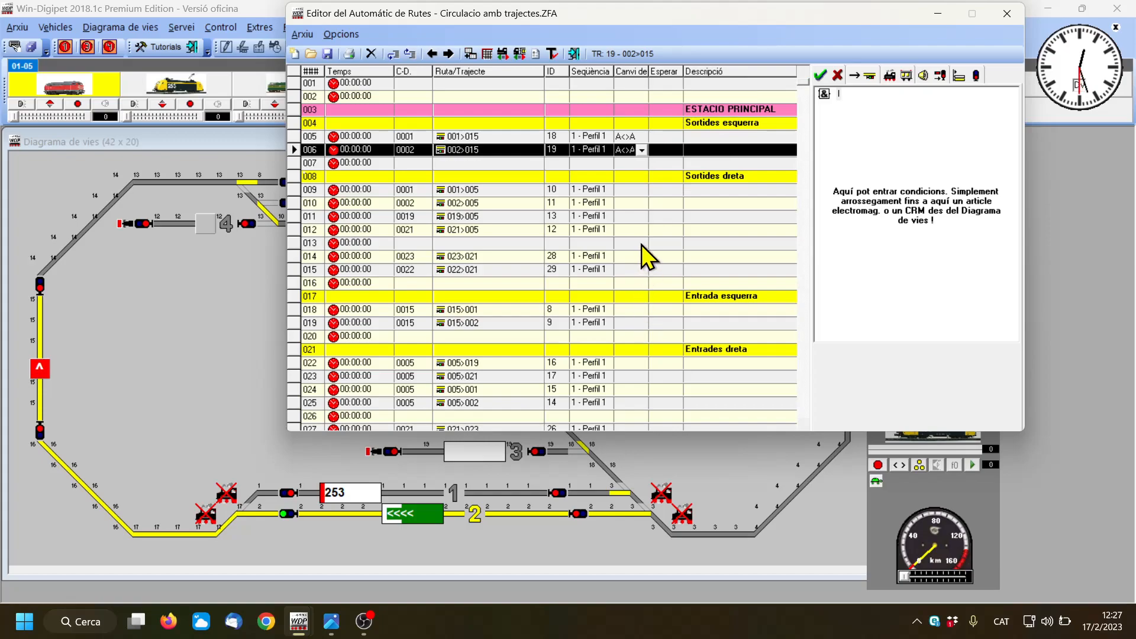
Step: Set the direction change to "Invertir si necessari" for routes 001>005 and 002>005 under Sortides dreta
{"action": "left_click", "coordinate": [639, 189]}
{"action": "left_click", "coordinate": [641, 188]}
{"action": "left_click", "coordinate": [674, 112]}
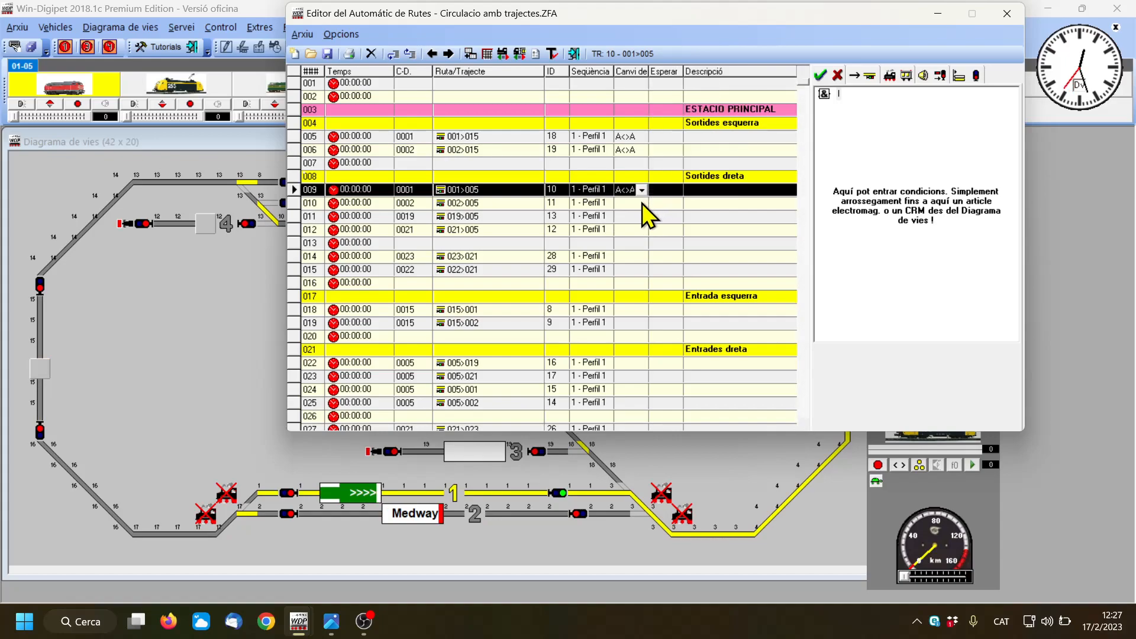
{"action": "left_click", "coordinate": [641, 203]}
{"action": "left_click", "coordinate": [641, 204]}
{"action": "left_click", "coordinate": [680, 113]}
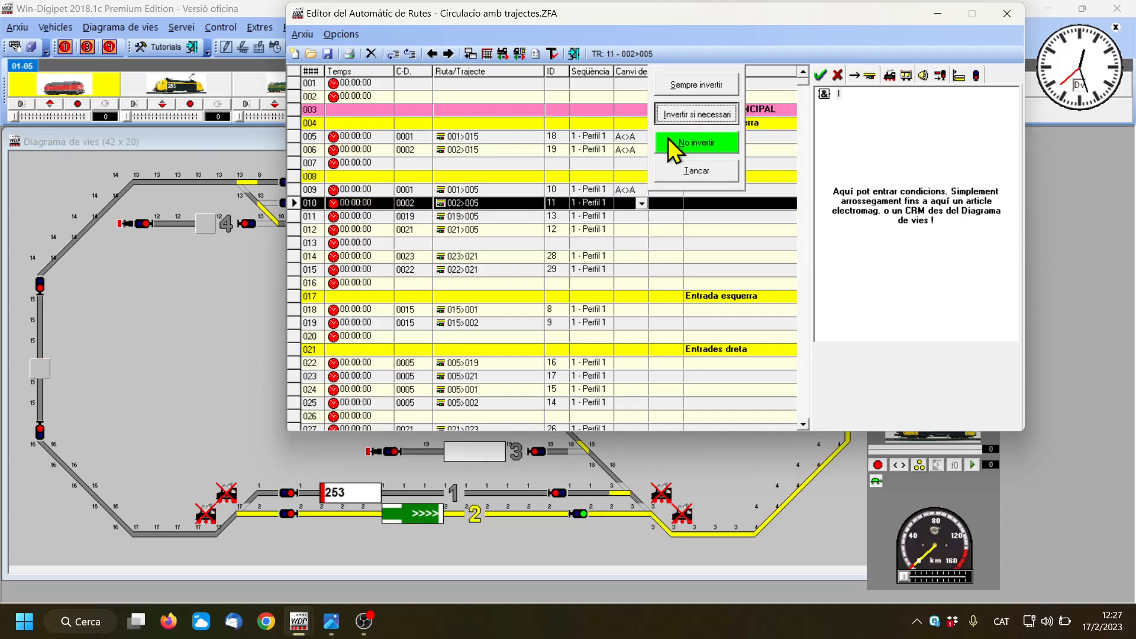
Step: Set the direction change to "Invertir si necessari" for routes 019>005 and 021>005
{"action": "left_click", "coordinate": [638, 216]}
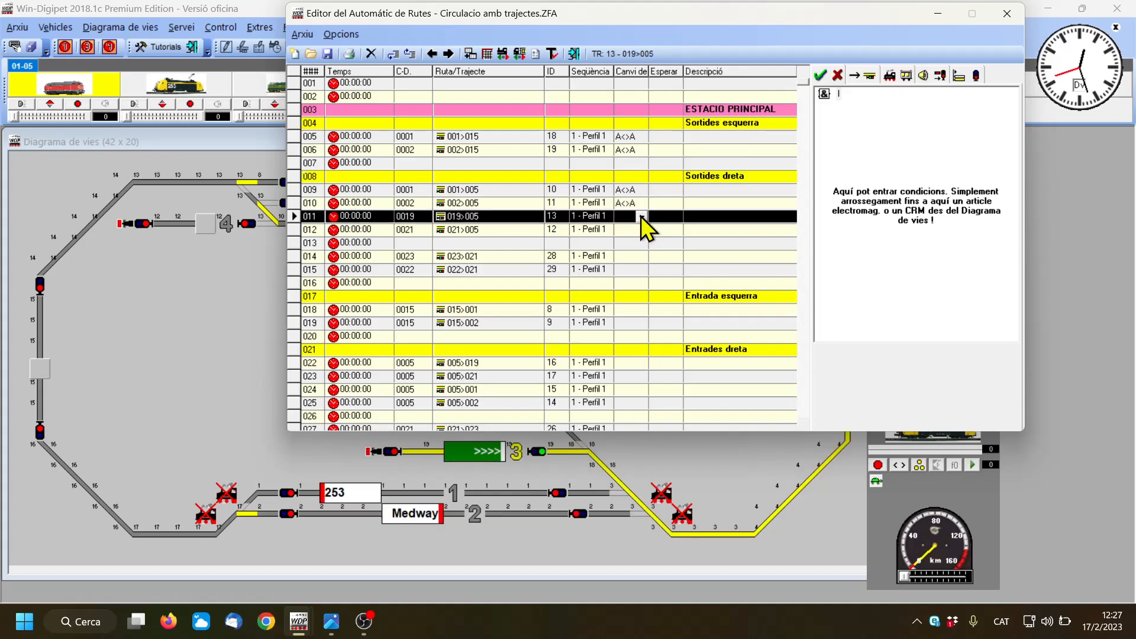
{"action": "left_click", "coordinate": [641, 217]}
{"action": "left_click", "coordinate": [687, 114]}
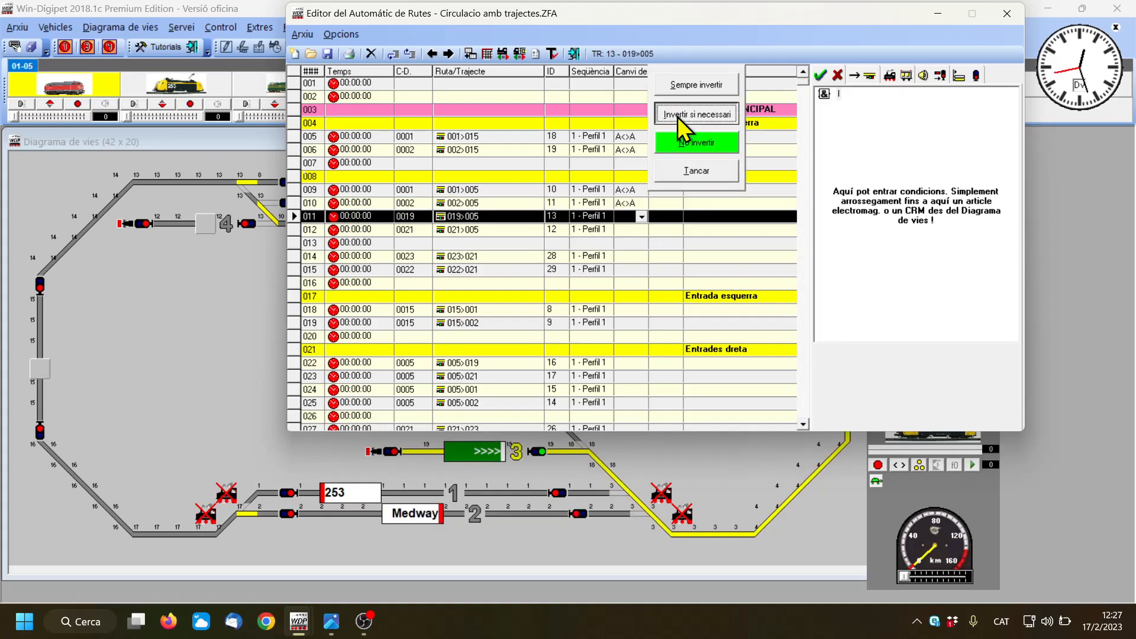
{"action": "left_click", "coordinate": [638, 229]}
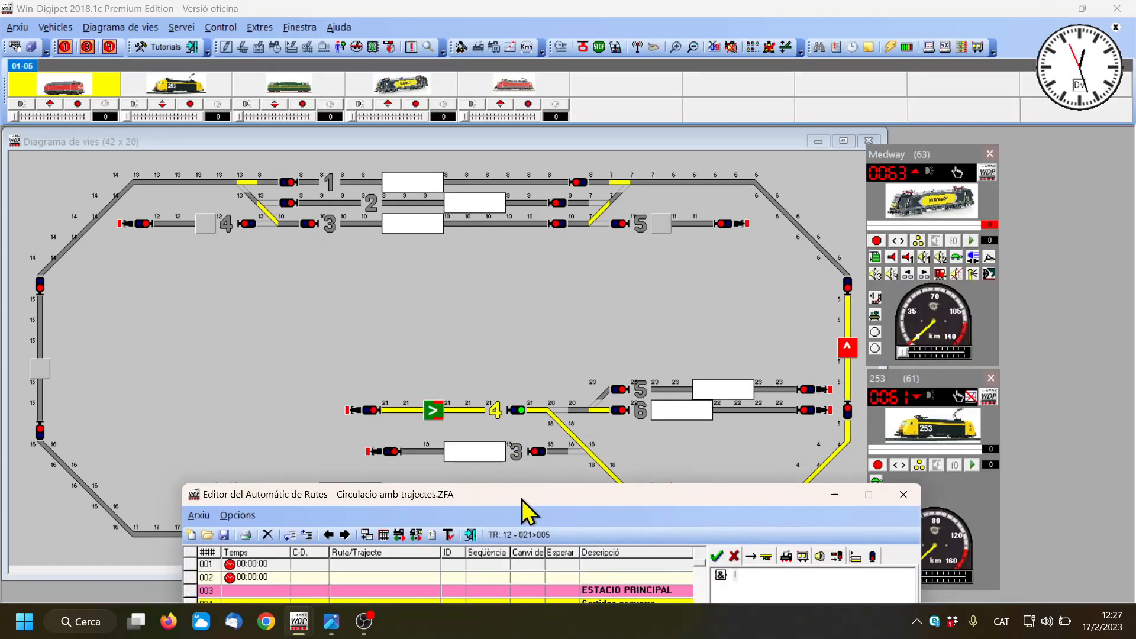
{"action": "left_click_drag", "start_coordinate": [523, 444], "coordinate": [548, 133]}
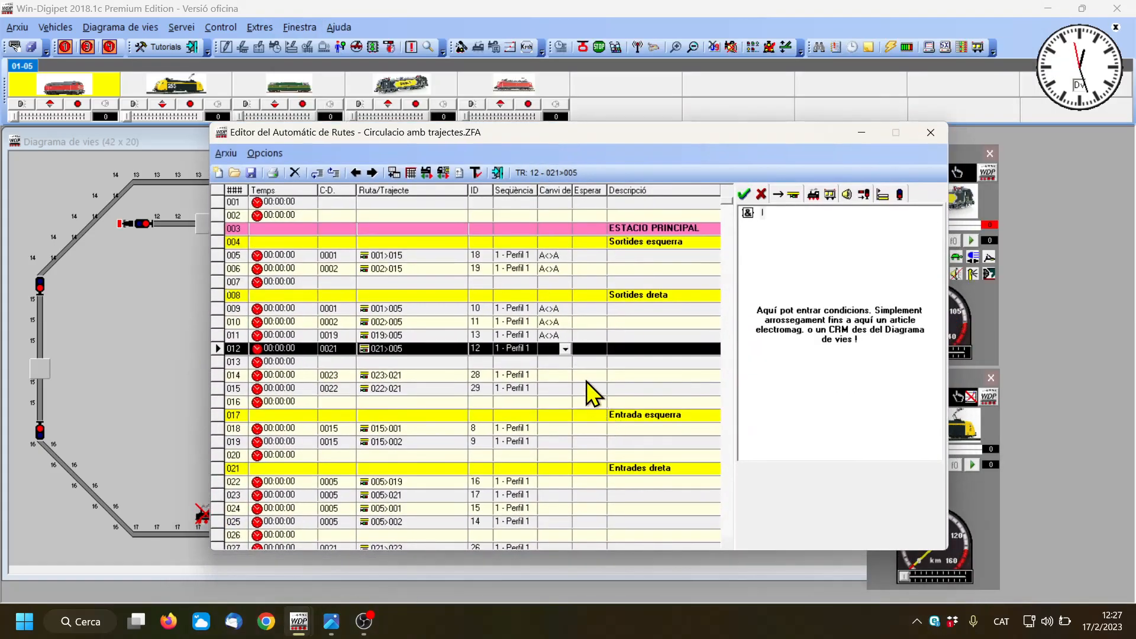
{"action": "left_click", "coordinate": [566, 349]}
{"action": "left_click", "coordinate": [613, 237]}
Step: Set the direction change to "Invertir si necessari" for routes 023>021 and 022>021, and uncover the lower part of the diagram
{"action": "left_click", "coordinate": [552, 375]}
{"action": "mouse_move", "coordinate": [612, 140]}
{"action": "left_mouse_down"}
{"action": "mouse_move", "coordinate": [609, 393]}
{"action": "mouse_move", "coordinate": [557, 461]}
{"action": "mouse_move", "coordinate": [597, 144]}
{"action": "left_mouse_up"}
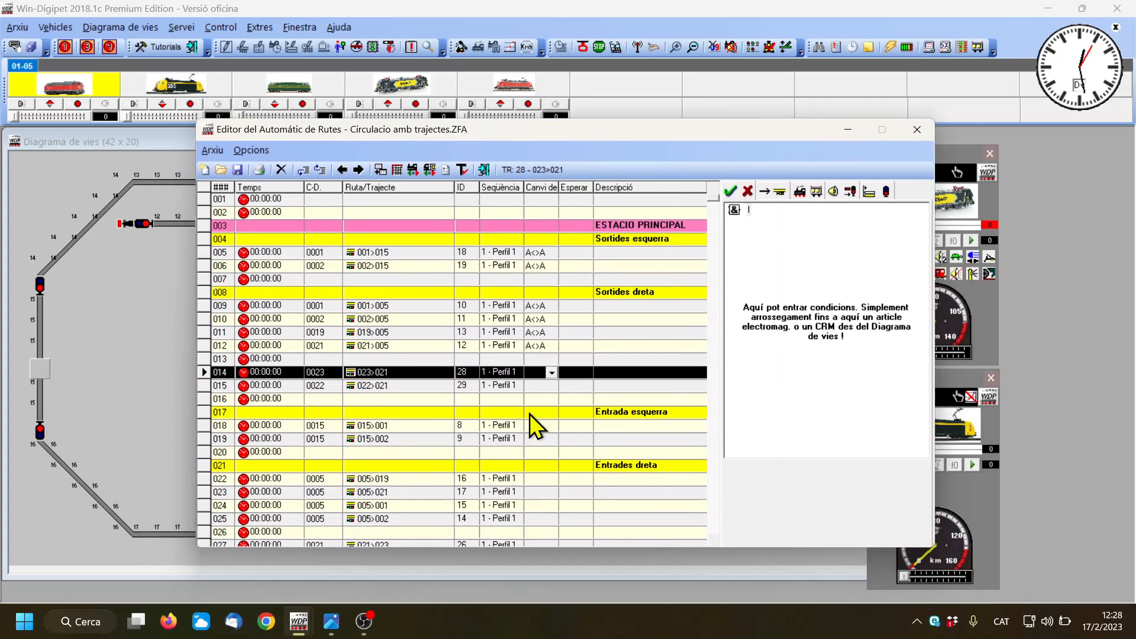
{"action": "left_click", "coordinate": [551, 372]}
{"action": "left_click", "coordinate": [601, 229]}
{"action": "left_click", "coordinate": [551, 385]}
{"action": "left_click", "coordinate": [551, 383]}
{"action": "left_click", "coordinate": [610, 230]}
{"action": "left_click_drag", "start_coordinate": [596, 143], "coordinate": [592, 35]}
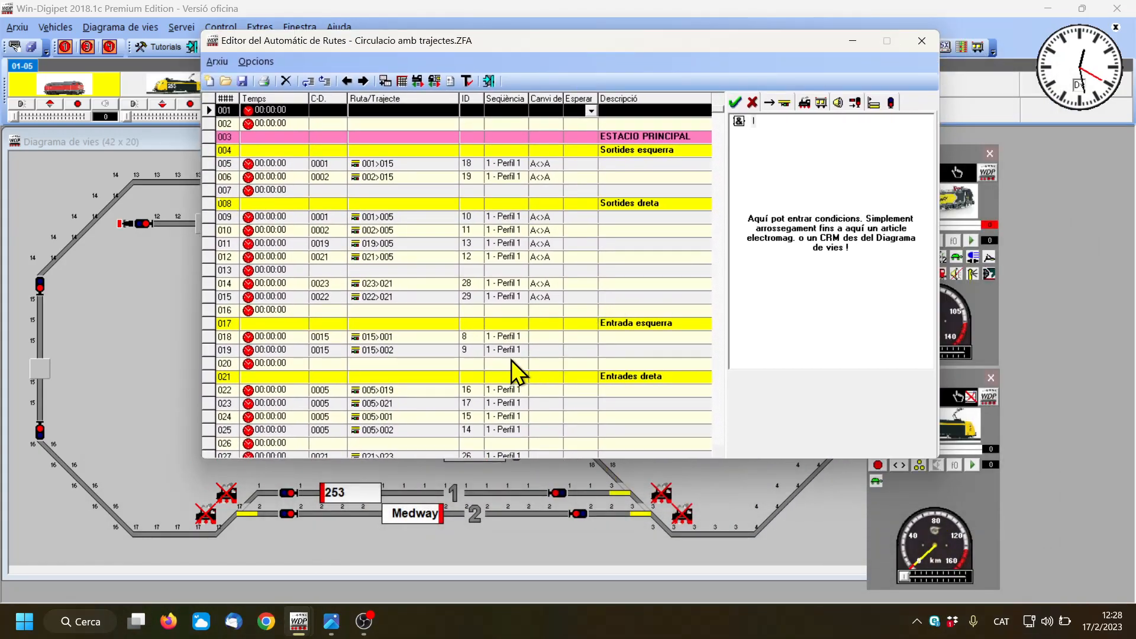
{"action": "left_click", "coordinate": [448, 338]}
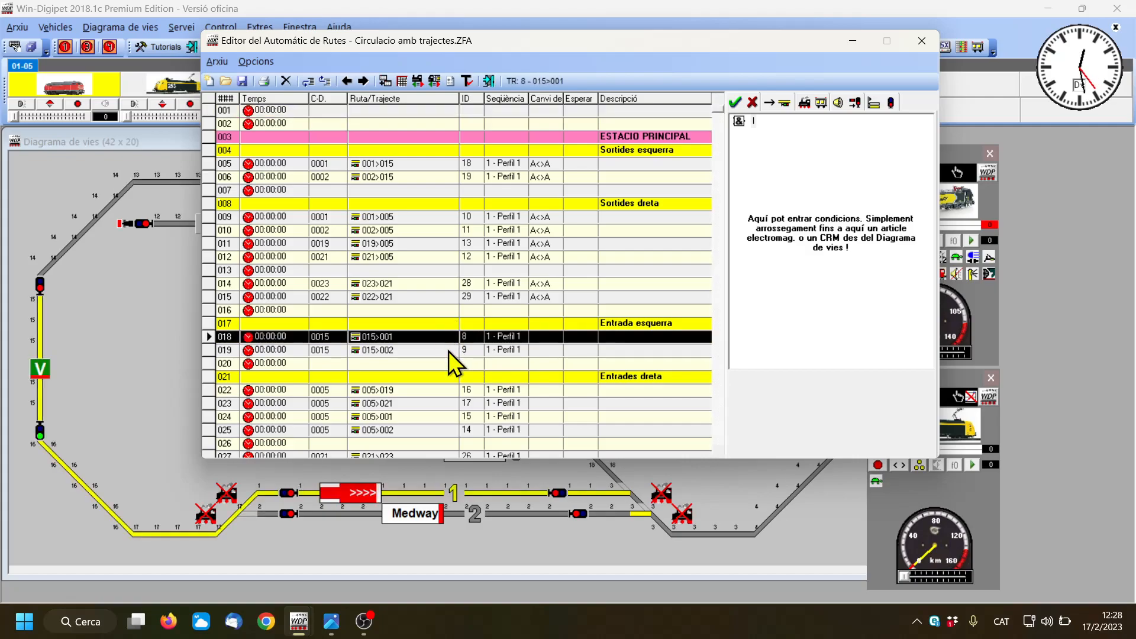
{"action": "left_click", "coordinate": [448, 351]}
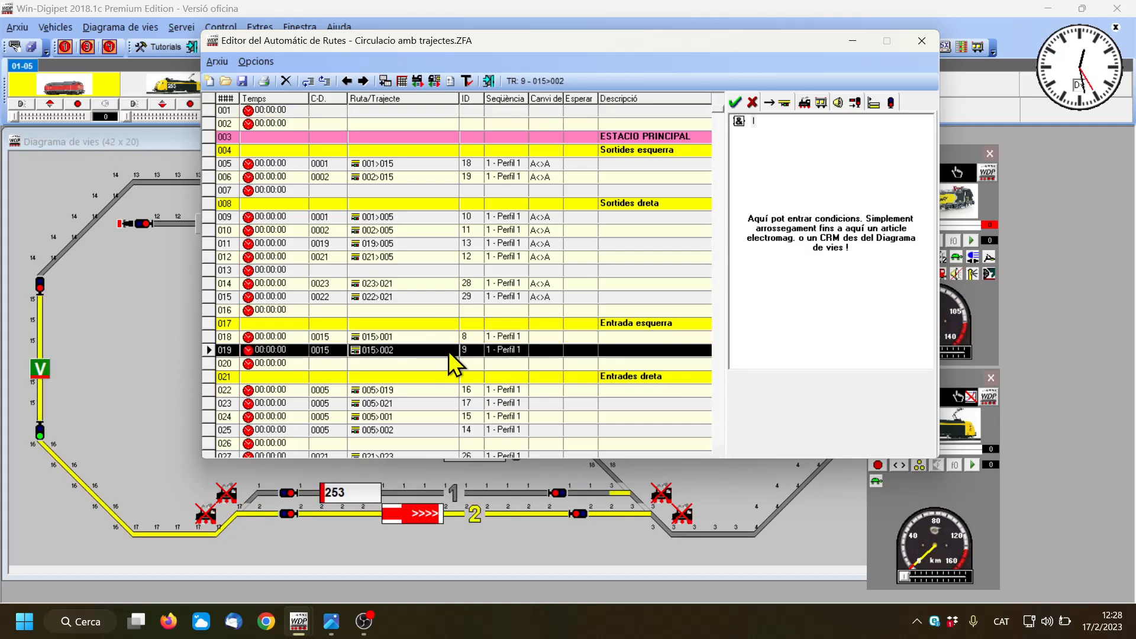
{"action": "left_click", "coordinate": [443, 390]}
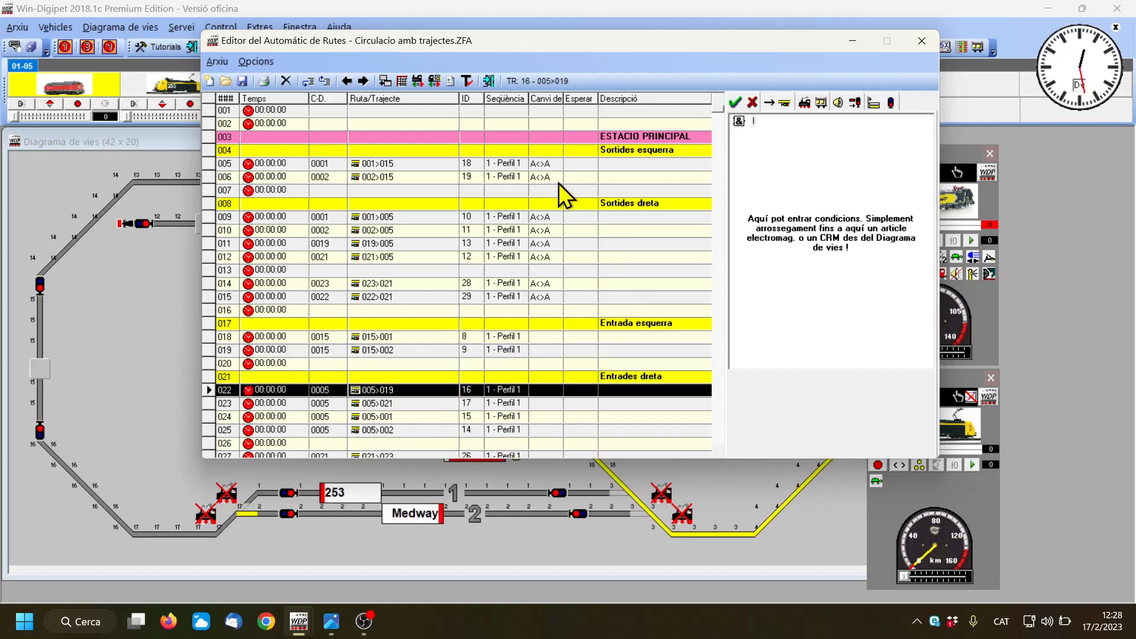
Step: Add green exit signal conditions under Sortides esquerra: signal 0022 for route 001>015 and signal 0019 for route 002>015, both at Po=2
{"action": "left_click", "coordinate": [449, 164]}
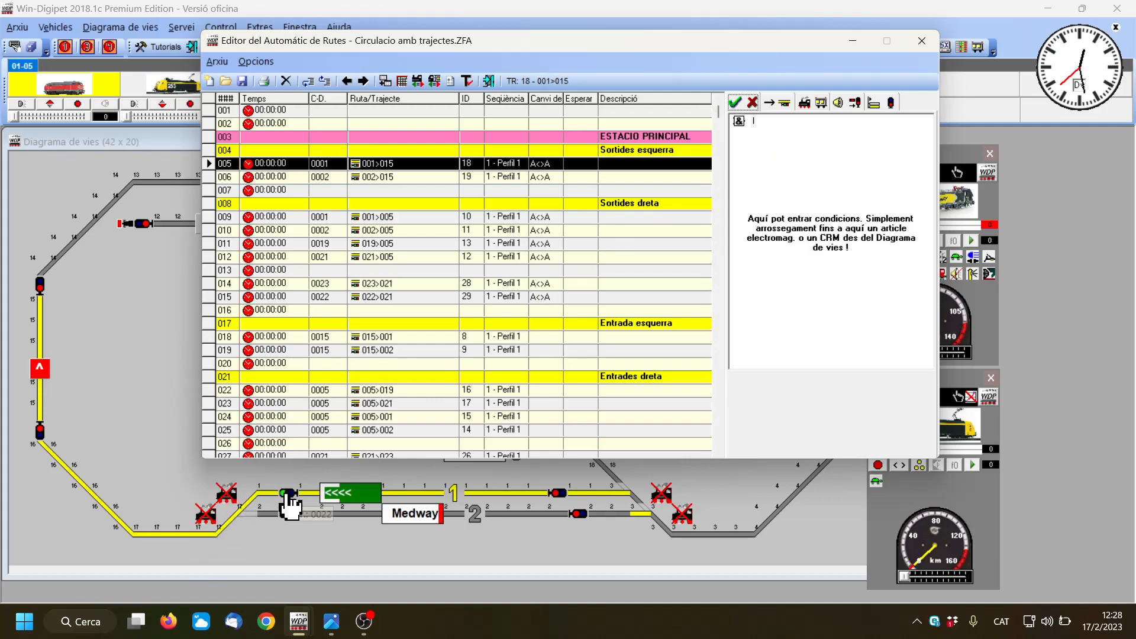
{"action": "left_click_drag", "start_coordinate": [286, 495], "coordinate": [784, 178]}
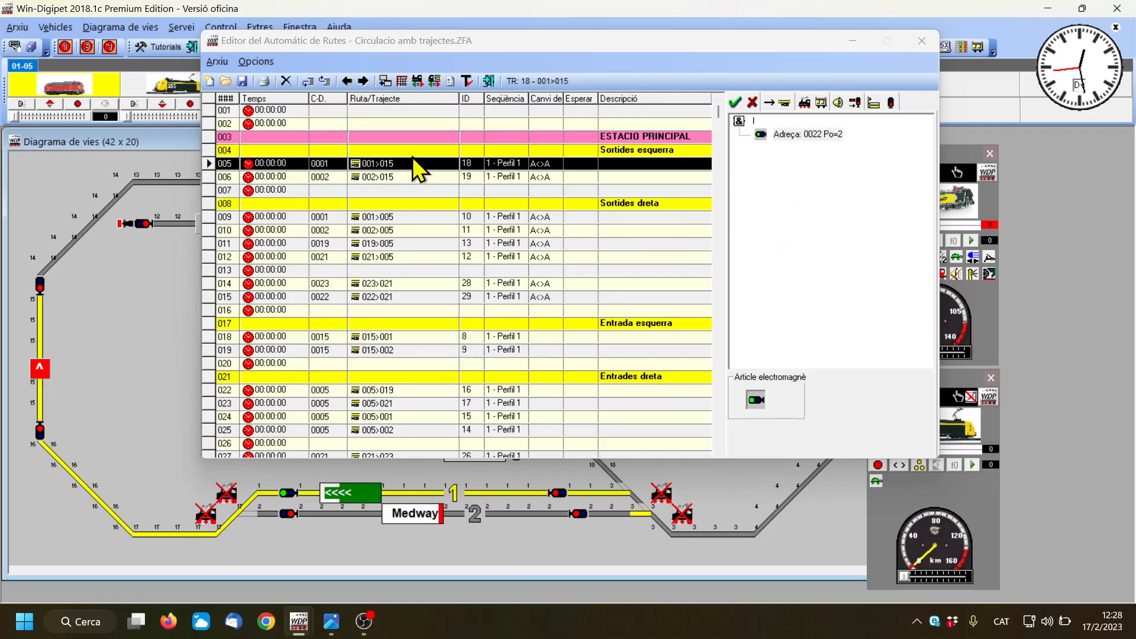
{"action": "left_click", "coordinate": [503, 176]}
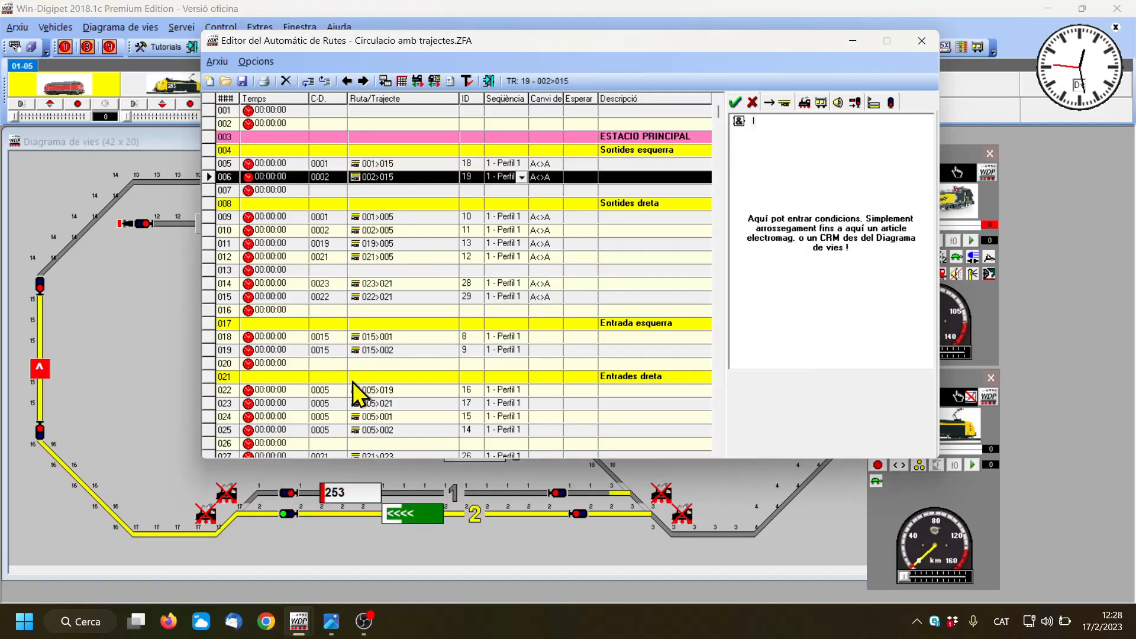
{"action": "left_click_drag", "start_coordinate": [287, 520], "coordinate": [798, 175]}
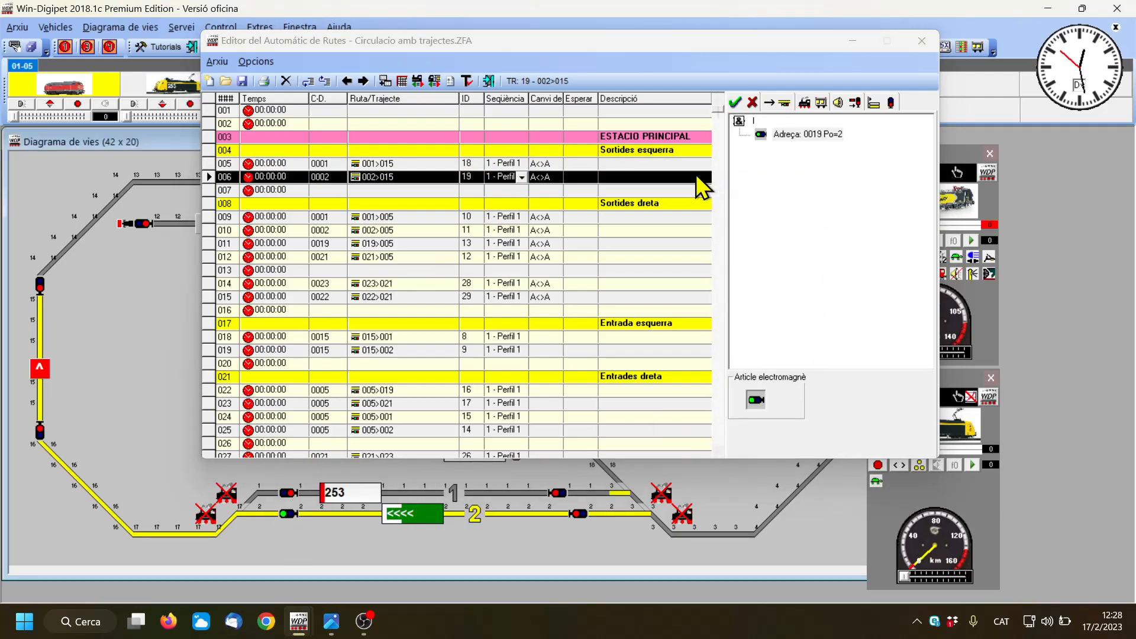
Step: Add track 1's green exit signal as a condition for route 001>005 under Sortides dreta
{"action": "left_click", "coordinate": [521, 283]}
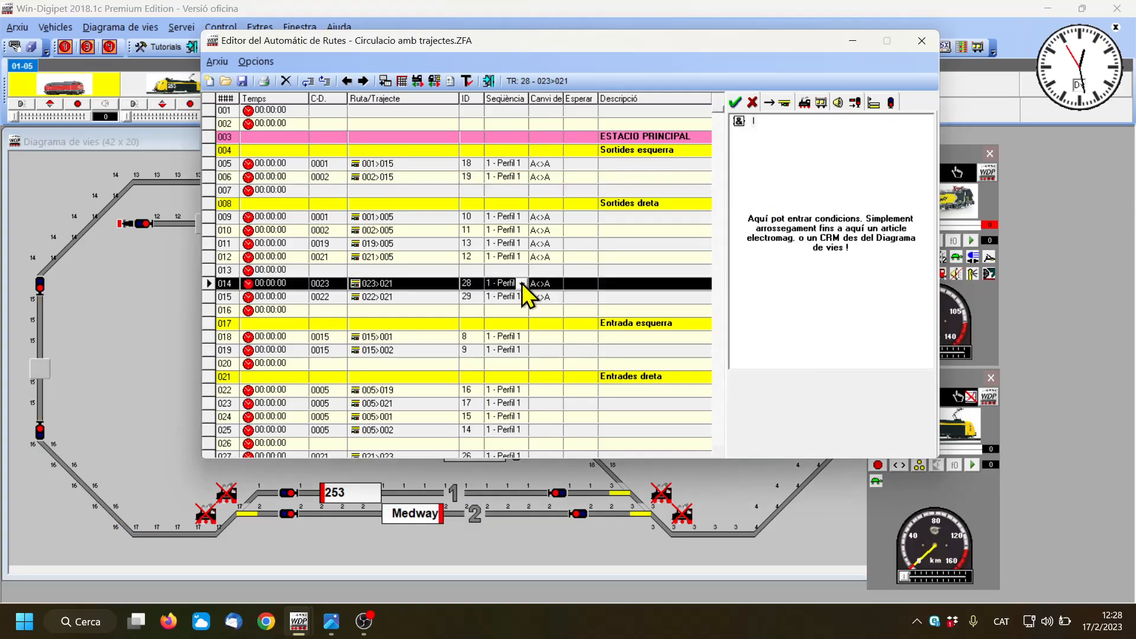
{"action": "left_click", "coordinate": [525, 244]}
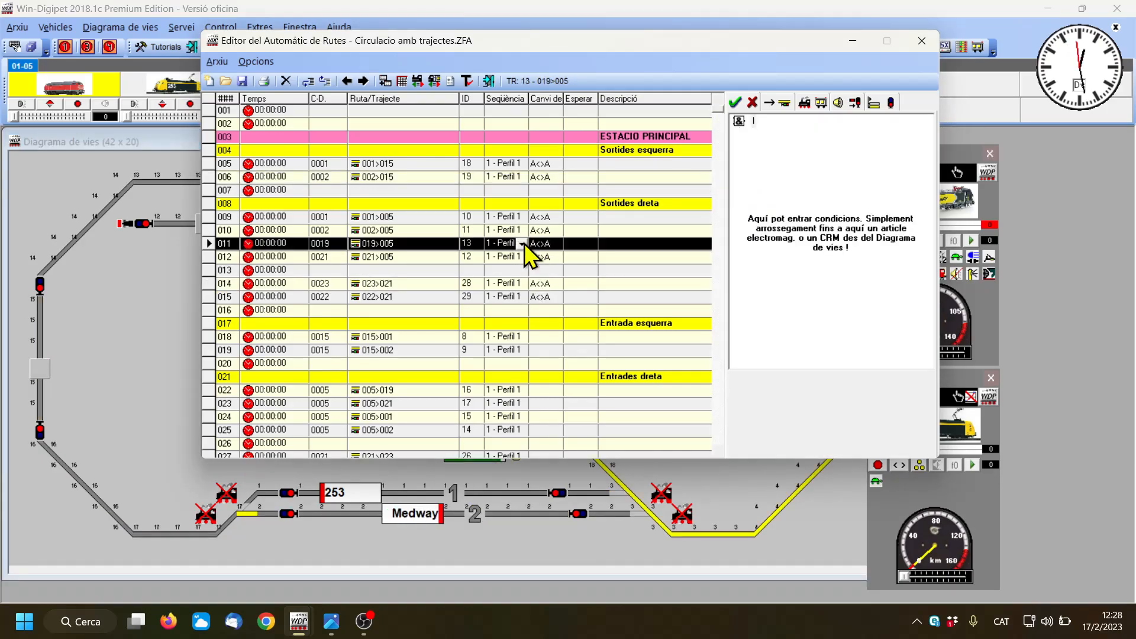
{"action": "left_click", "coordinate": [523, 218]}
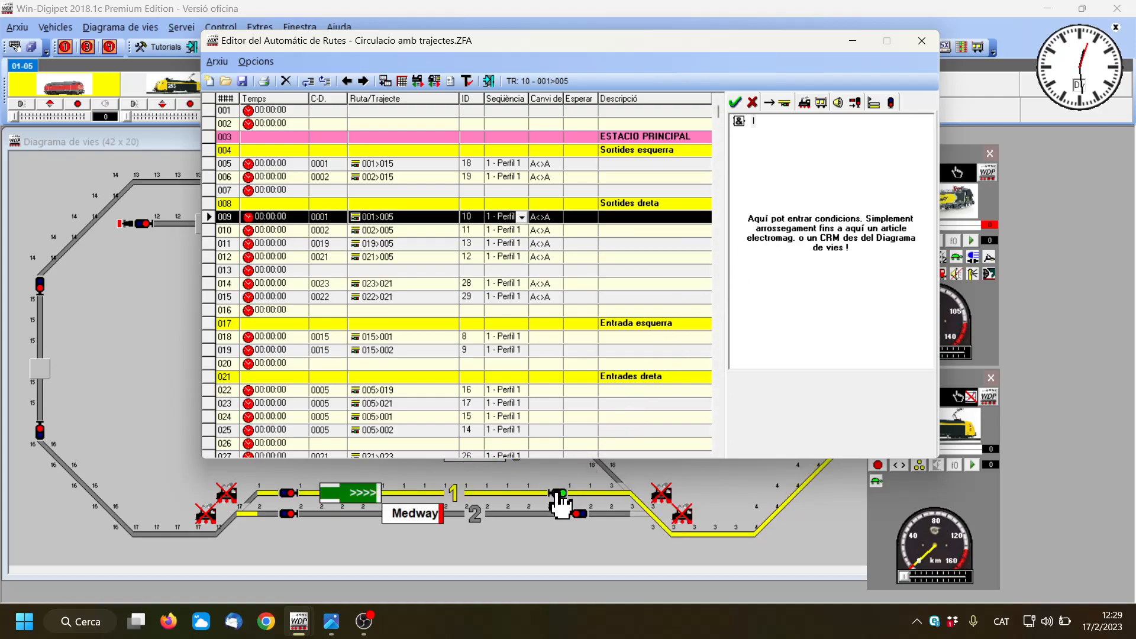
Step: Add the green exit signals of main station tracks 1 and 2 (addresses 0021 and 0020) as conditions for routes 001>005 and 002>005 respectively
{"action": "left_click_drag", "start_coordinate": [561, 497], "coordinate": [786, 188]}
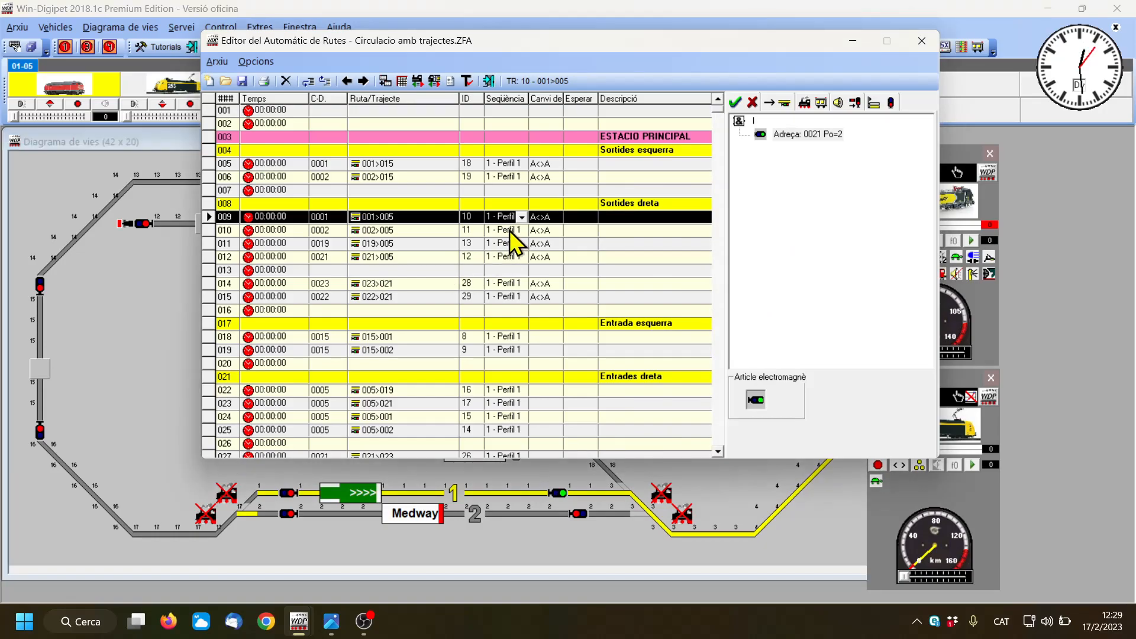
{"action": "left_click", "coordinate": [511, 232]}
{"action": "left_click_drag", "start_coordinate": [583, 517], "coordinate": [792, 191]}
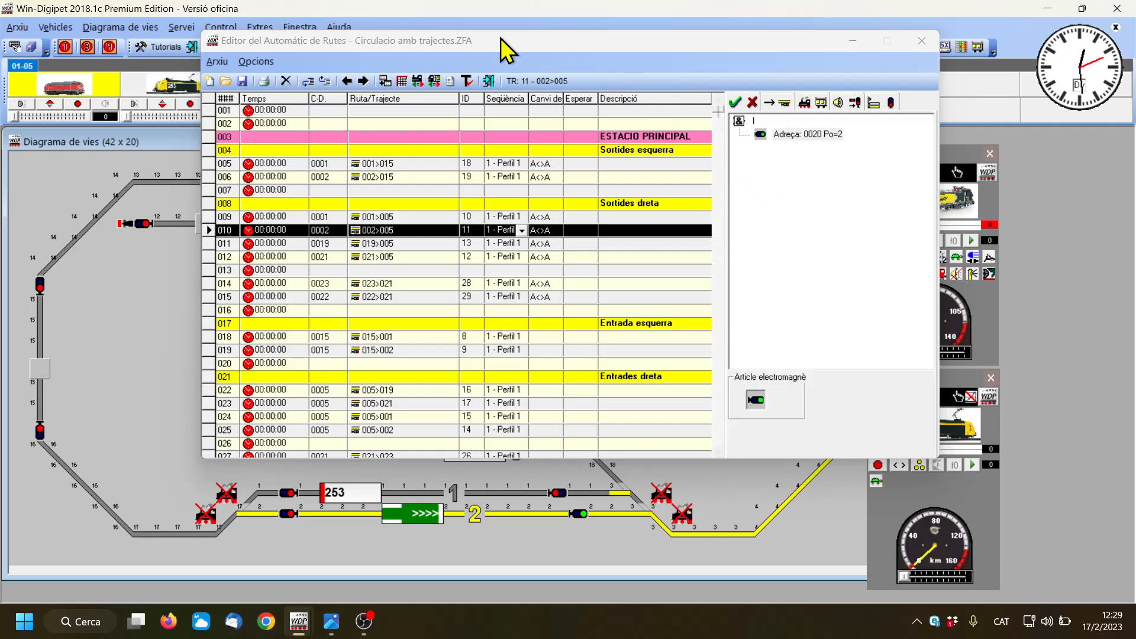
Step: Add the green exit signals of tracks 3 and 4 (addresses 0035 and 0036) as conditions for routes 019>005 and 021>005 respectively
{"action": "left_click_drag", "start_coordinate": [489, 42], "coordinate": [26, 21]}
{"action": "left_click", "coordinate": [36, 222]}
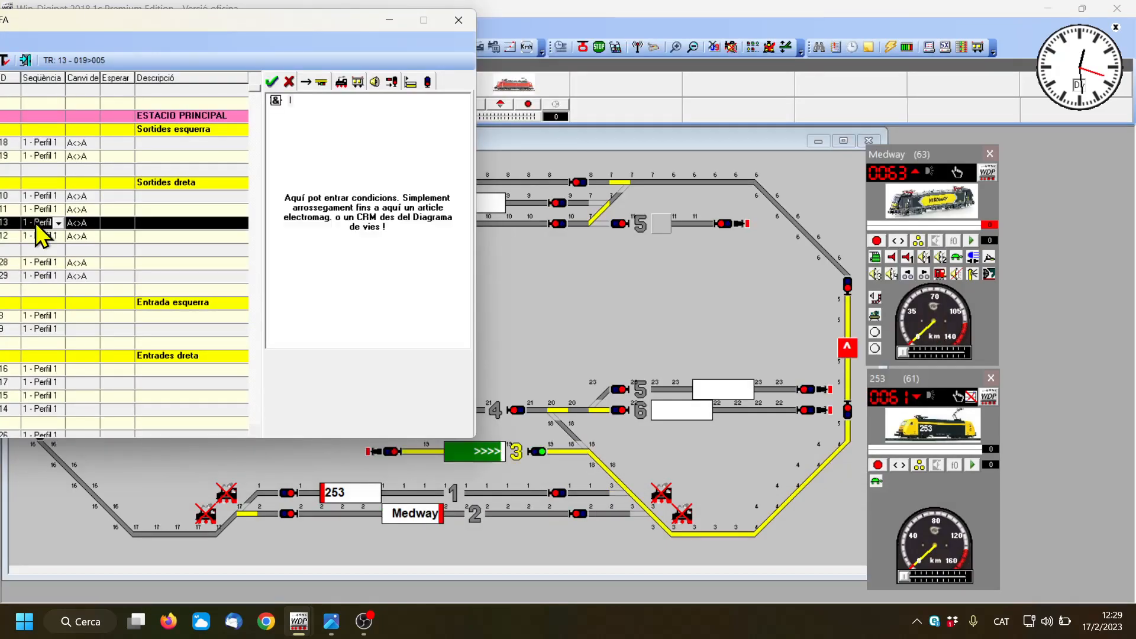
{"action": "left_click_drag", "start_coordinate": [540, 455], "coordinate": [335, 163]}
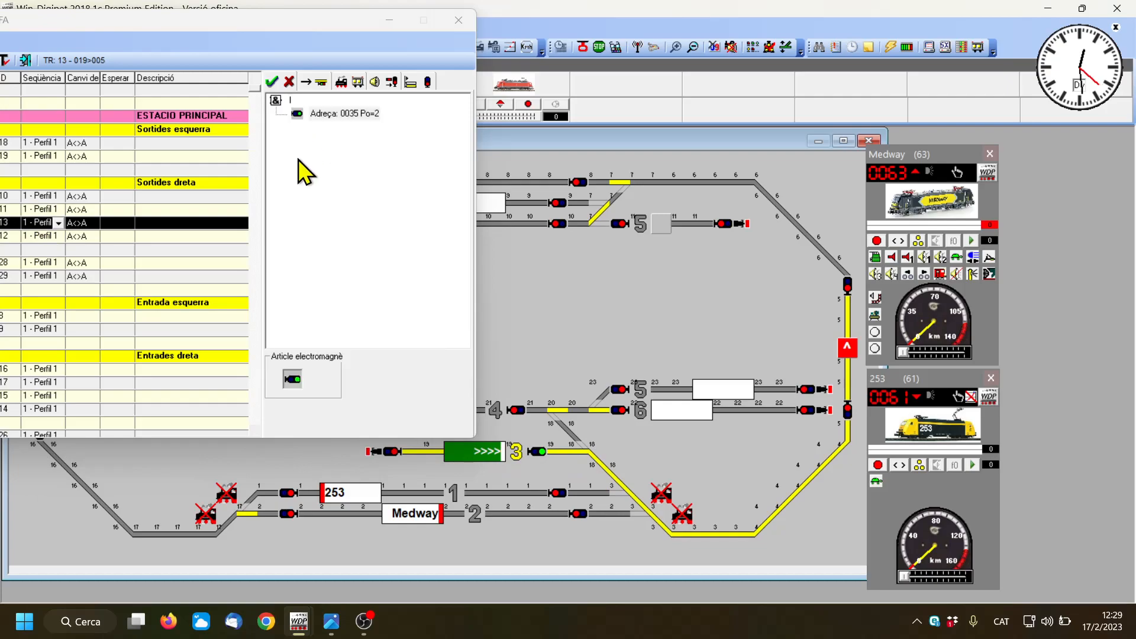
{"action": "left_click", "coordinate": [41, 235]}
{"action": "left_click", "coordinate": [42, 237]}
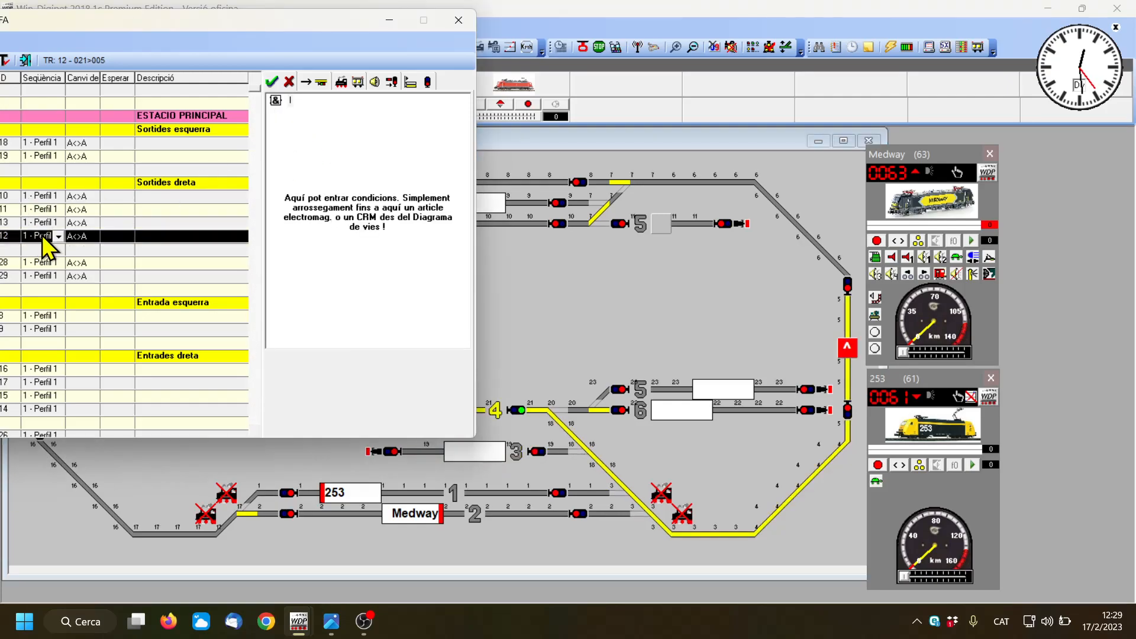
{"action": "left_click_drag", "start_coordinate": [523, 414], "coordinate": [312, 146]}
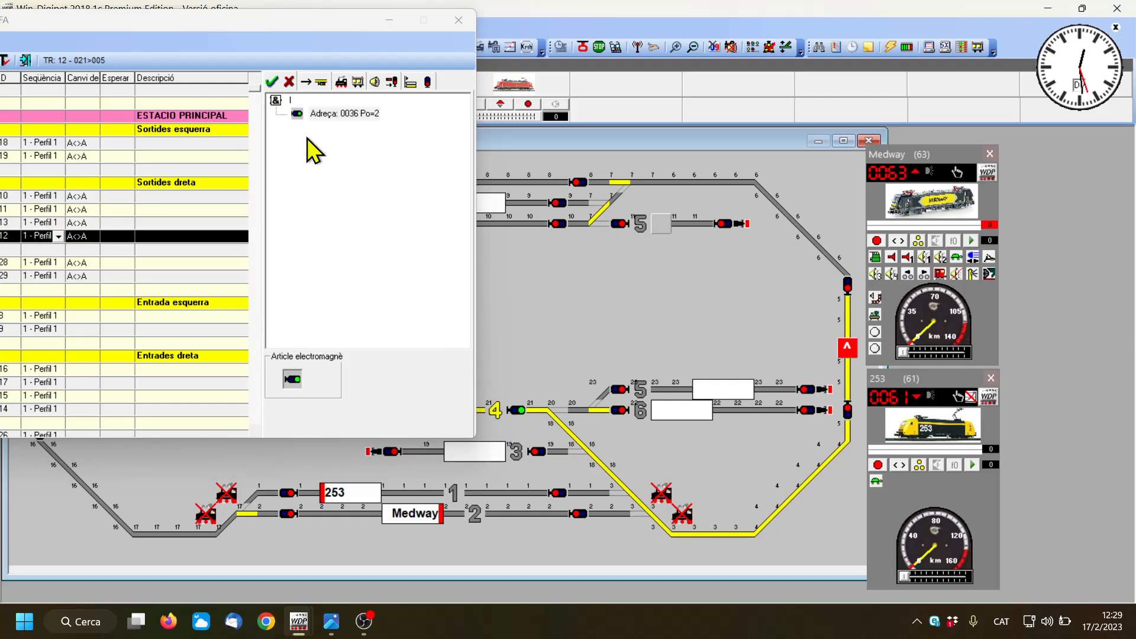
Step: Add the green signals of tracks 5 and 6 (addresses 0033 and 0034) as conditions for routes 023>021 and 022>021 respectively
{"action": "left_click", "coordinate": [56, 262]}
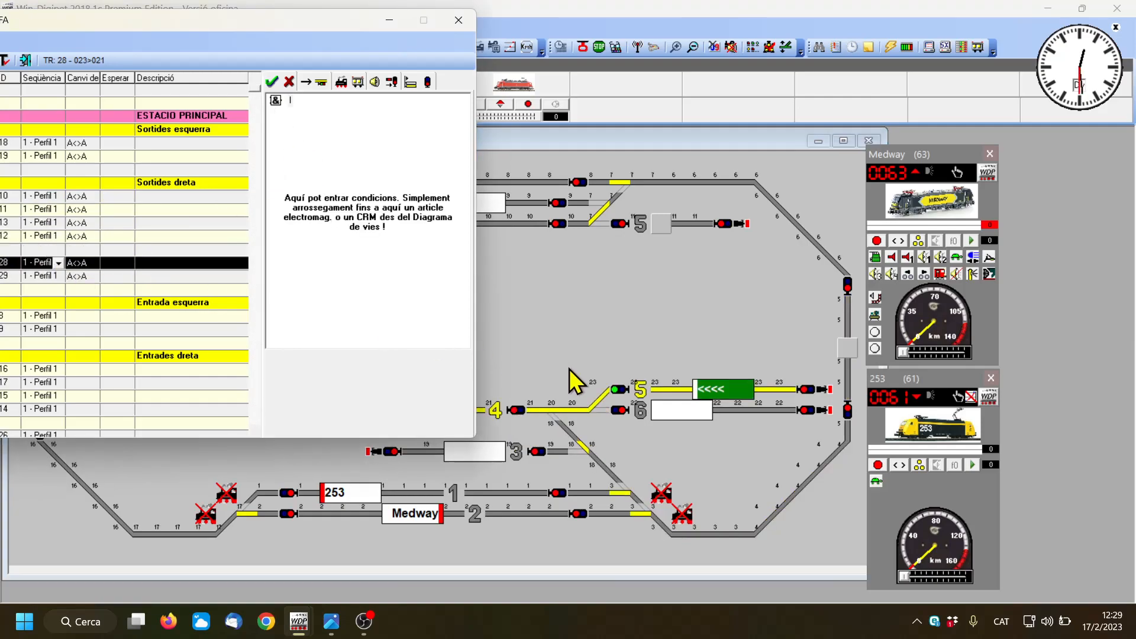
{"action": "left_click_drag", "start_coordinate": [619, 391], "coordinate": [288, 132]}
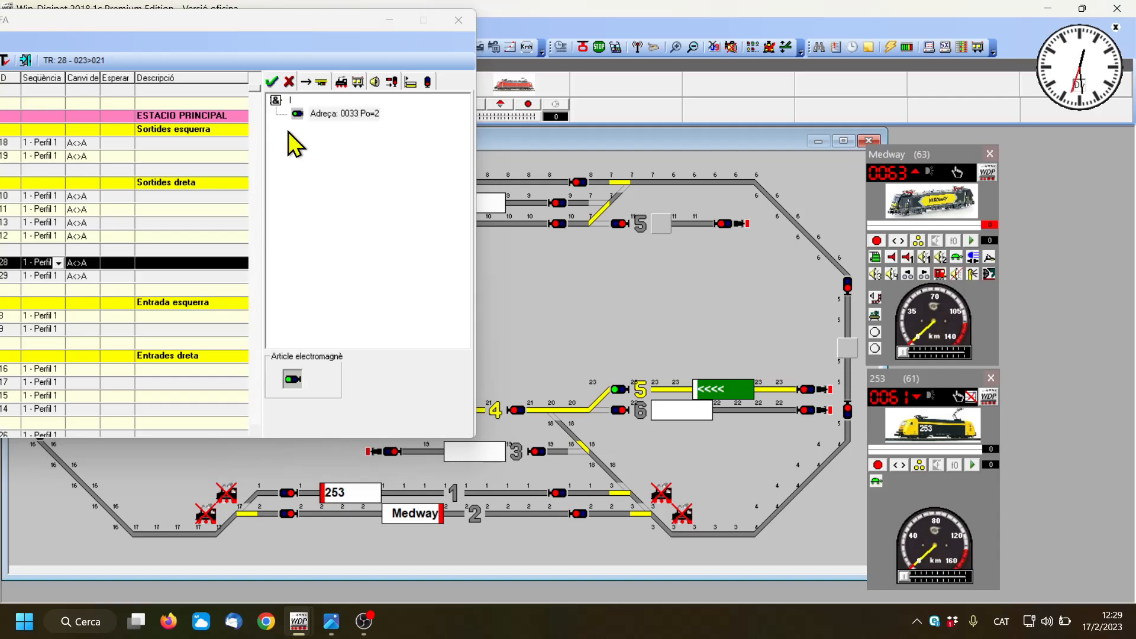
{"action": "left_click", "coordinate": [50, 276]}
{"action": "left_click_drag", "start_coordinate": [618, 412], "coordinate": [306, 151]}
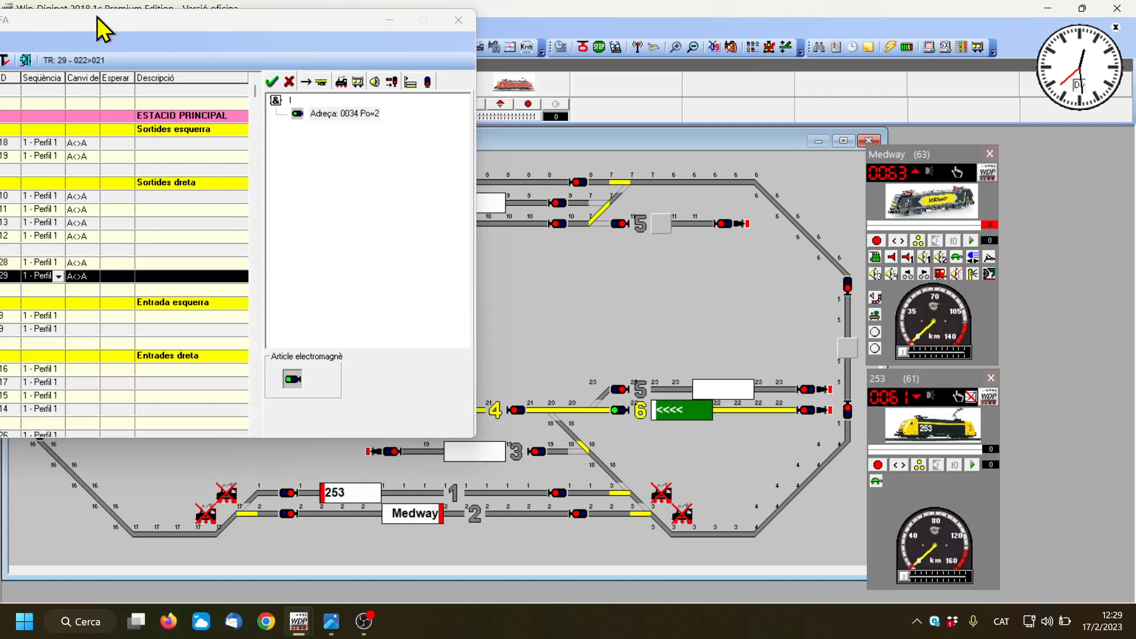
Step: Show the successive paths settings (Camins successius) for route 001>015 in the Sortides esquerra group
{"action": "left_click_drag", "start_coordinate": [108, 26], "coordinate": [454, 30]}
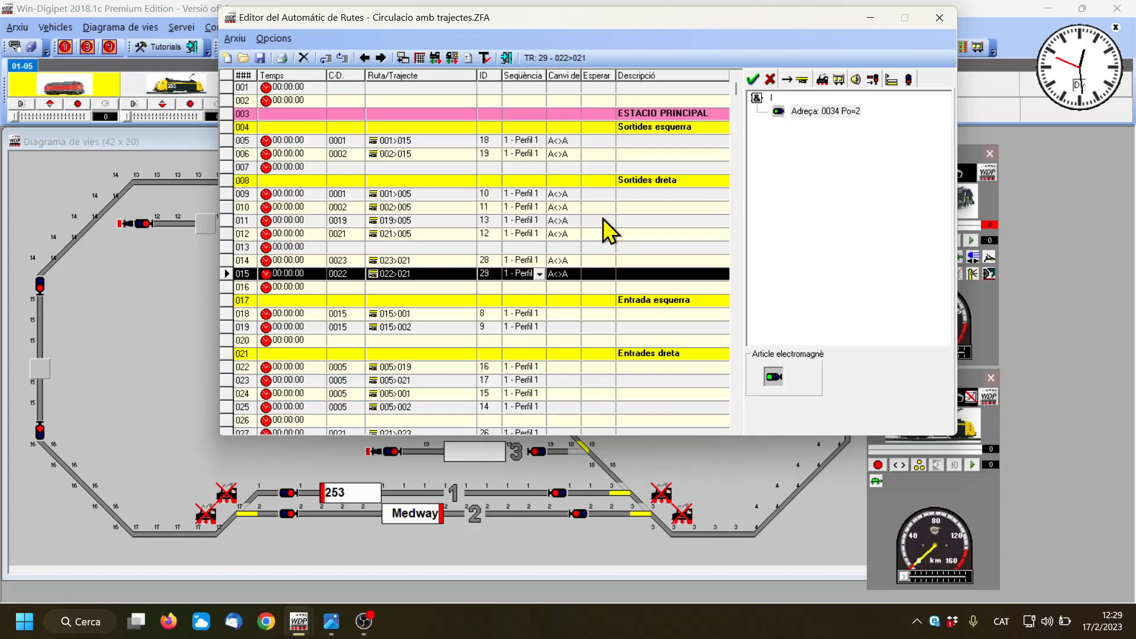
{"action": "left_click", "coordinate": [442, 140]}
{"action": "left_click_drag", "start_coordinate": [531, 24], "coordinate": [494, 260]}
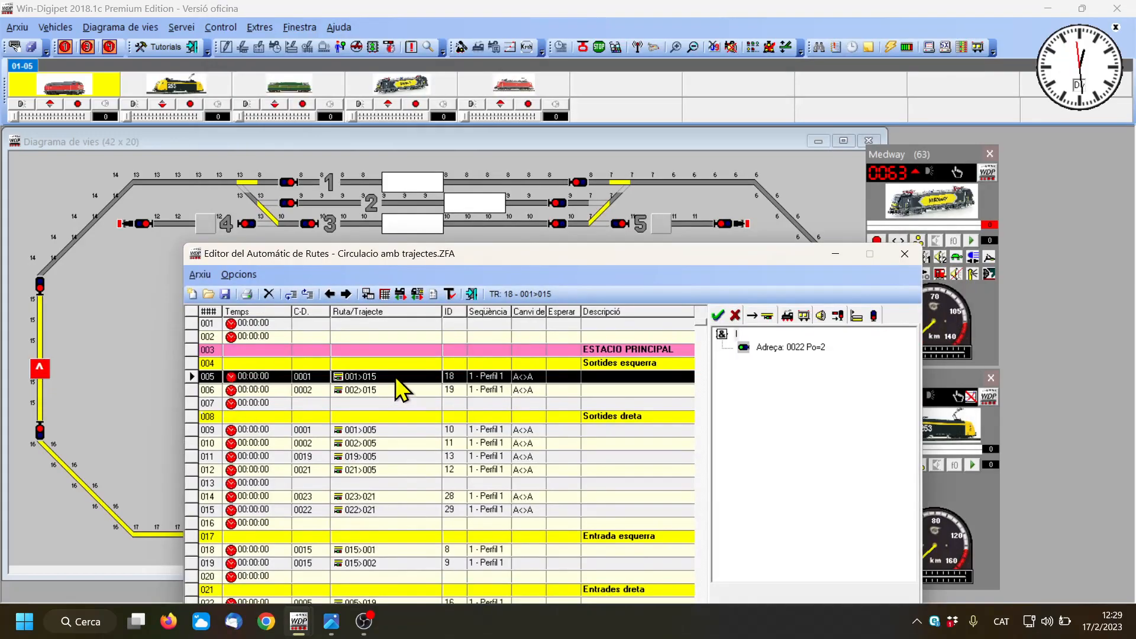
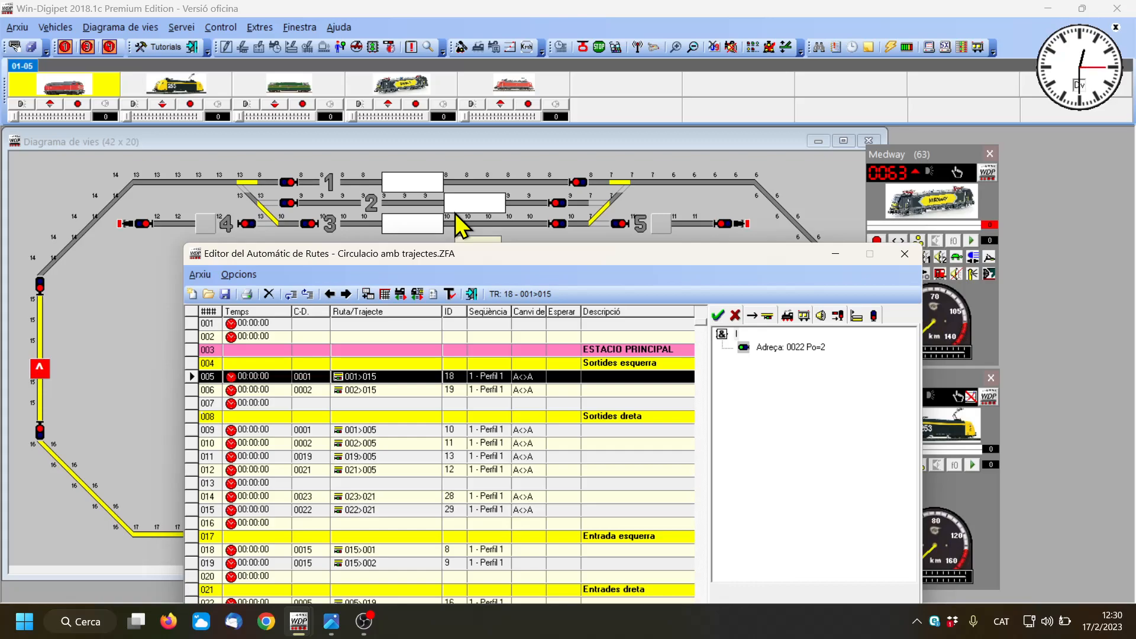
{"action": "left_click", "coordinate": [760, 314]}
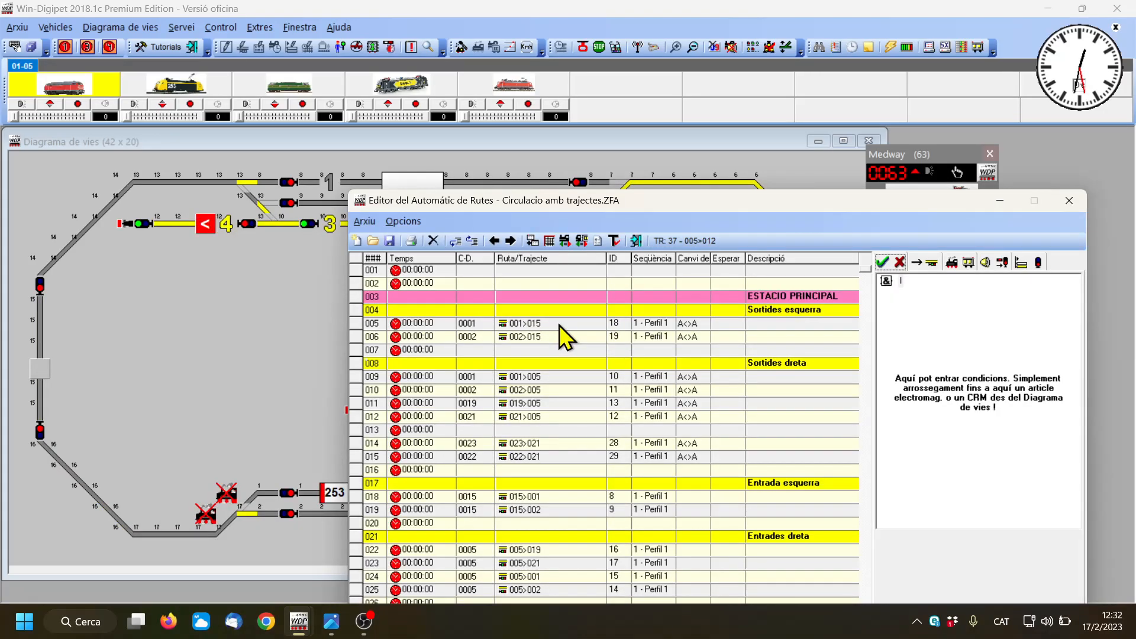
{"action": "left_click", "coordinate": [559, 325]}
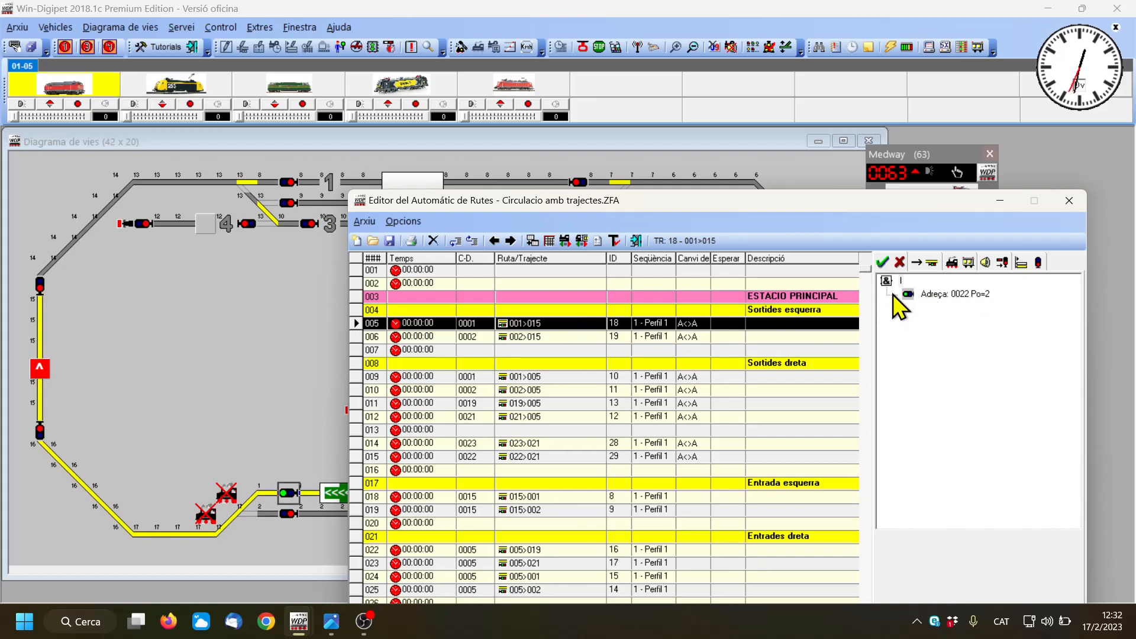
{"action": "left_click", "coordinate": [926, 264]}
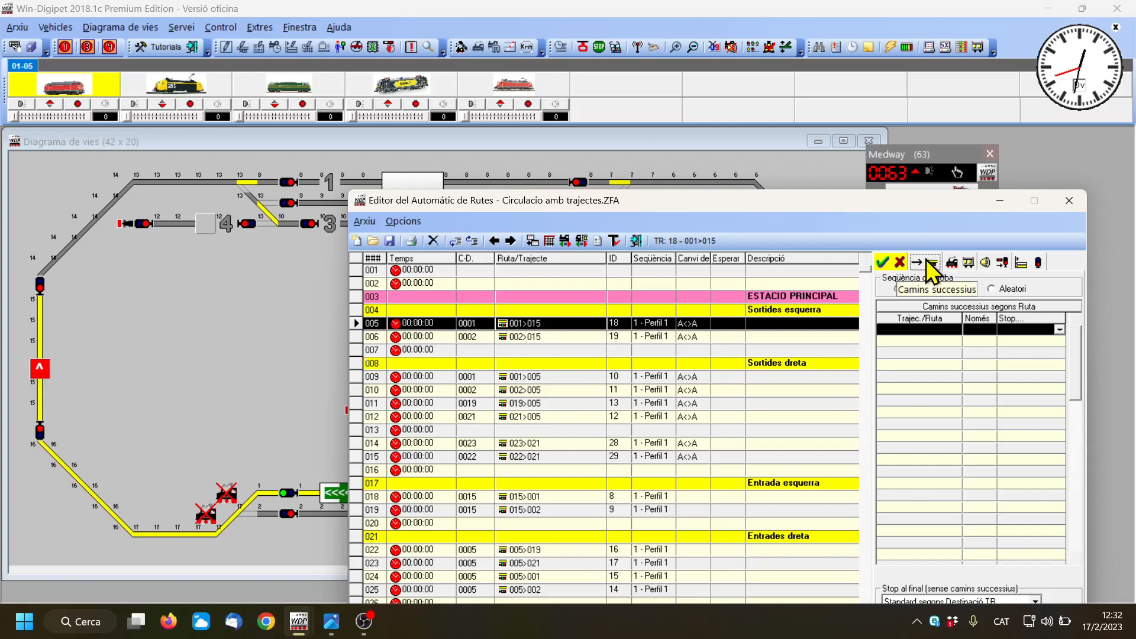
Step: Add routes 015>011, 015>008, 015>009 and 015>010 of the secondary station as successive paths of route 001>015
{"action": "left_click_drag", "start_coordinate": [854, 205], "coordinate": [690, 275]}
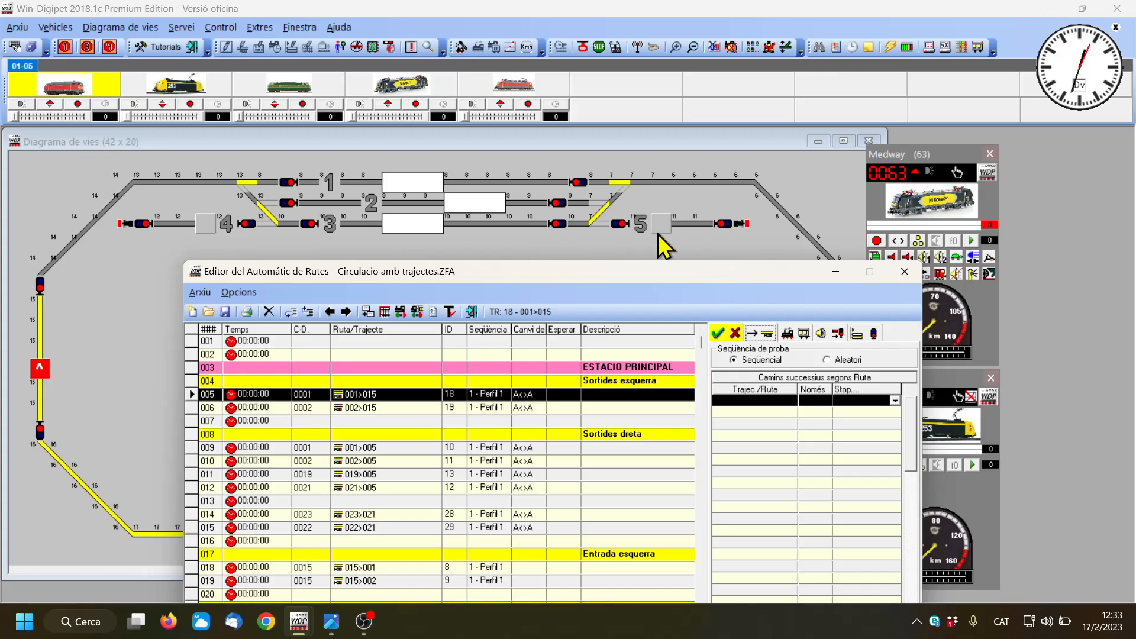
{"action": "scroll", "coordinate": [471, 444], "scroll_direction": "down", "scroll_amount": 5}
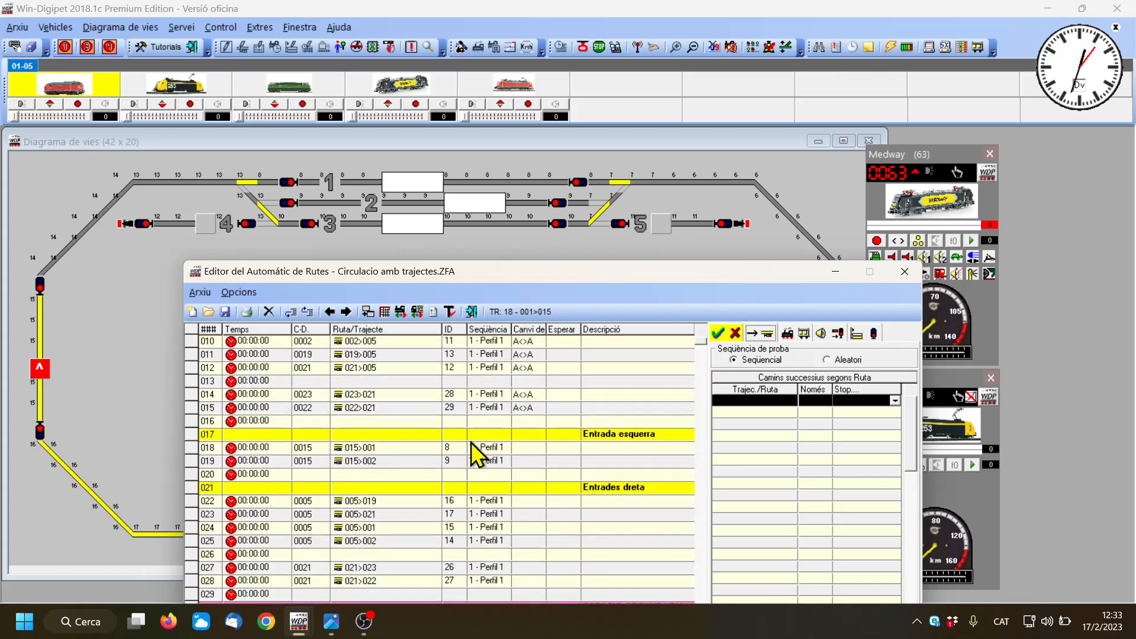
{"action": "scroll", "coordinate": [471, 442], "scroll_direction": "down", "scroll_amount": 4}
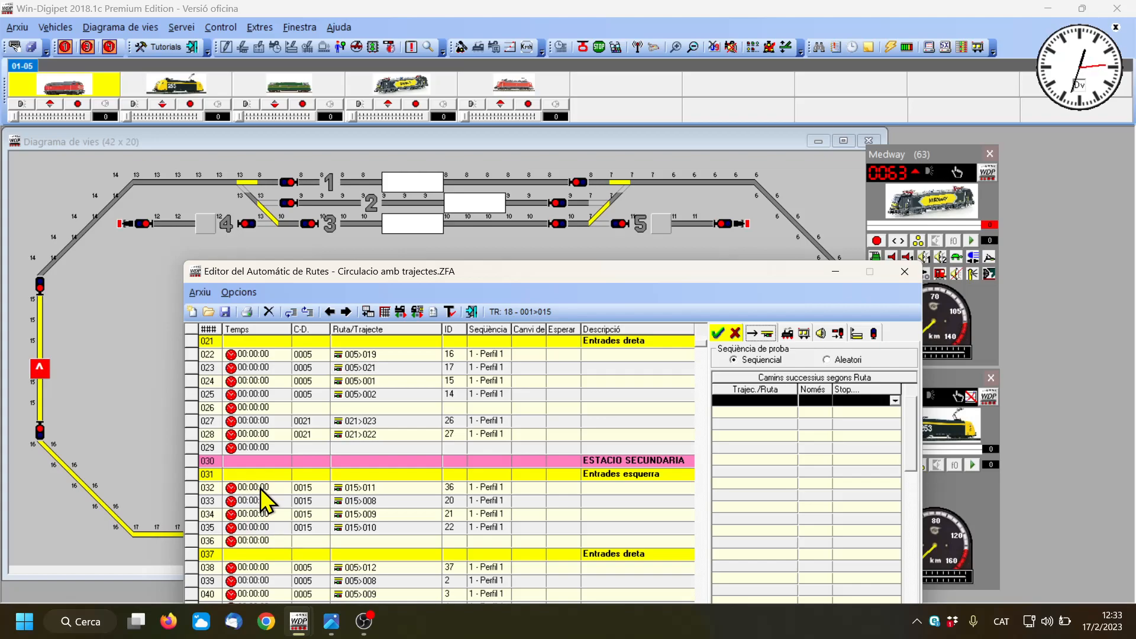
{"action": "left_click_drag", "start_coordinate": [260, 486], "coordinate": [743, 402]}
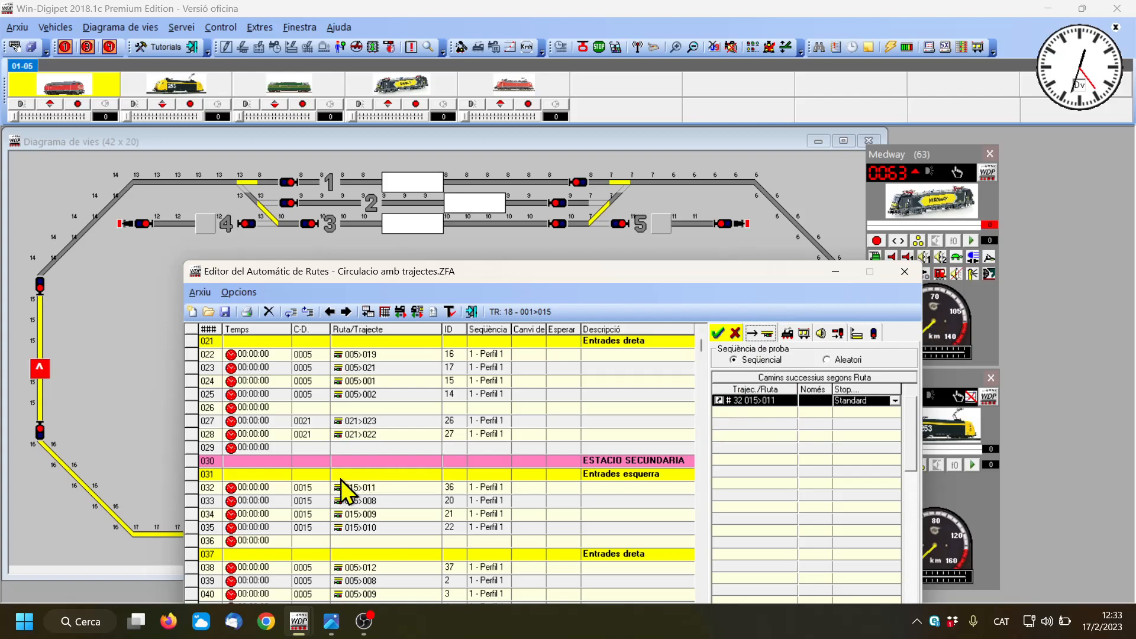
{"action": "left_click_drag", "start_coordinate": [258, 501], "coordinate": [743, 411]}
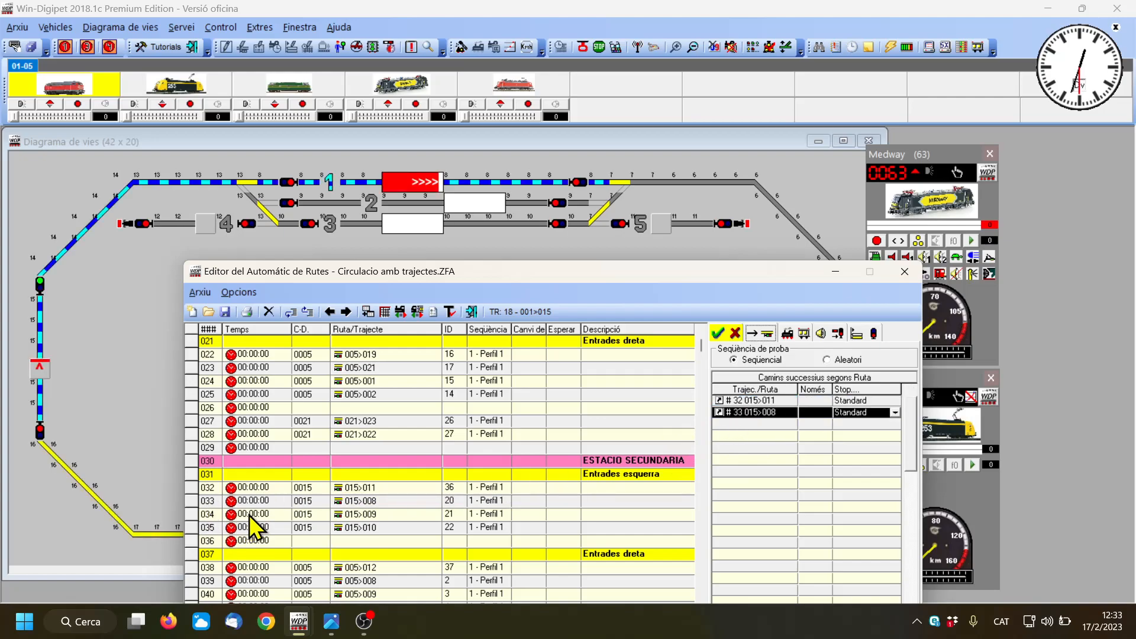
{"action": "left_click_drag", "start_coordinate": [248, 513], "coordinate": [750, 424]}
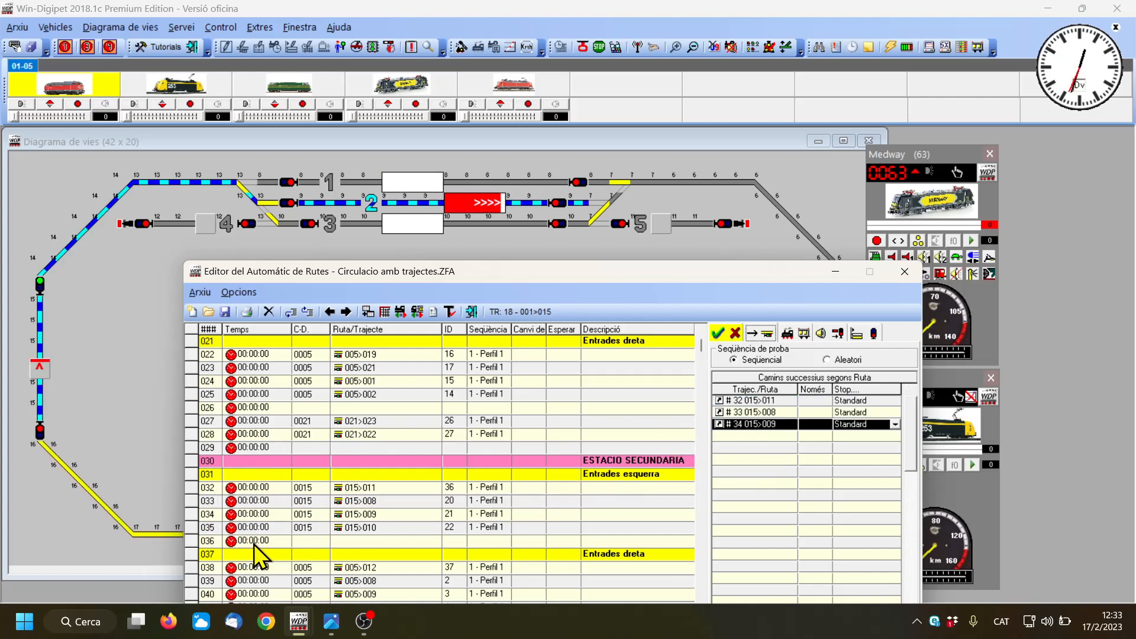
{"action": "left_click_drag", "start_coordinate": [256, 527], "coordinate": [734, 435]}
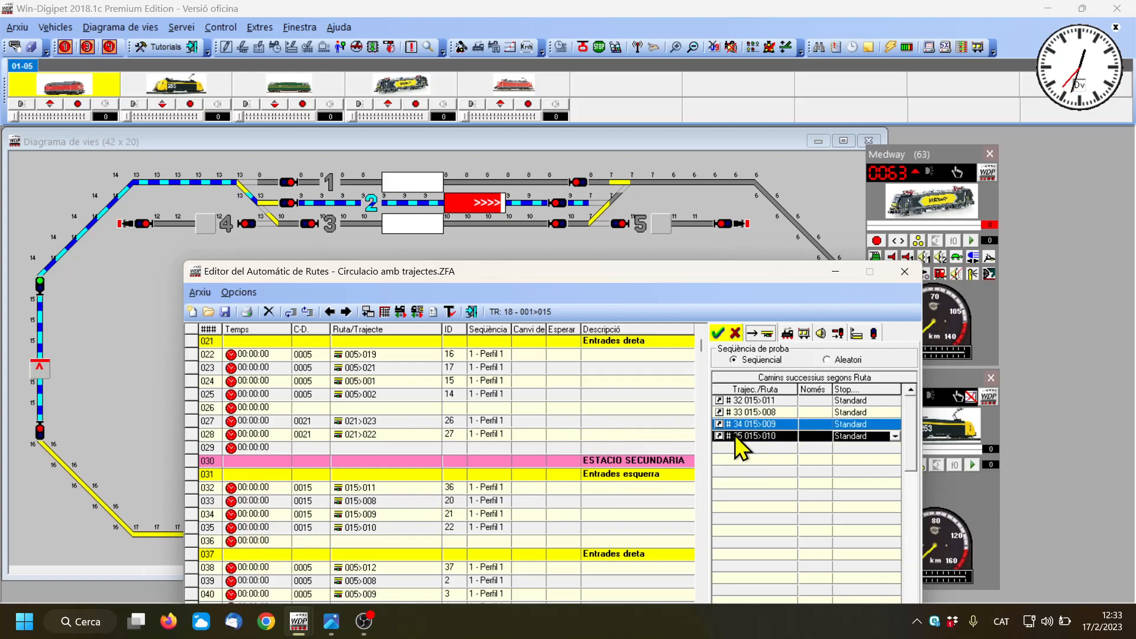
Step: Examine each of the four successive paths of route 001>015 on the track diagram
{"action": "left_click", "coordinate": [759, 399]}
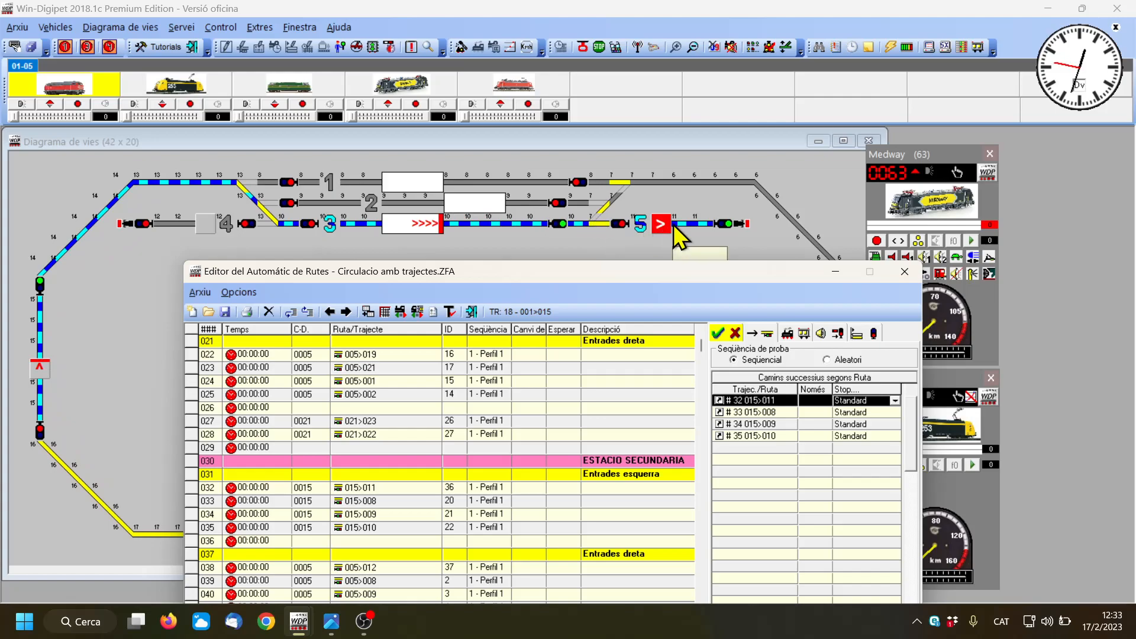
{"action": "left_click", "coordinate": [755, 414]}
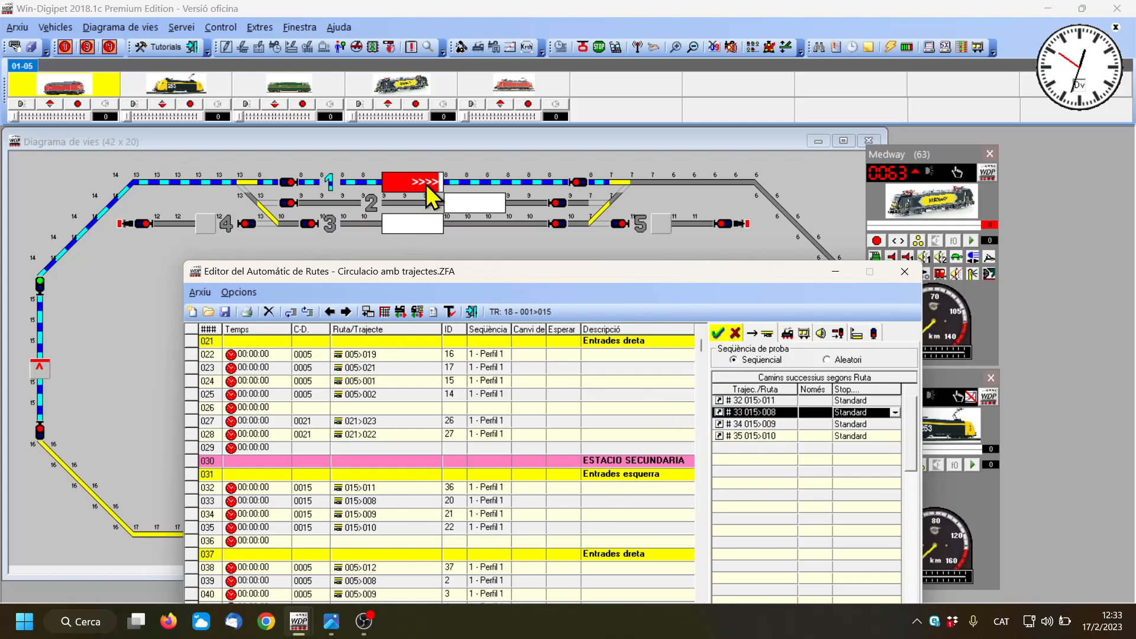
{"action": "left_click", "coordinate": [759, 426]}
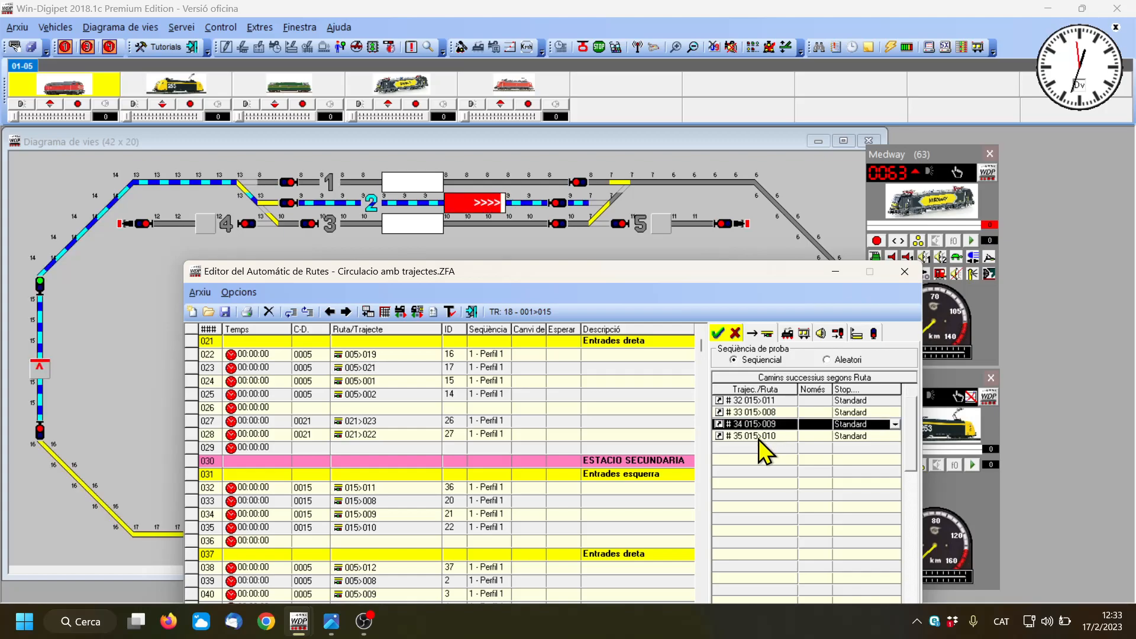
{"action": "left_click", "coordinate": [758, 438]}
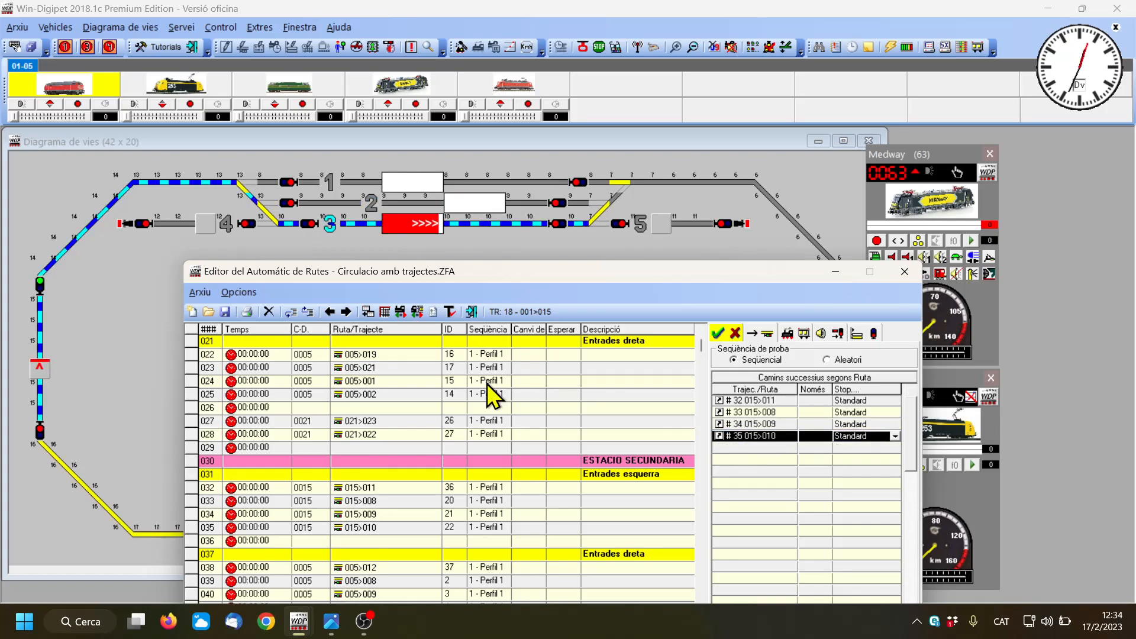
Step: Review the signal condition of route 001>015 against its departure track and signal on the track diagram
{"action": "scroll", "coordinate": [487, 383], "scroll_direction": "up", "scroll_amount": 3}
{"action": "scroll", "coordinate": [488, 383], "scroll_direction": "up", "scroll_amount": 4}
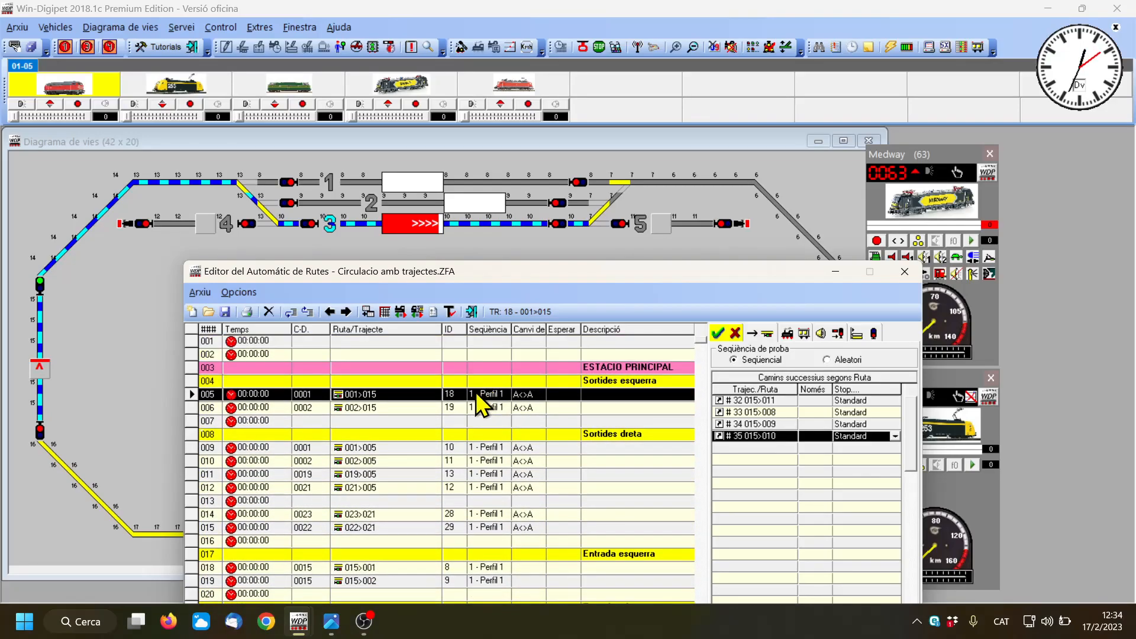
{"action": "left_click", "coordinate": [490, 394]}
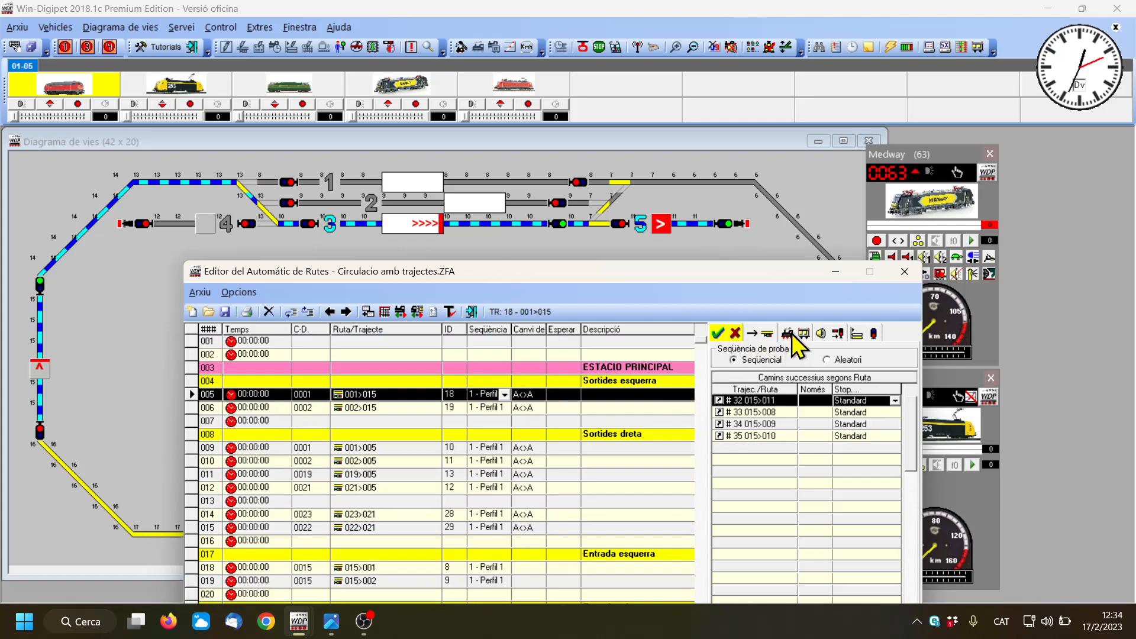
{"action": "left_click", "coordinate": [726, 332]}
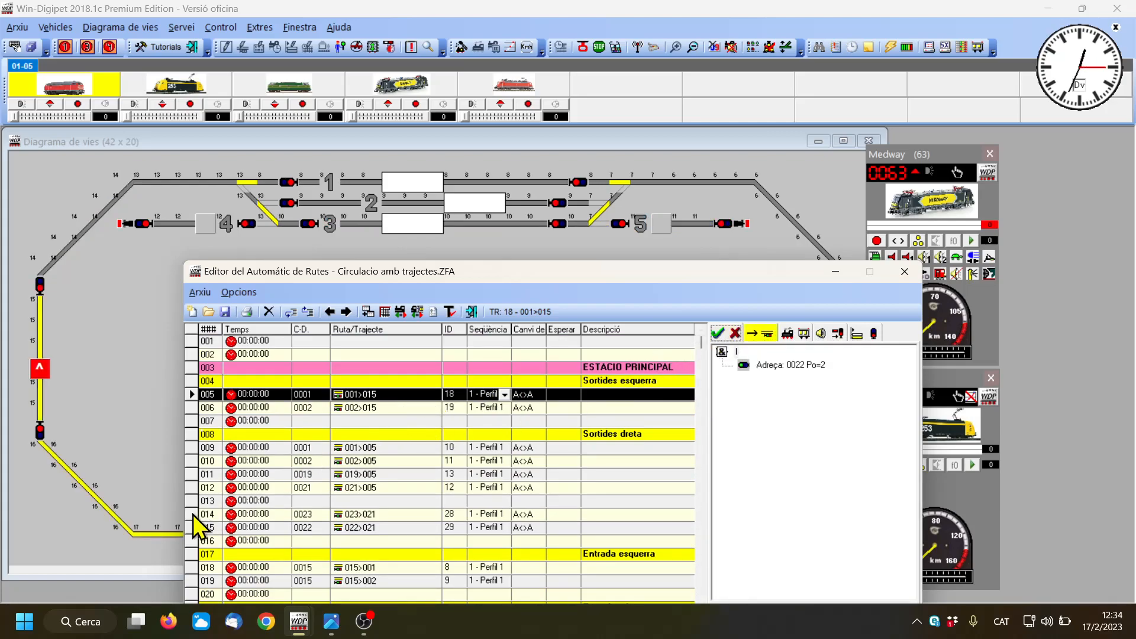
{"action": "left_click_drag", "start_coordinate": [469, 272], "coordinate": [777, 267]}
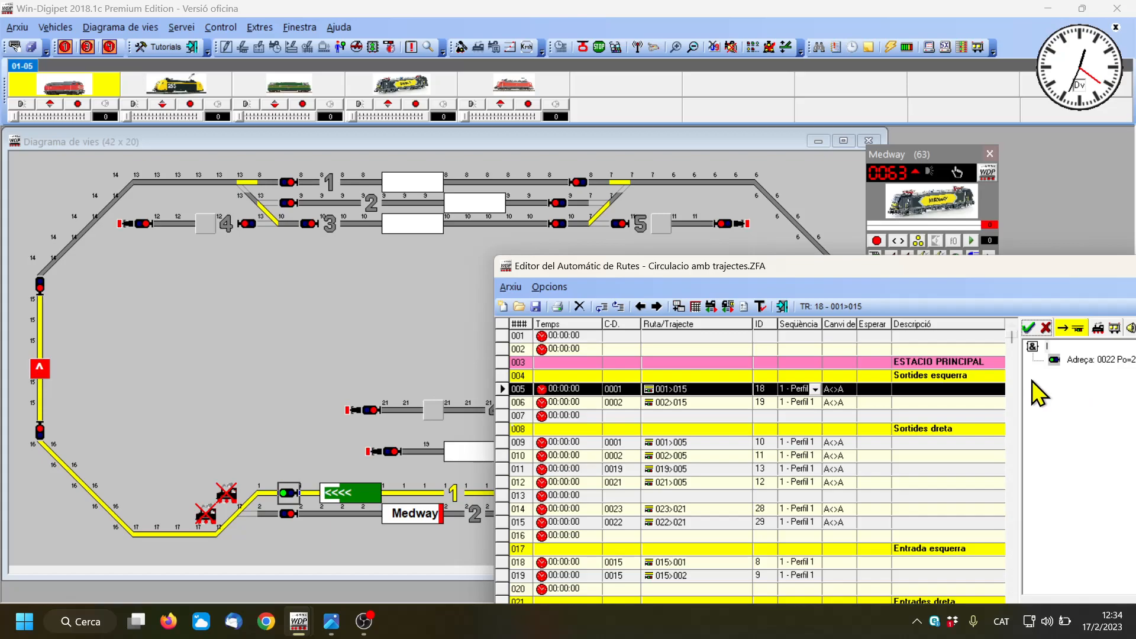
{"action": "mouse_move", "coordinate": [1056, 363]}
{"action": "left_click_drag", "start_coordinate": [904, 271], "coordinate": [867, 277]}
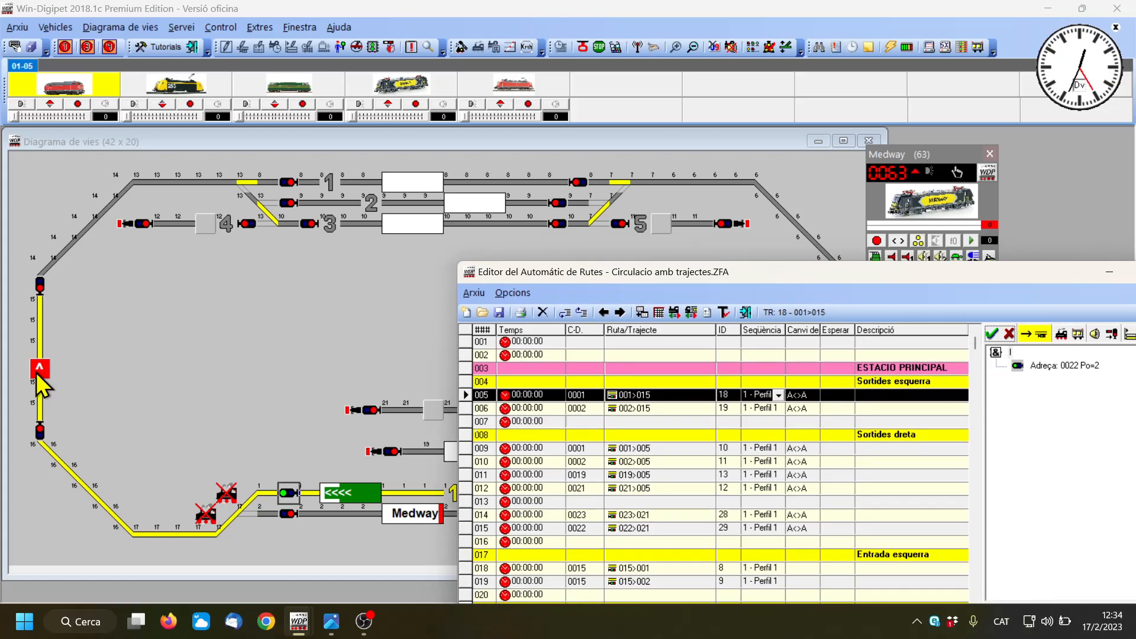
Step: Return to the successive paths of route 001>015 and recheck where each one leads on the track diagram
{"action": "left_click", "coordinate": [1034, 335]}
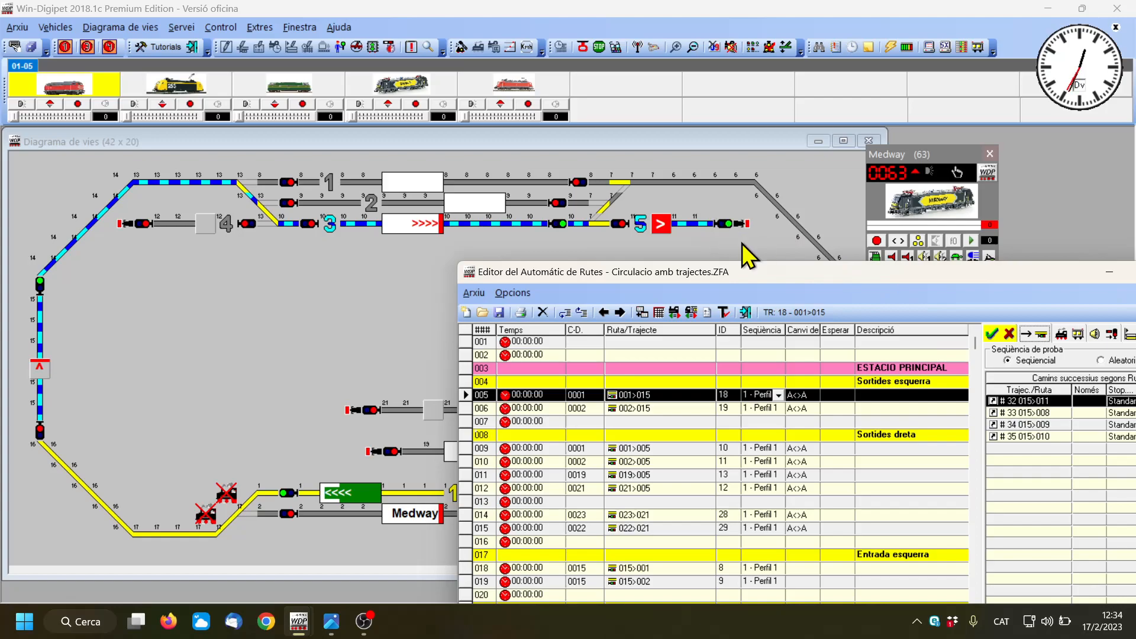
{"action": "left_click", "coordinate": [1032, 412]}
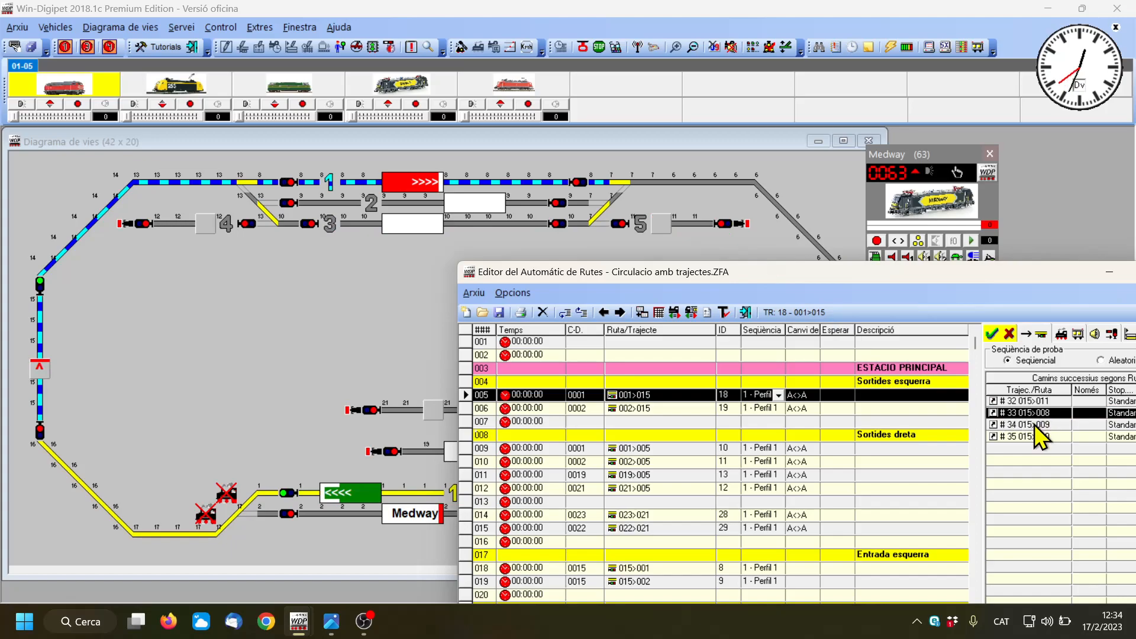
{"action": "left_click", "coordinate": [1034, 424]}
{"action": "left_click", "coordinate": [1034, 435]}
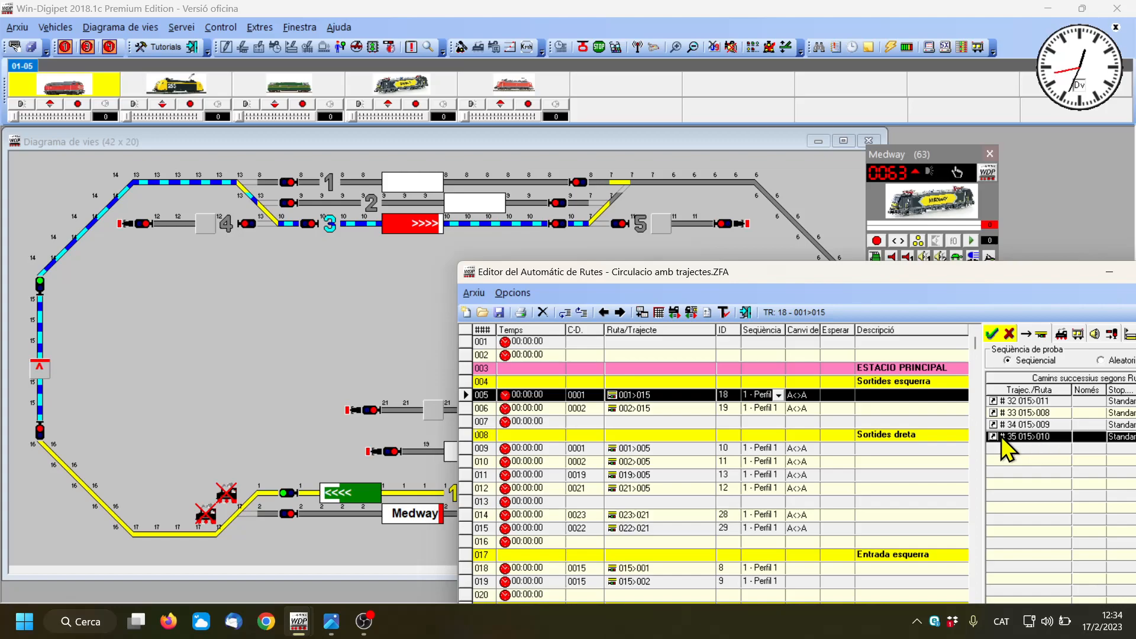
Step: Review the signal condition of route 002>015 against its departure track and signal on the track diagram
{"action": "left_click", "coordinate": [683, 406]}
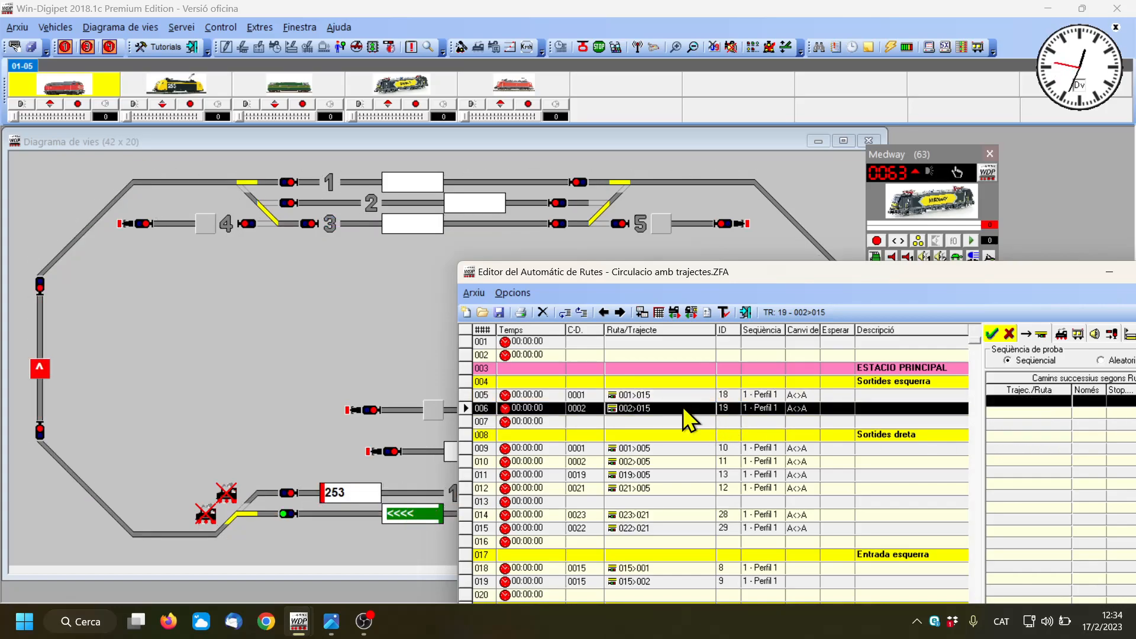
{"action": "mouse_move", "coordinate": [407, 516]}
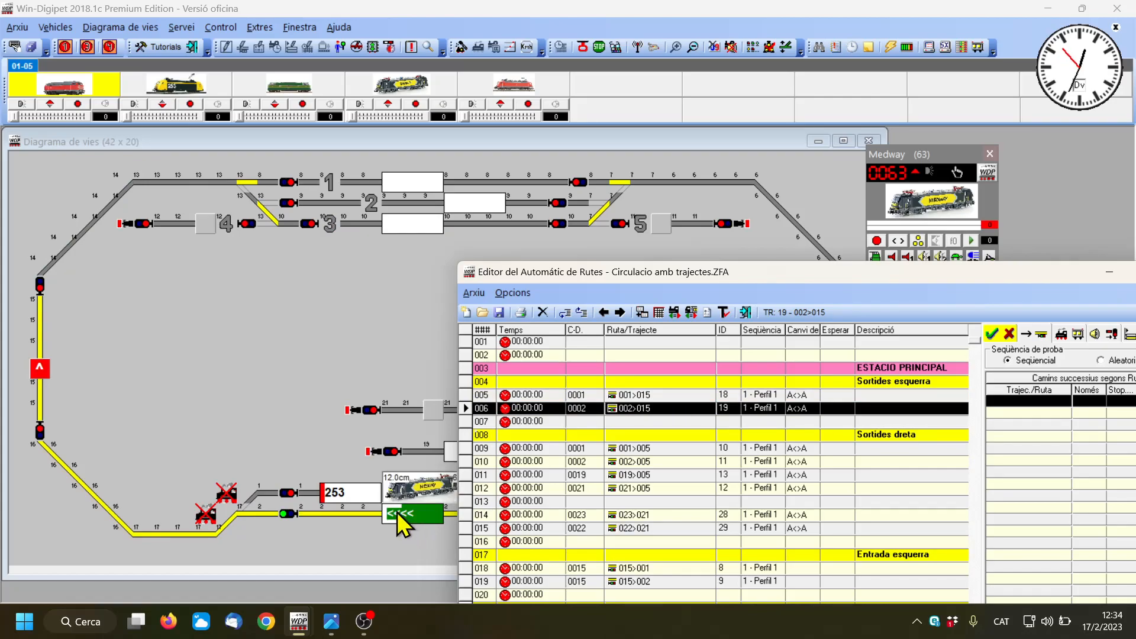
{"action": "left_click", "coordinate": [1004, 336]}
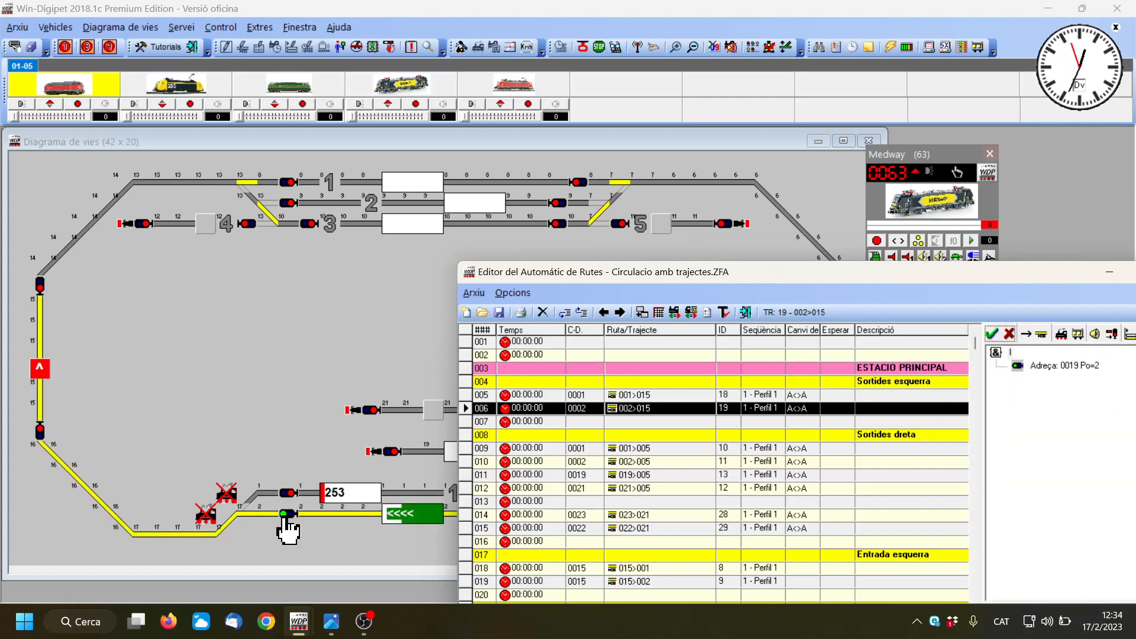
Step: Add routes 015>011, 015>008, 015>009 and 015>010 of the secondary station as successive paths of route 002>015
{"action": "left_click", "coordinate": [1041, 334]}
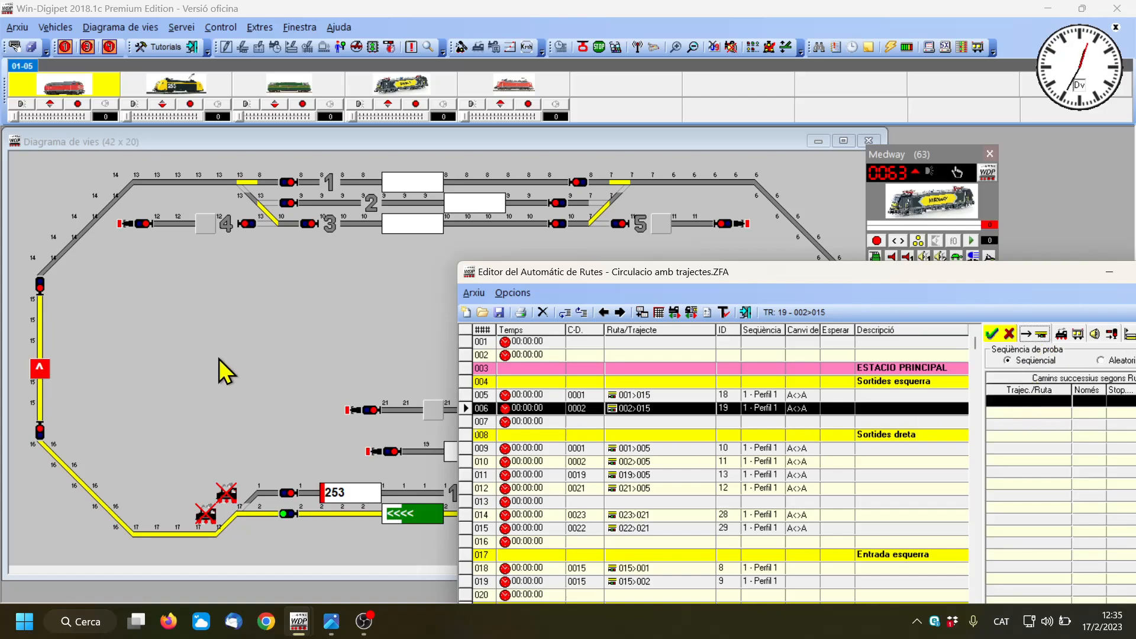
{"action": "scroll", "coordinate": [685, 471], "scroll_direction": "down", "scroll_amount": 1}
{"action": "scroll", "coordinate": [685, 473], "scroll_direction": "down", "scroll_amount": 1}
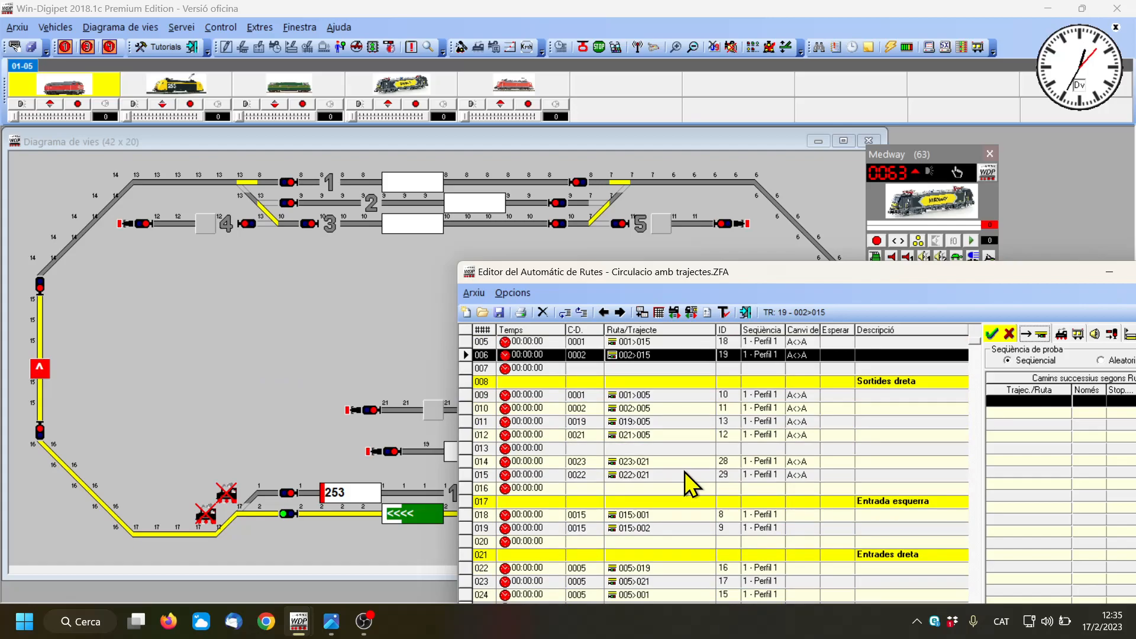
{"action": "scroll", "coordinate": [683, 471], "scroll_direction": "down", "scroll_amount": 4}
{"action": "scroll", "coordinate": [684, 470], "scroll_direction": "down", "scroll_amount": 1}
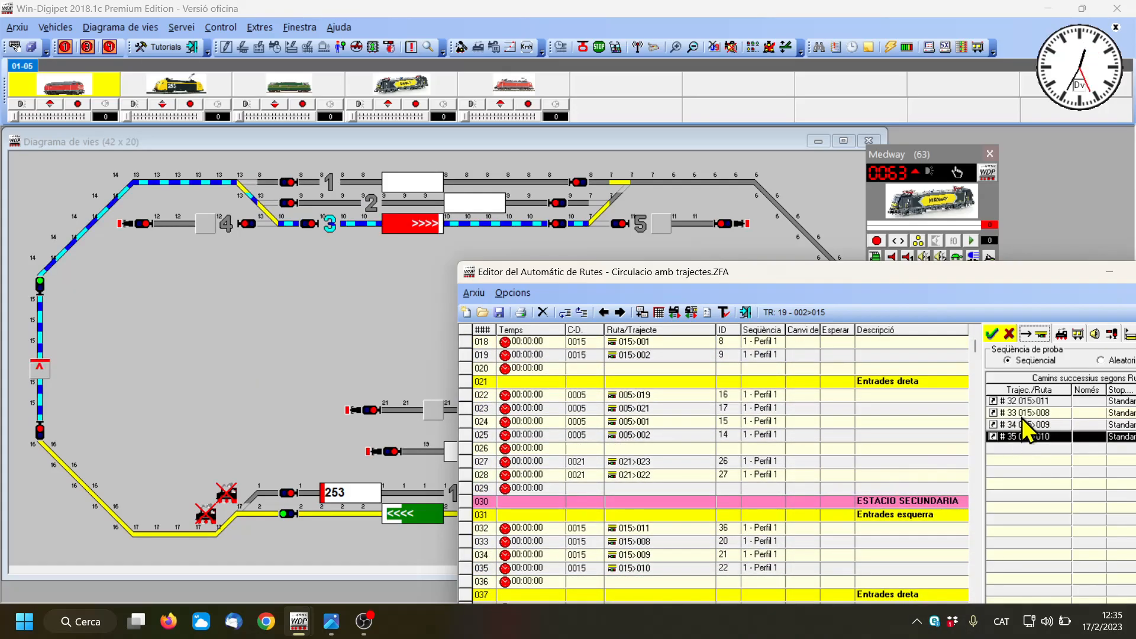
Step: Check where each of the four successive paths of route 002>015 leads on the track diagram
{"action": "left_click", "coordinate": [1025, 400]}
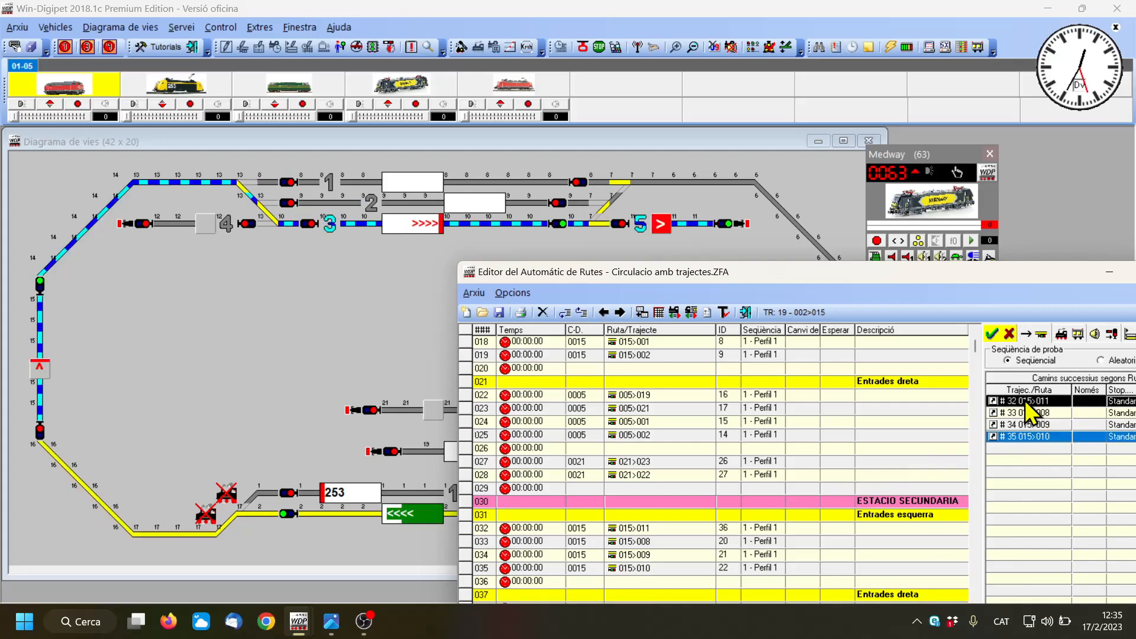
{"action": "left_click", "coordinate": [1026, 413]}
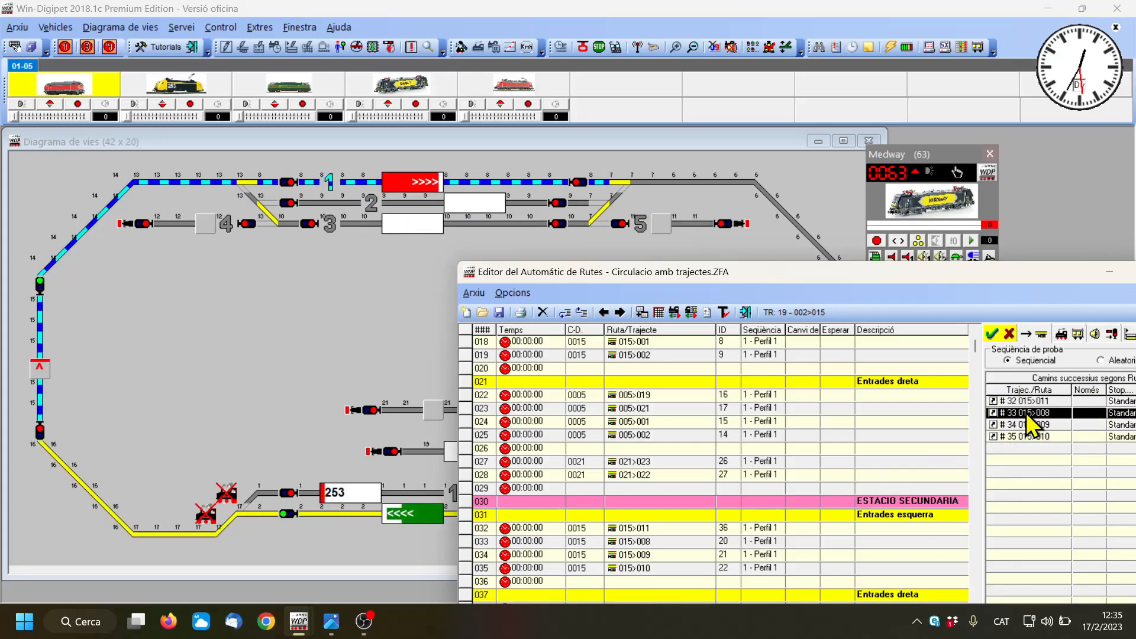
{"action": "left_click", "coordinate": [1027, 425]}
{"action": "left_click", "coordinate": [1032, 436]}
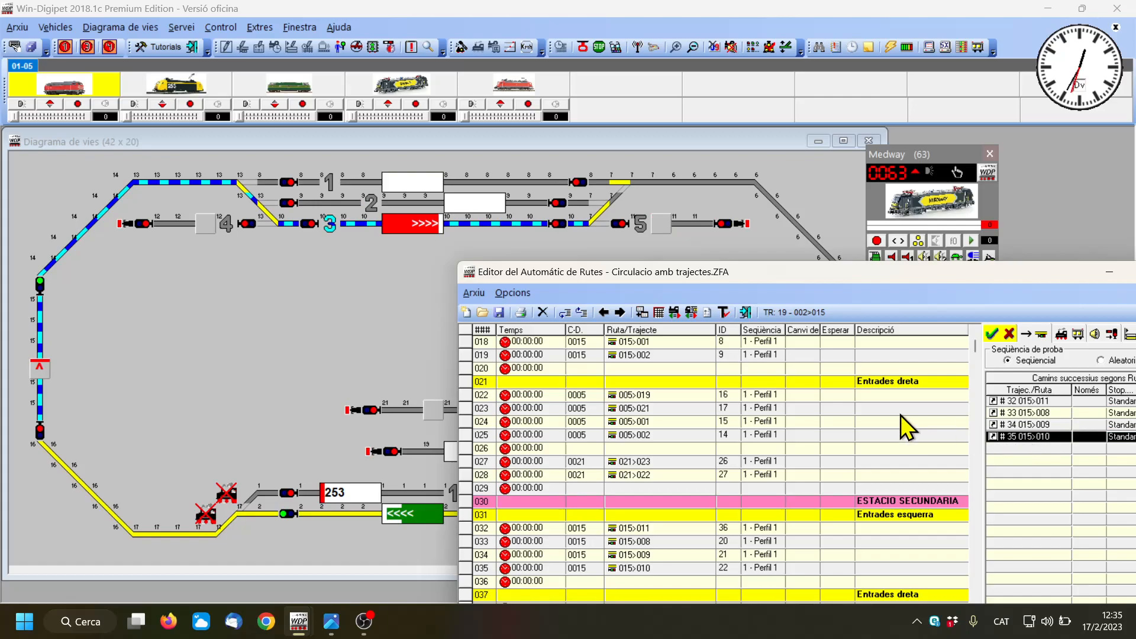
Step: Add the end signal of track 5, address 0040 in position 2, as a condition of route 015>011
{"action": "left_click_drag", "start_coordinate": [757, 273], "coordinate": [721, 45]}
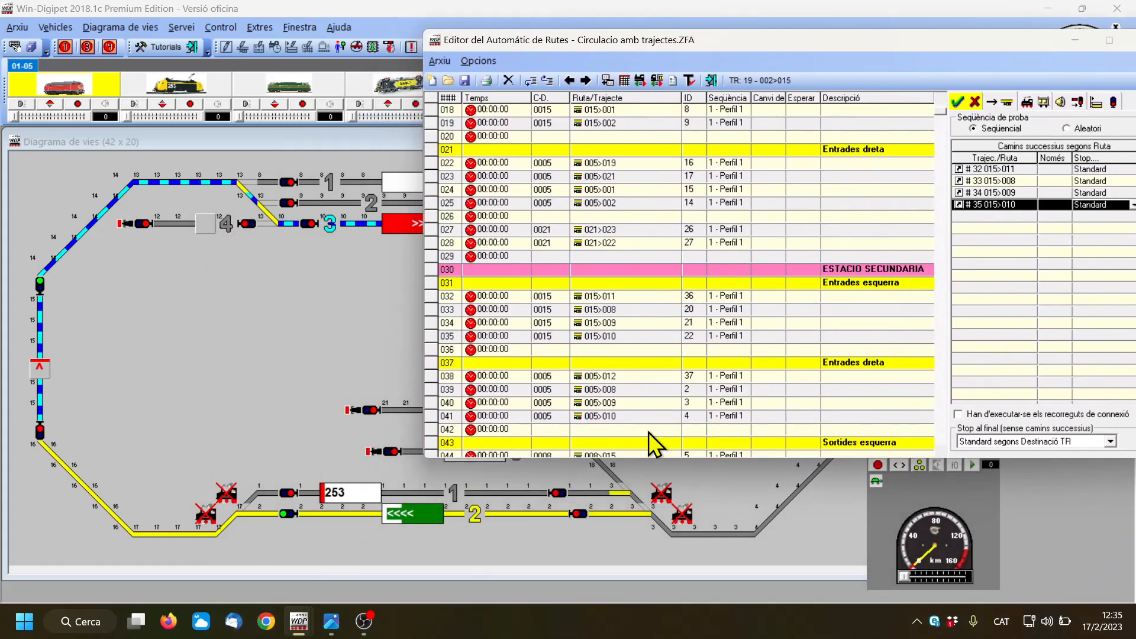
{"action": "left_click", "coordinate": [527, 297]}
{"action": "left_click_drag", "start_coordinate": [725, 52], "coordinate": [500, 271]}
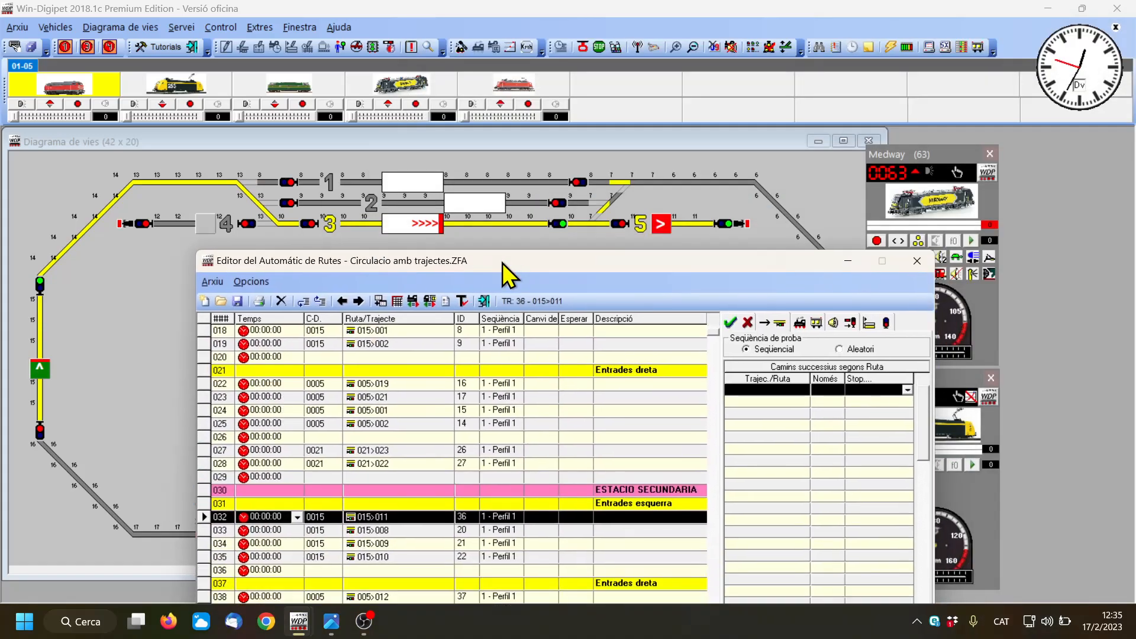
{"action": "left_click", "coordinate": [748, 324]}
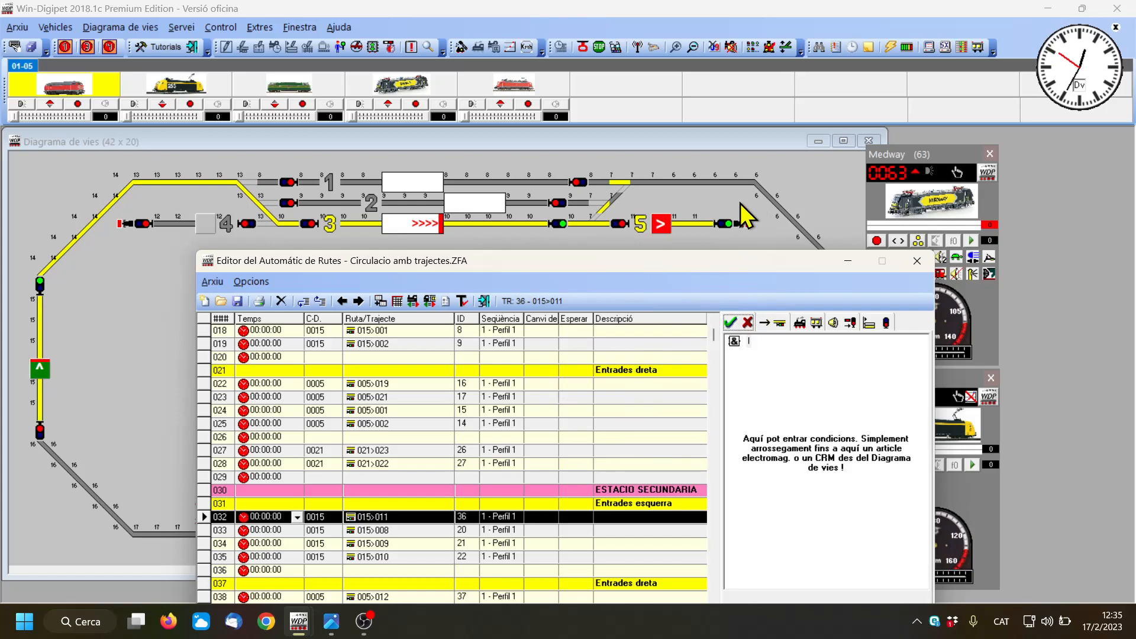
{"action": "left_click_drag", "start_coordinate": [736, 225], "coordinate": [751, 370]}
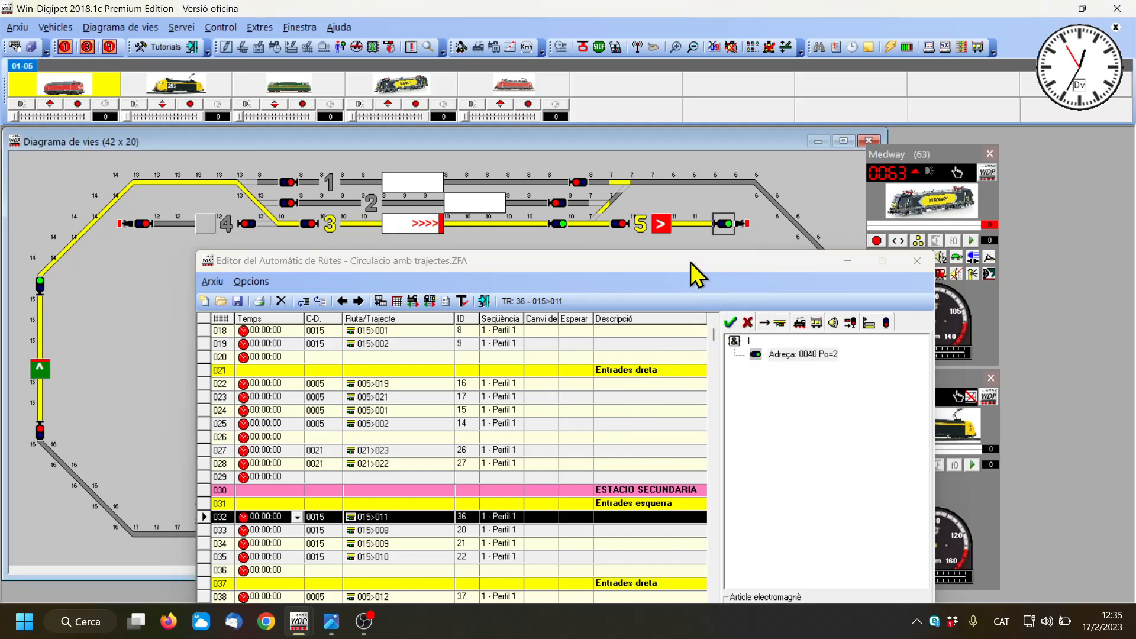
{"action": "left_click_drag", "start_coordinate": [667, 260], "coordinate": [698, 257]}
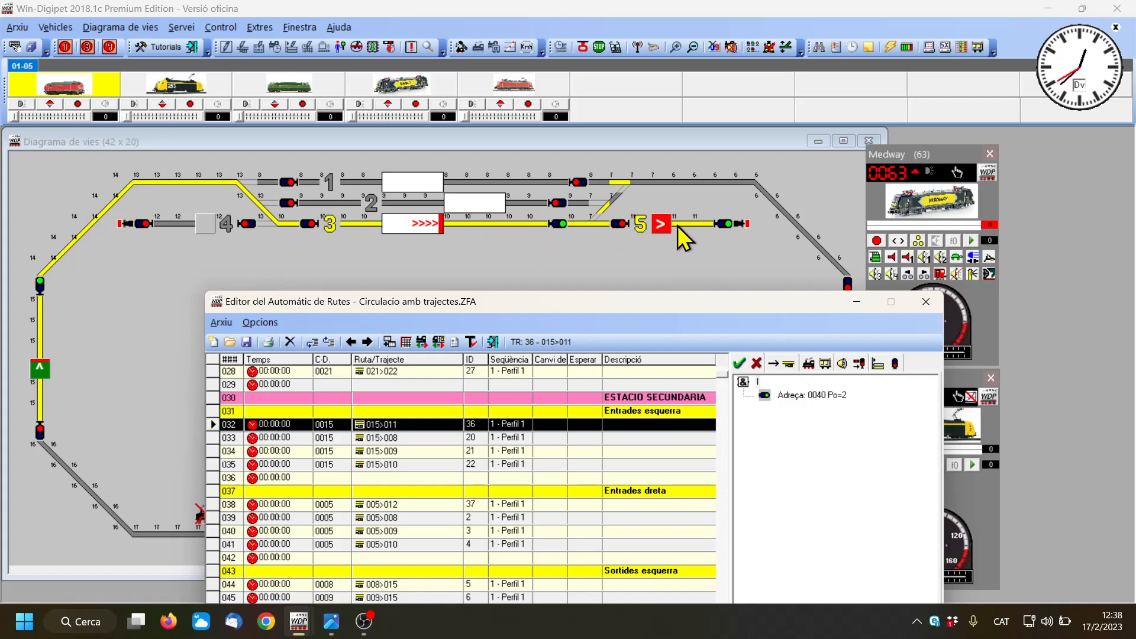
Step: Add an intermediate stop to route 015>008 at train number field 8 and increase its delay in seconds for switching the following route
{"action": "left_click", "coordinate": [402, 438]}
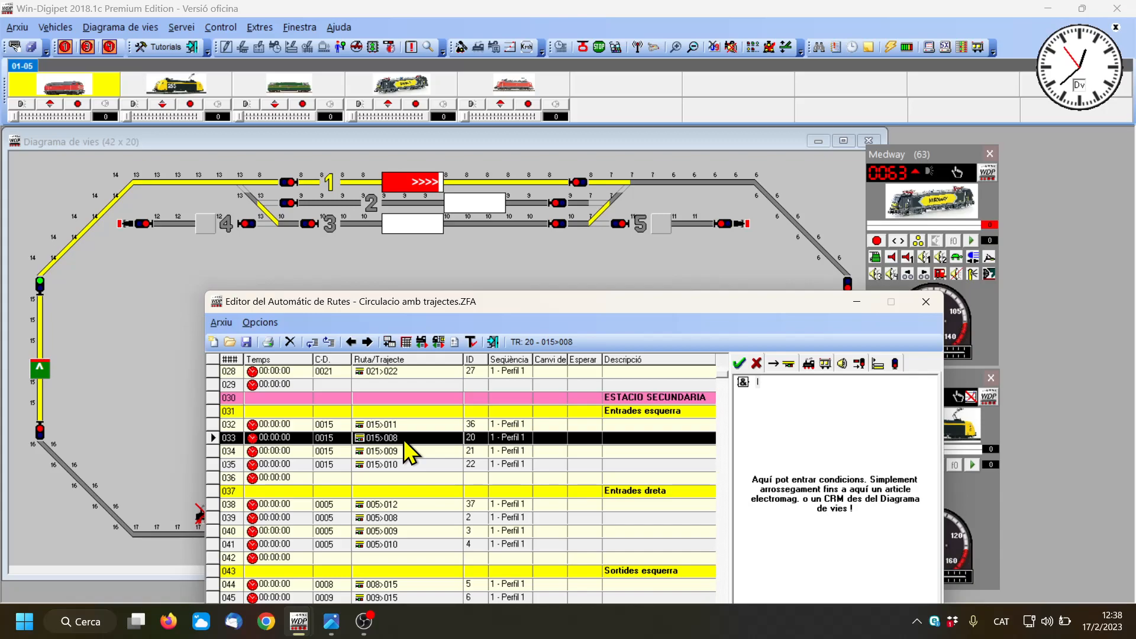
{"action": "left_click", "coordinate": [889, 362]}
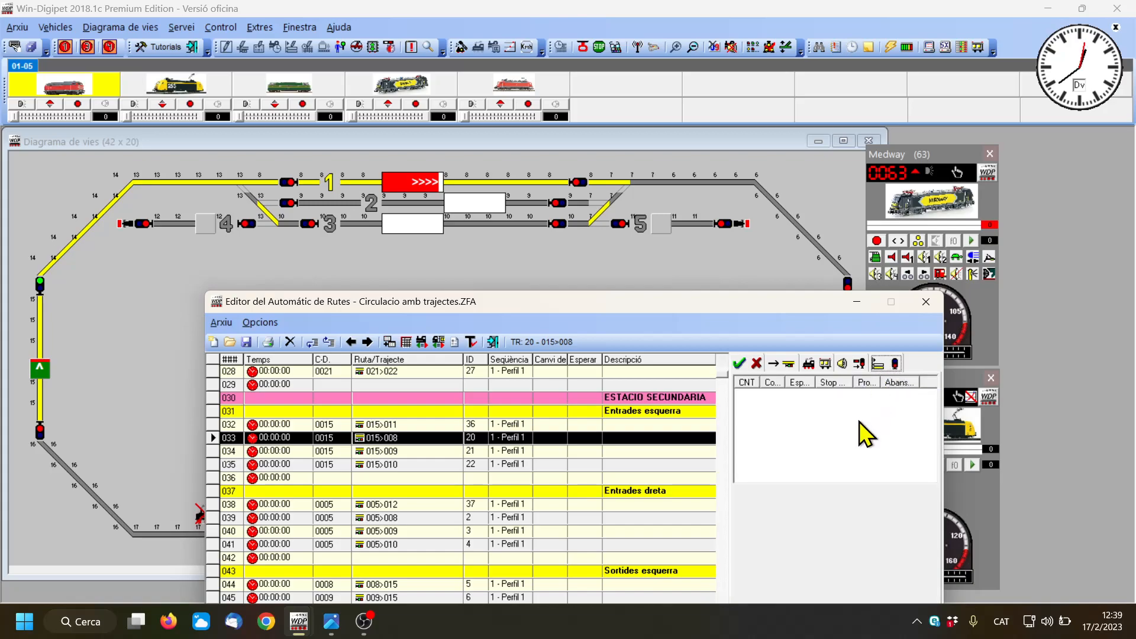
{"action": "right_click", "coordinate": [820, 410]}
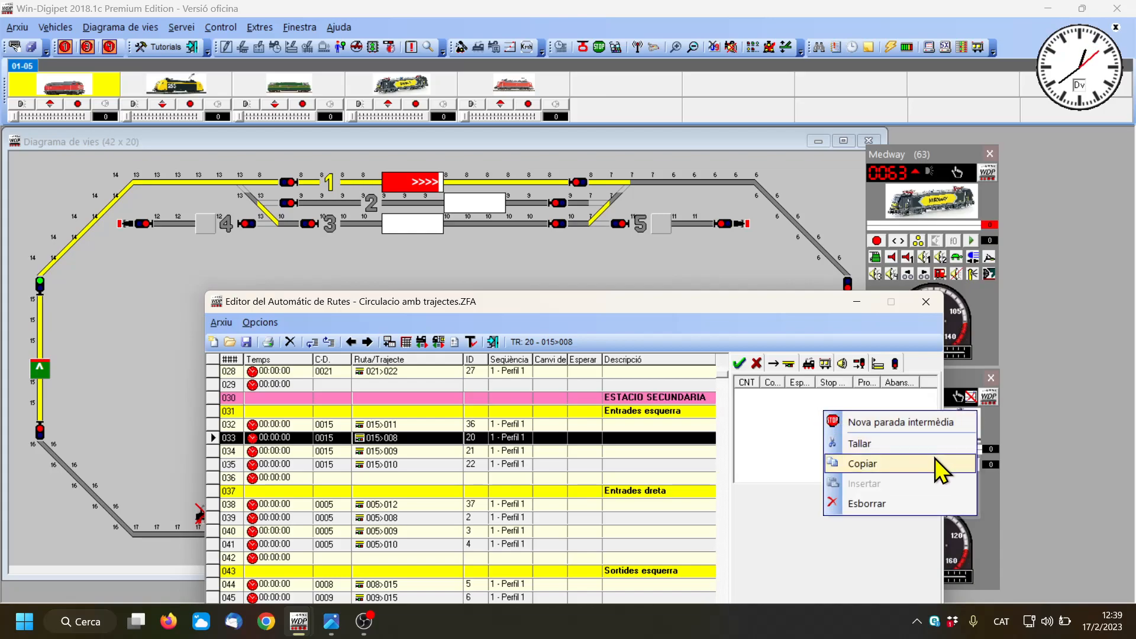
{"action": "left_click", "coordinate": [906, 425]}
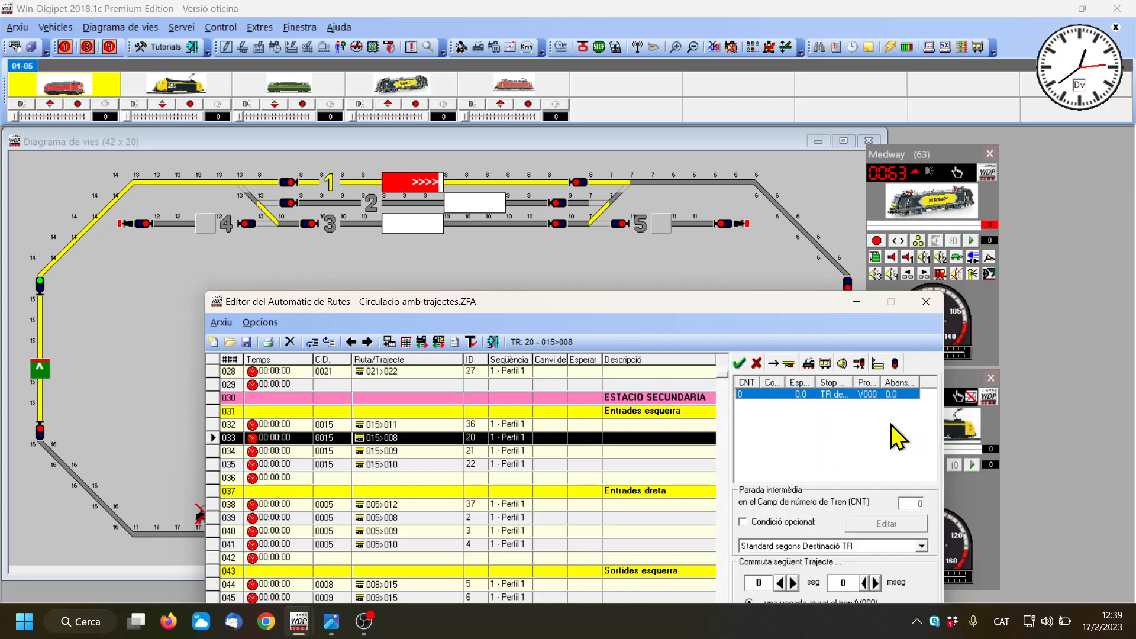
{"action": "left_click_drag", "start_coordinate": [662, 302], "coordinate": [624, 248]}
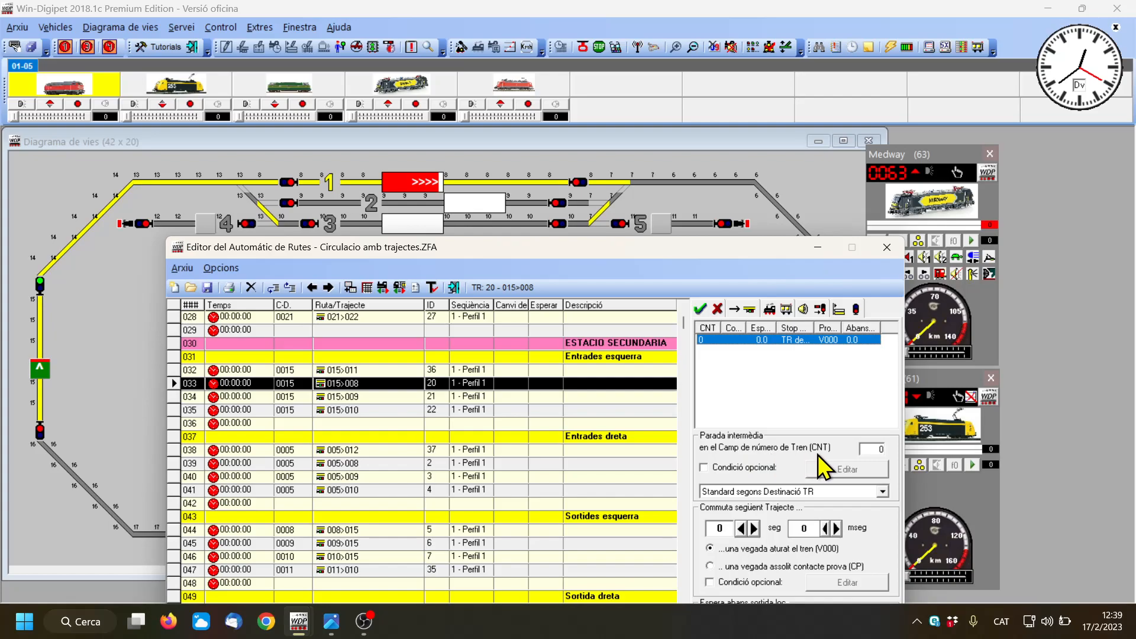
{"action": "left_click", "coordinate": [878, 444]}
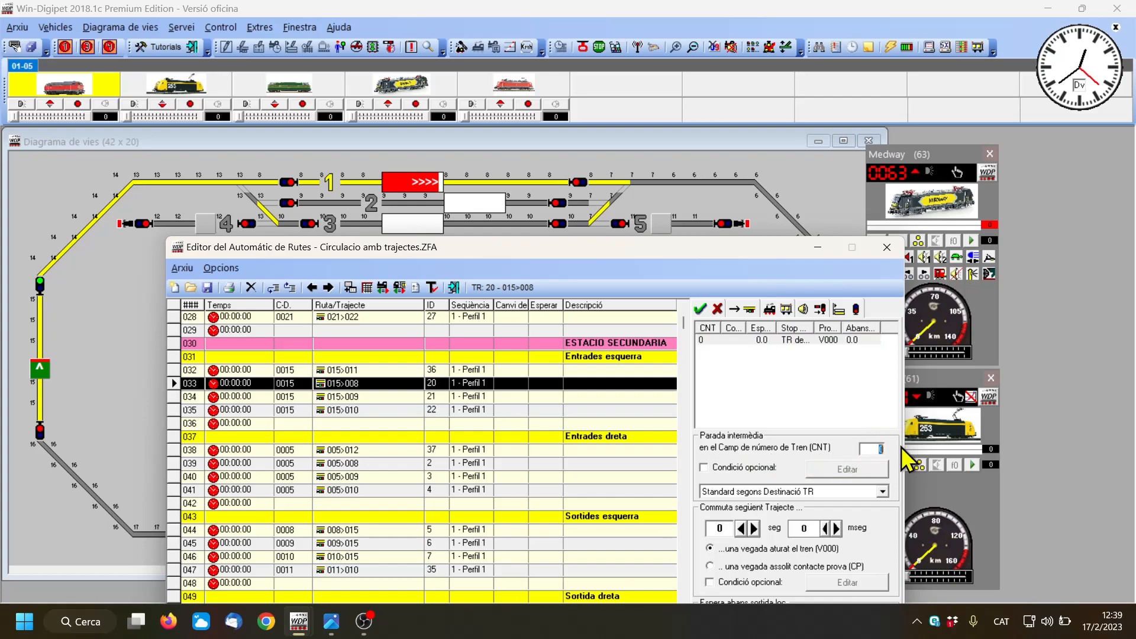
{"action": "type", "text": "8"}
{"action": "left_click", "coordinate": [752, 528]}
{"action": "left_click", "coordinate": [753, 527]}
{"action": "left_click", "coordinate": [753, 528]}
{"action": "left_click", "coordinate": [753, 527]}
Step: Add an intermediate stop to route 015>009 at train number field 9 with a 15-second delay for switching the following route
{"action": "left_click", "coordinate": [299, 396]}
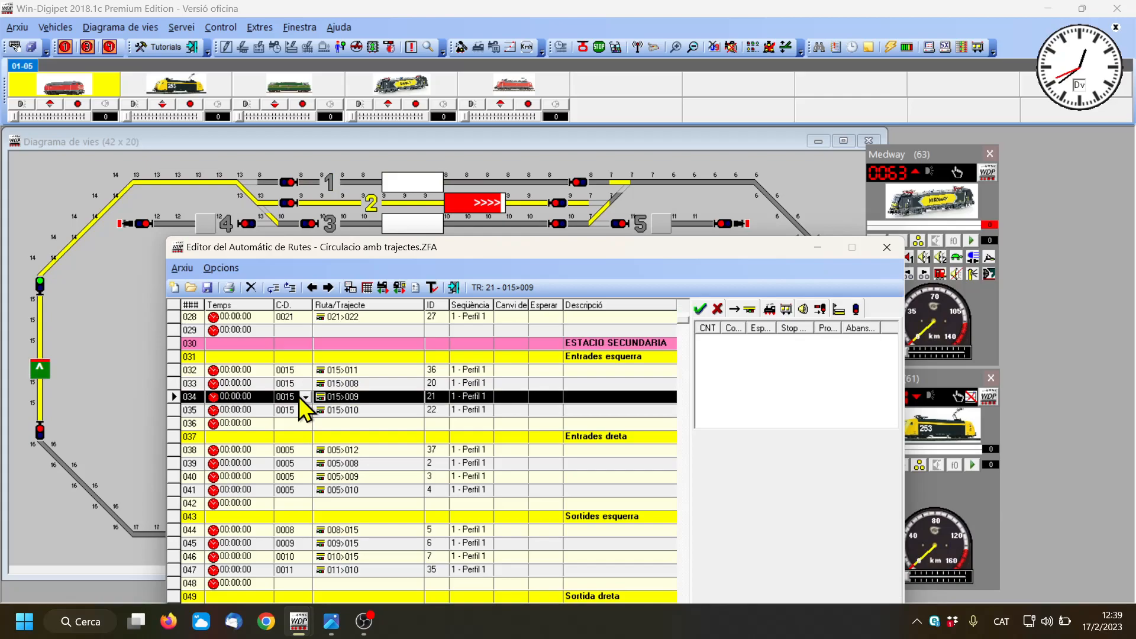
{"action": "right_click", "coordinate": [791, 367]}
{"action": "left_click", "coordinate": [844, 376]}
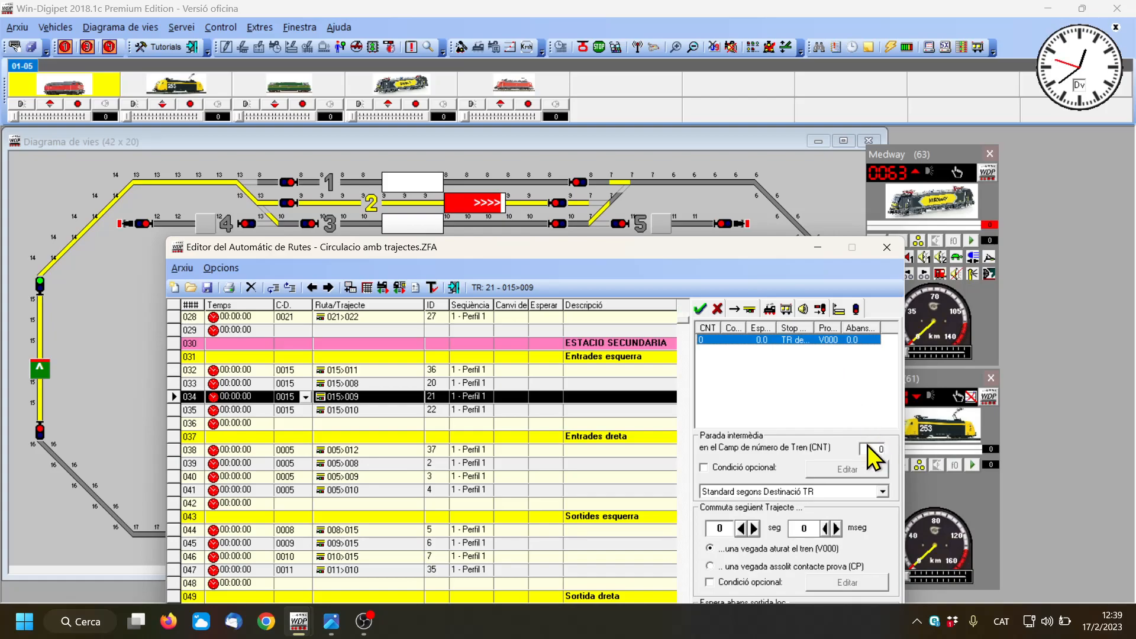
{"action": "left_click", "coordinate": [881, 450]}
{"action": "type", "text": "9"}
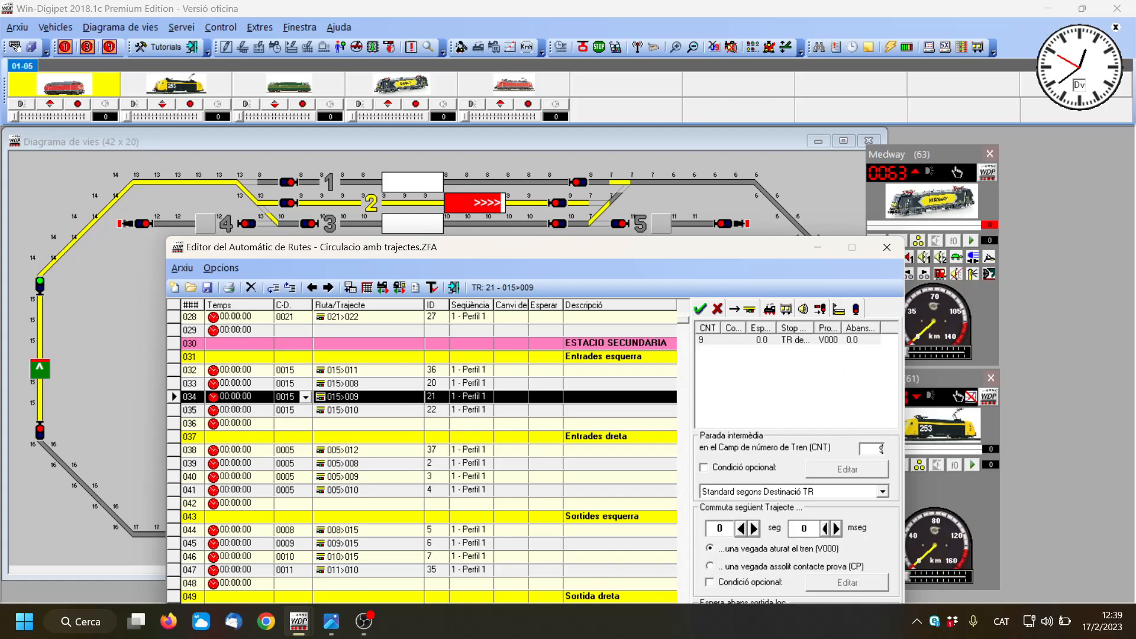
{"action": "left_click", "coordinate": [755, 526]}
{"action": "left_click", "coordinate": [755, 527]}
{"action": "left_click", "coordinate": [755, 526]}
{"action": "left_click", "coordinate": [755, 527]}
{"action": "left_click", "coordinate": [755, 526]}
{"action": "left_click", "coordinate": [755, 526]}
{"action": "left_click", "coordinate": [755, 527]}
{"action": "left_click", "coordinate": [755, 527]}
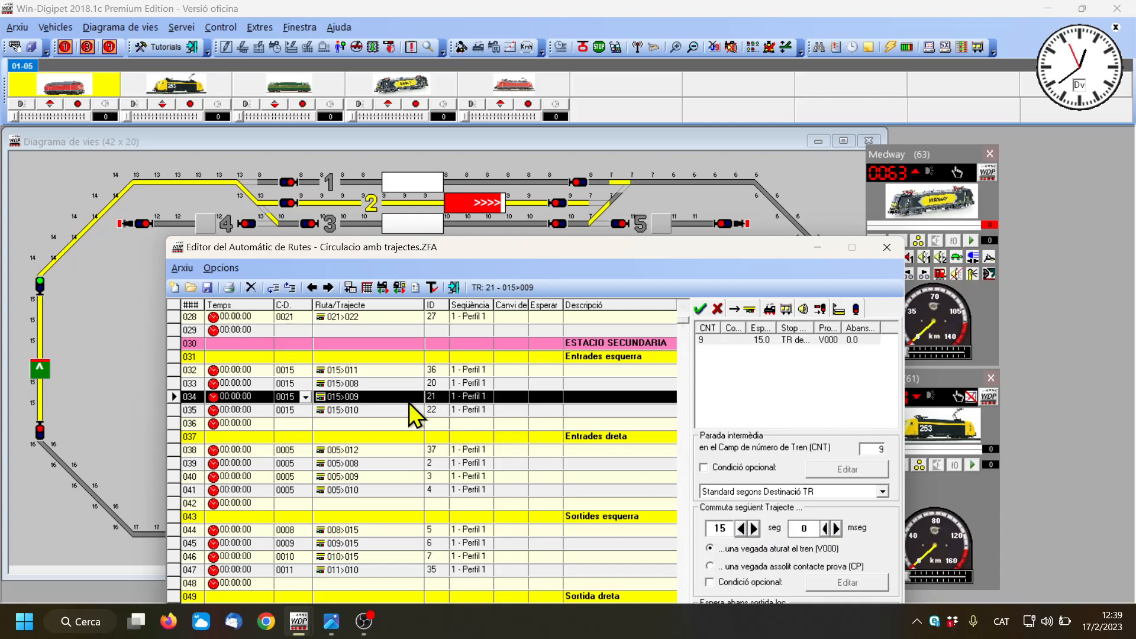
Step: Add an intermediate stop to route 015>010 at train number field 10 with a 15-second delay for switching the following route
{"action": "left_click", "coordinate": [345, 409]}
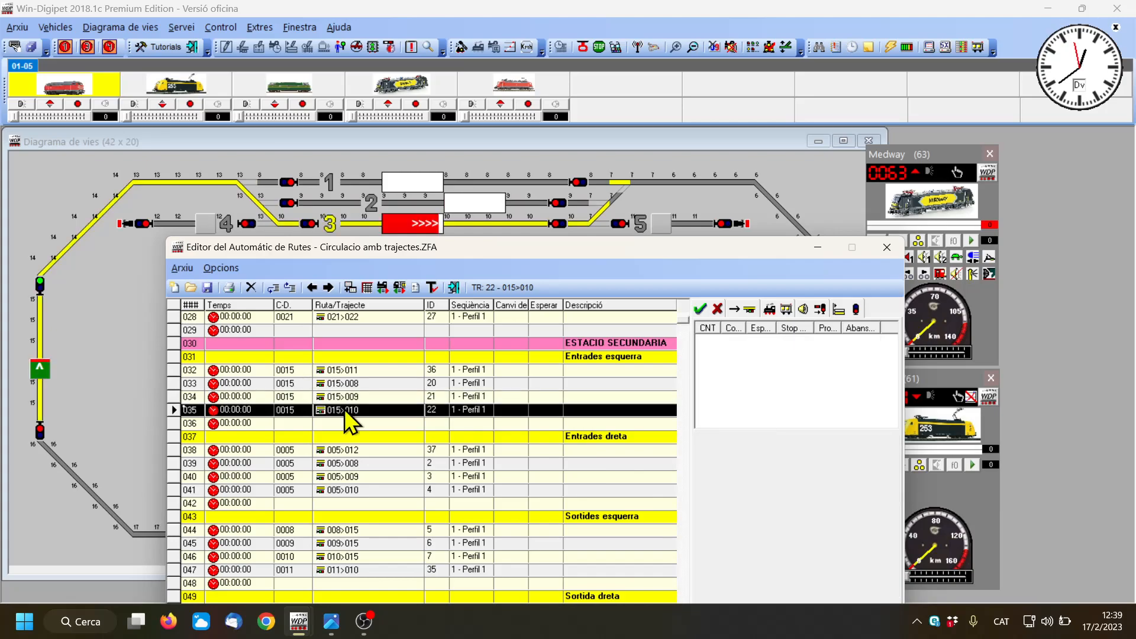
{"action": "right_click", "coordinate": [745, 374]}
{"action": "left_click", "coordinate": [779, 383]}
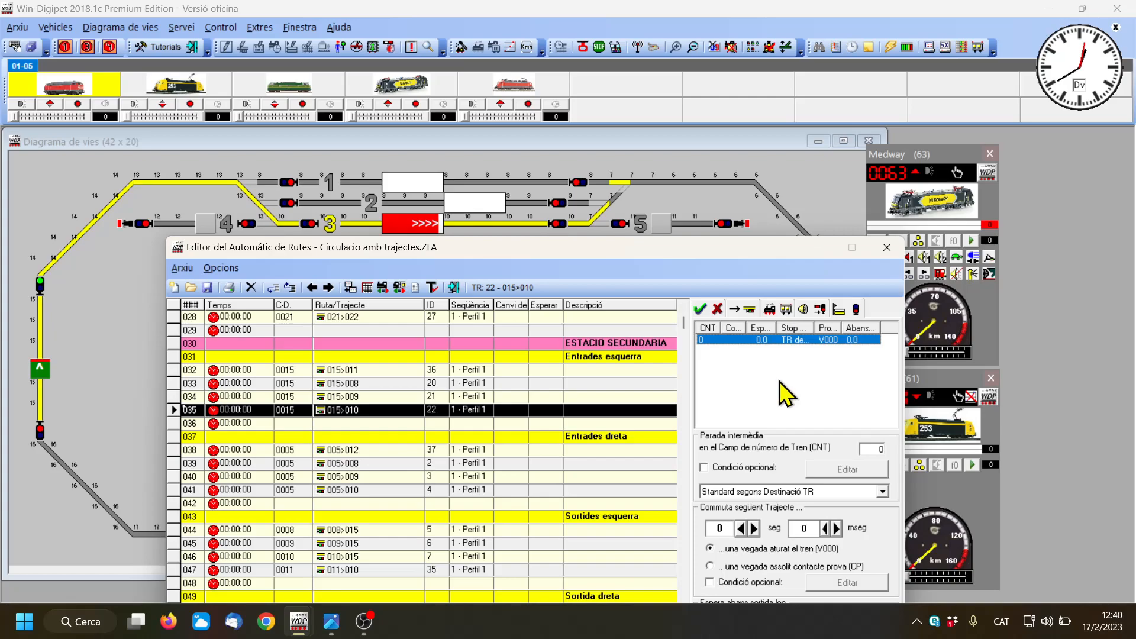
{"action": "left_click", "coordinate": [871, 448]}
{"action": "type", "text": "10"}
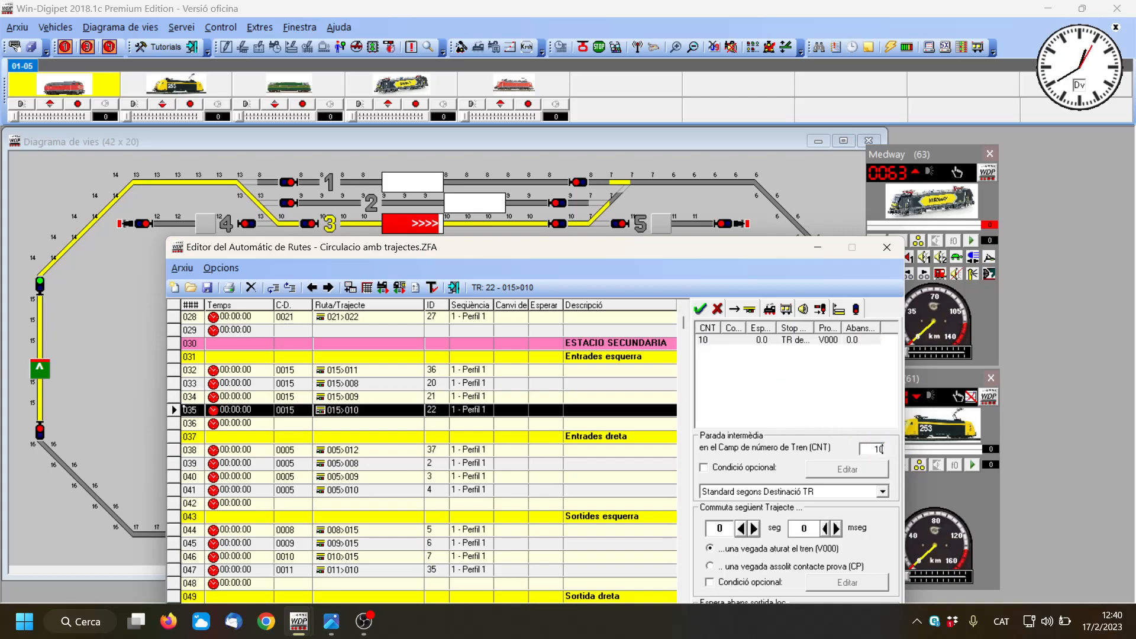
{"action": "left_click", "coordinate": [754, 528]}
{"action": "left_click", "coordinate": [754, 528]}
{"action": "left_click", "coordinate": [754, 529]}
{"action": "left_click", "coordinate": [754, 529]}
{"action": "left_click", "coordinate": [739, 340]}
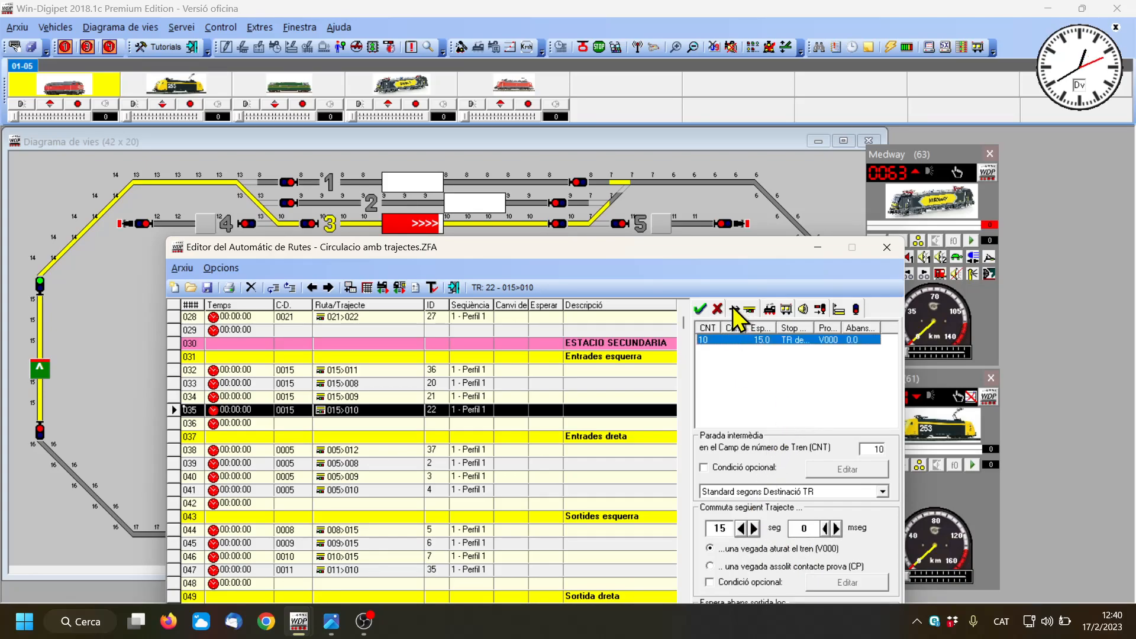
Step: Review the conditions and direction-change settings of routes 015>011, 015>008, 015>009 and 015>010 against the track diagram
{"action": "left_click", "coordinate": [717, 312]}
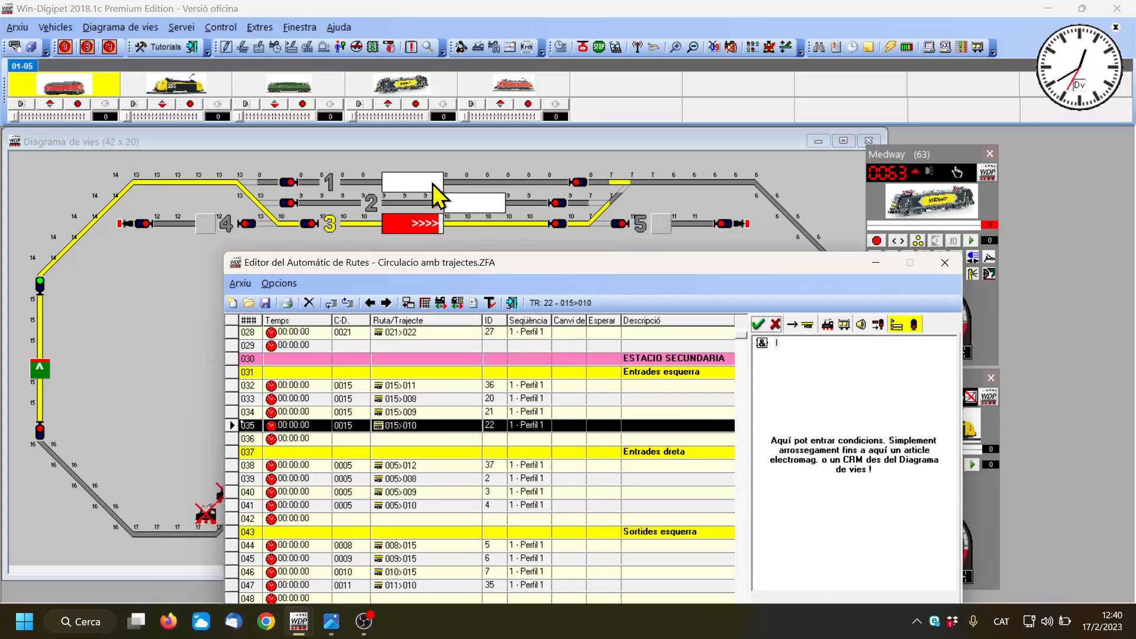
{"action": "left_click_drag", "start_coordinate": [629, 268], "coordinate": [270, 271]}
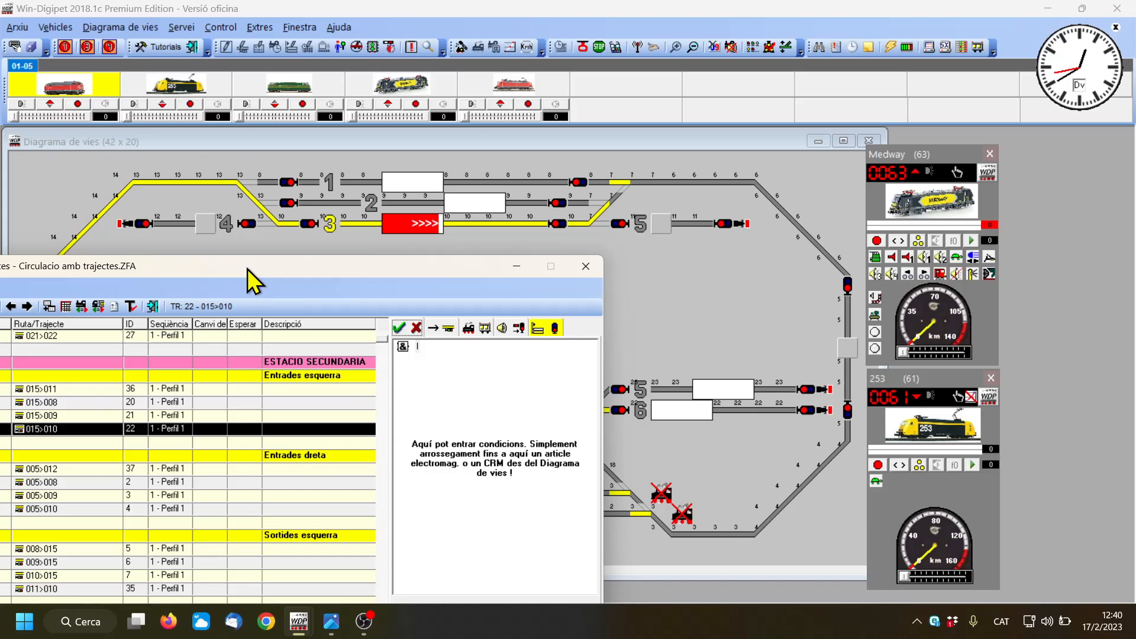
{"action": "left_click_drag", "start_coordinate": [244, 265], "coordinate": [561, 256]}
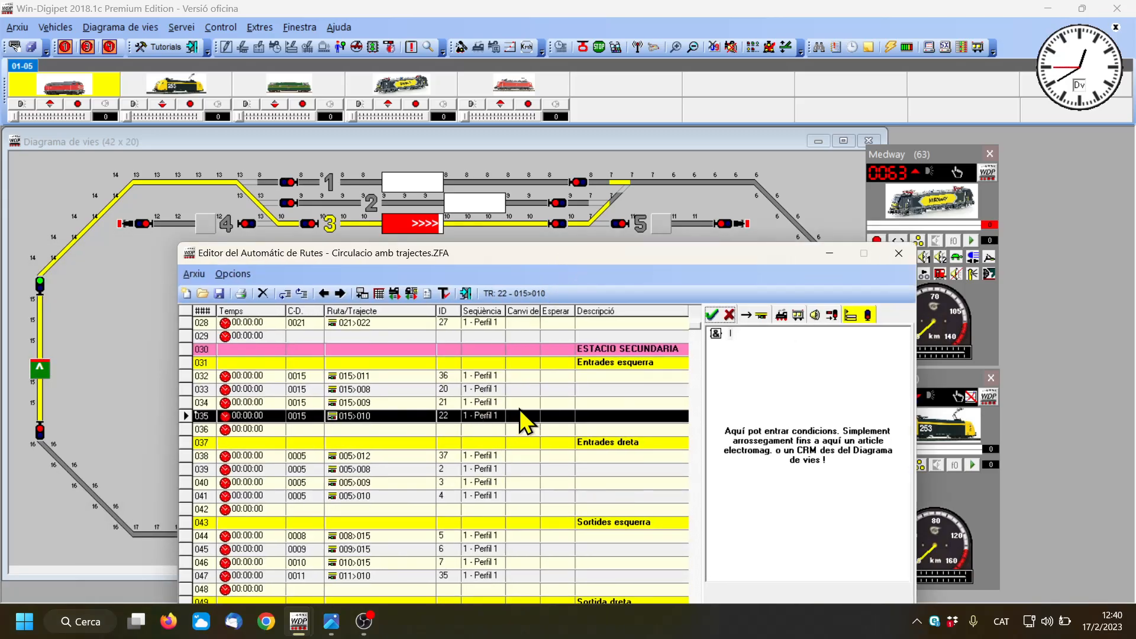
{"action": "left_click", "coordinate": [521, 378]}
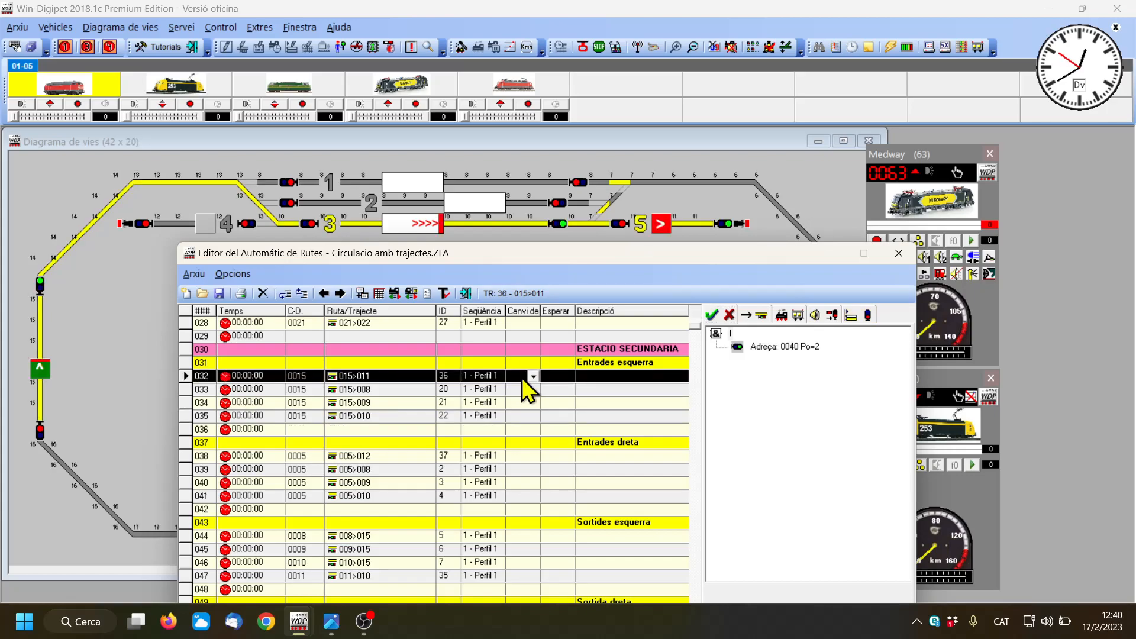
{"action": "left_click", "coordinate": [521, 390]}
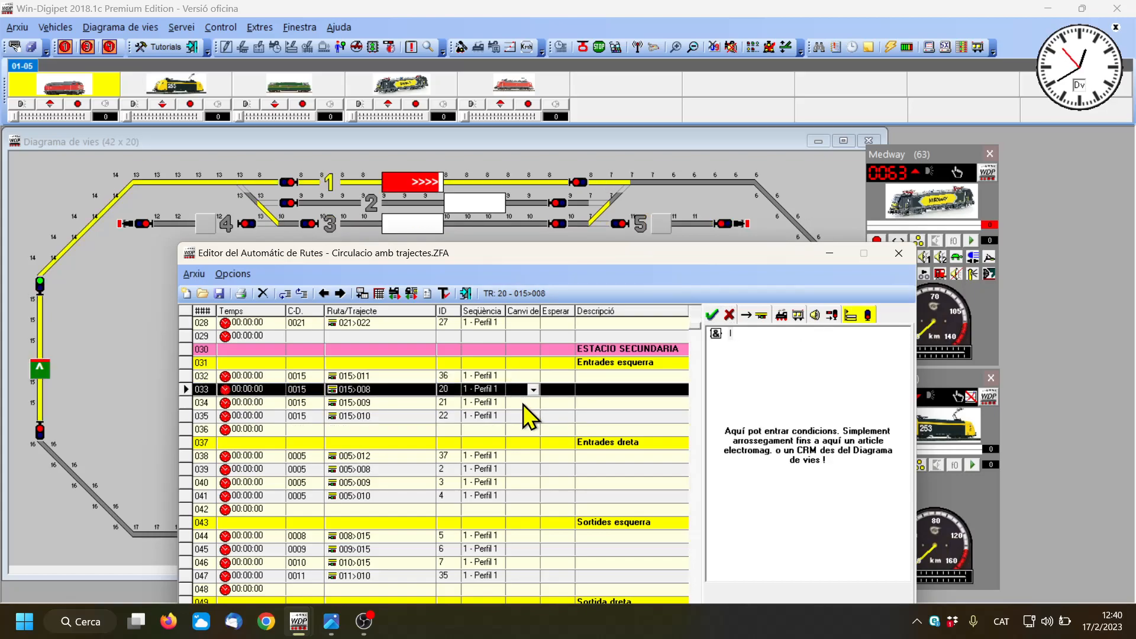
{"action": "key", "text": "Down"}
{"action": "key", "text": "Down"}
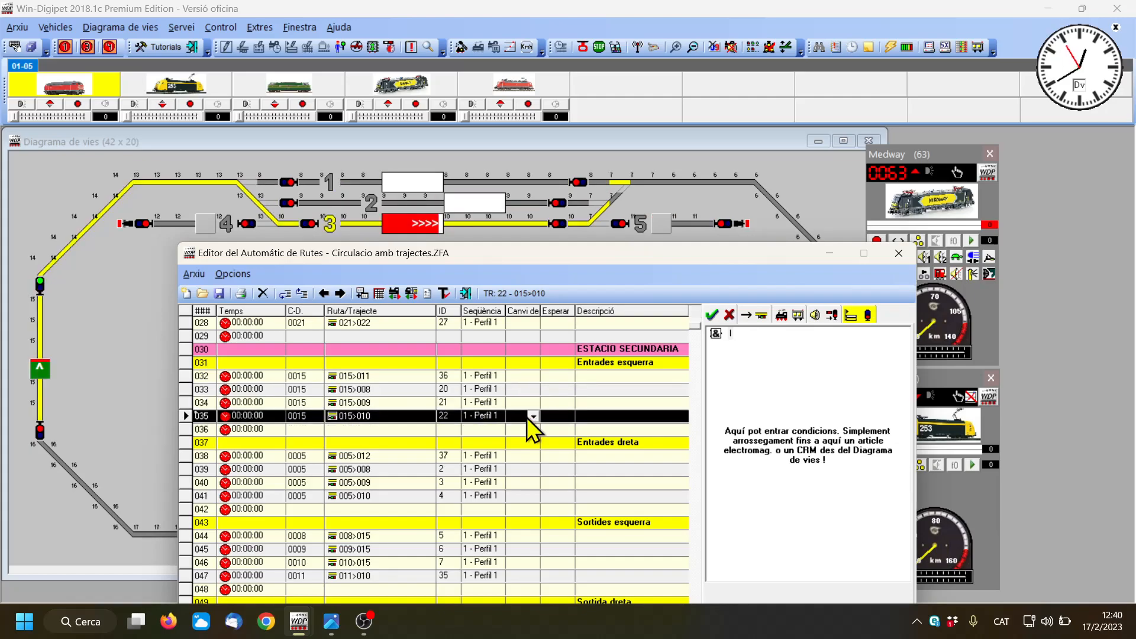
{"action": "scroll", "coordinate": [527, 417], "scroll_direction": "down", "scroll_amount": 1}
{"action": "scroll", "coordinate": [526, 417], "scroll_direction": "down", "scroll_amount": 4}
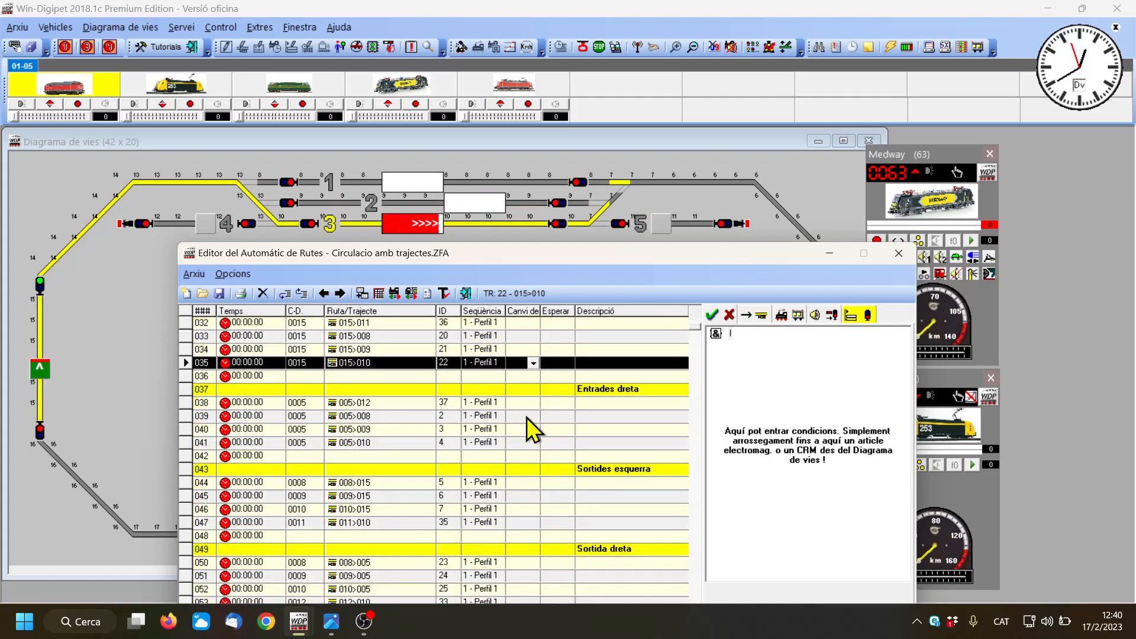
Step: Add route 008>005 as the successive path of route 015>008 and check its course on the track diagram
{"action": "scroll", "coordinate": [526, 418], "scroll_direction": "down", "scroll_amount": 2}
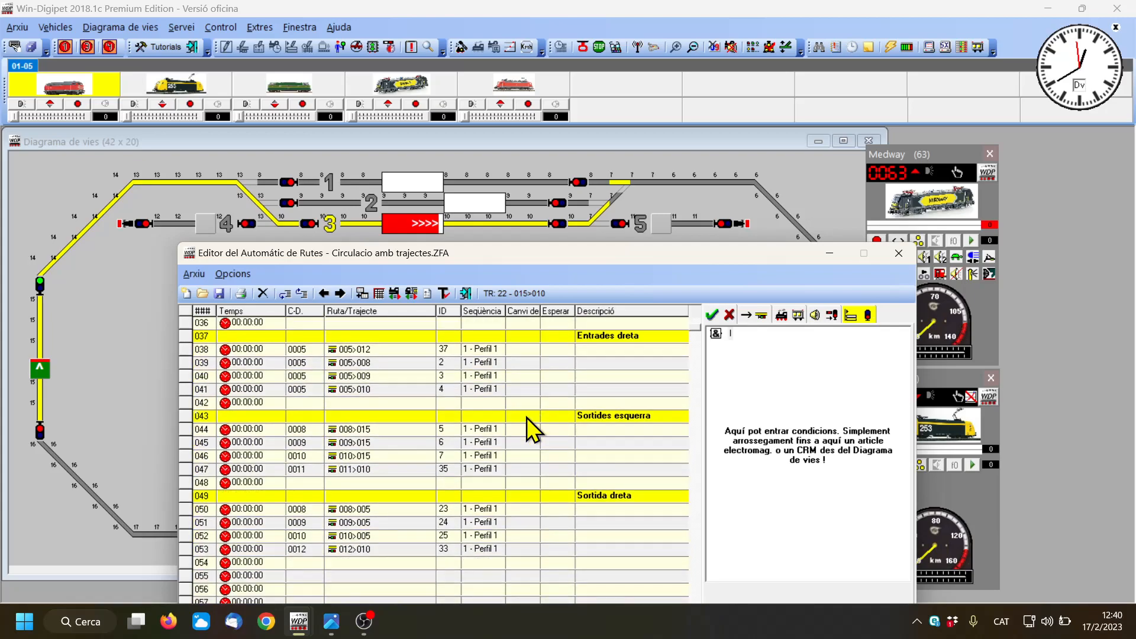
{"action": "scroll", "coordinate": [426, 375], "scroll_direction": "up", "scroll_amount": 6}
{"action": "left_click", "coordinate": [426, 375]}
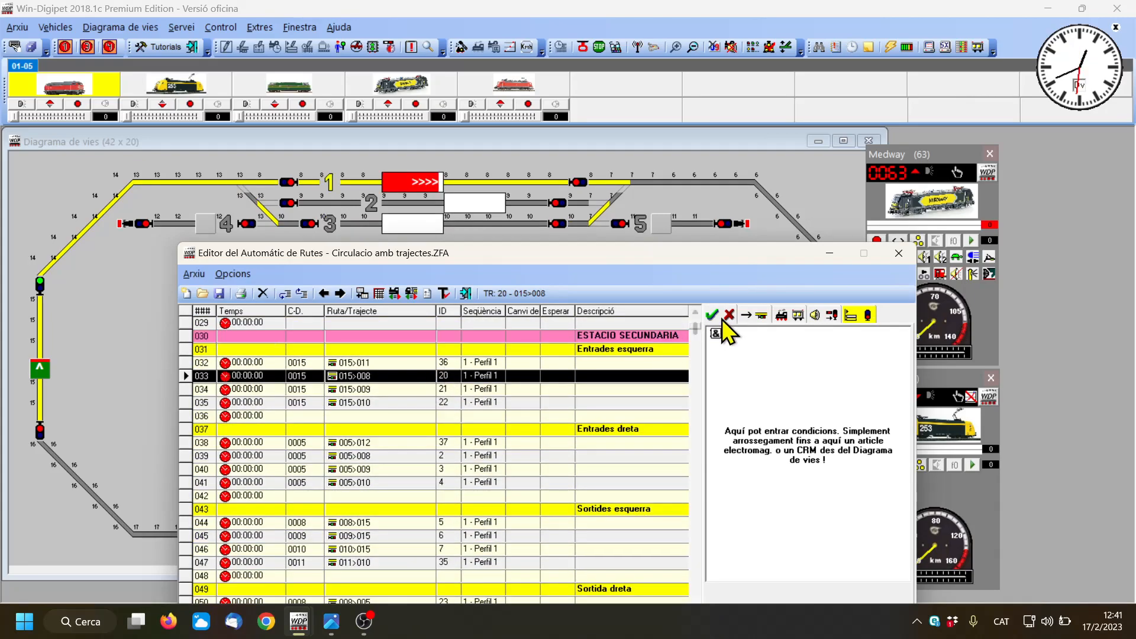
{"action": "left_click", "coordinate": [754, 315]}
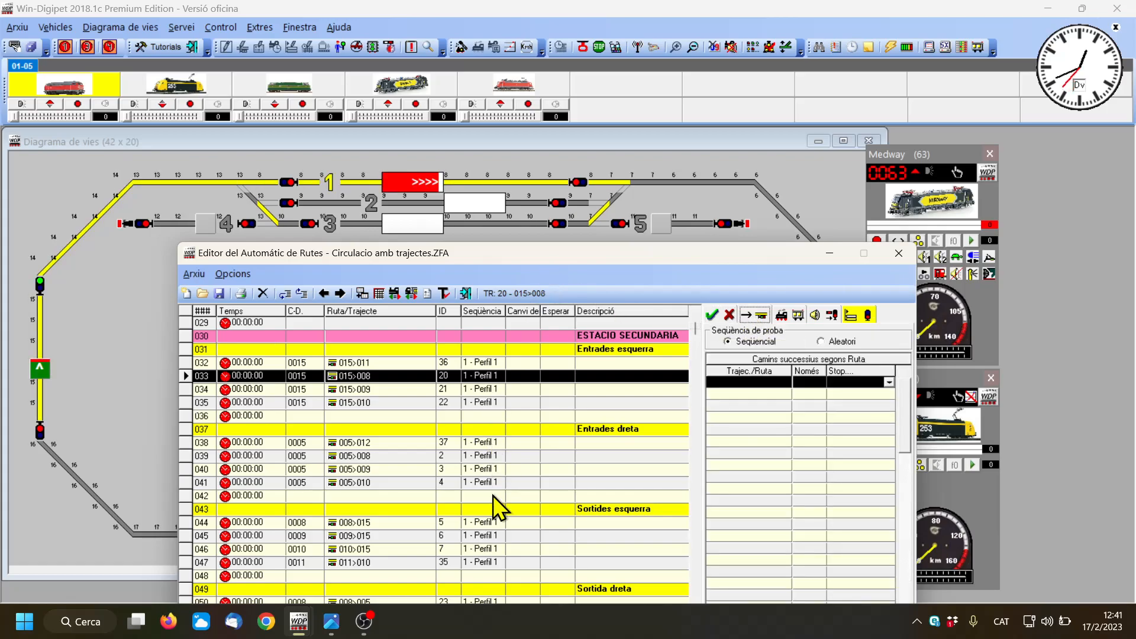
{"action": "scroll", "coordinate": [493, 496], "scroll_direction": "down", "scroll_amount": 3}
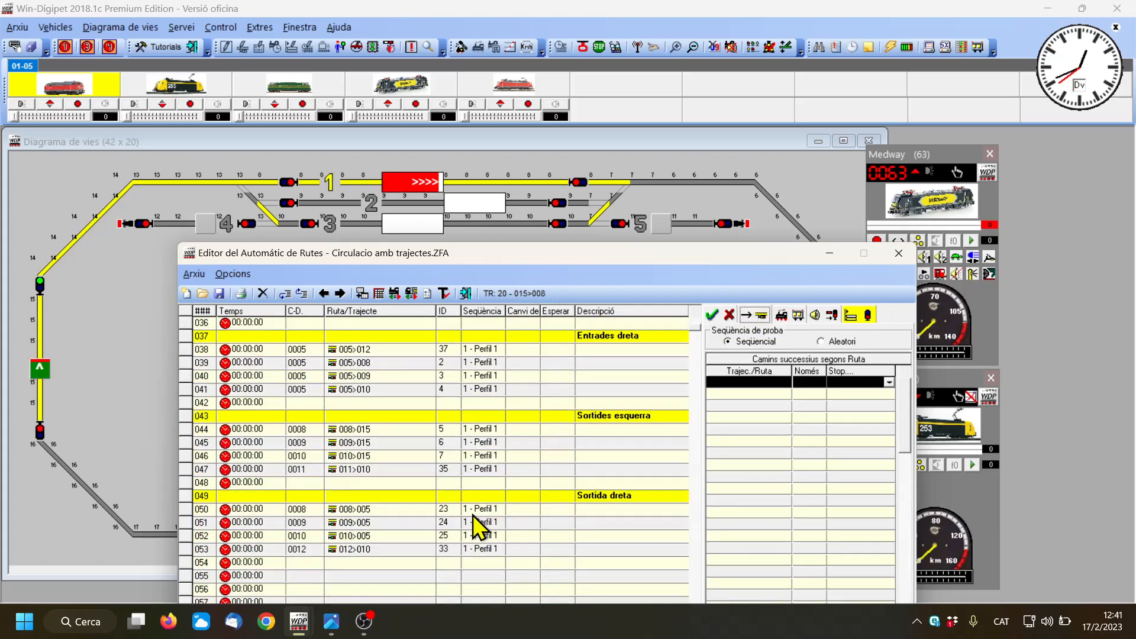
{"action": "left_click_drag", "start_coordinate": [384, 523], "coordinate": [747, 381]}
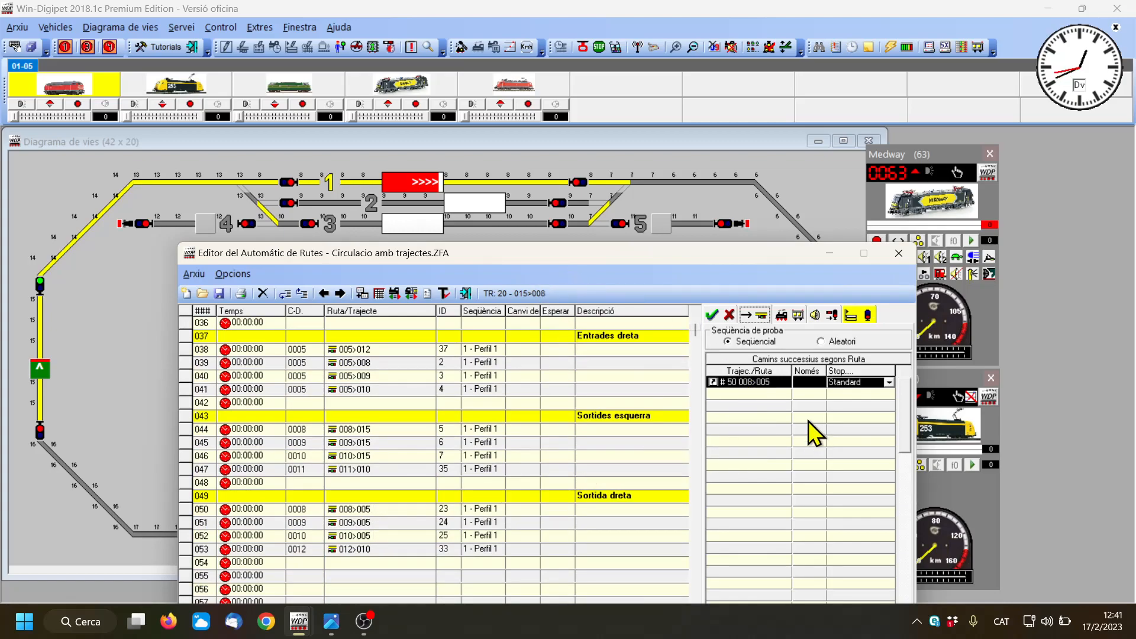
{"action": "left_click", "coordinate": [765, 393]}
{"action": "left_click", "coordinate": [763, 382]}
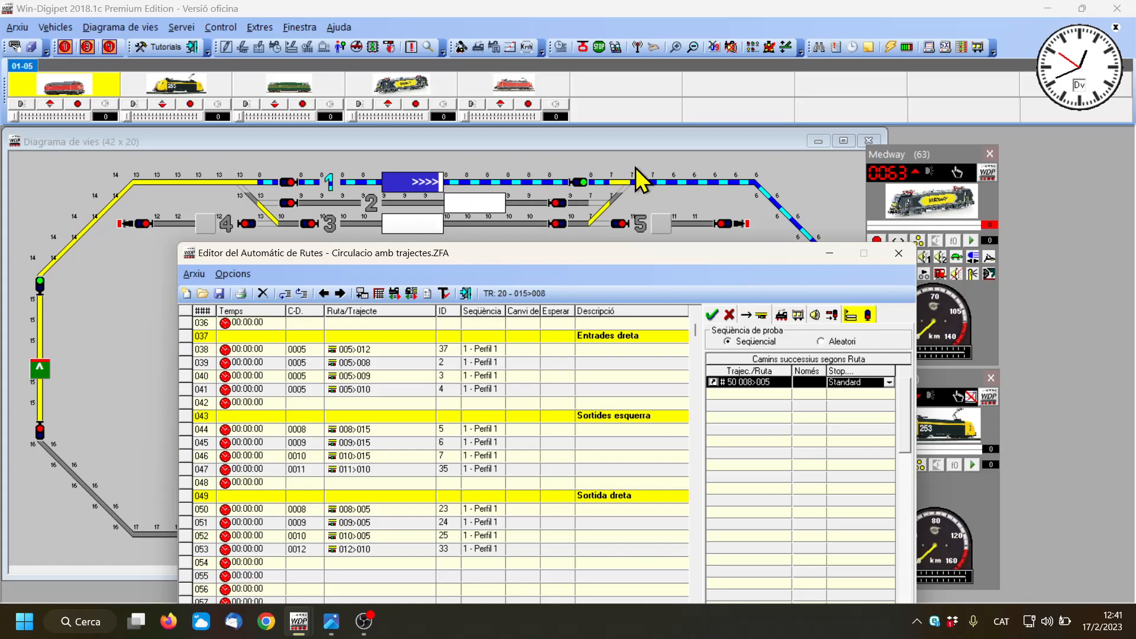
{"action": "left_click_drag", "start_coordinate": [706, 252], "coordinate": [604, 275]}
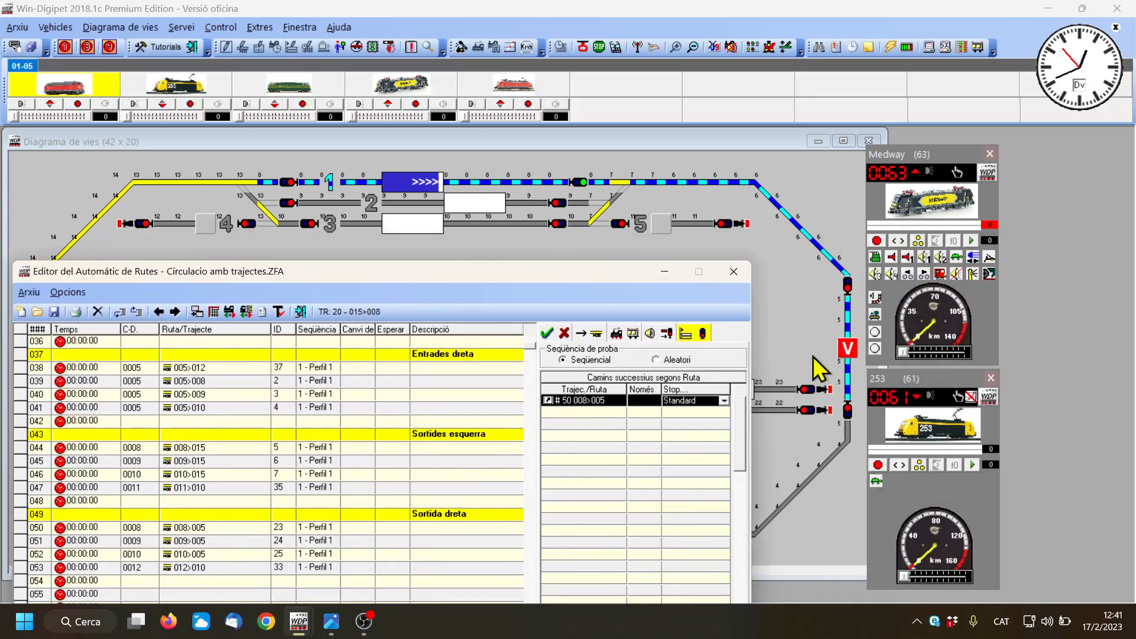
{"action": "left_click_drag", "start_coordinate": [510, 269], "coordinate": [871, 235]}
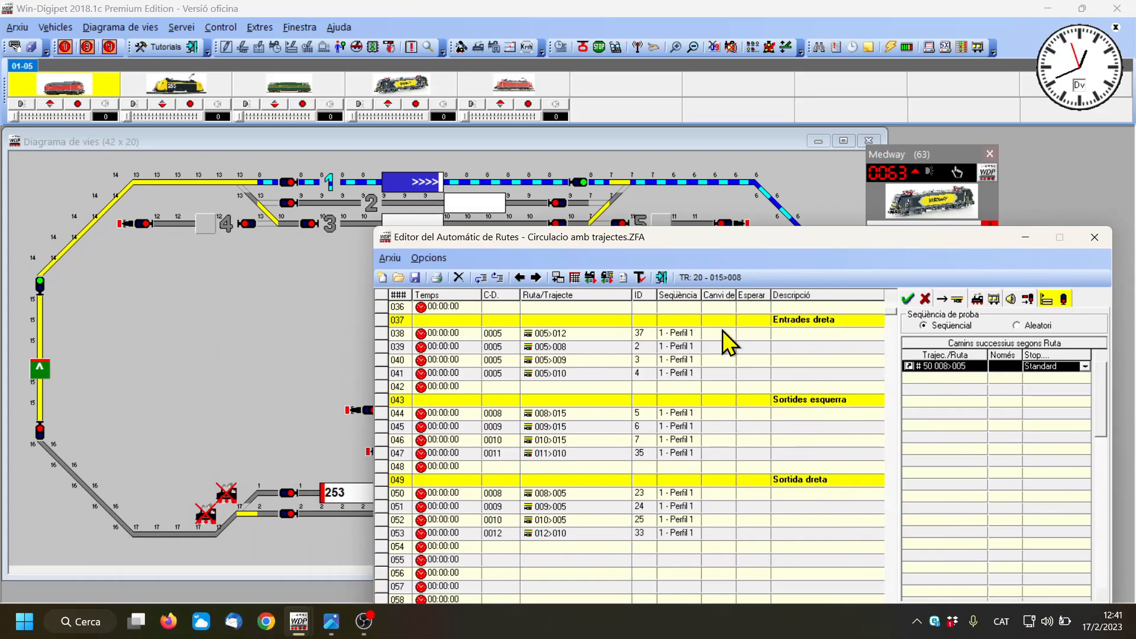
Step: Add route 009>005 as the successive path of route 015>009 and display it on the track diagram
{"action": "scroll", "coordinate": [723, 330], "scroll_direction": "up", "scroll_amount": 3}
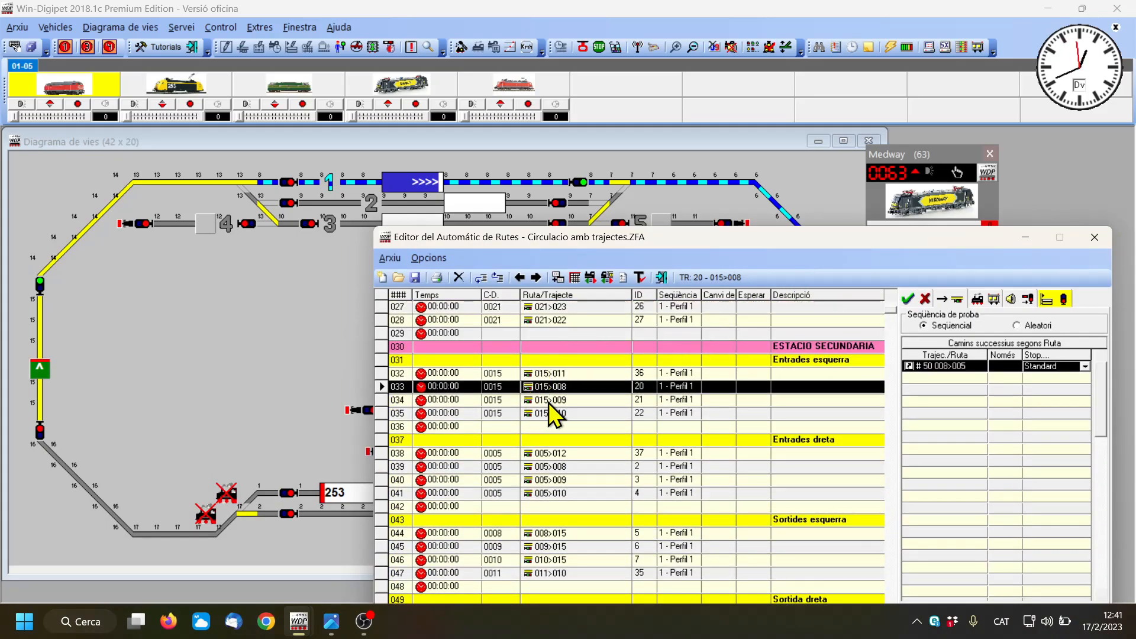
{"action": "left_click", "coordinate": [582, 400]}
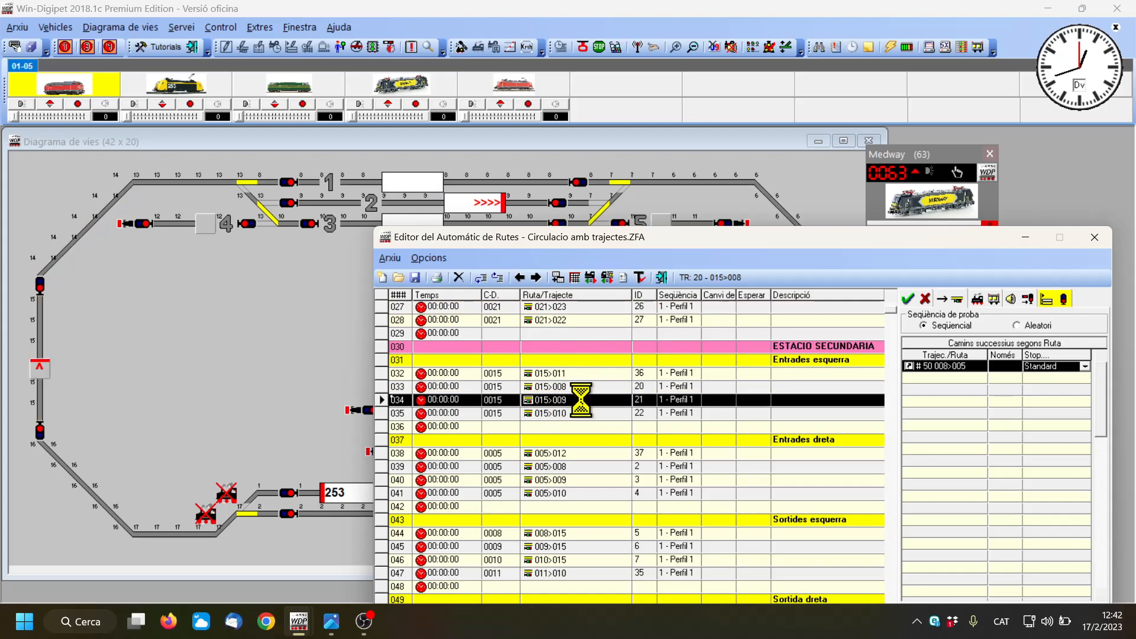
{"action": "scroll", "coordinate": [588, 447], "scroll_direction": "down", "scroll_amount": 3}
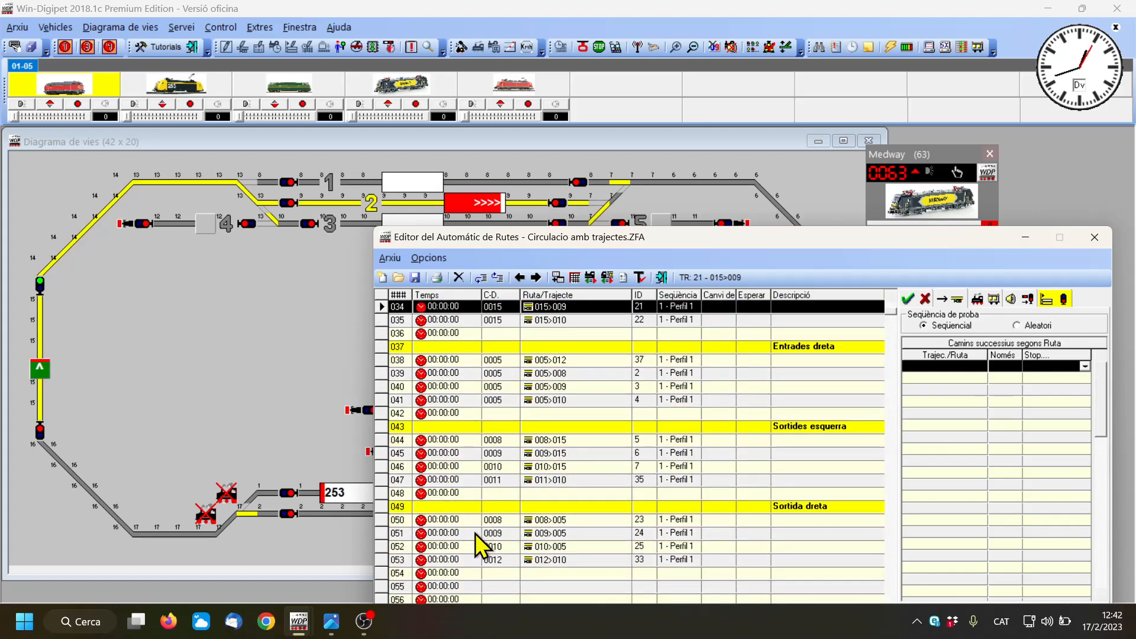
{"action": "left_click_drag", "start_coordinate": [466, 532], "coordinate": [940, 360]}
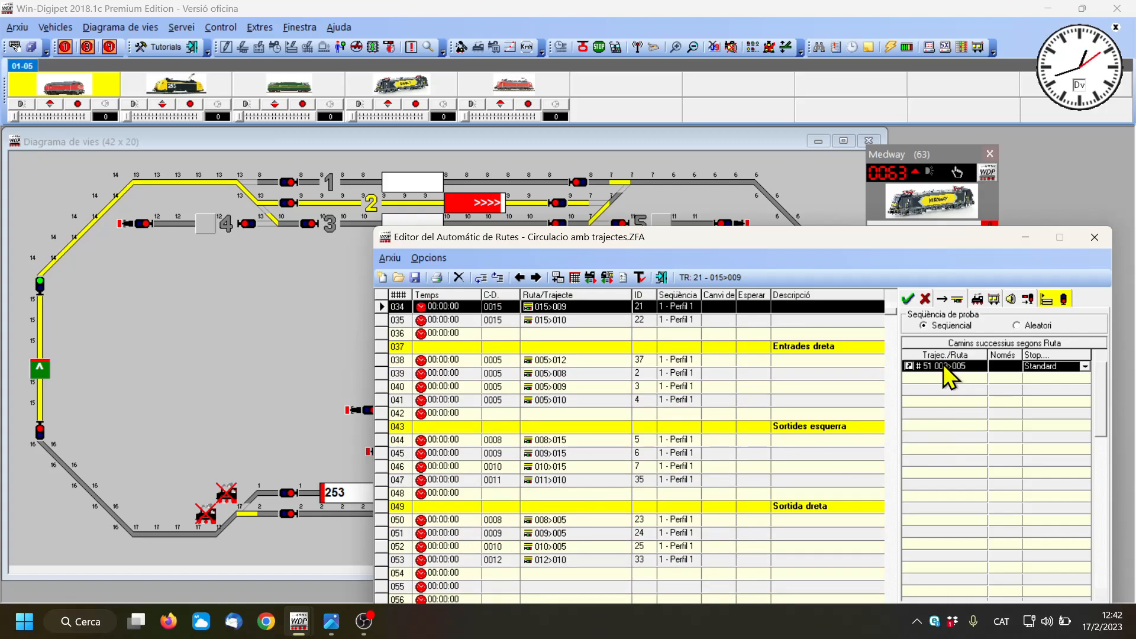
{"action": "left_click", "coordinate": [946, 368]}
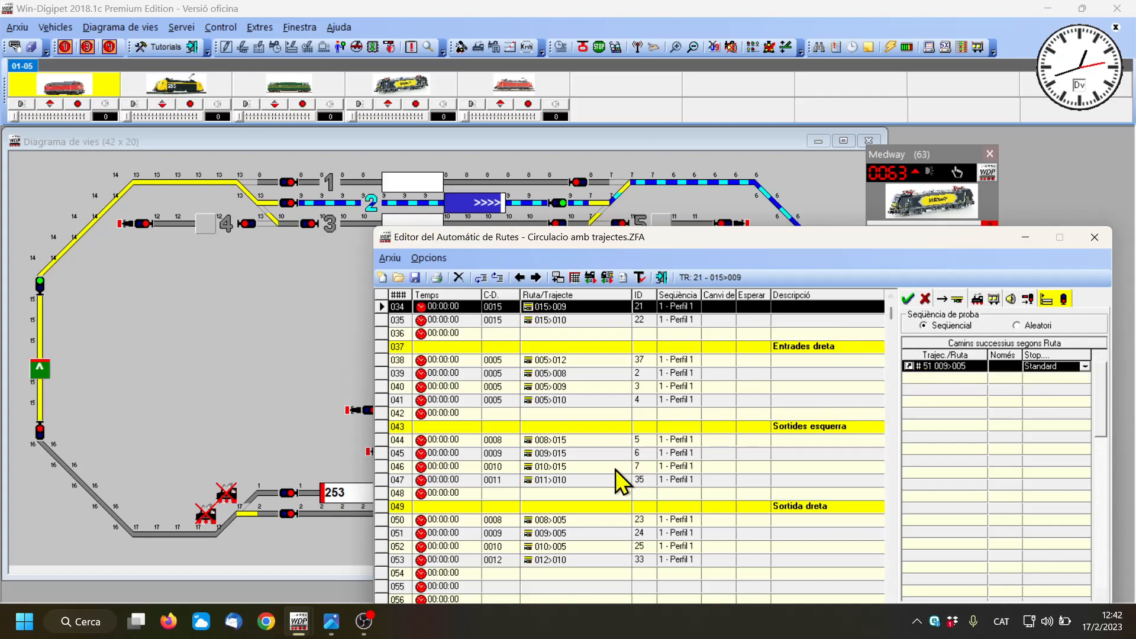
Step: Add route 010>005 as the successive path of route 015>010 and display it on the track diagram
{"action": "left_click", "coordinate": [581, 320]}
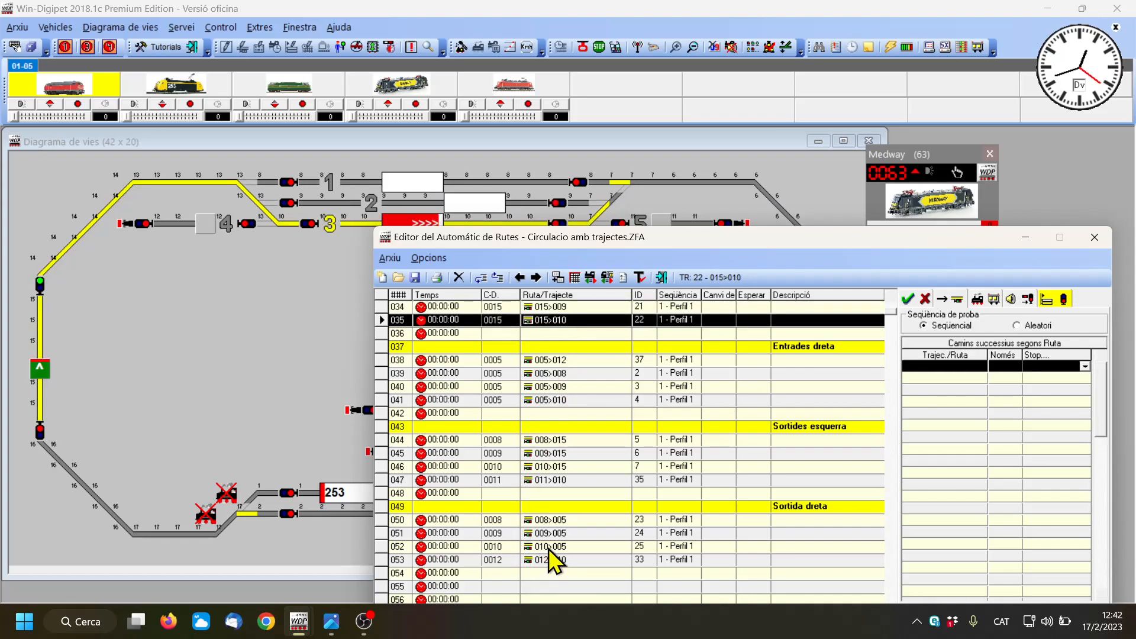
{"action": "left_click_drag", "start_coordinate": [548, 548], "coordinate": [928, 366]}
{"action": "left_click", "coordinate": [936, 378]}
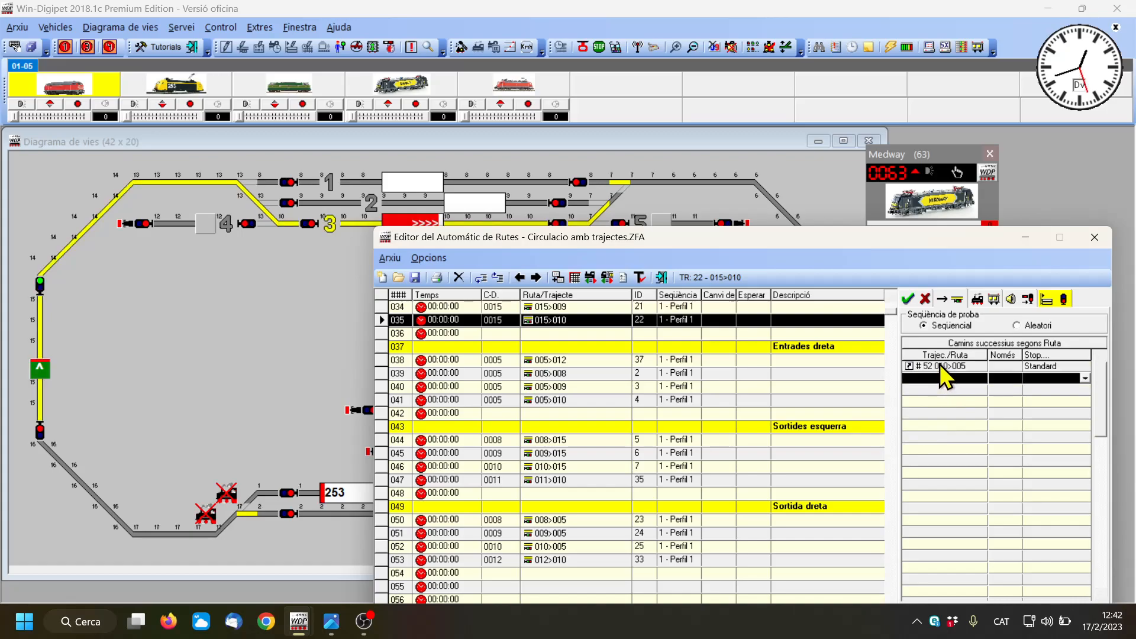
{"action": "left_click", "coordinate": [939, 365]}
{"action": "left_click_drag", "start_coordinate": [660, 244], "coordinate": [524, 255]}
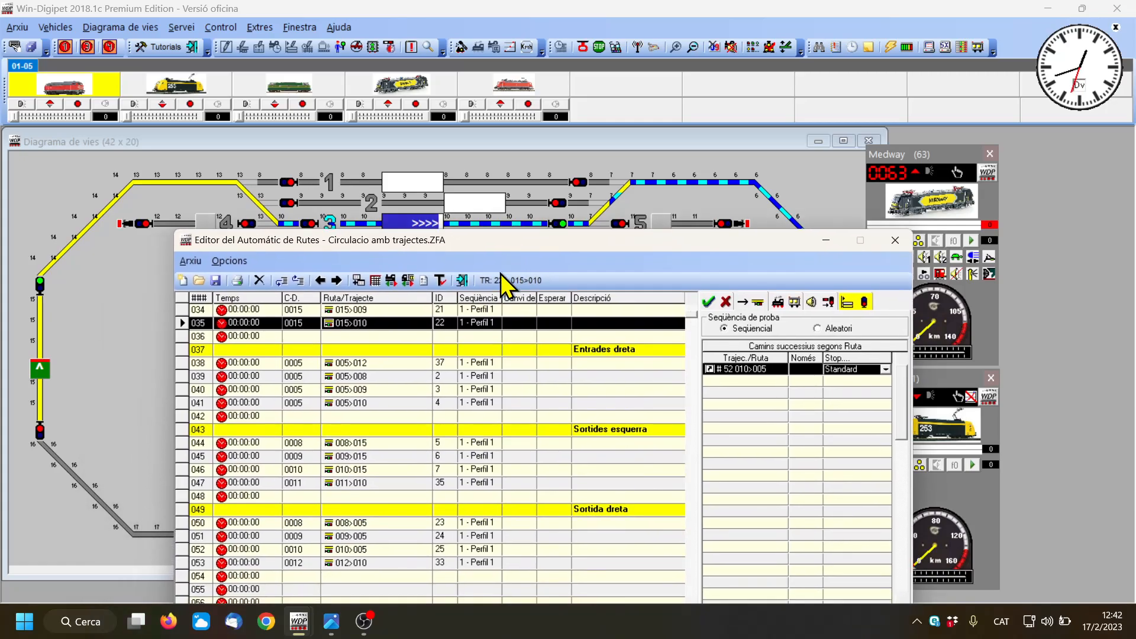
Step: Compare the left exit routes with route 012>010, and add route 010>015 as the successive path of 012>010
{"action": "left_click", "coordinate": [392, 565]}
{"action": "left_click_drag", "start_coordinate": [478, 247], "coordinate": [454, 265]}
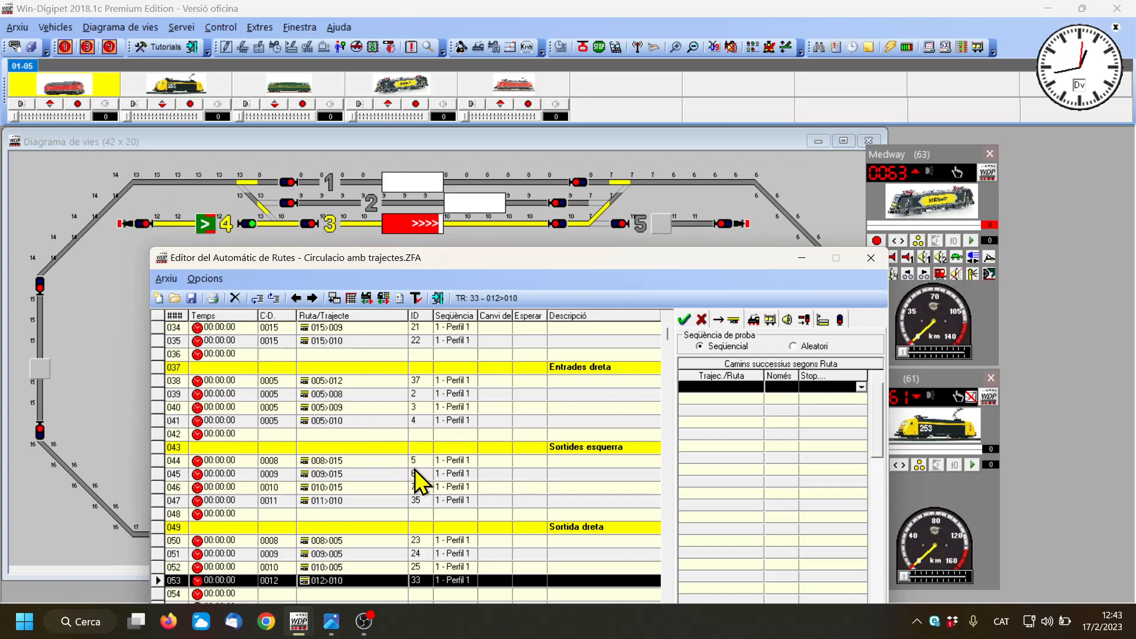
{"action": "left_click", "coordinate": [378, 462]}
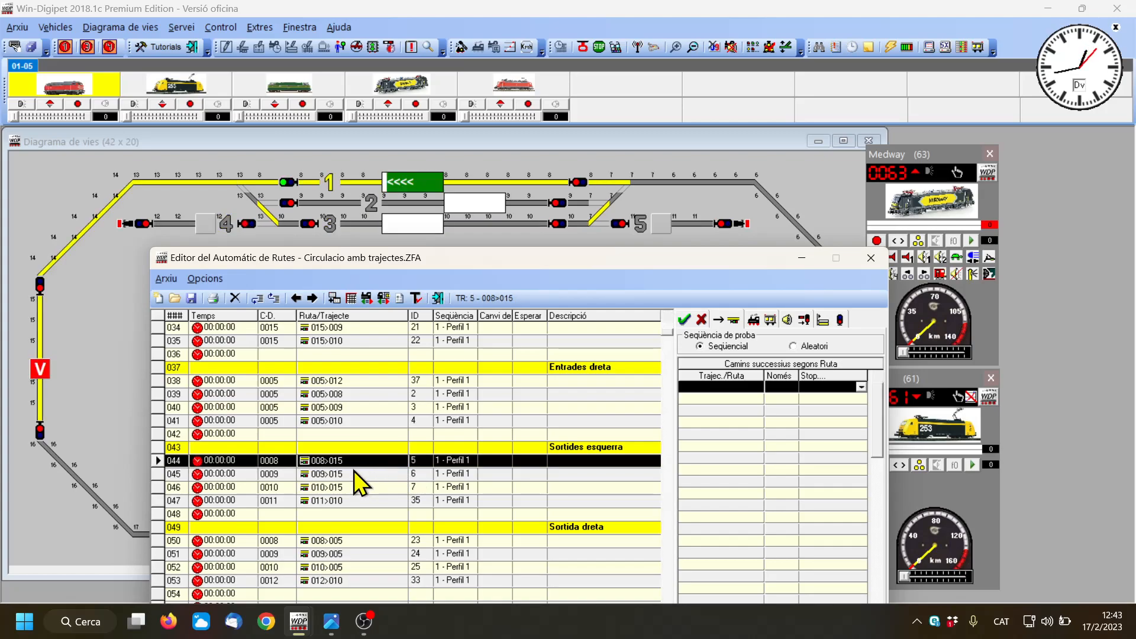
{"action": "left_click", "coordinate": [361, 487]}
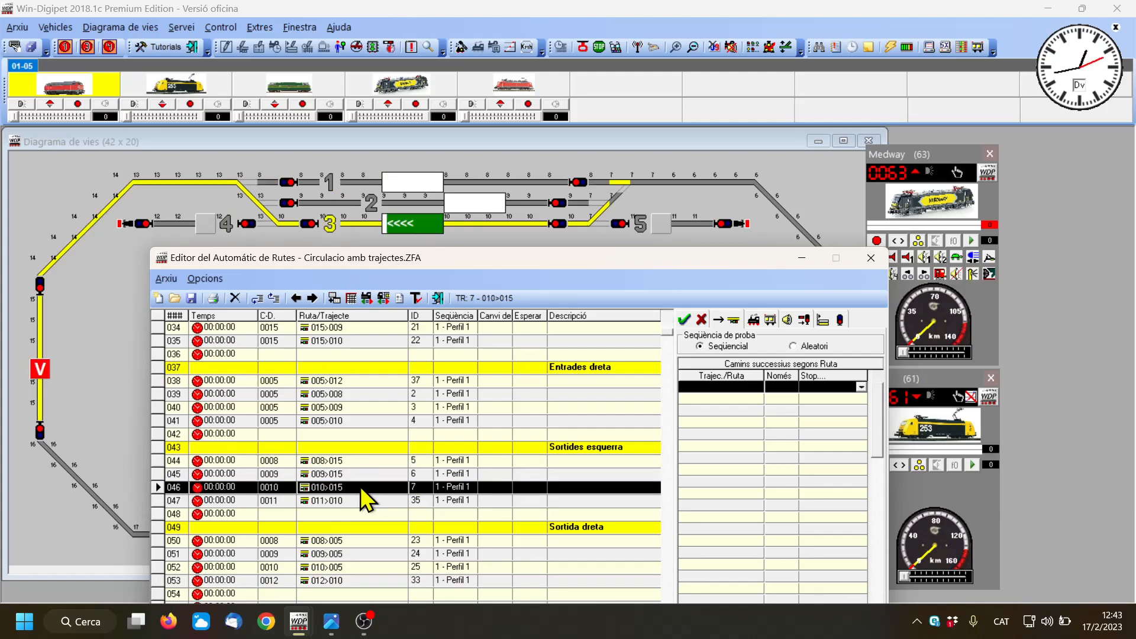
{"action": "left_click", "coordinate": [353, 580]}
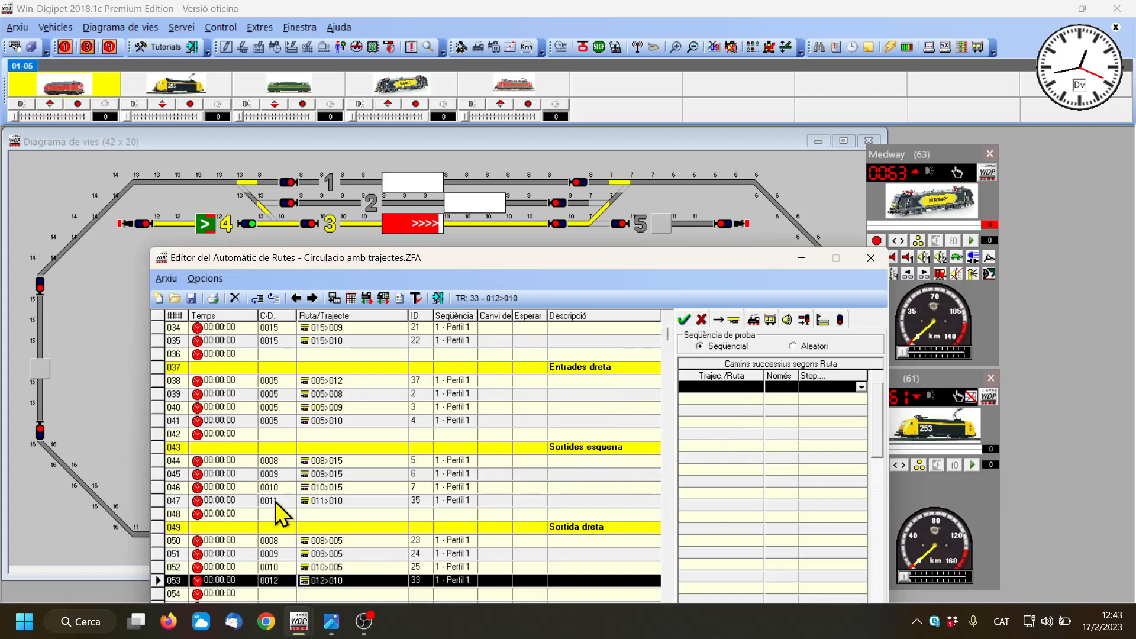
{"action": "left_click_drag", "start_coordinate": [249, 486], "coordinate": [714, 382]}
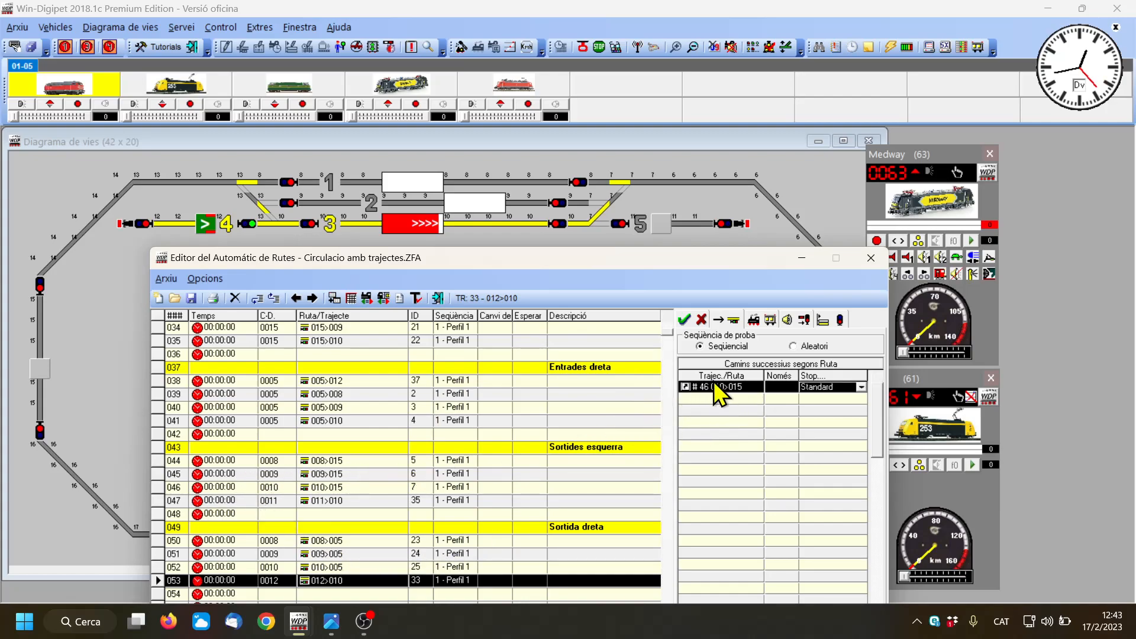
{"action": "left_click", "coordinate": [723, 397]}
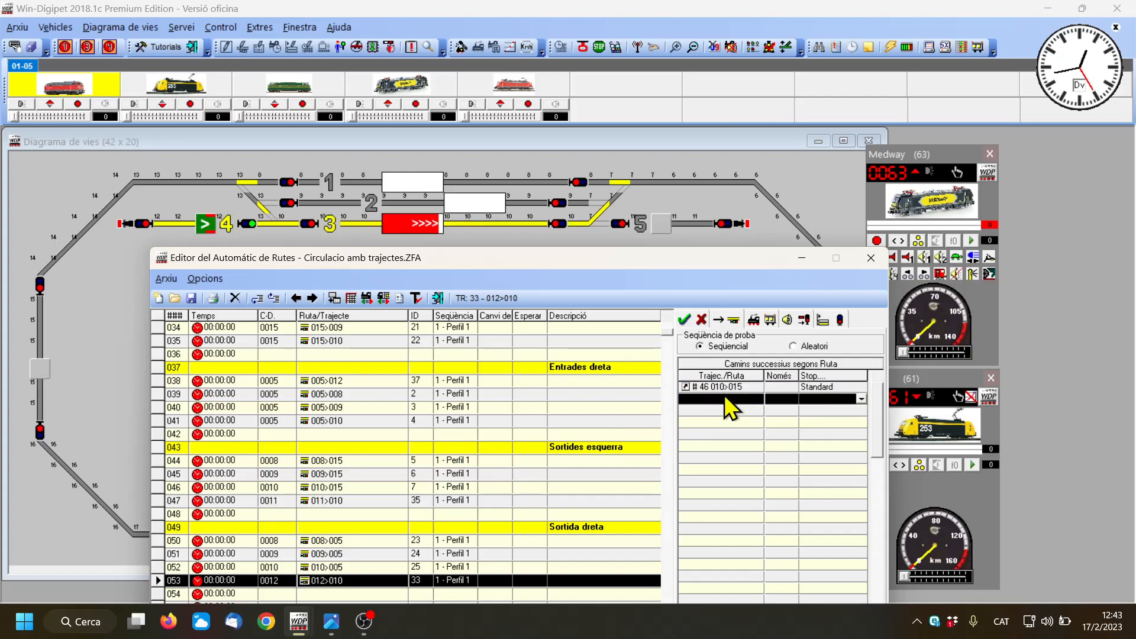
{"action": "left_click", "coordinate": [729, 388]}
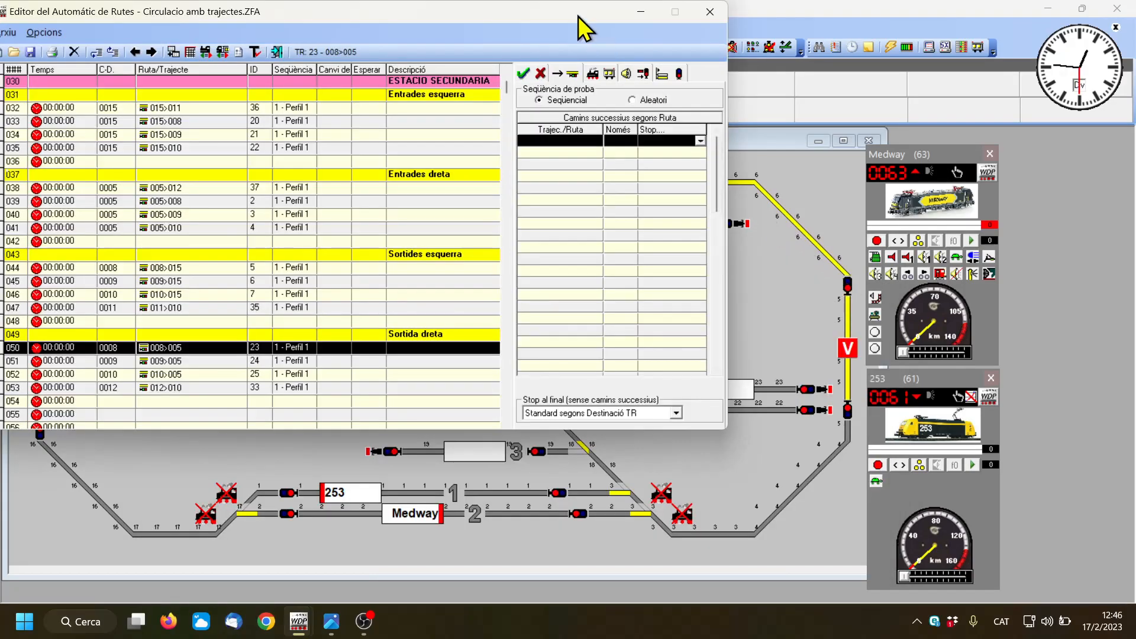
Step: Add routes 005>019, 005>021, 005>001 and 005>002, in that order, as the successive paths of route 008>005
{"action": "left_click_drag", "start_coordinate": [556, 13], "coordinate": [318, 229]}
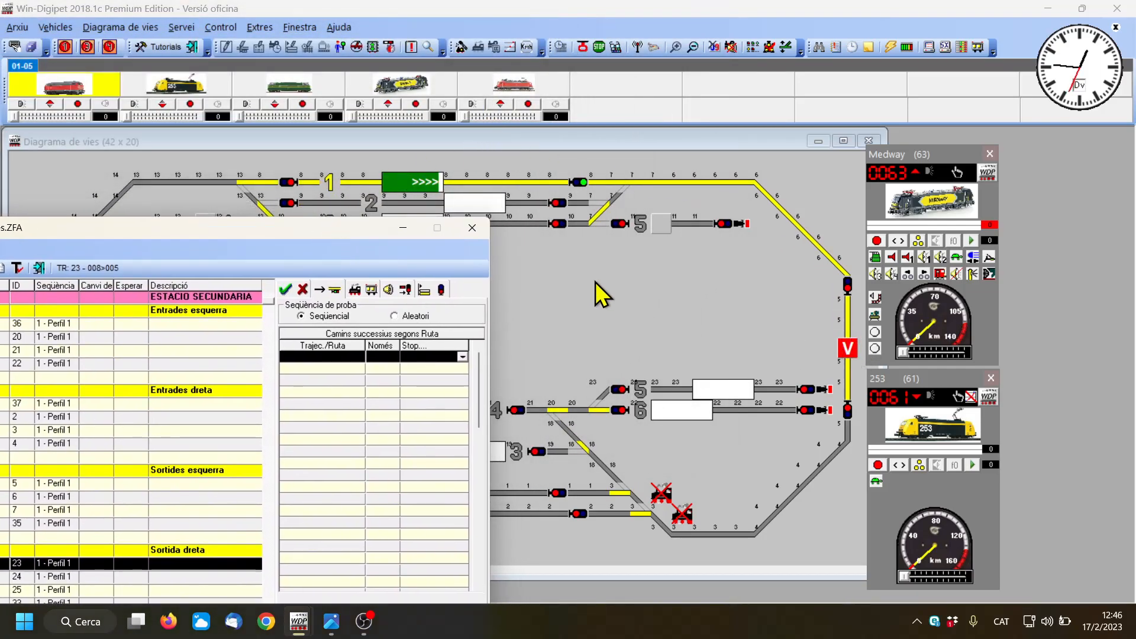
{"action": "left_click_drag", "start_coordinate": [280, 231], "coordinate": [474, 1]}
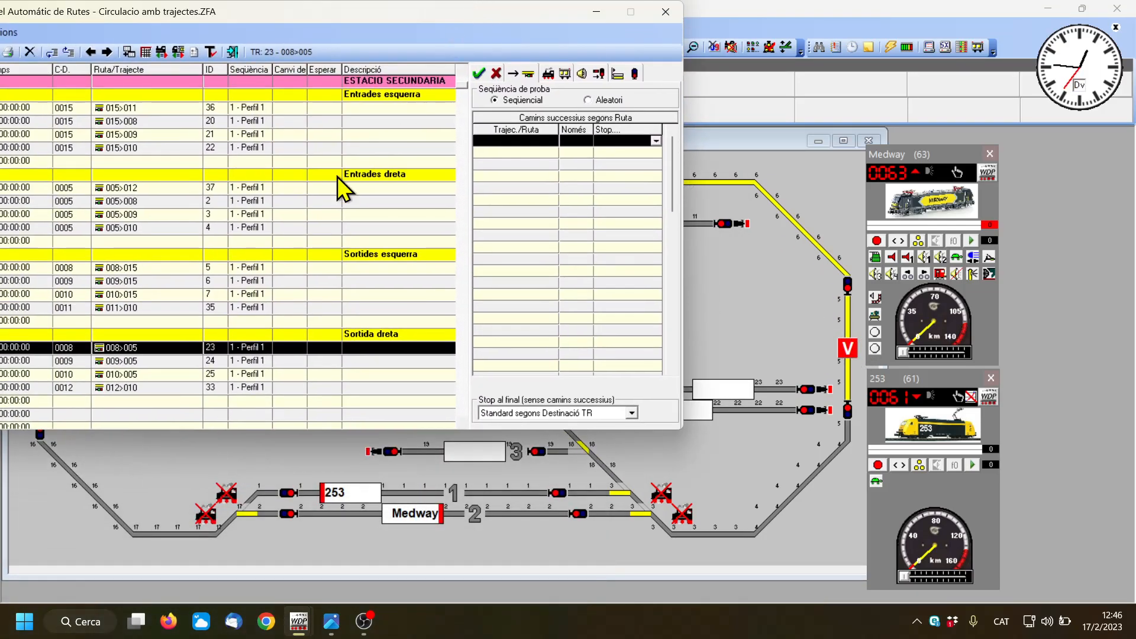
{"action": "left_click_drag", "start_coordinate": [269, 12], "coordinate": [379, 15]}
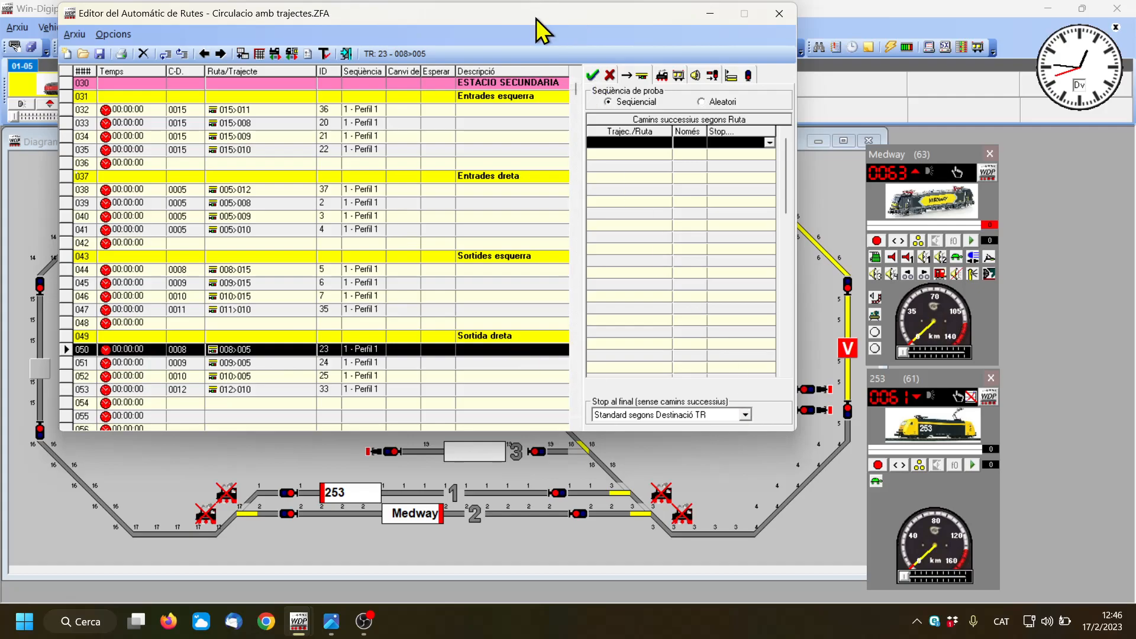
{"action": "left_click_drag", "start_coordinate": [536, 14], "coordinate": [446, 16]}
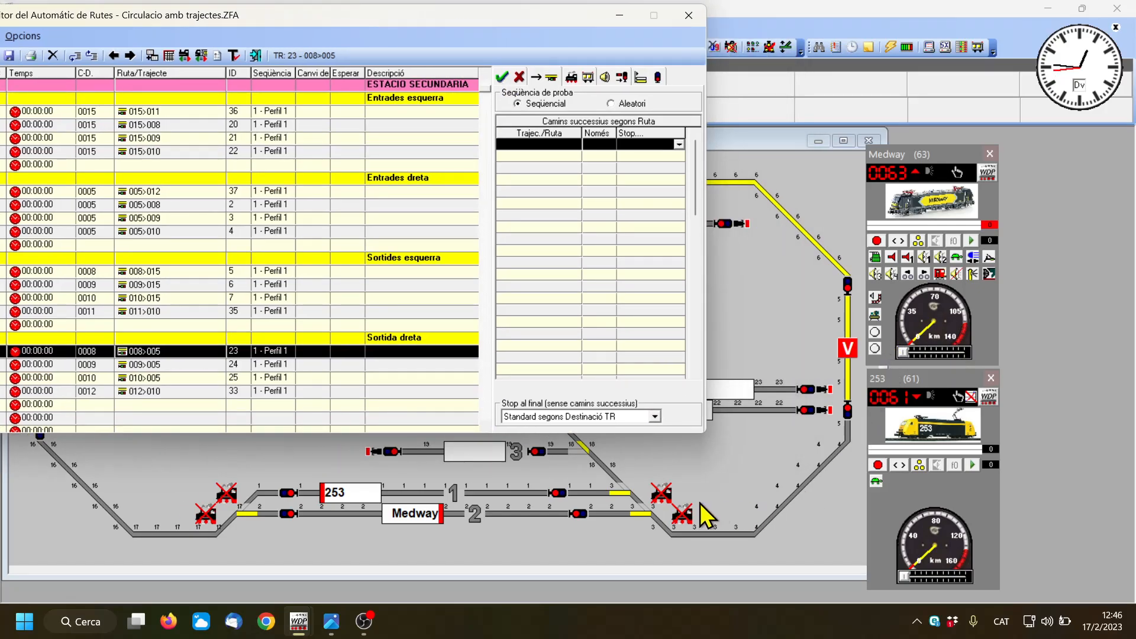
{"action": "scroll", "coordinate": [285, 264], "scroll_direction": "up", "scroll_amount": 5}
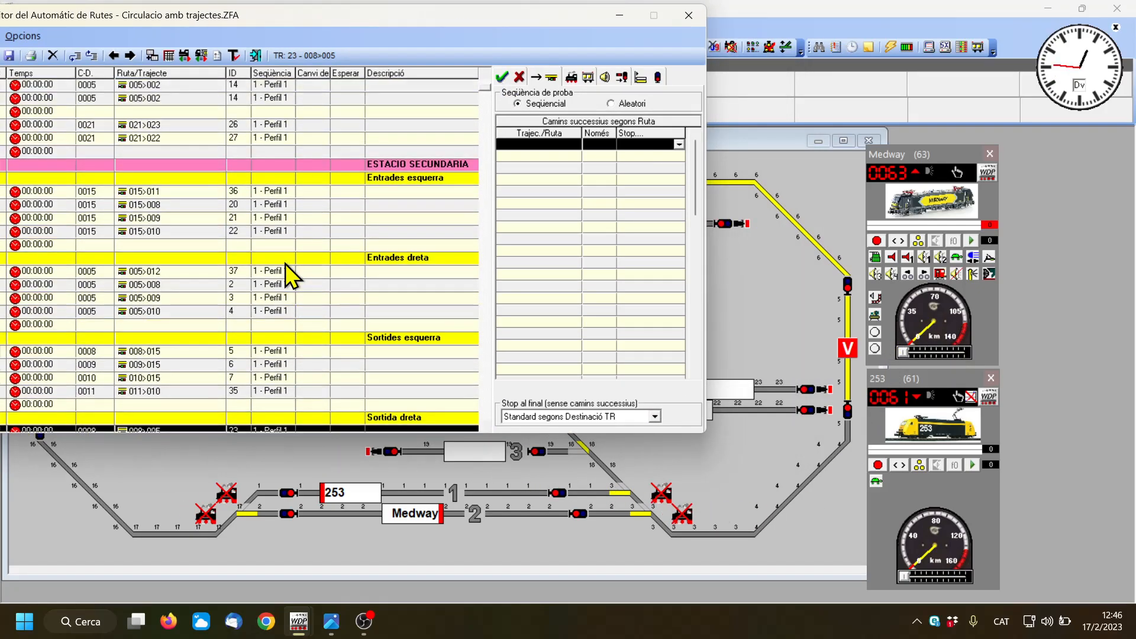
{"action": "scroll", "coordinate": [286, 264], "scroll_direction": "up", "scroll_amount": 5}
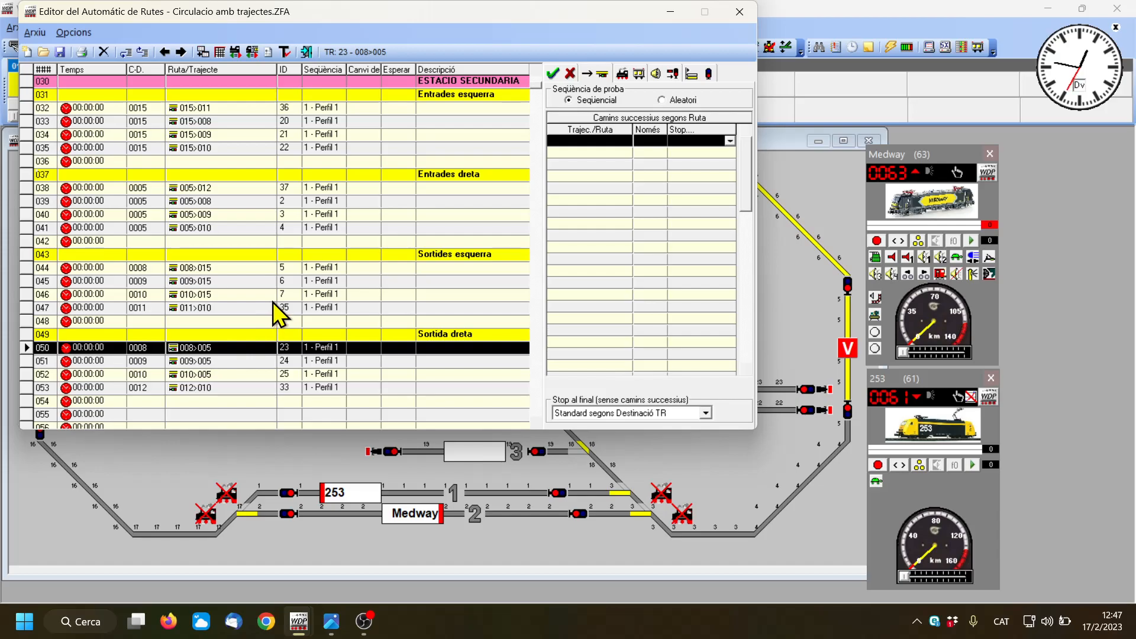
{"action": "scroll", "coordinate": [272, 296], "scroll_direction": "up", "scroll_amount": 4}
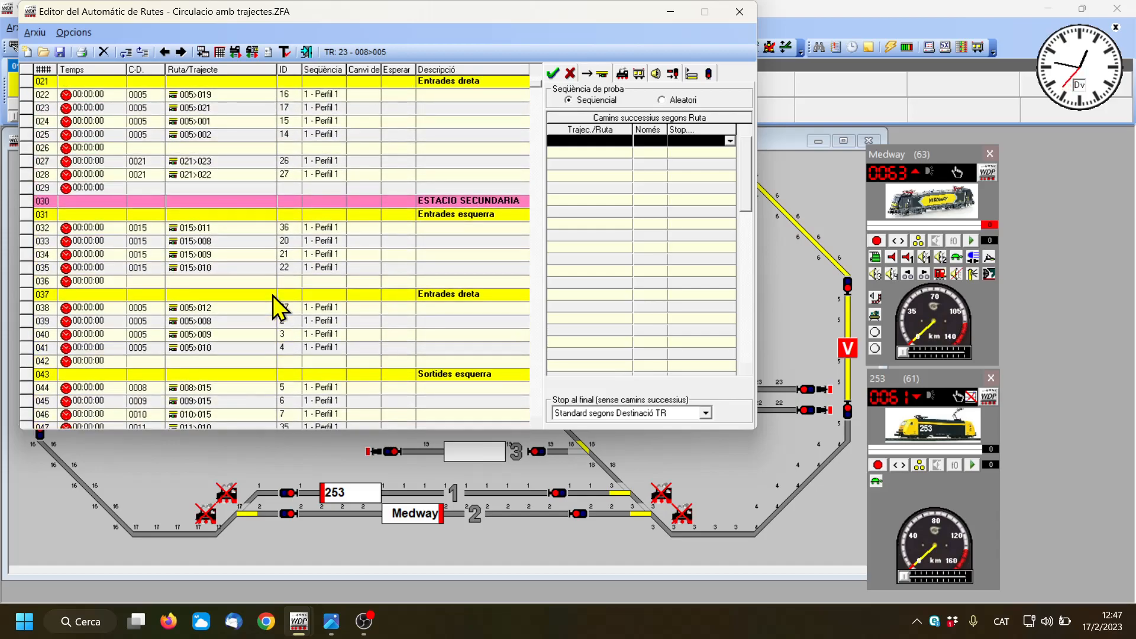
{"action": "scroll", "coordinate": [272, 296], "scroll_direction": "up", "scroll_amount": 1}
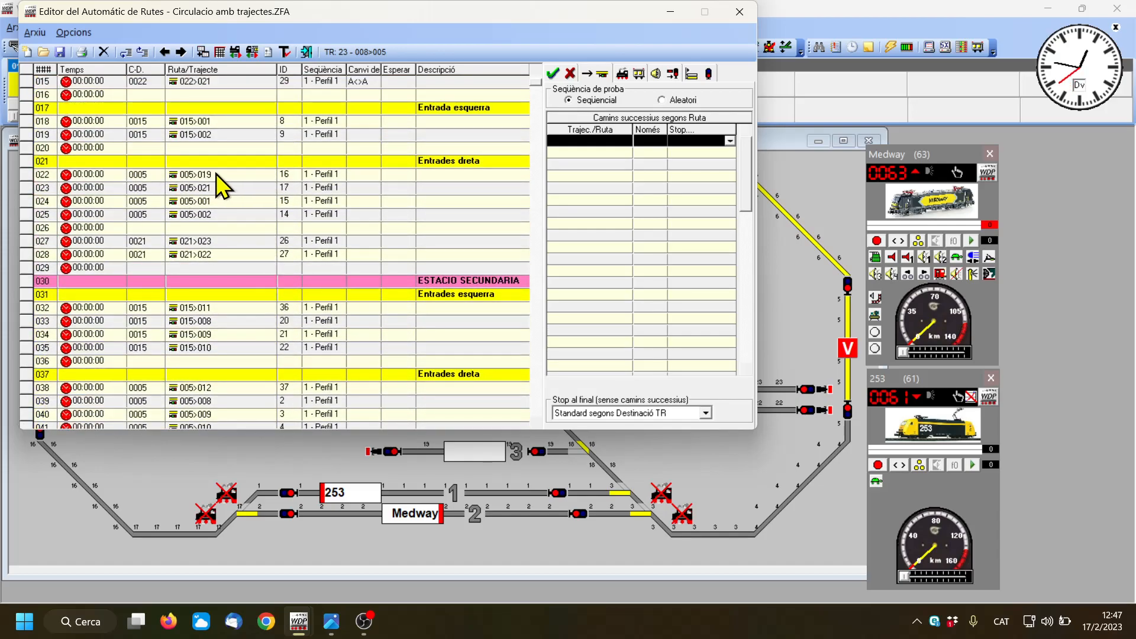
{"action": "left_click_drag", "start_coordinate": [218, 176], "coordinate": [598, 139]}
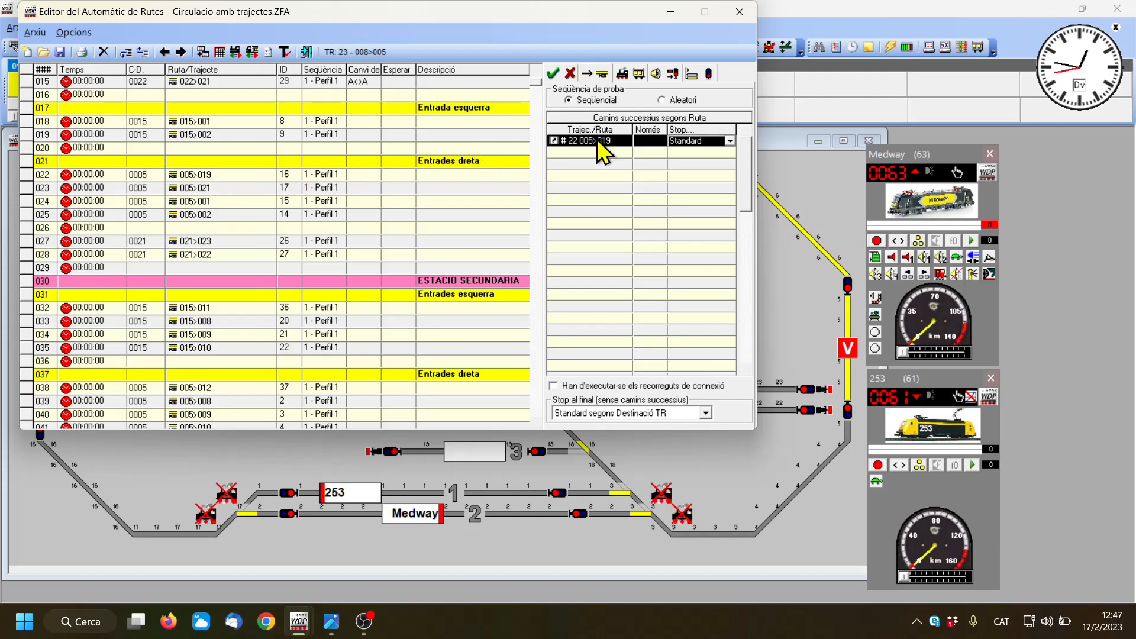
{"action": "left_click_drag", "start_coordinate": [232, 189], "coordinate": [574, 150]}
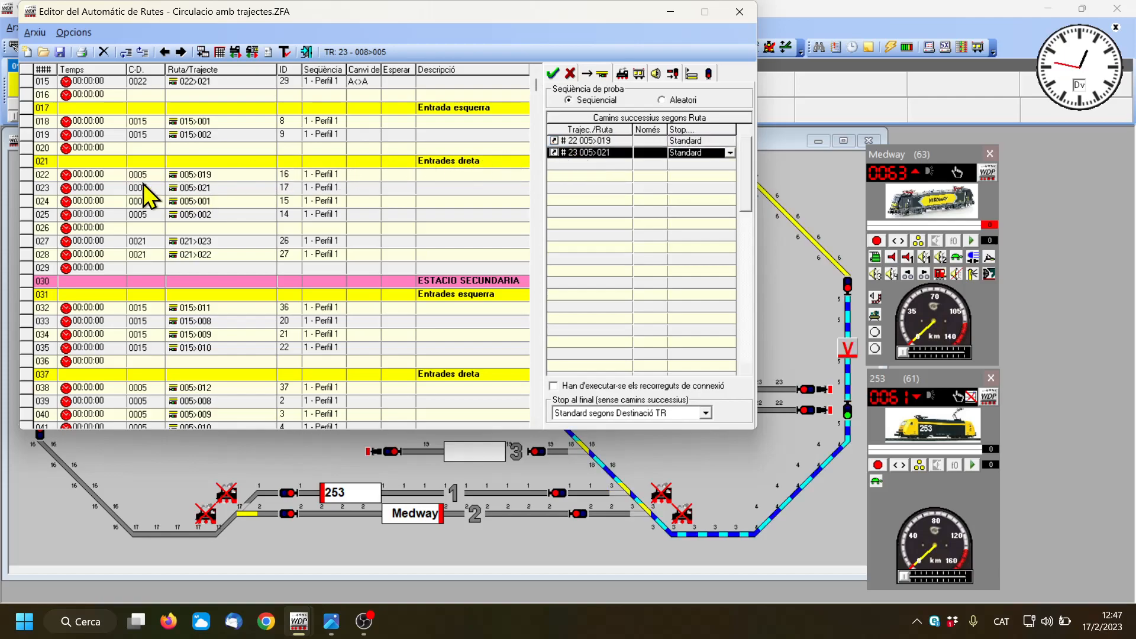
{"action": "left_click_drag", "start_coordinate": [224, 212], "coordinate": [573, 164]}
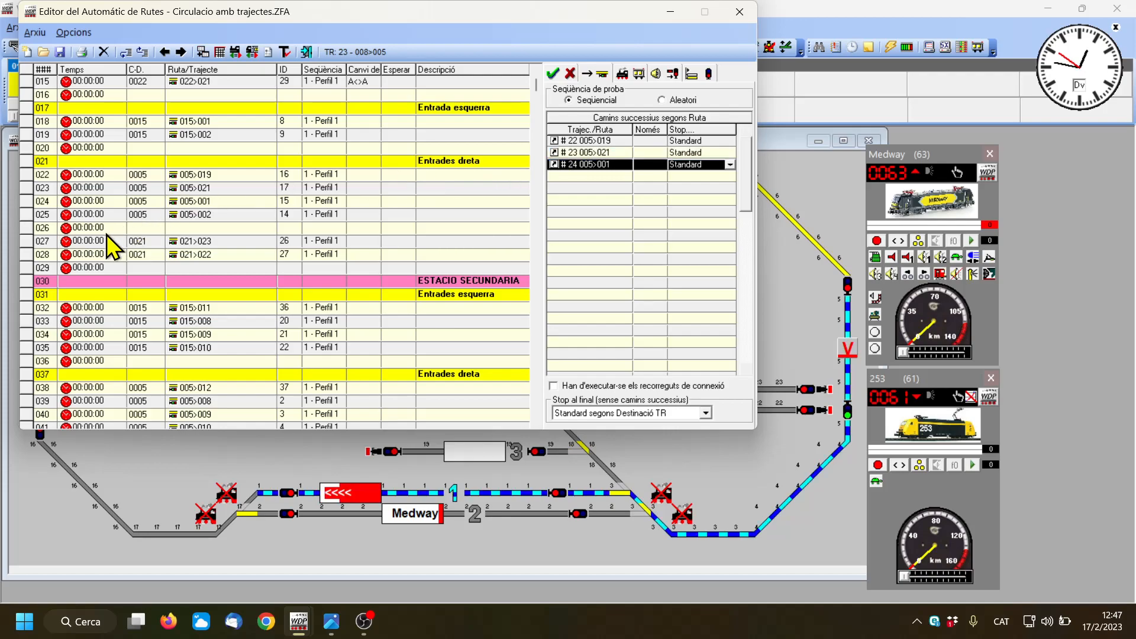
{"action": "left_click_drag", "start_coordinate": [224, 215], "coordinate": [576, 176]}
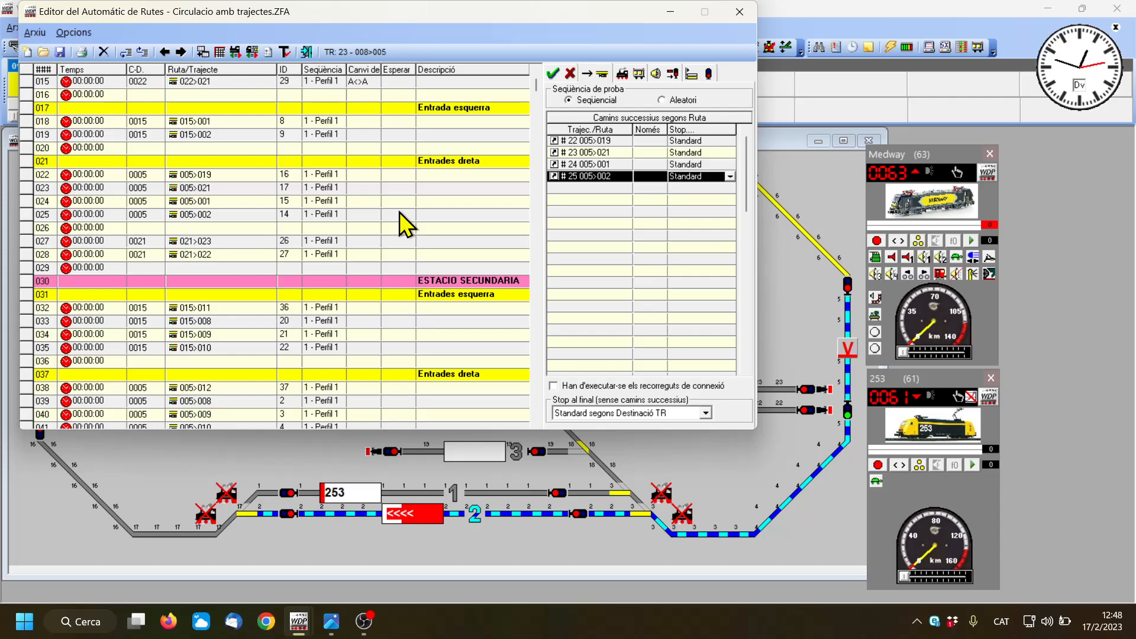
Step: Add routes 021>023 and 021>022, in that order, as the successive paths of route 005>021
{"action": "left_click_drag", "start_coordinate": [330, 12], "coordinate": [797, 556]}
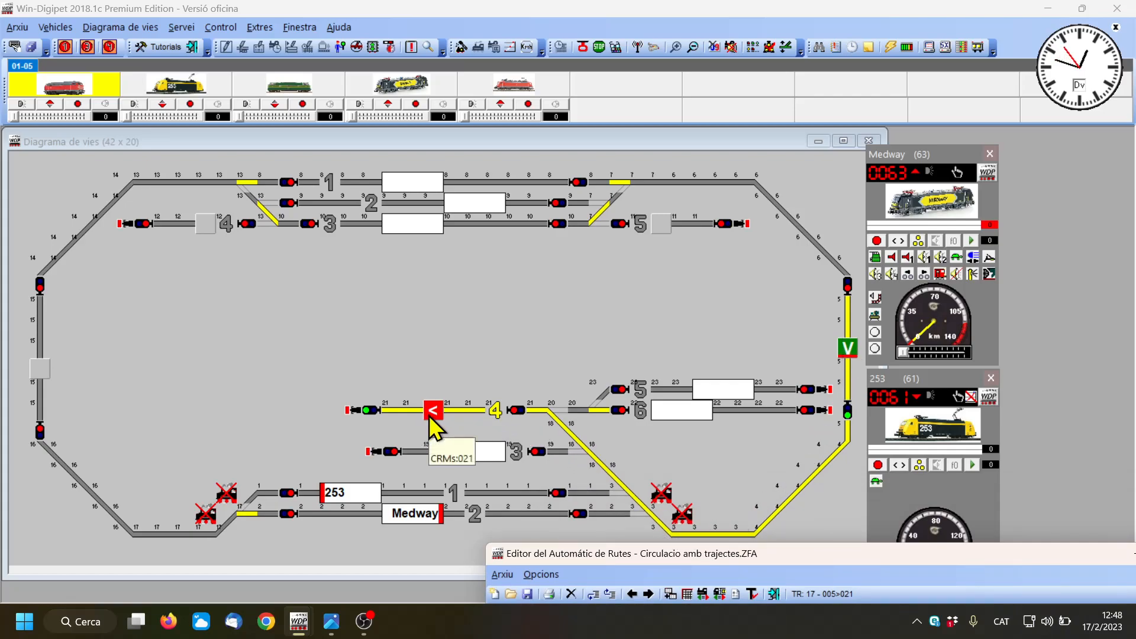
{"action": "left_click_drag", "start_coordinate": [861, 556], "coordinate": [443, 45]}
{"action": "left_click", "coordinate": [104, 267]}
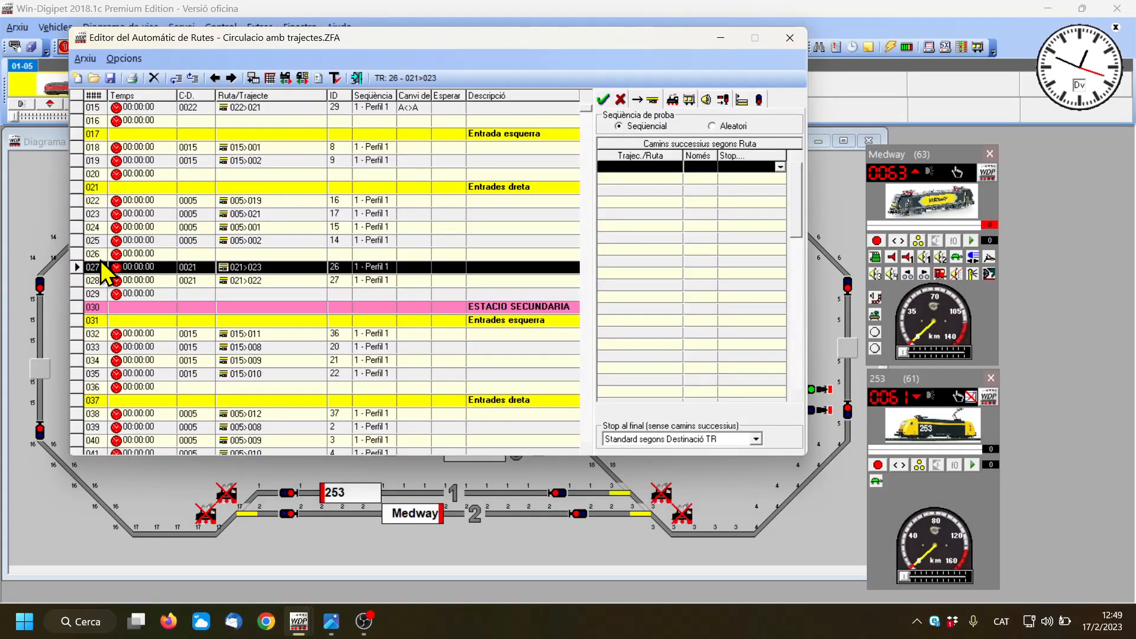
{"action": "left_click", "coordinate": [156, 214]}
{"action": "left_click_drag", "start_coordinate": [410, 36], "coordinate": [352, 20]}
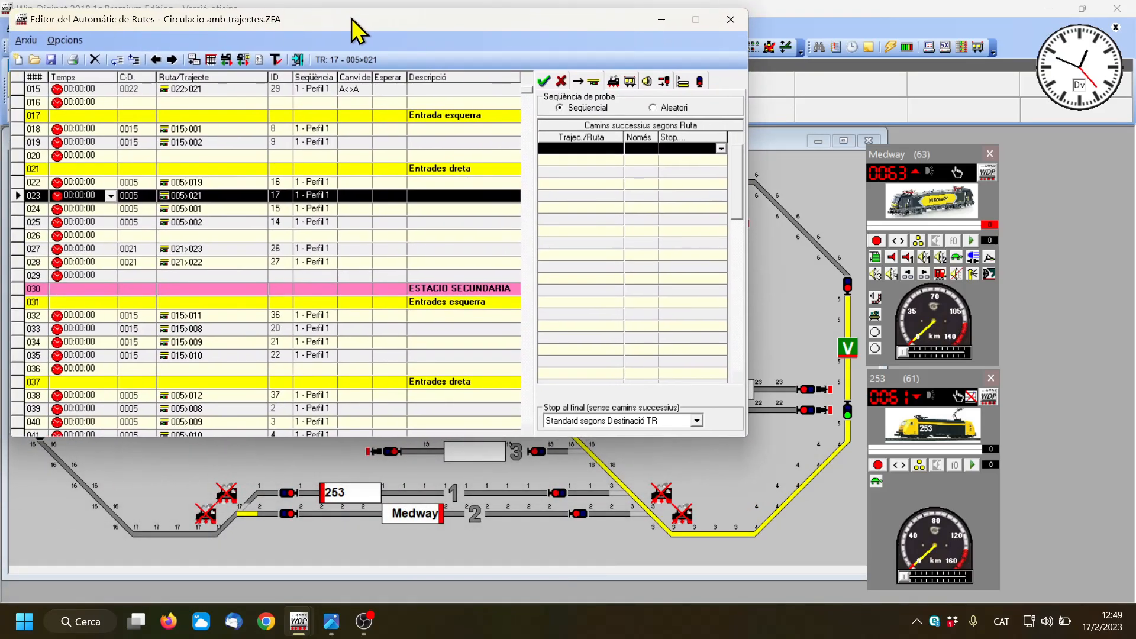
{"action": "left_click_drag", "start_coordinate": [179, 252], "coordinate": [599, 147]}
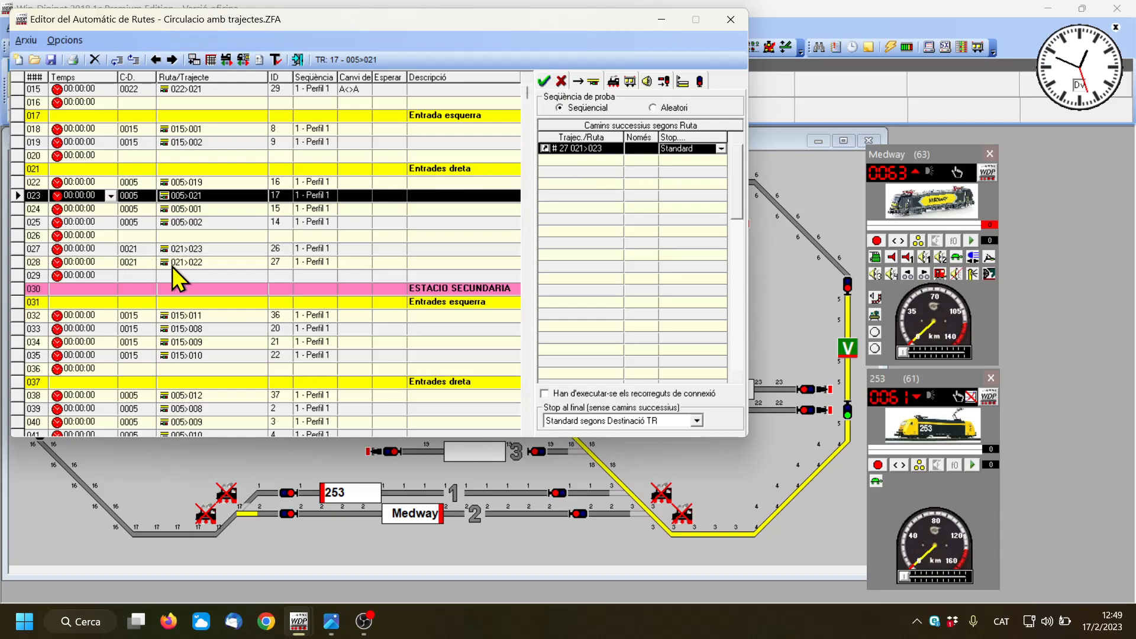
{"action": "left_click_drag", "start_coordinate": [207, 262], "coordinate": [582, 158]}
Step: Display successive paths 021>022 and 021>023 on the track diagram and enable "Han d'executar-se els recorreguts de connexió" for route 005>021
{"action": "left_click_drag", "start_coordinate": [477, 24], "coordinate": [691, 449]}
{"action": "scroll", "coordinate": [615, 592], "scroll_direction": "down", "scroll_amount": 2}
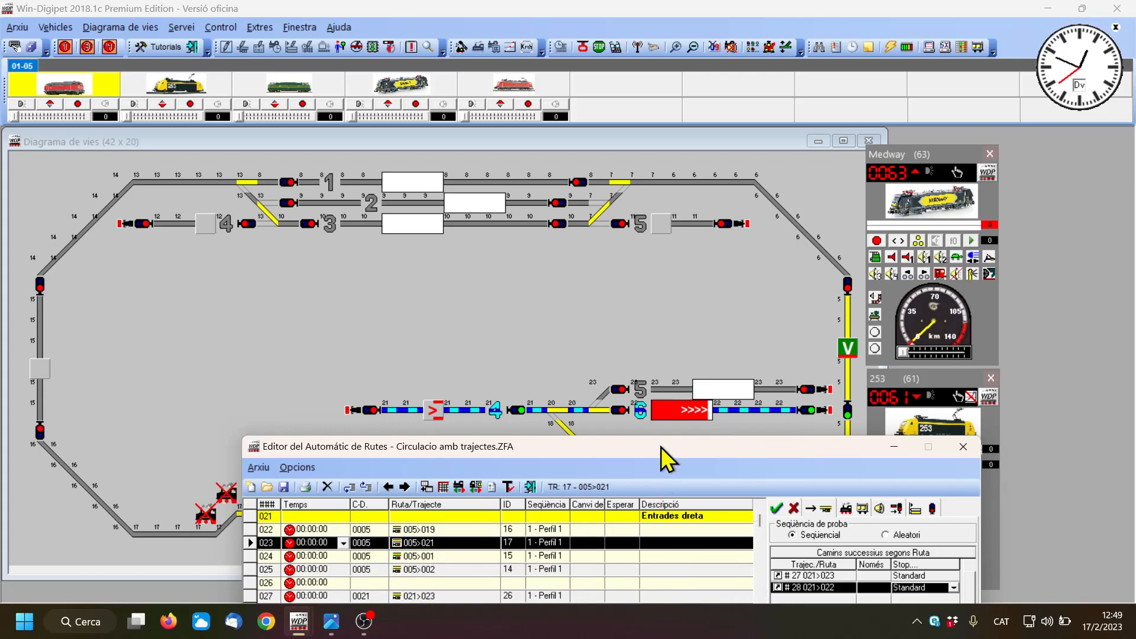
{"action": "left_click_drag", "start_coordinate": [658, 449], "coordinate": [252, 443]}
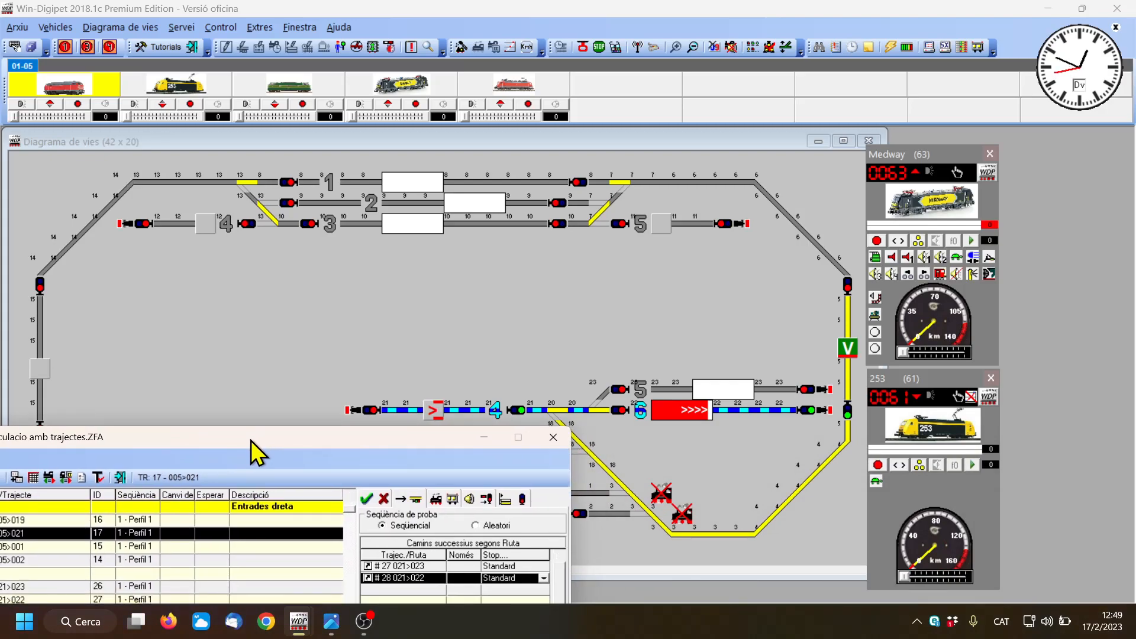
{"action": "left_click", "coordinate": [430, 566]}
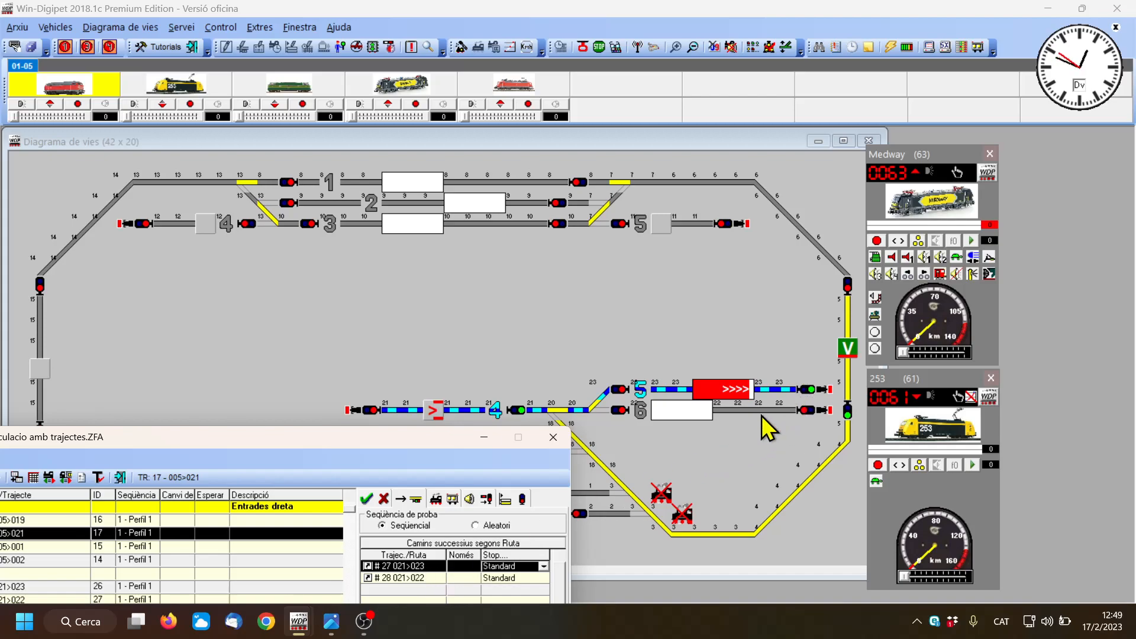
{"action": "left_click", "coordinate": [435, 578]}
{"action": "left_click_drag", "start_coordinate": [379, 438], "coordinate": [767, 122]}
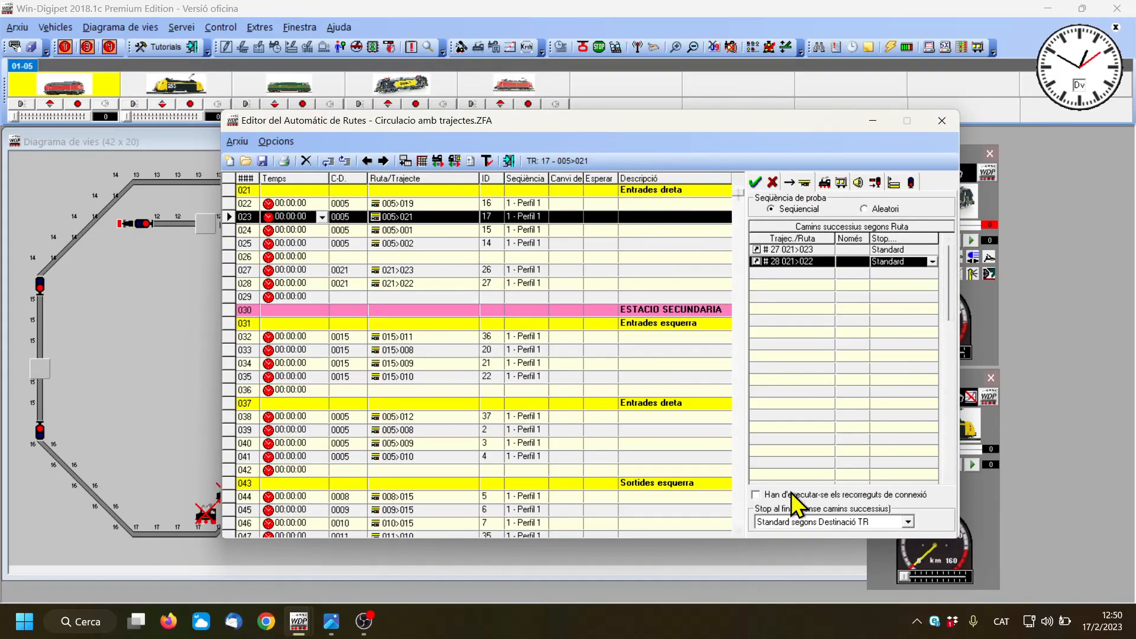
{"action": "left_click", "coordinate": [756, 494]}
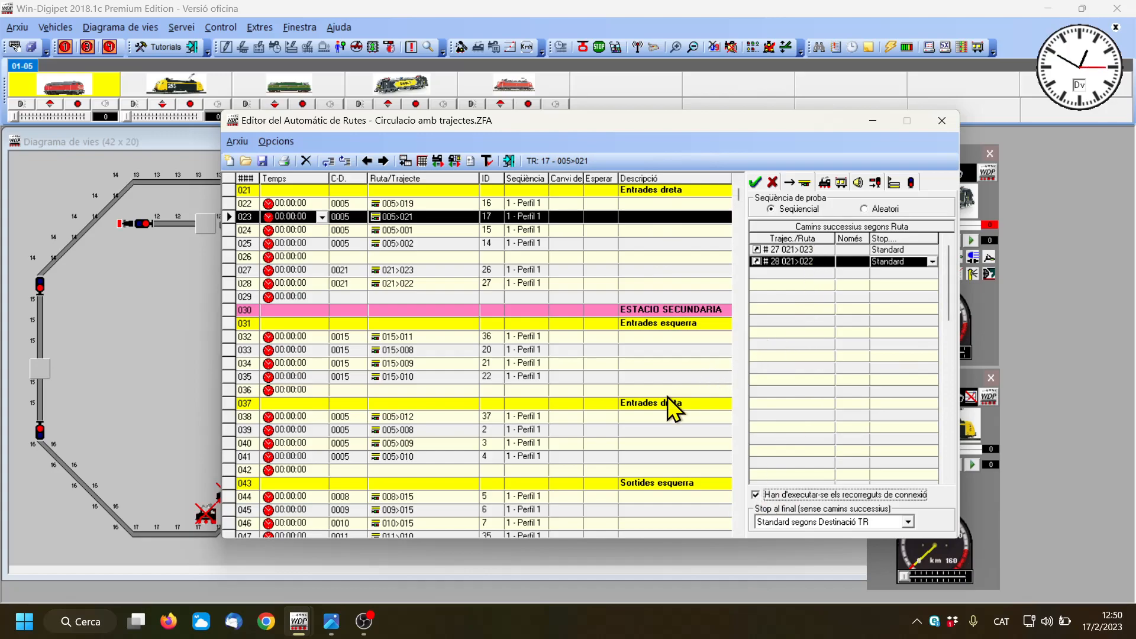
Step: Enable the mandatory connection routes option for the main station's left exit routes 001>015 and 002>015
{"action": "scroll", "coordinate": [662, 403], "scroll_direction": "up", "scroll_amount": 5}
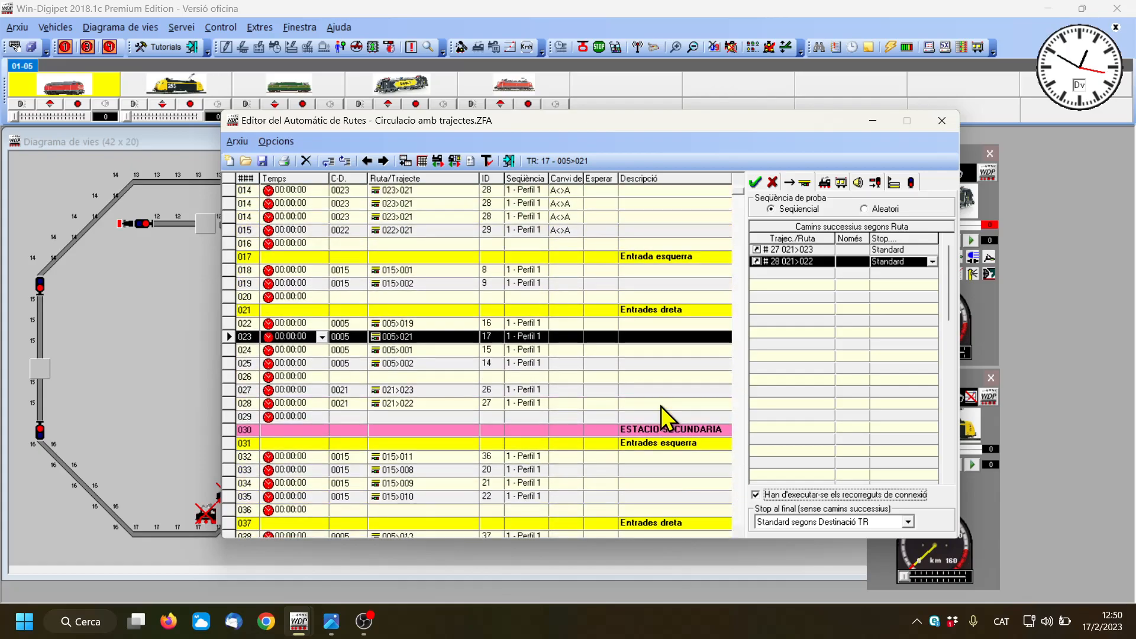
{"action": "scroll", "coordinate": [659, 405], "scroll_direction": "up", "scroll_amount": 3}
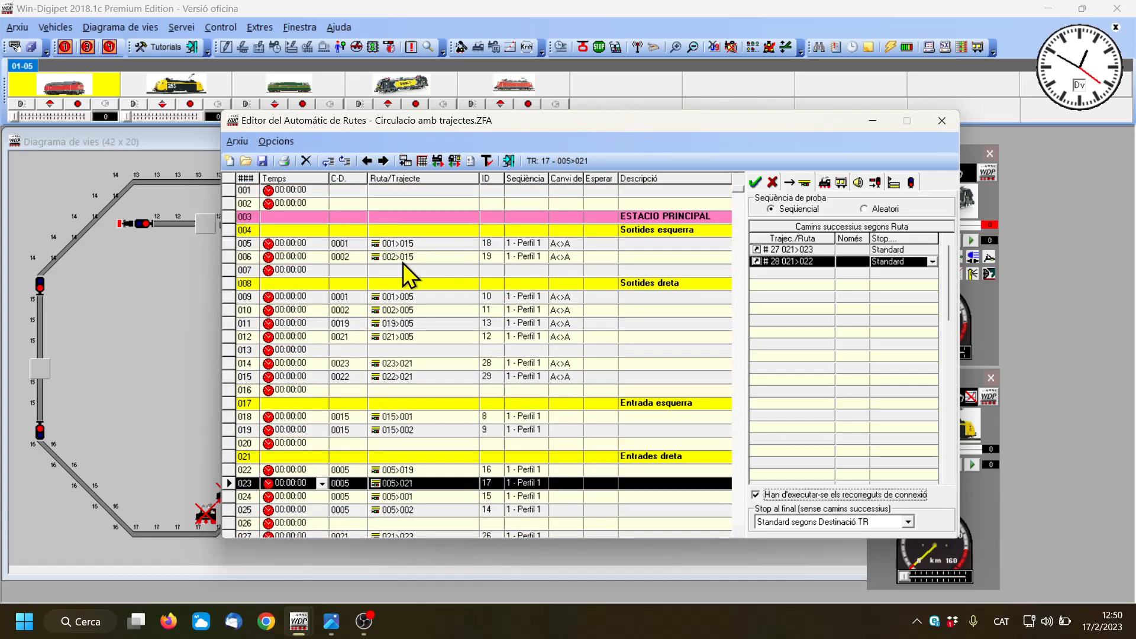
{"action": "left_click", "coordinate": [432, 243]}
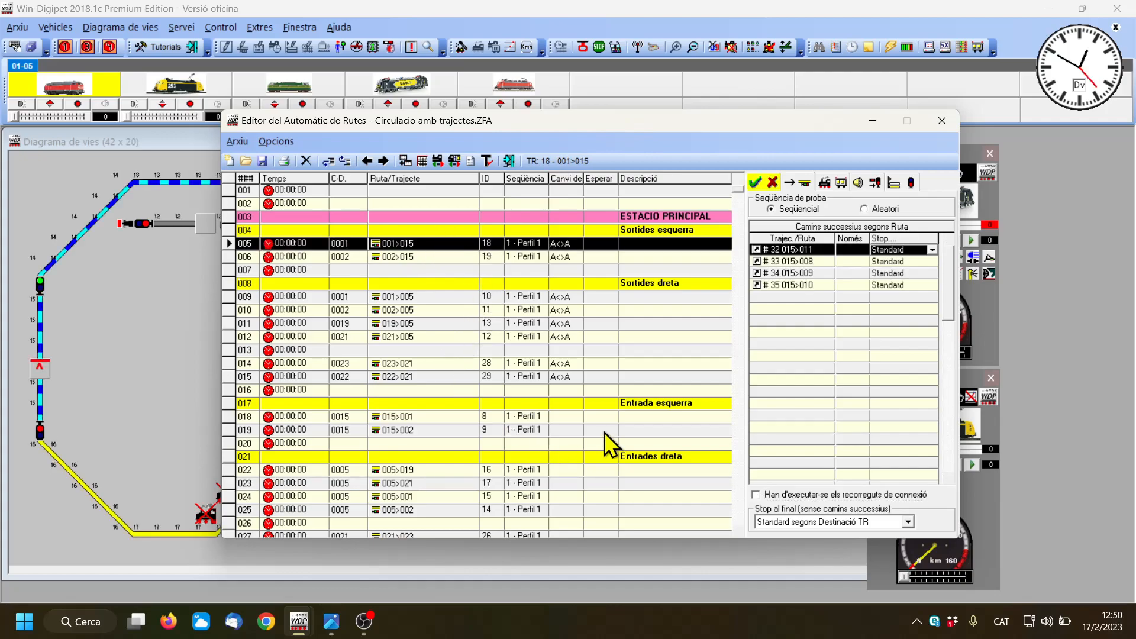
{"action": "left_click", "coordinate": [756, 494]}
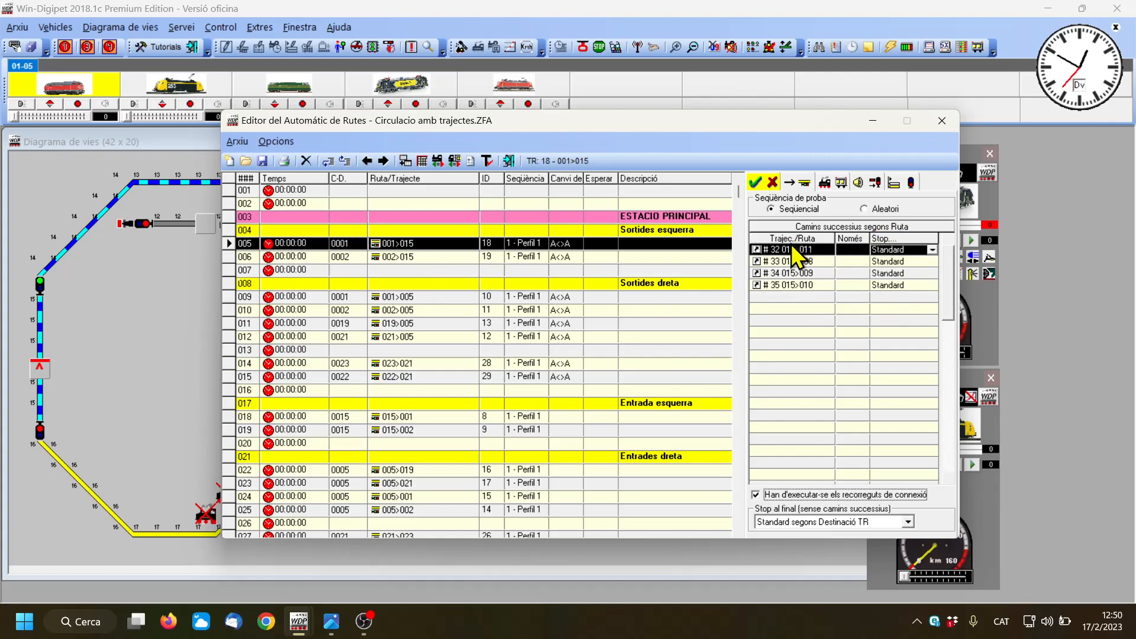
{"action": "left_click", "coordinate": [428, 256]}
{"action": "left_click", "coordinate": [756, 496]}
{"action": "left_click", "coordinate": [756, 496]}
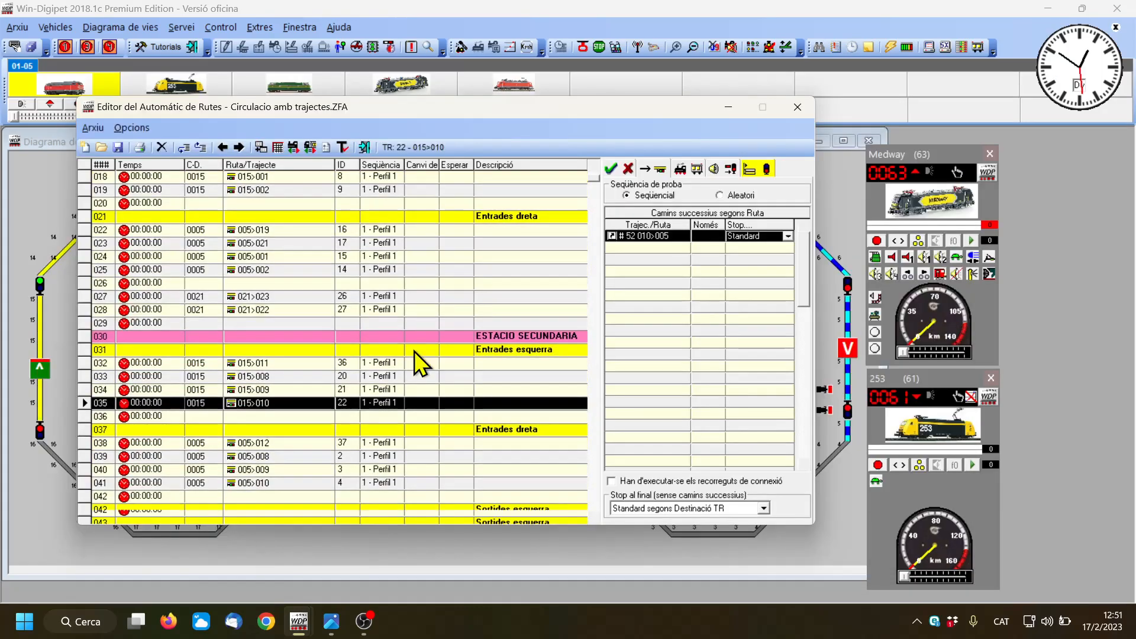
Step: Enable "Han d'executar-se els recorreguts de connexió" for the secondary station's left entry routes 015>010 and 015>009
{"action": "scroll", "coordinate": [414, 351], "scroll_direction": "down", "scroll_amount": 2}
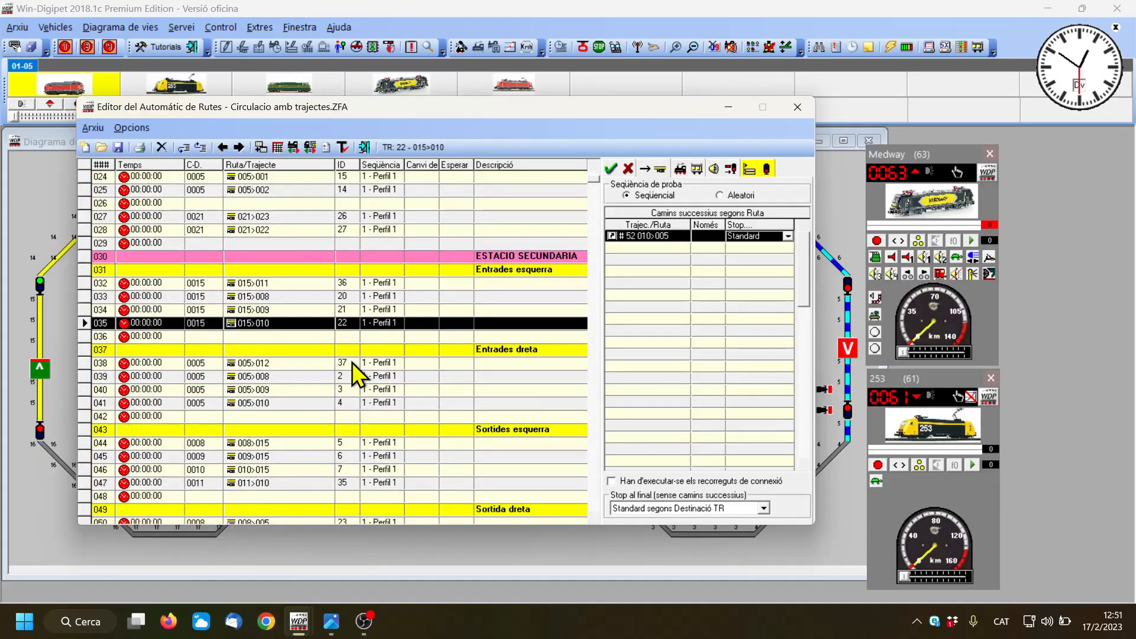
{"action": "left_click", "coordinate": [612, 480]}
{"action": "left_click", "coordinate": [356, 309]}
{"action": "left_click", "coordinate": [611, 480]}
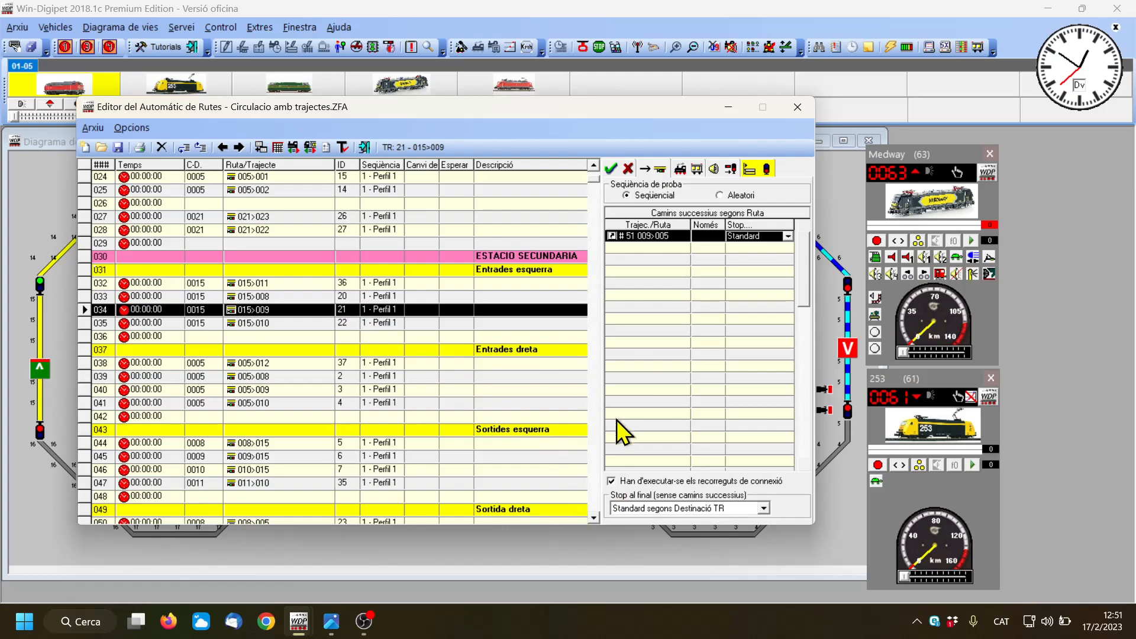
Step: Check the right exit routes 009>005 and 010>005, and enable the mandatory connection routes option for route 012>010
{"action": "scroll", "coordinate": [355, 379], "scroll_direction": "down", "scroll_amount": 4}
{"action": "left_click", "coordinate": [332, 389]}
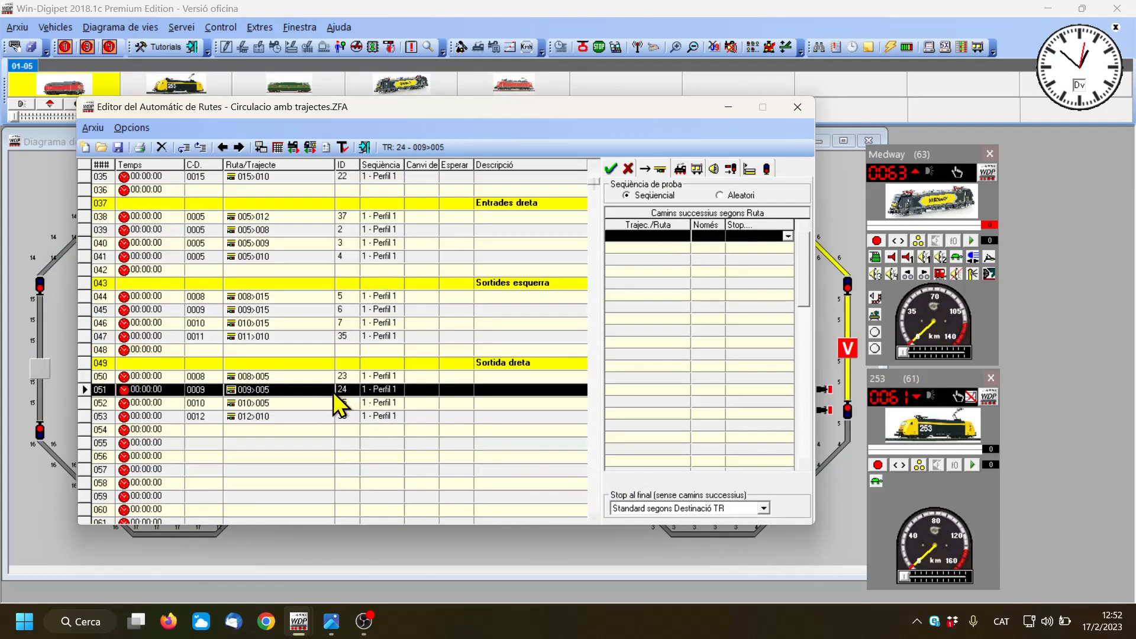
{"action": "left_click", "coordinate": [350, 402]}
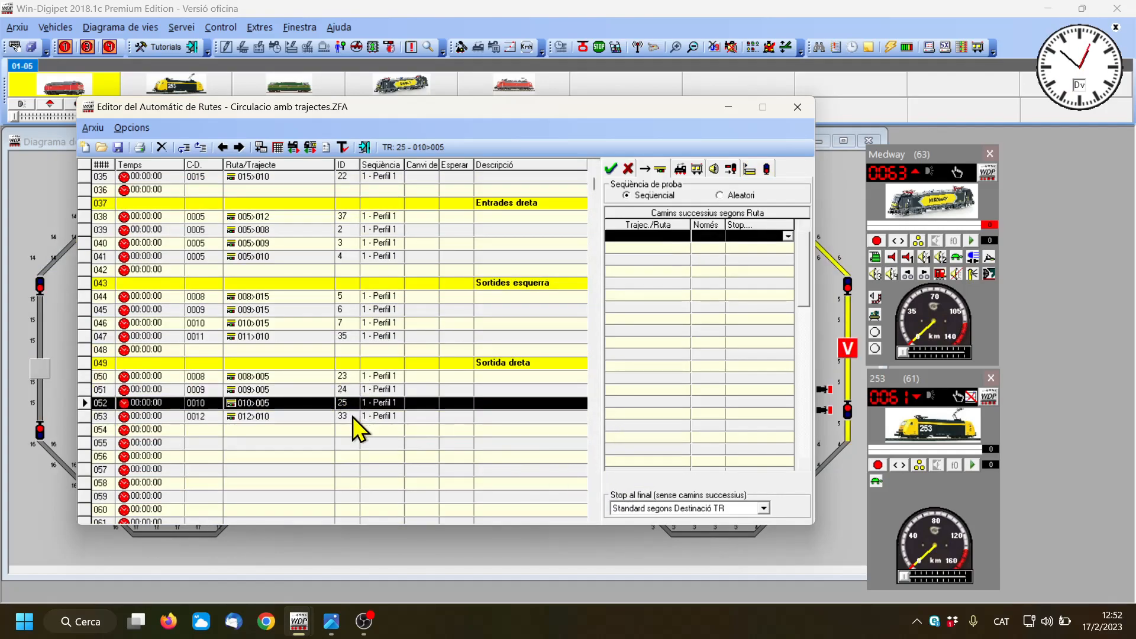
{"action": "left_click", "coordinate": [353, 417]}
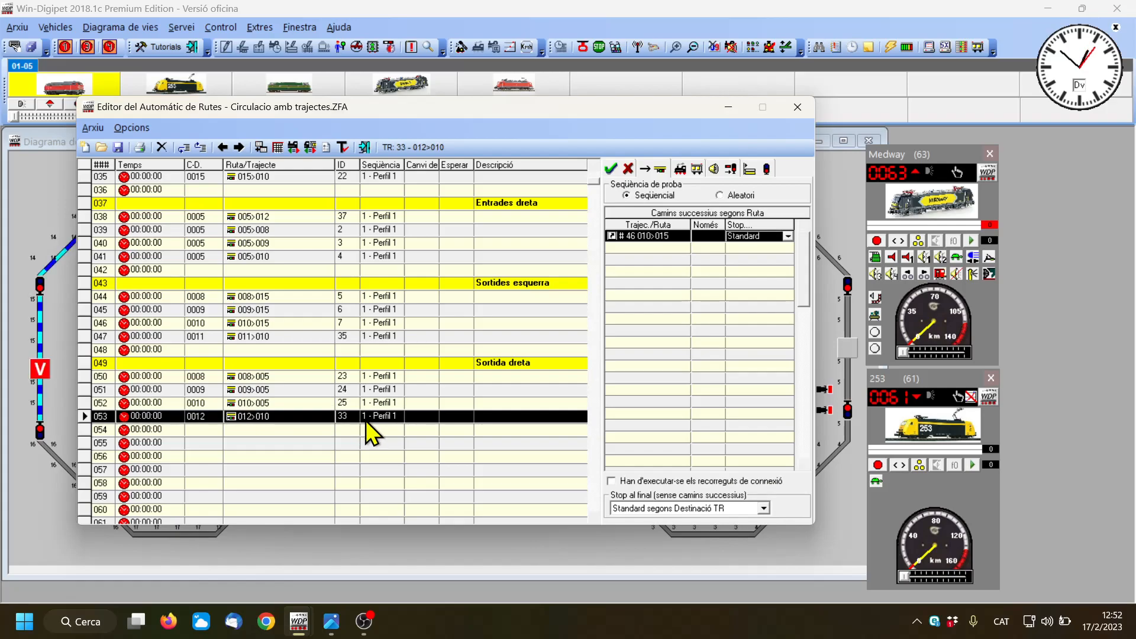
{"action": "left_click", "coordinate": [613, 481]}
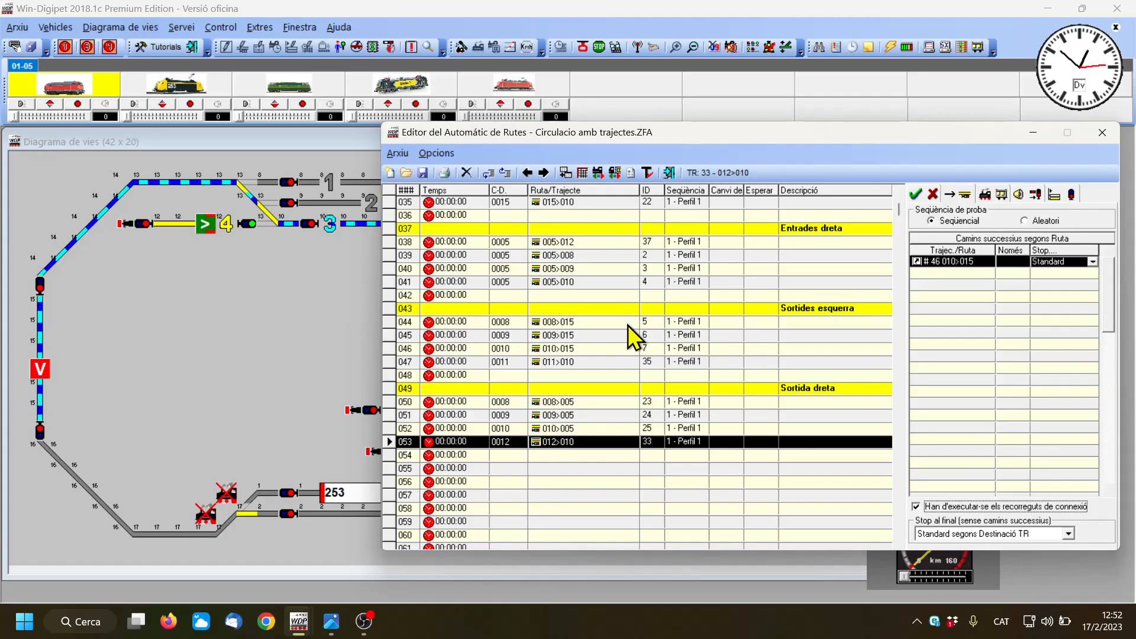
Step: Add routes 005>012, 005>008, 005>009 and 005>010, in that order, as the successive paths of route 001>005
{"action": "scroll", "coordinate": [609, 332], "scroll_direction": "up", "scroll_amount": 2}
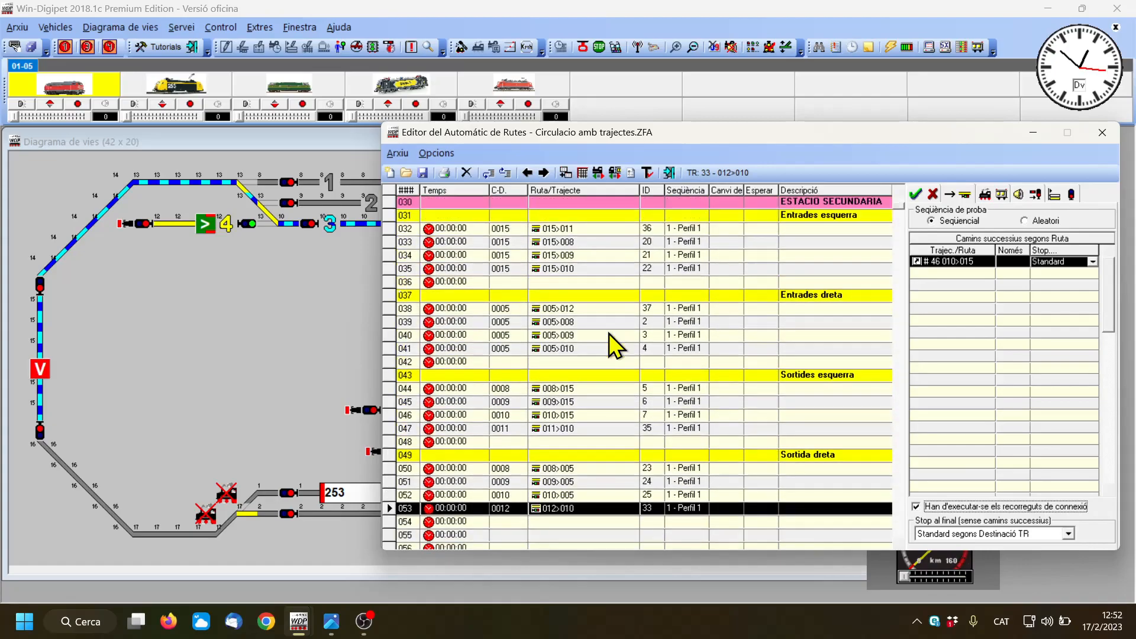
{"action": "scroll", "coordinate": [609, 335], "scroll_direction": "up", "scroll_amount": 3}
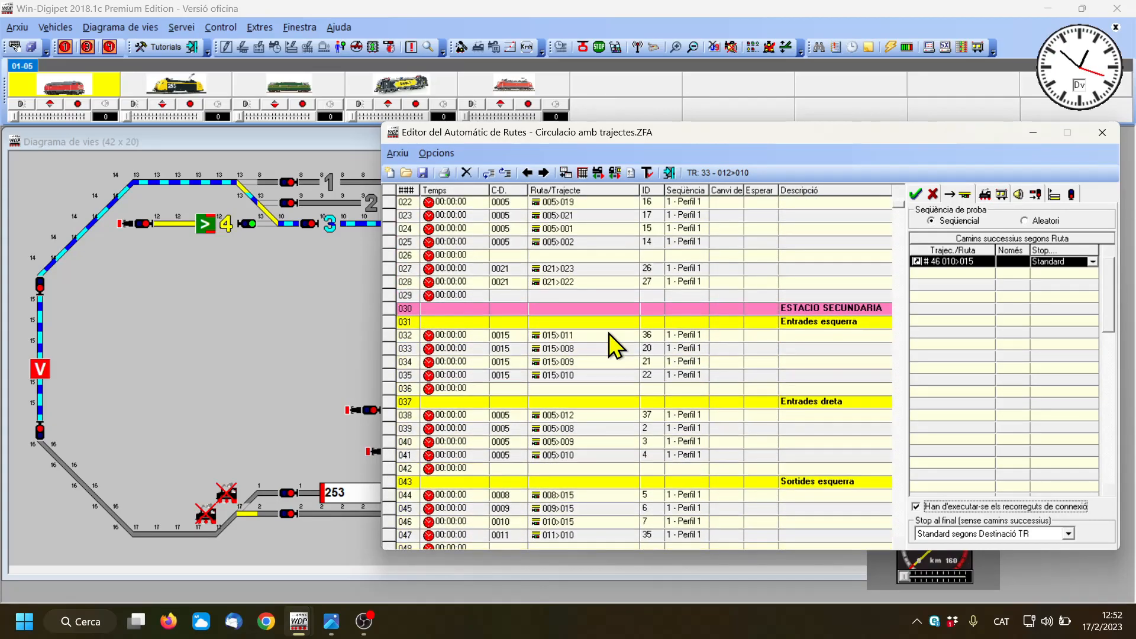
{"action": "scroll", "coordinate": [609, 333], "scroll_direction": "up", "scroll_amount": 5}
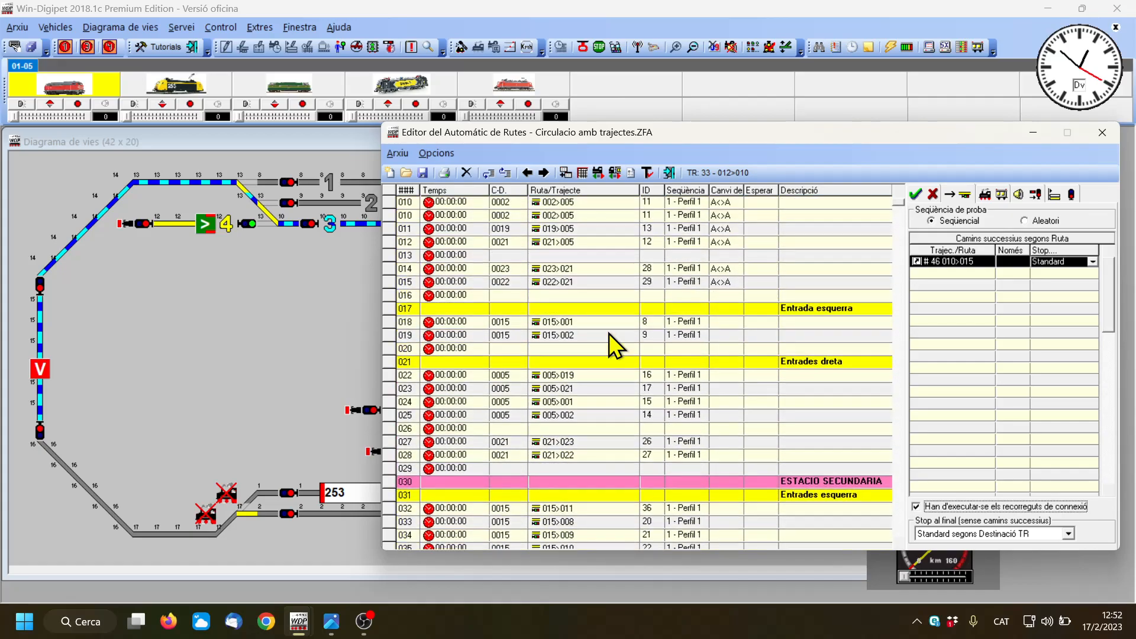
{"action": "scroll", "coordinate": [609, 333], "scroll_direction": "up", "scroll_amount": 2}
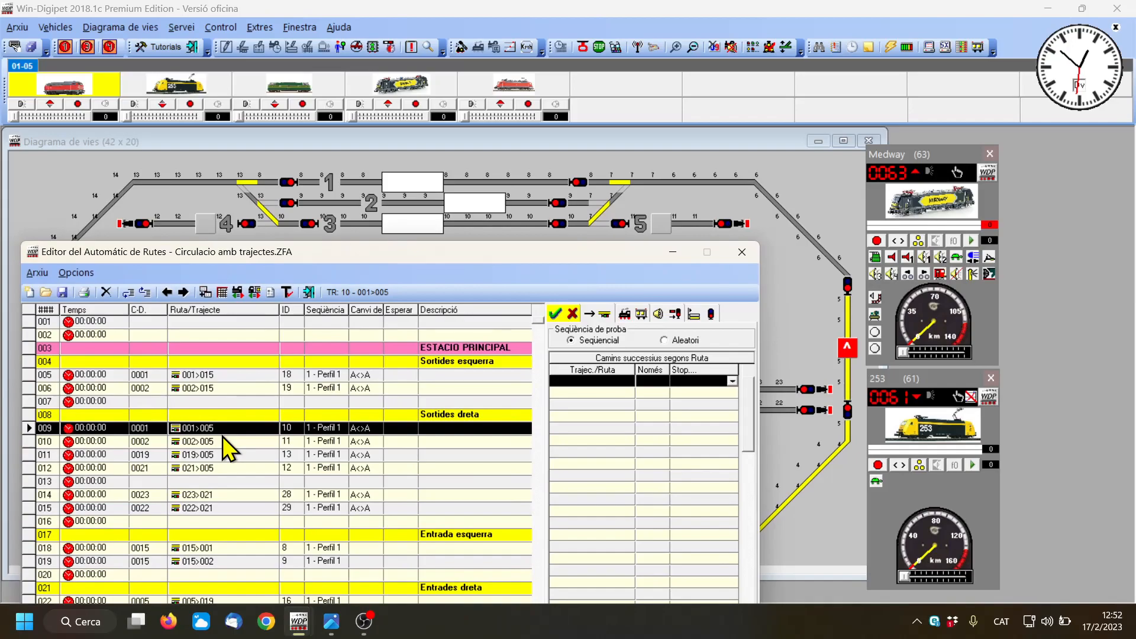
{"action": "left_click_drag", "start_coordinate": [474, 258], "coordinate": [131, 384]}
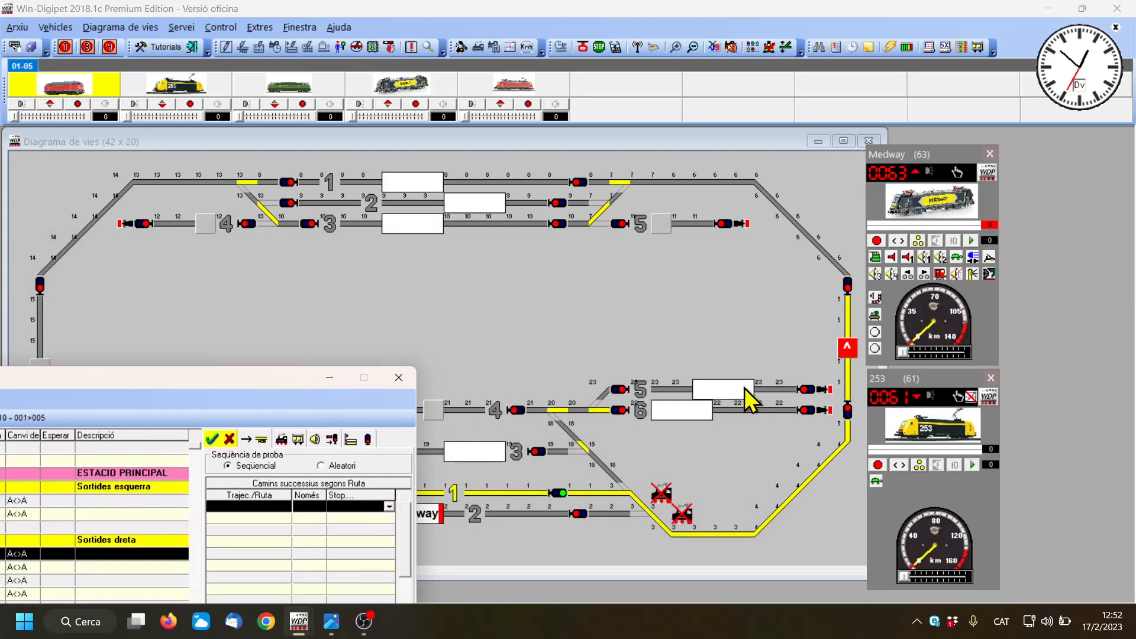
{"action": "left_click_drag", "start_coordinate": [235, 395], "coordinate": [414, 380]}
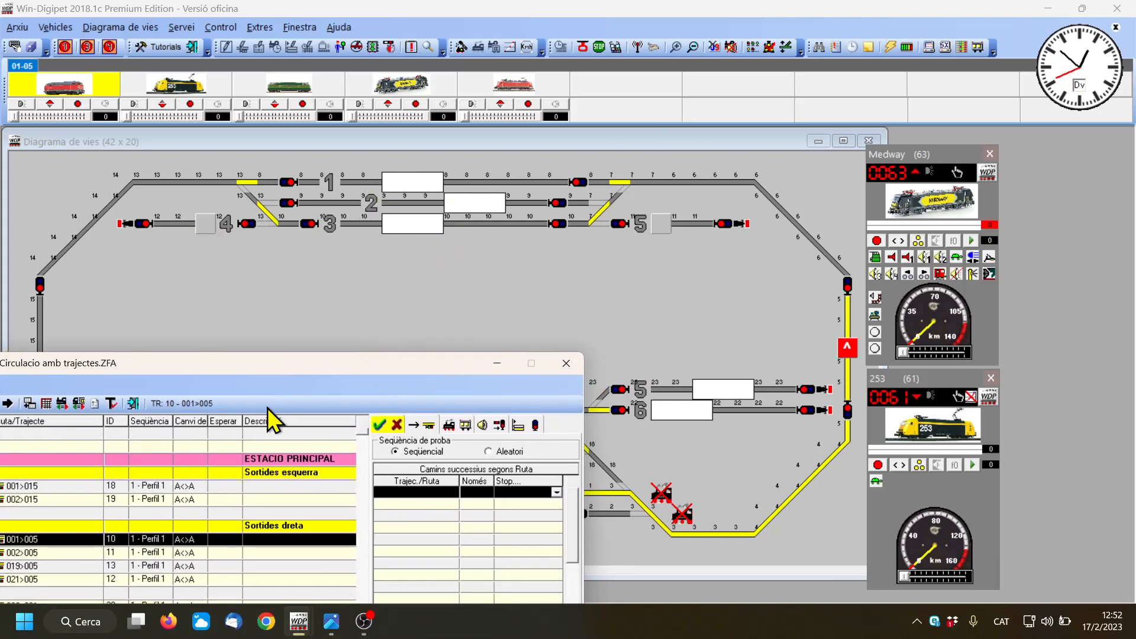
{"action": "left_click_drag", "start_coordinate": [270, 368], "coordinate": [416, 258]}
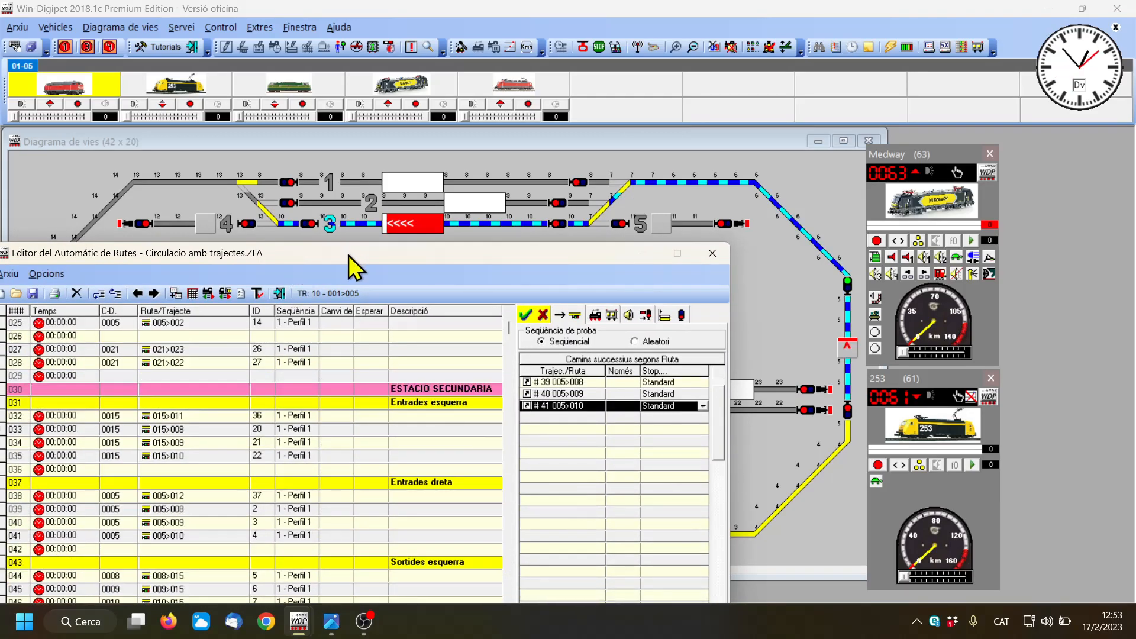
Step: Enable "Han d'executar-se els recorreguts de connexió" for route 001>005 and display each of its successive paths on the track diagram
{"action": "left_click_drag", "start_coordinate": [348, 256], "coordinate": [280, 166]}
{"action": "left_click", "coordinate": [457, 536]}
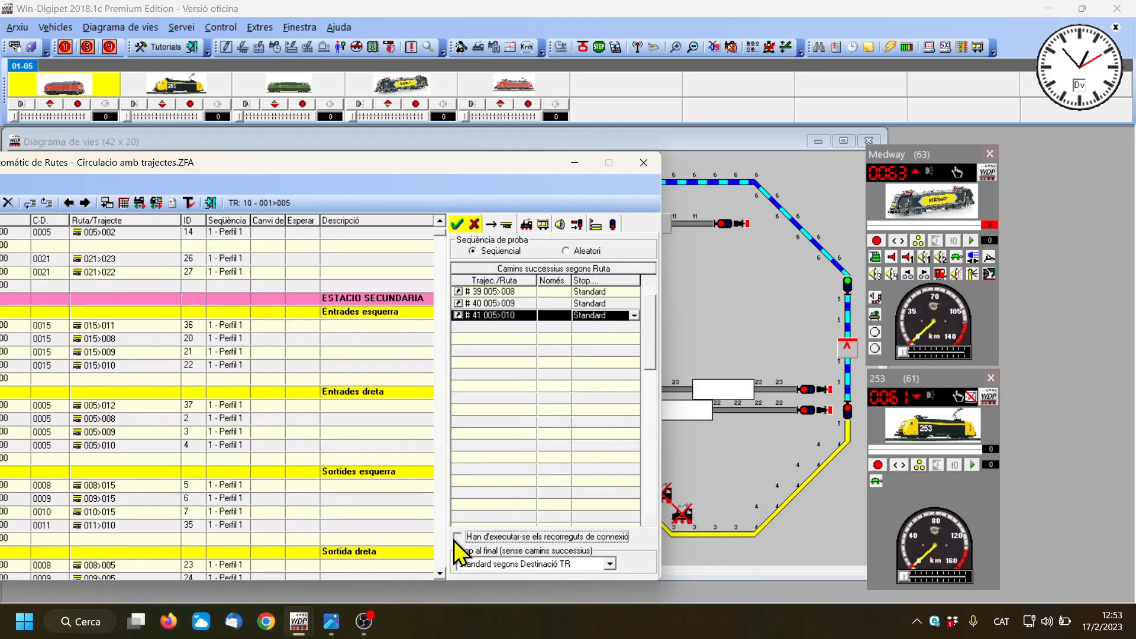
{"action": "left_click_drag", "start_coordinate": [314, 170], "coordinate": [325, 293]}
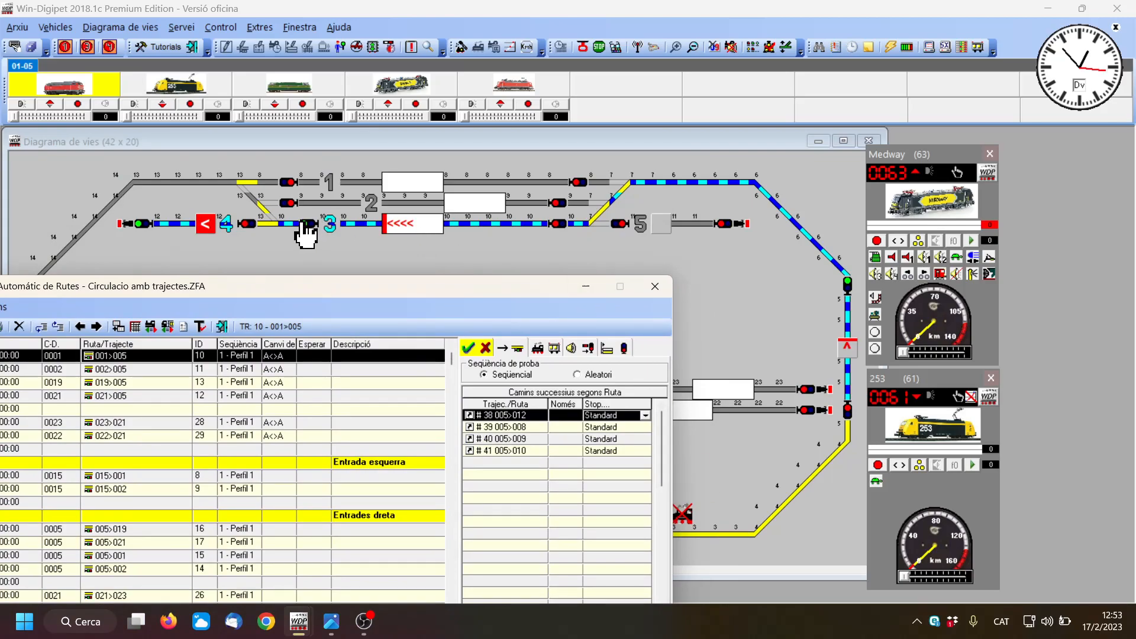
{"action": "left_click", "coordinate": [494, 426]}
{"action": "left_click", "coordinate": [503, 439]}
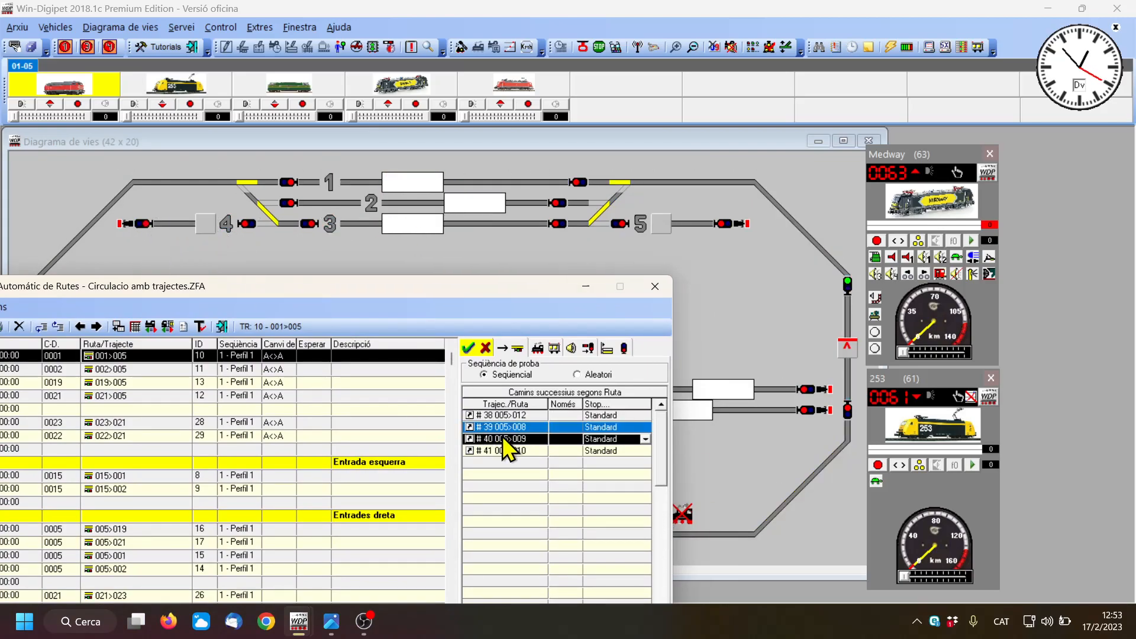
{"action": "left_click", "coordinate": [506, 452]}
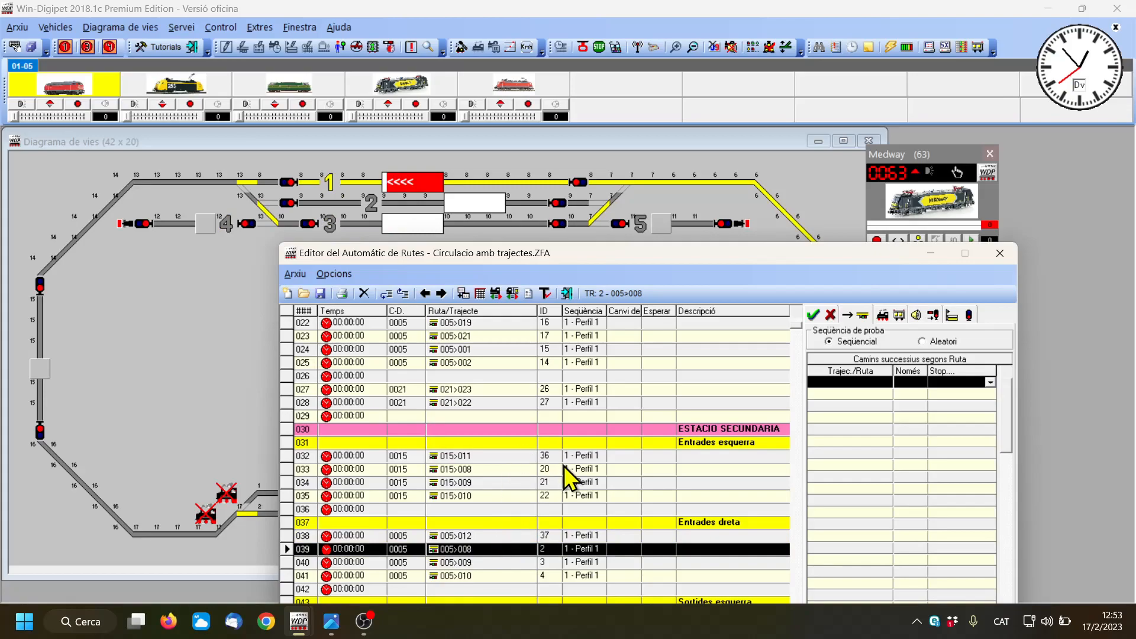
Step: Add routes 008>015, 009>015 and 010>015 as the successive paths of route 005>008, and display 008>015 on the track diagram
{"action": "scroll", "coordinate": [565, 466], "scroll_direction": "down", "scroll_amount": 2}
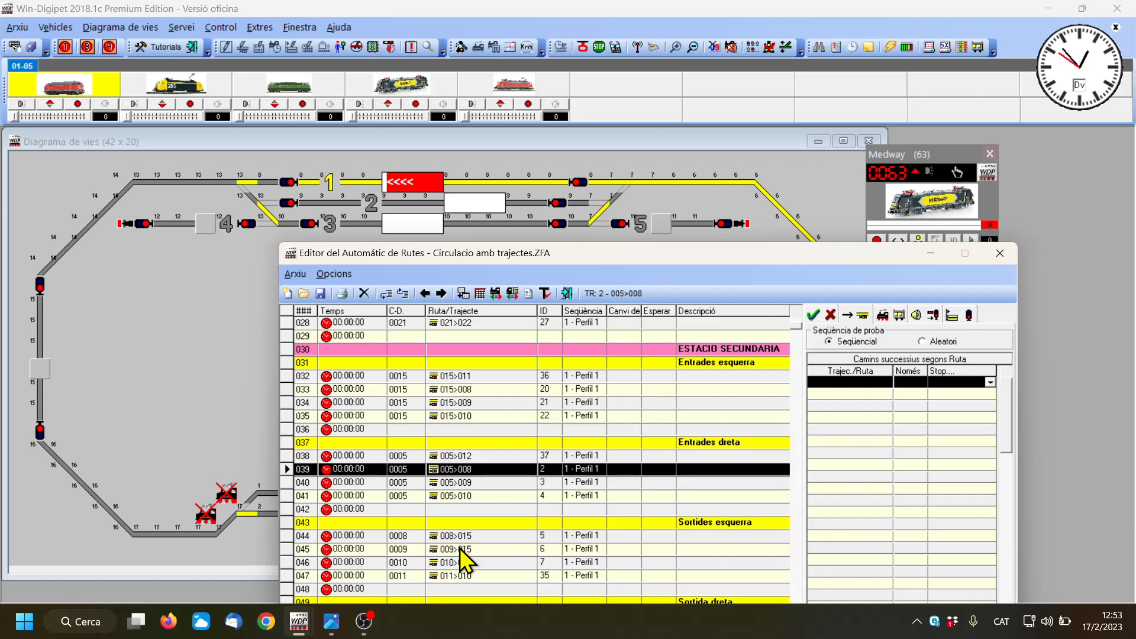
{"action": "left_click_drag", "start_coordinate": [459, 548], "coordinate": [846, 385]}
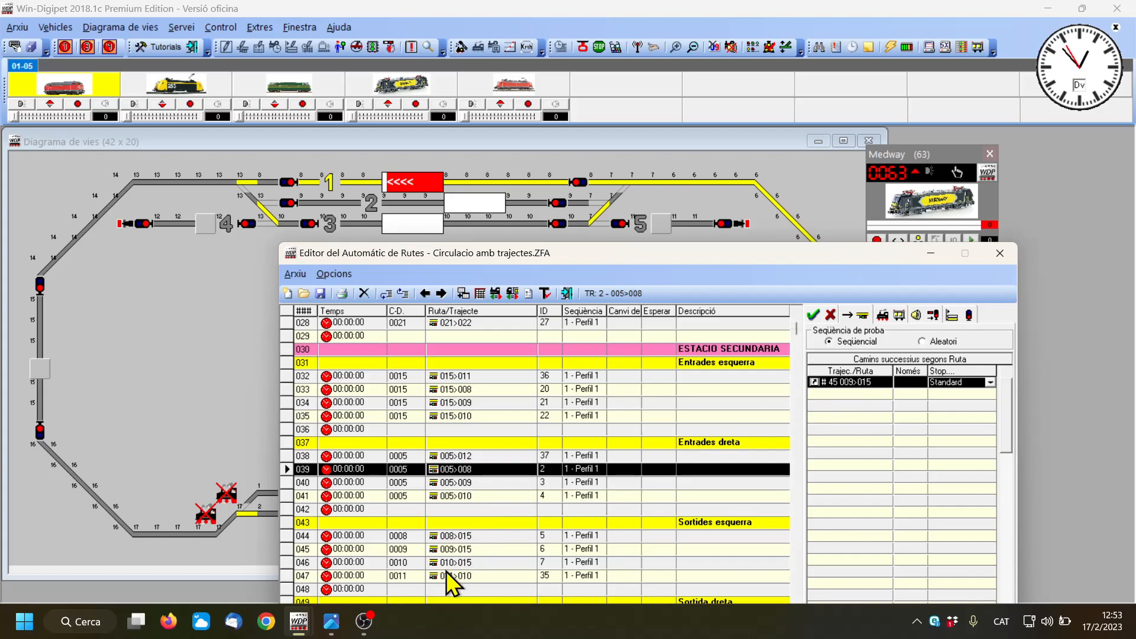
{"action": "left_click_drag", "start_coordinate": [449, 564], "coordinate": [840, 391]}
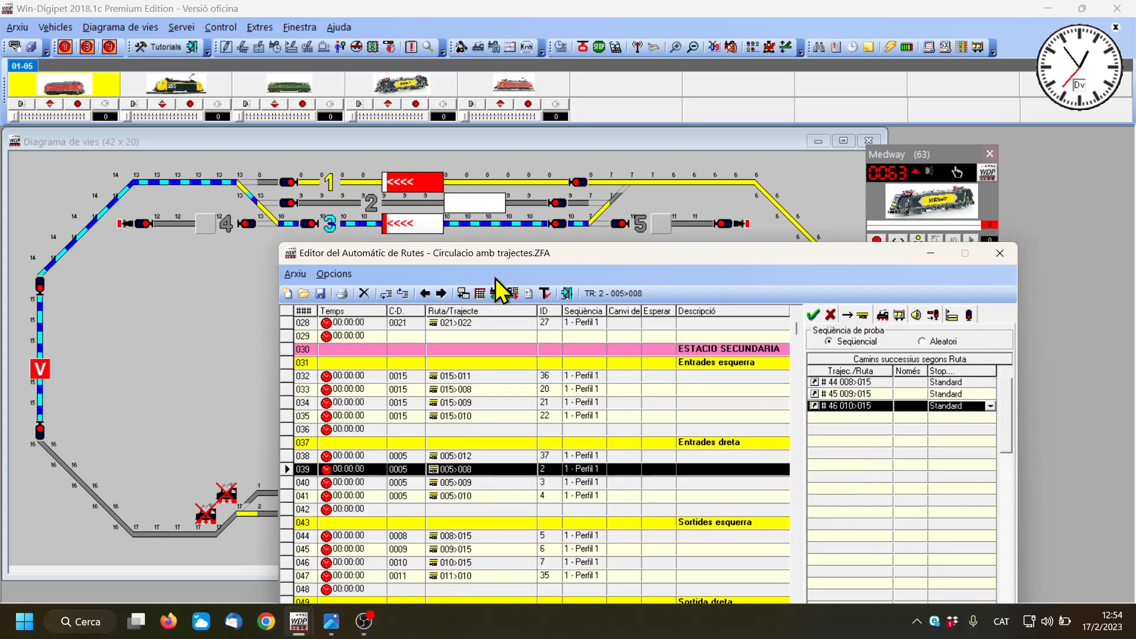
{"action": "left_click", "coordinate": [855, 380]}
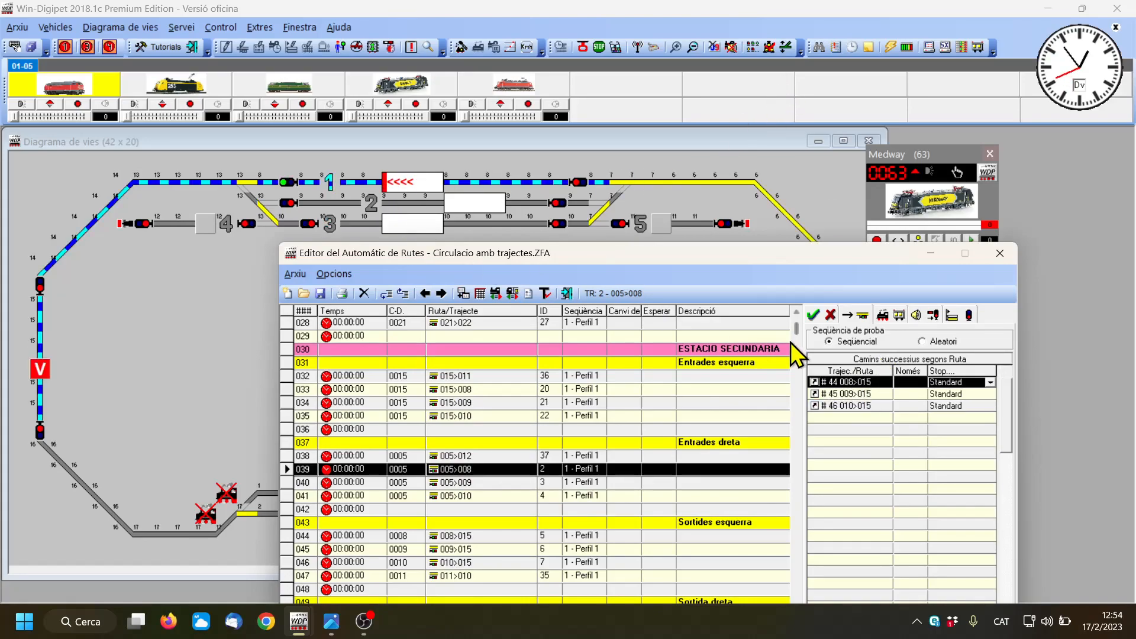
Step: Display successive paths 009>015 and 010>015 of route 005>008 on the track diagram
{"action": "left_click", "coordinate": [834, 394]}
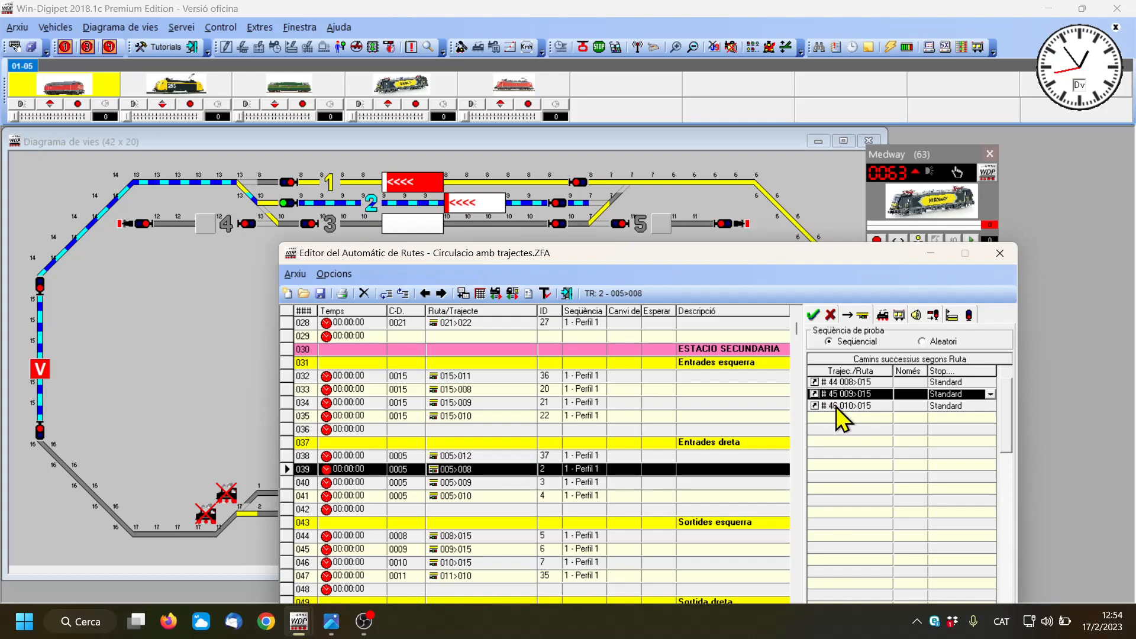
{"action": "left_click", "coordinate": [837, 407]}
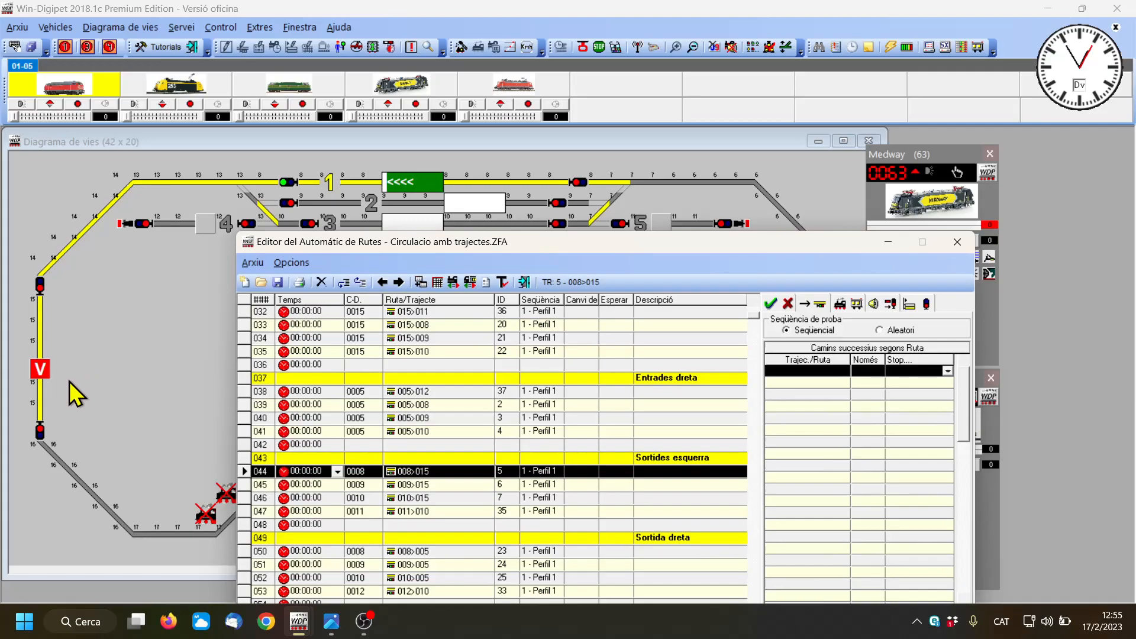
Step: Add routes 015>001 and 015>002 as successive paths of route 008>015 and enable "Han d'executar-se els recorreguts de connexió"
{"action": "left_click_drag", "start_coordinate": [549, 243], "coordinate": [781, 220]}
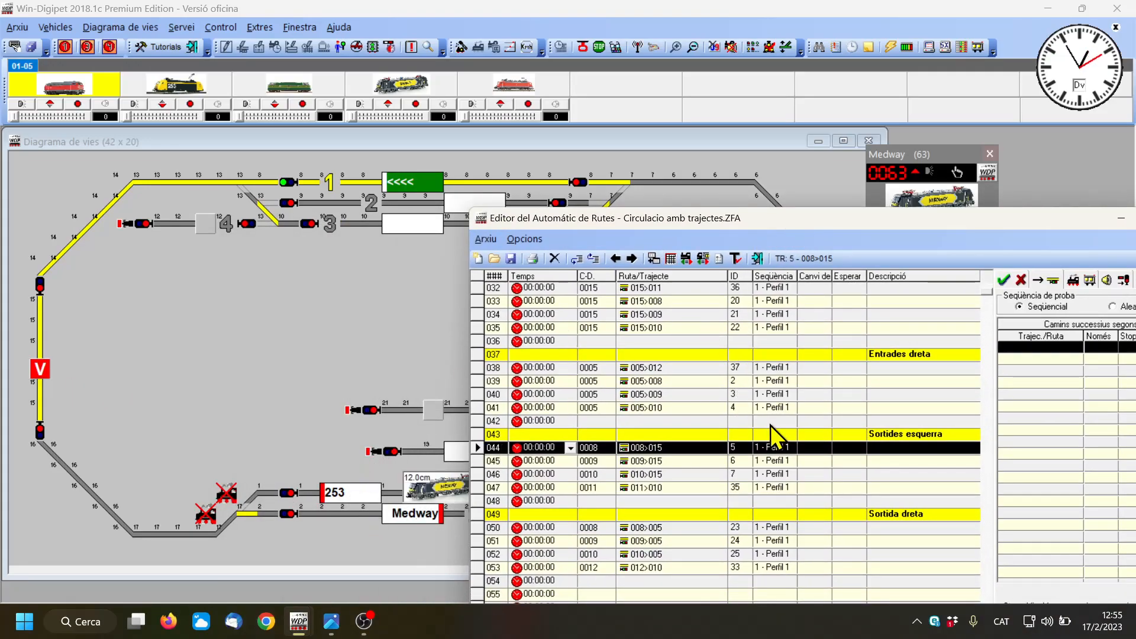
{"action": "left_click_drag", "start_coordinate": [786, 439], "coordinate": [1038, 345]}
{"action": "left_click_drag", "start_coordinate": [672, 435], "coordinate": [1029, 363]}
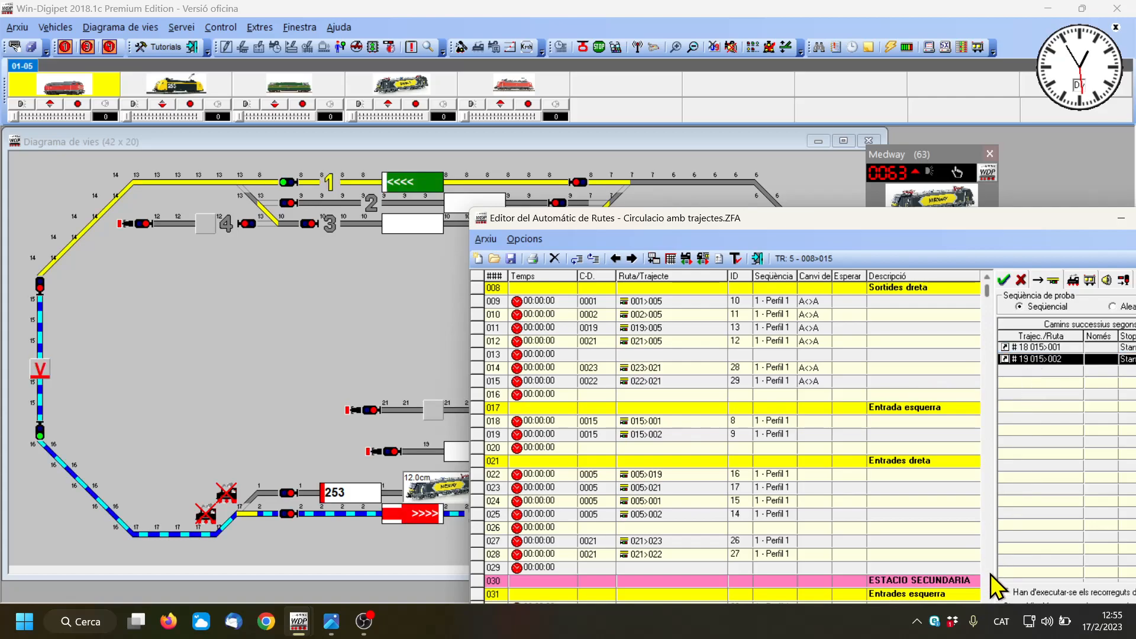
{"action": "left_click", "coordinate": [1004, 592]}
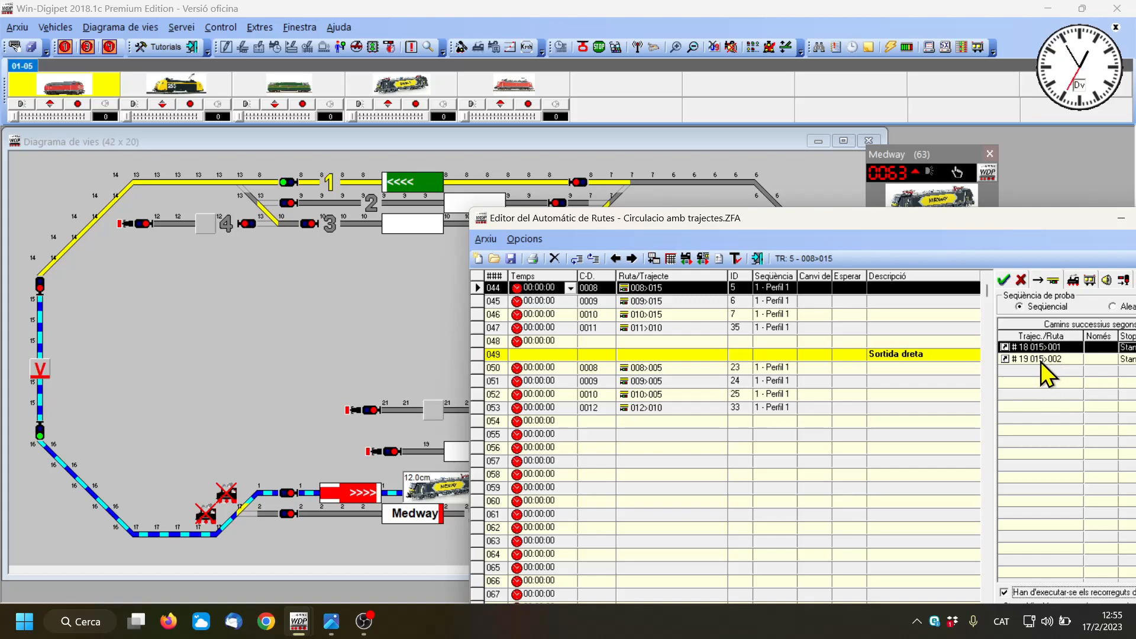
{"action": "left_click", "coordinate": [1041, 361]}
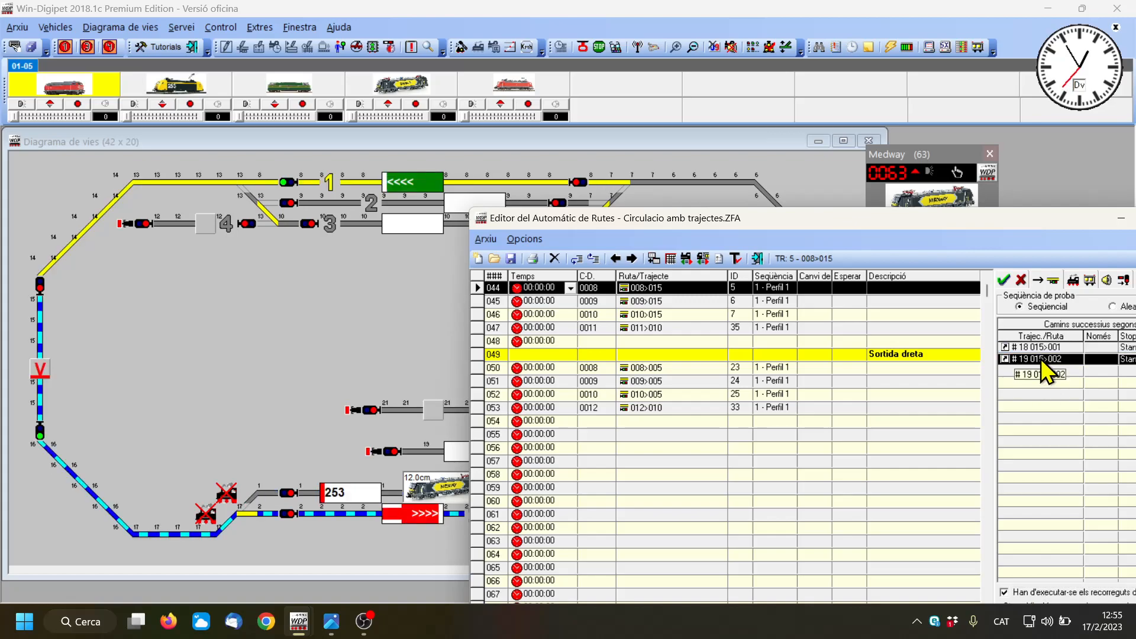
Step: Add 015>001 and 015>002 as successive paths of routes 009>015 and 010>015, enabling the mandatory connection routes option for both
{"action": "left_click_drag", "start_coordinate": [650, 342], "coordinate": [1051, 359]}
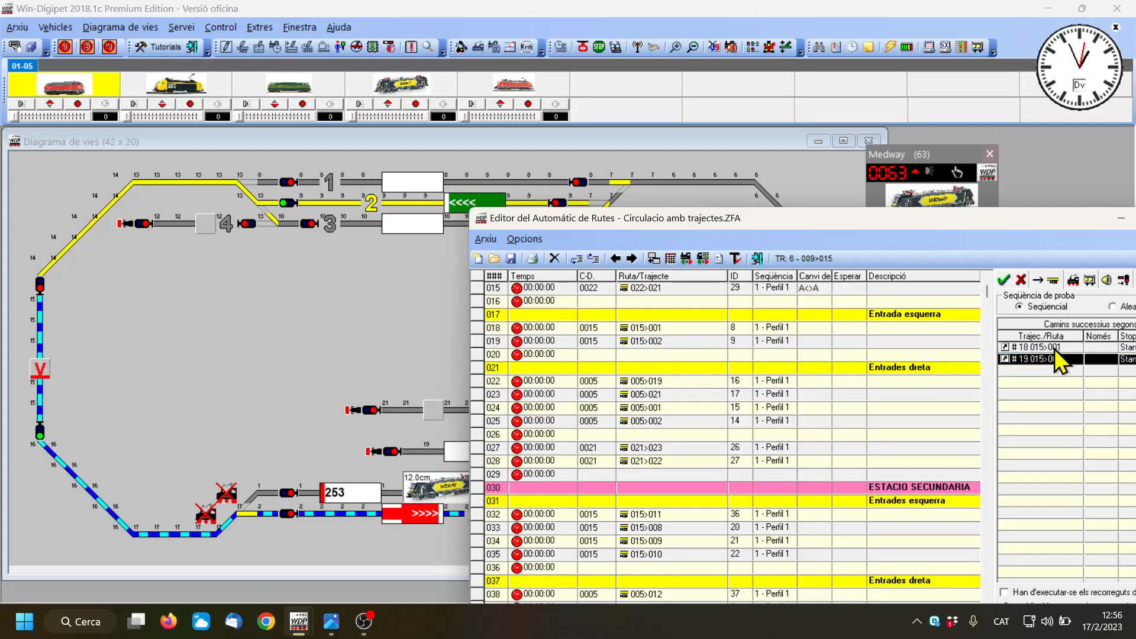
{"action": "left_click", "coordinate": [1004, 593]}
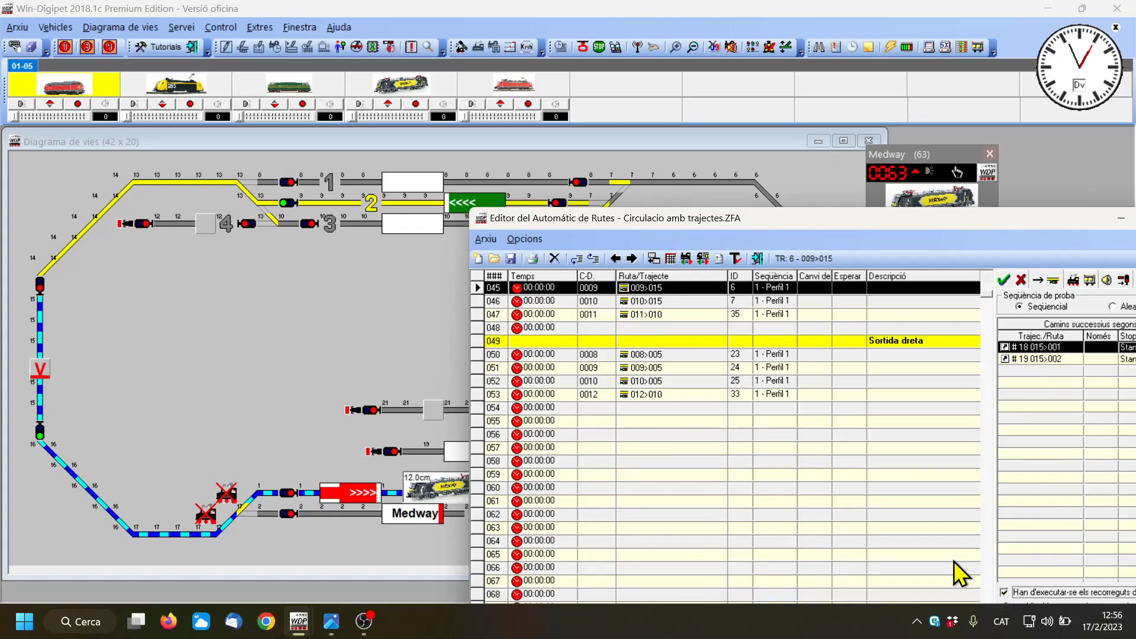
{"action": "left_click", "coordinate": [656, 302]}
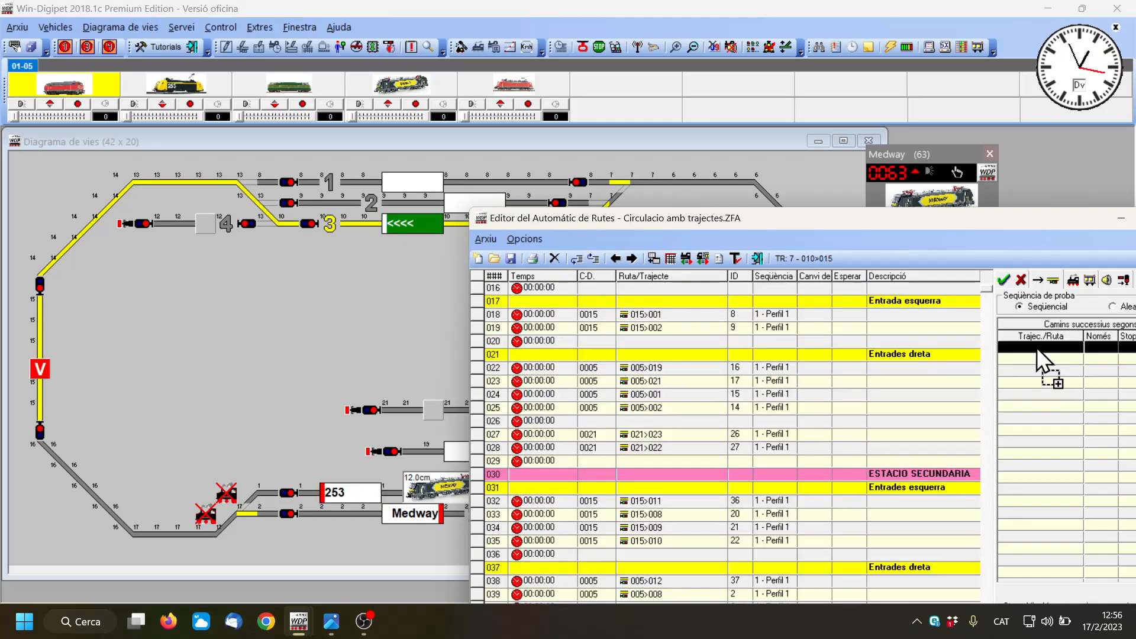
{"action": "left_click_drag", "start_coordinate": [654, 314], "coordinate": [1037, 346]}
{"action": "left_click_drag", "start_coordinate": [588, 325], "coordinate": [1034, 358]}
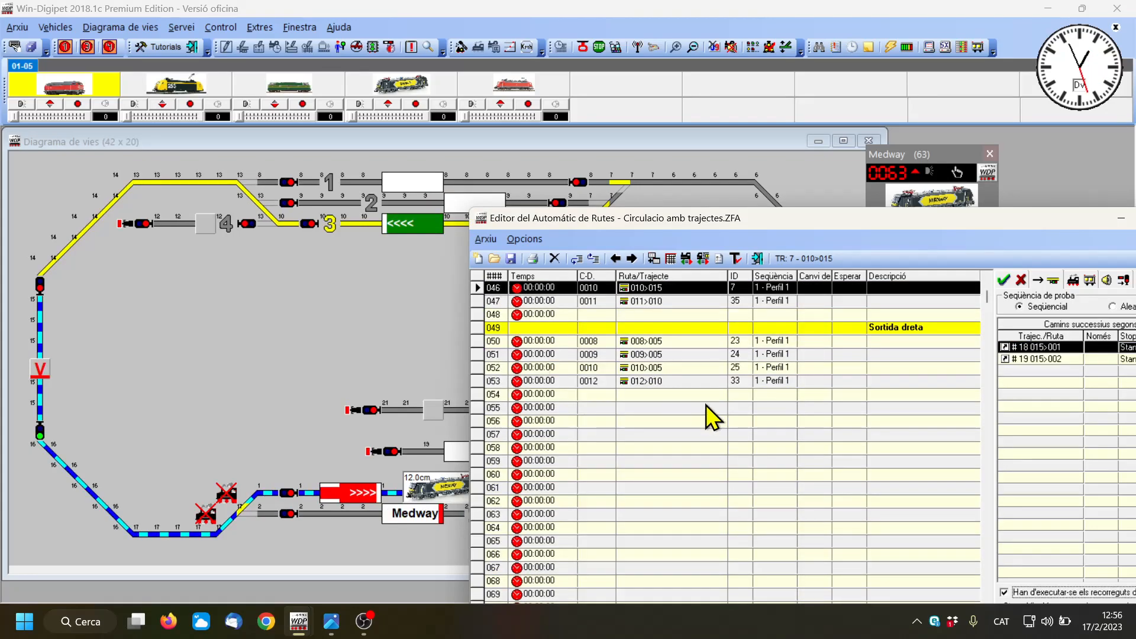
Step: Add a new intermediate stop at train number field (CNT) 8 to route 005>008
{"action": "scroll", "coordinate": [723, 407], "scroll_direction": "up", "scroll_amount": 3}
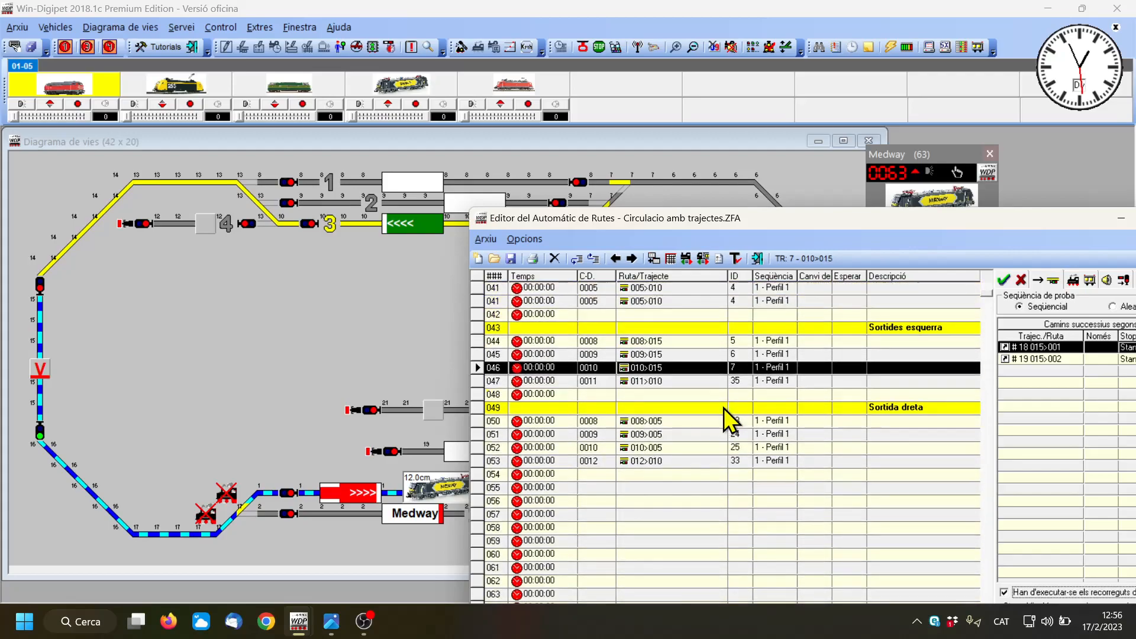
{"action": "scroll", "coordinate": [723, 407], "scroll_direction": "up", "scroll_amount": 4}
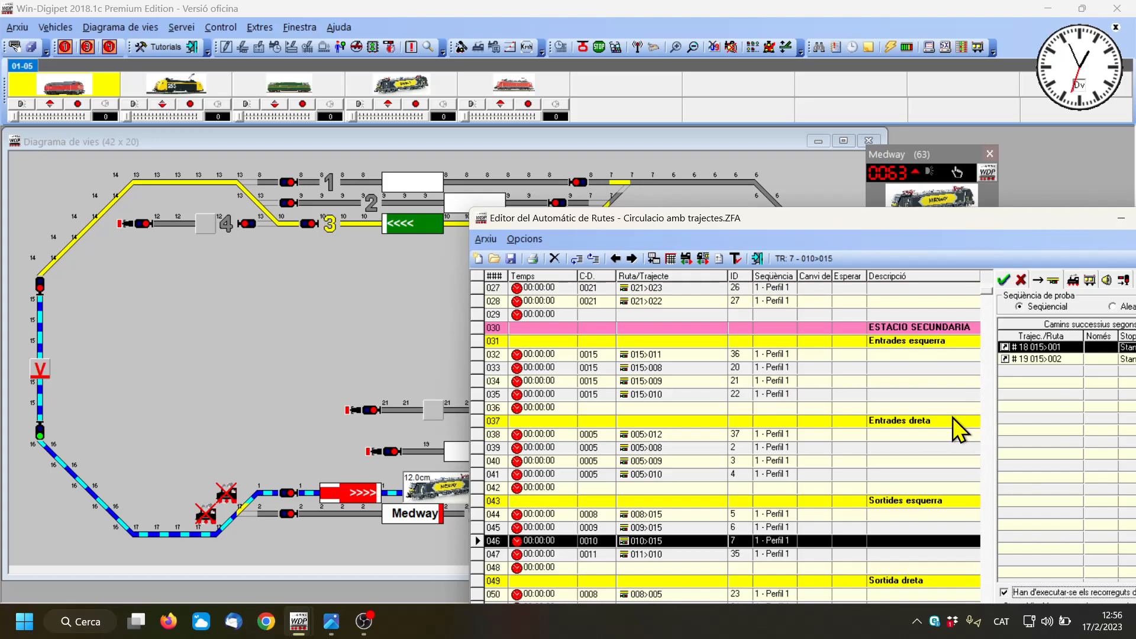
{"action": "left_click", "coordinate": [687, 435]}
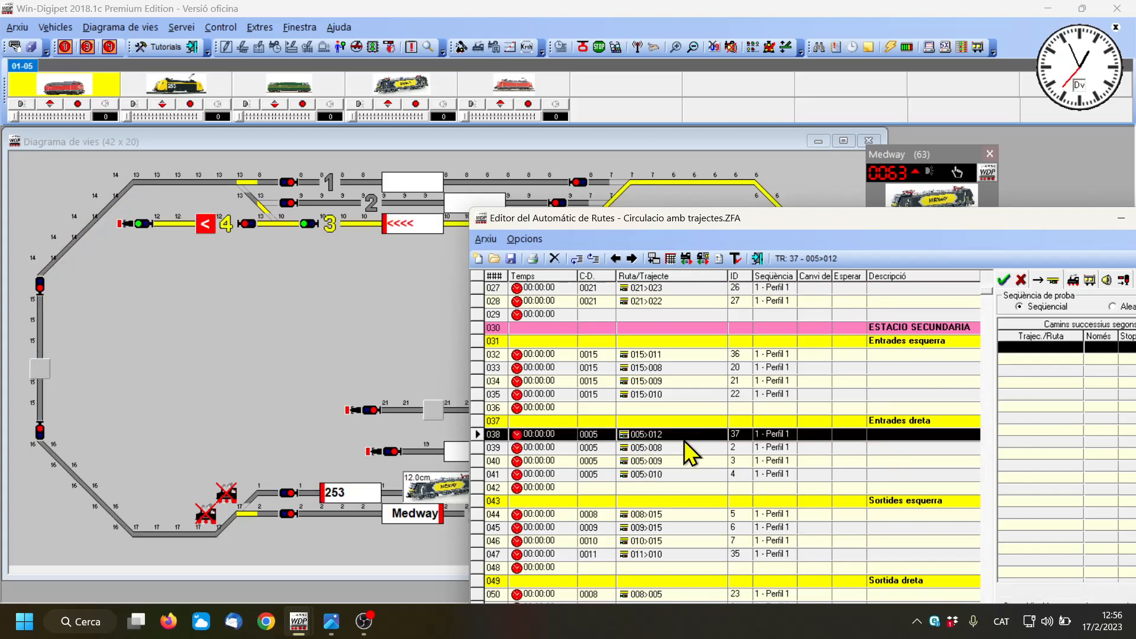
{"action": "left_click_drag", "start_coordinate": [752, 225], "coordinate": [481, 264]}
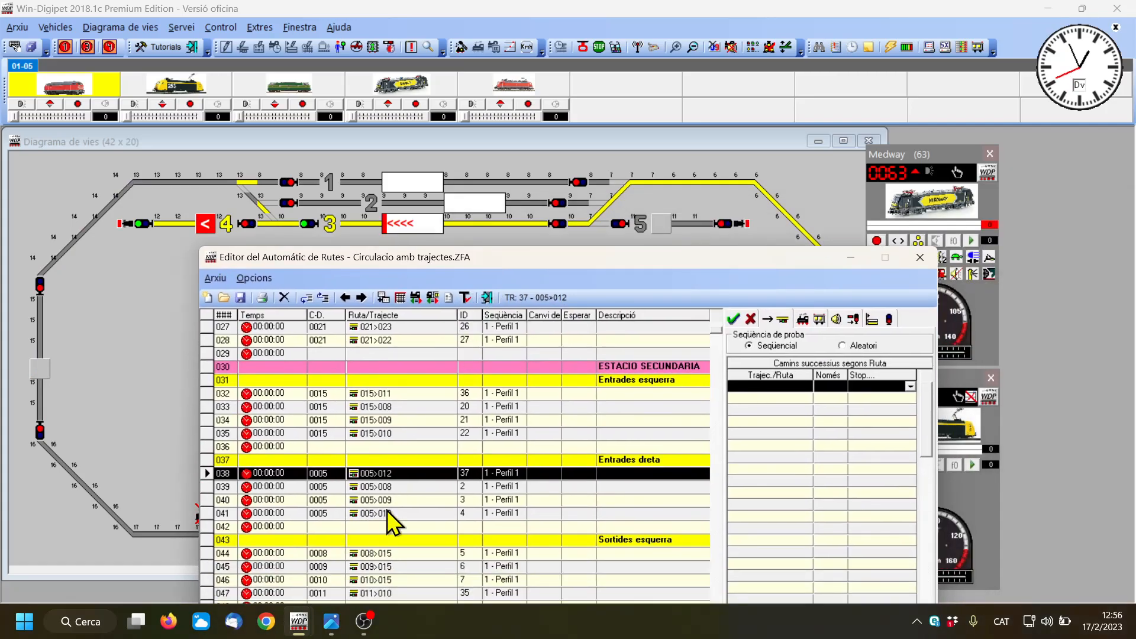
{"action": "left_click", "coordinate": [407, 487]}
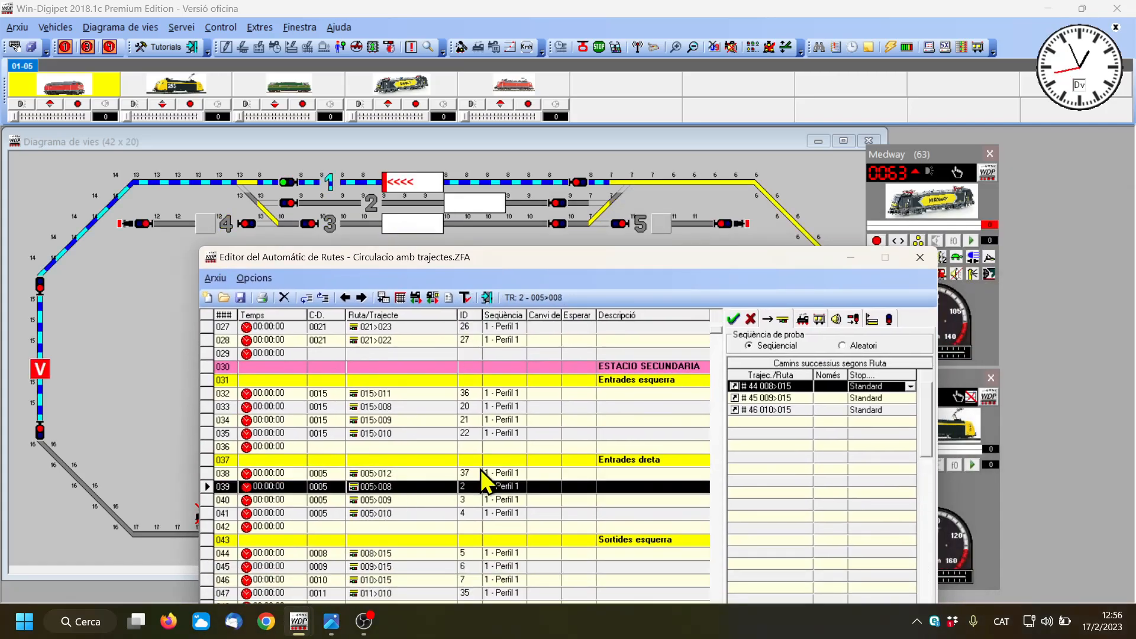
{"action": "left_click", "coordinate": [889, 317]}
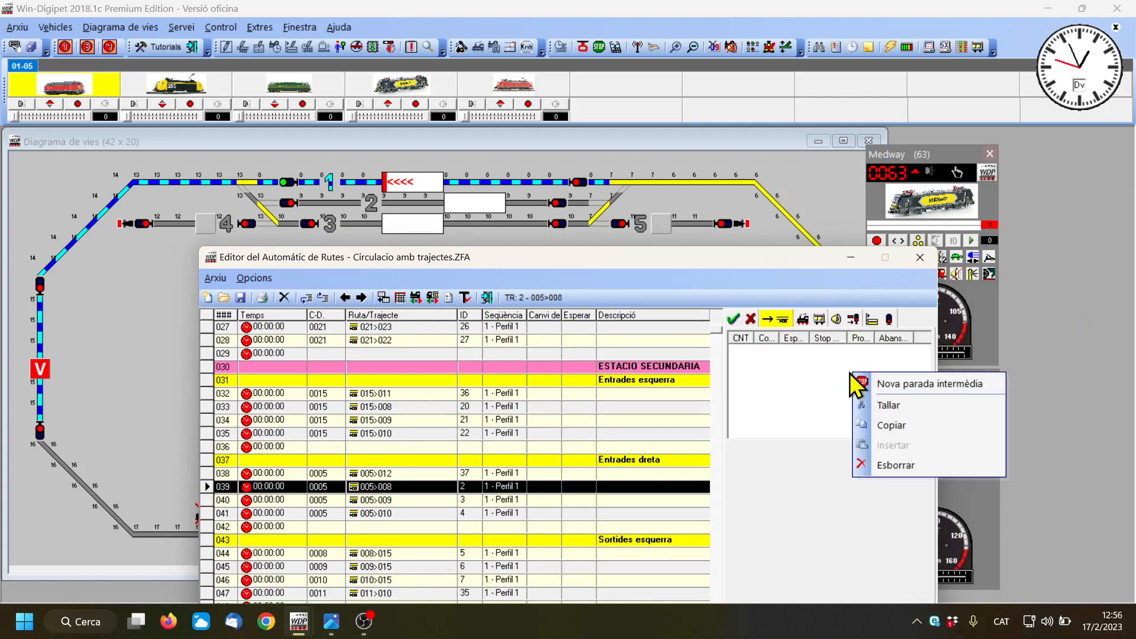
{"action": "left_click", "coordinate": [896, 386]}
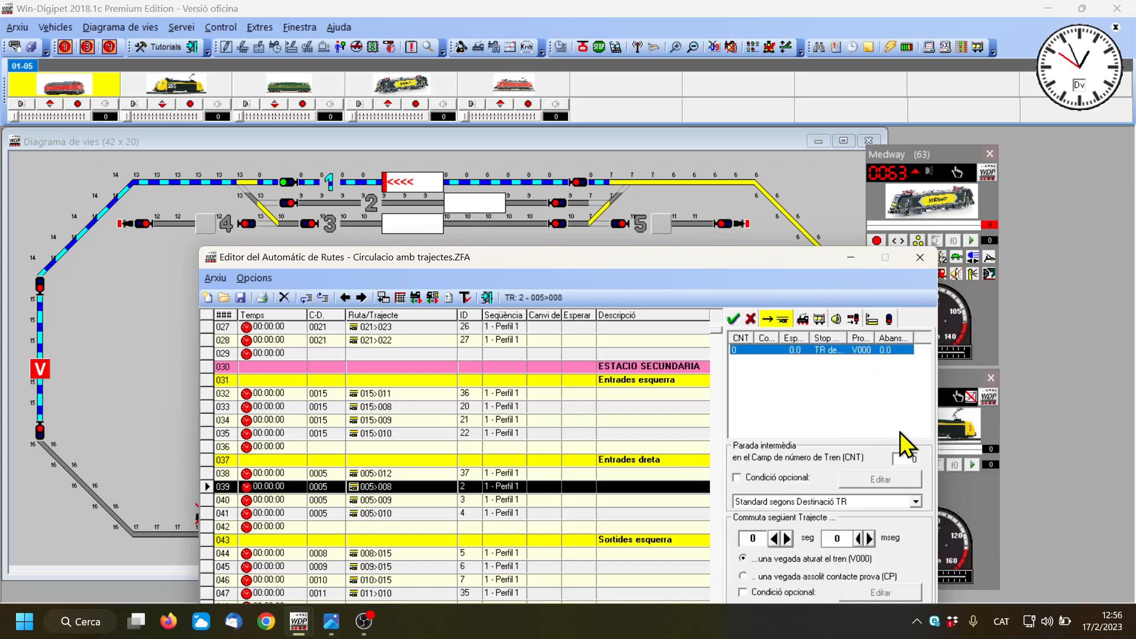
{"action": "left_click", "coordinate": [907, 459]}
{"action": "type", "text": "8"}
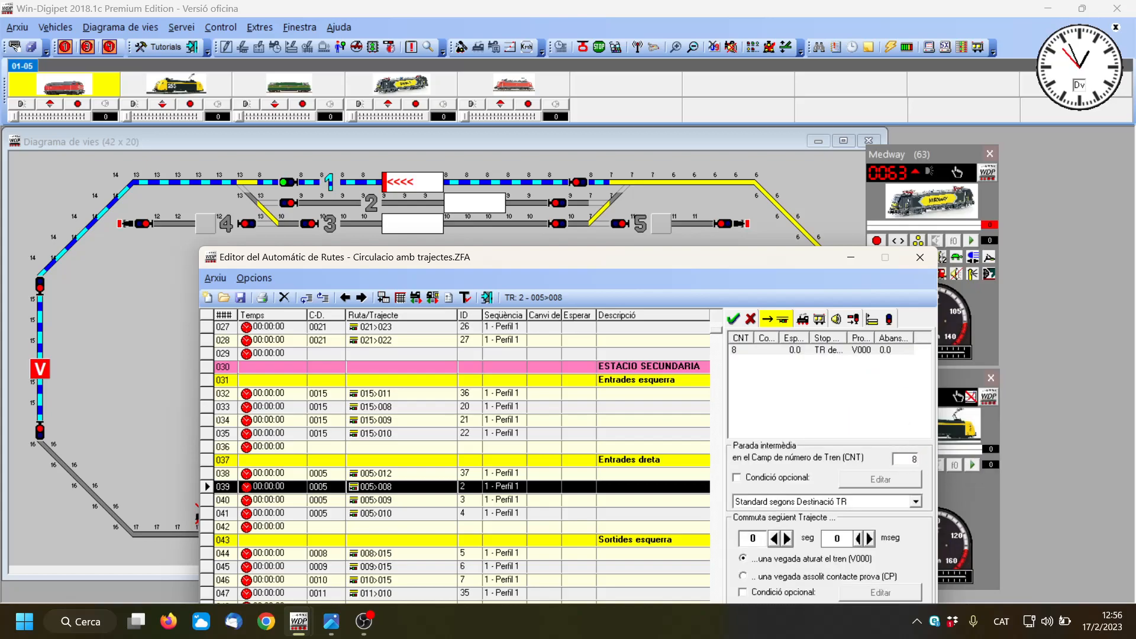
Step: Increase the seconds waited before switching the following path at route 005>008's intermediate stop, and close the route editor
{"action": "left_click", "coordinate": [786, 535]}
{"action": "left_click", "coordinate": [786, 535]}
{"action": "left_click", "coordinate": [786, 535]}
{"action": "left_click", "coordinate": [786, 535]}
{"action": "left_click", "coordinate": [786, 535]}
{"action": "left_click", "coordinate": [786, 535]}
{"action": "left_click", "coordinate": [487, 295]}
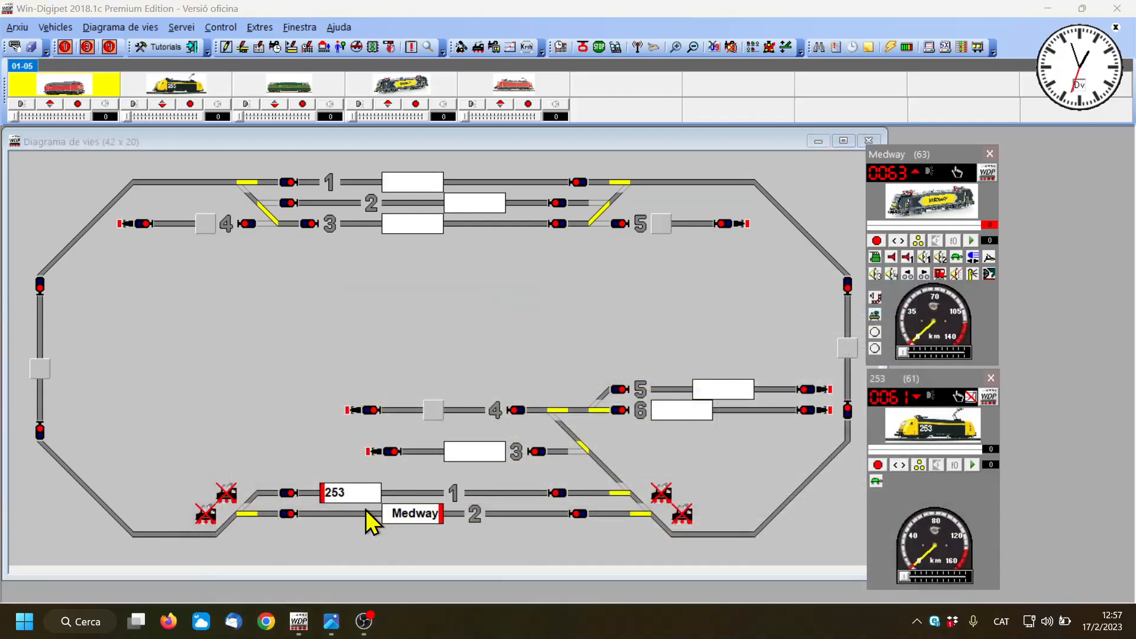
Step: Turn on the simulation and load the automatic route file Circulacio amb trajectes.ZFA
{"action": "left_click", "coordinate": [615, 47]}
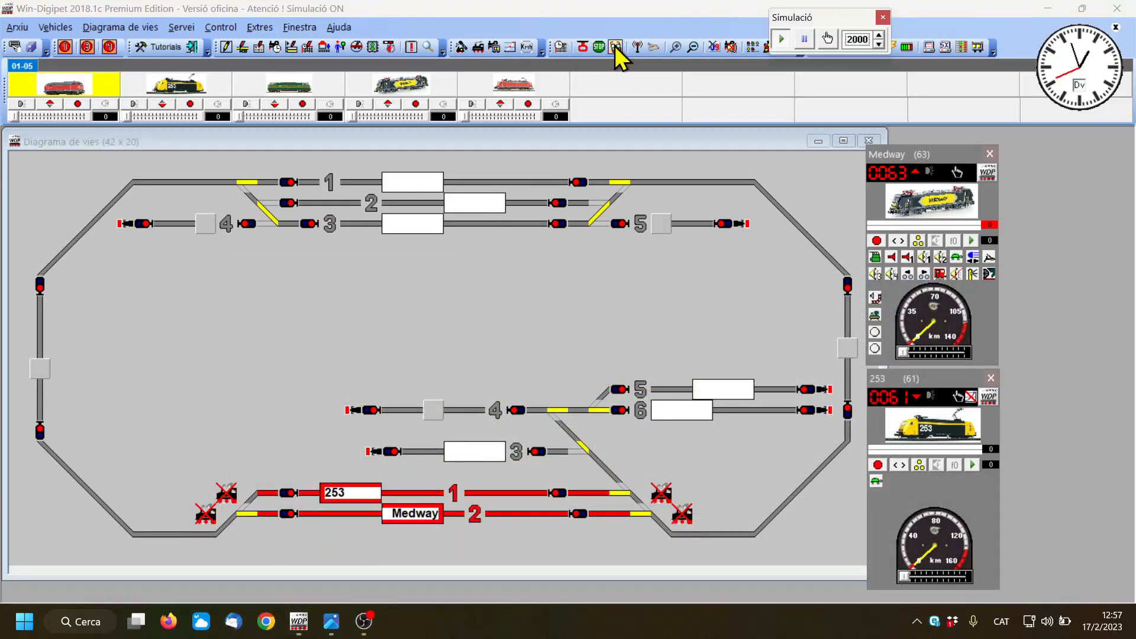
{"action": "left_click", "coordinate": [561, 47]}
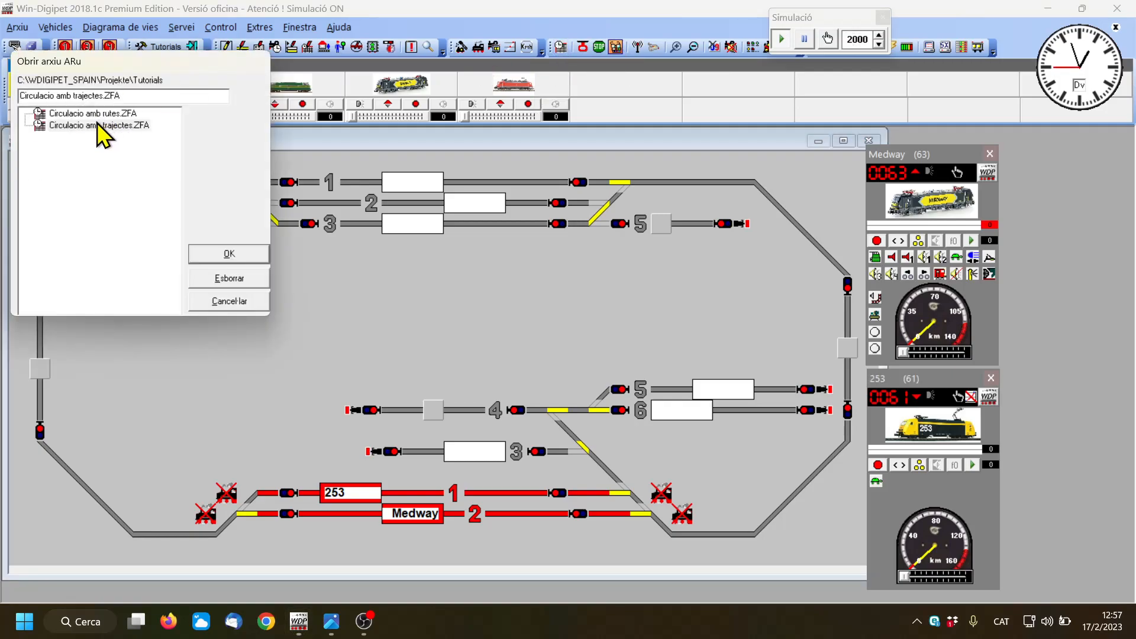
{"action": "left_click", "coordinate": [100, 126]}
{"action": "left_click", "coordinate": [229, 253]}
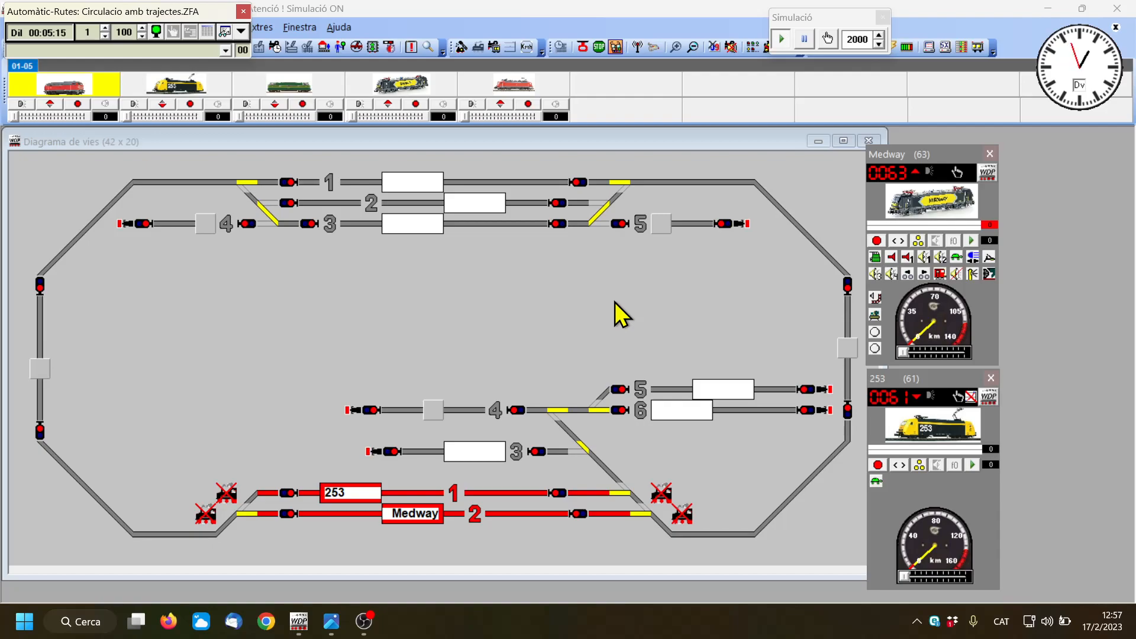
Step: Set the left exit signals of main station tracks 1 and 2 to start trains 253 and Medway on their automatic routes
{"action": "left_click", "coordinate": [289, 494]}
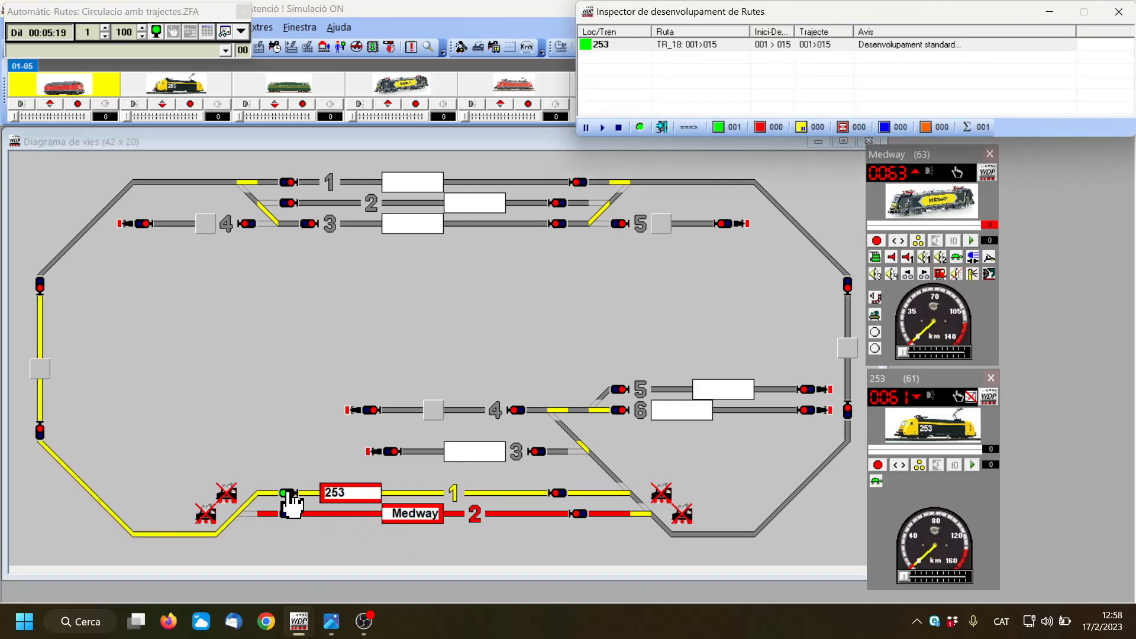
{"action": "left_click", "coordinate": [944, 536]}
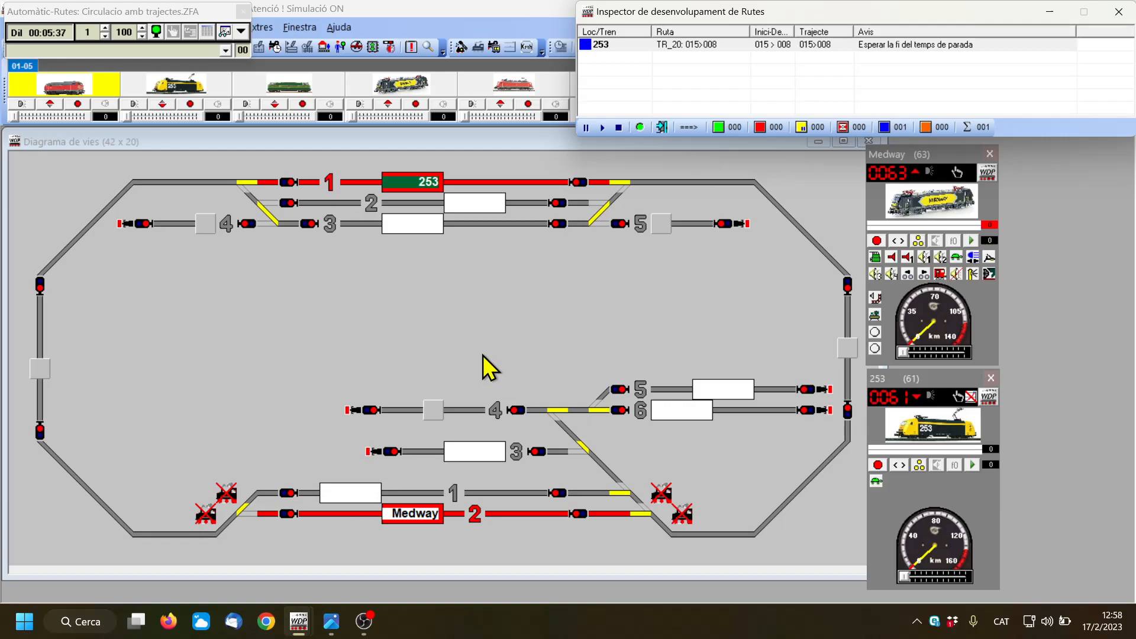
{"action": "left_click", "coordinate": [290, 515]}
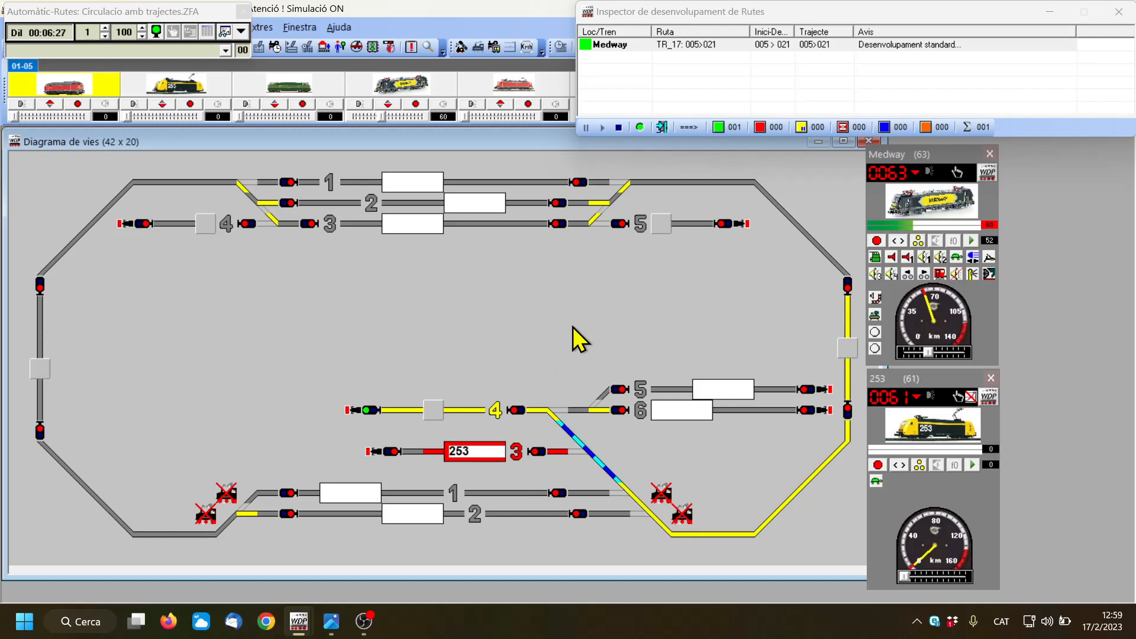
Step: Stop and close the automatic route operation, deleting the existing routes
{"action": "left_click", "coordinate": [157, 31]}
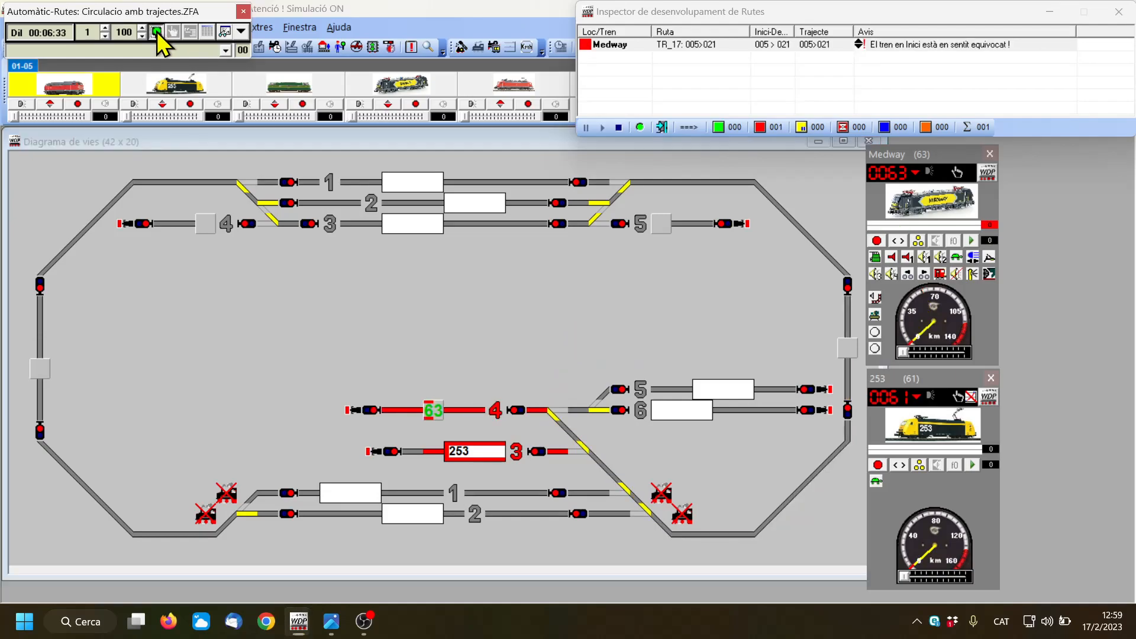
{"action": "left_click", "coordinate": [243, 11]}
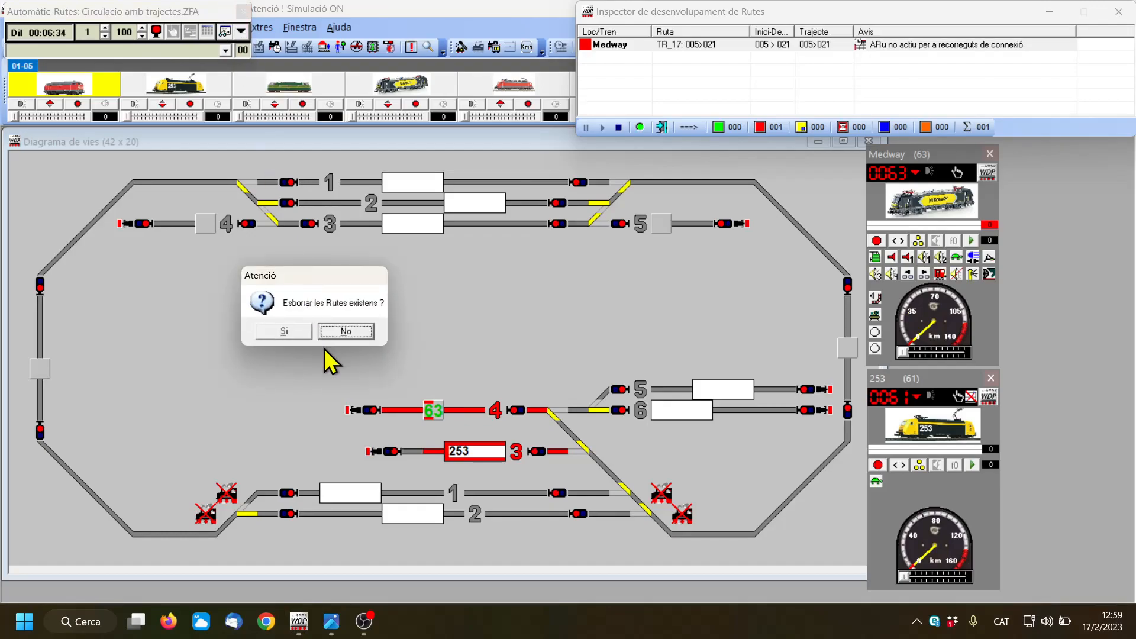
{"action": "left_click", "coordinate": [295, 330]}
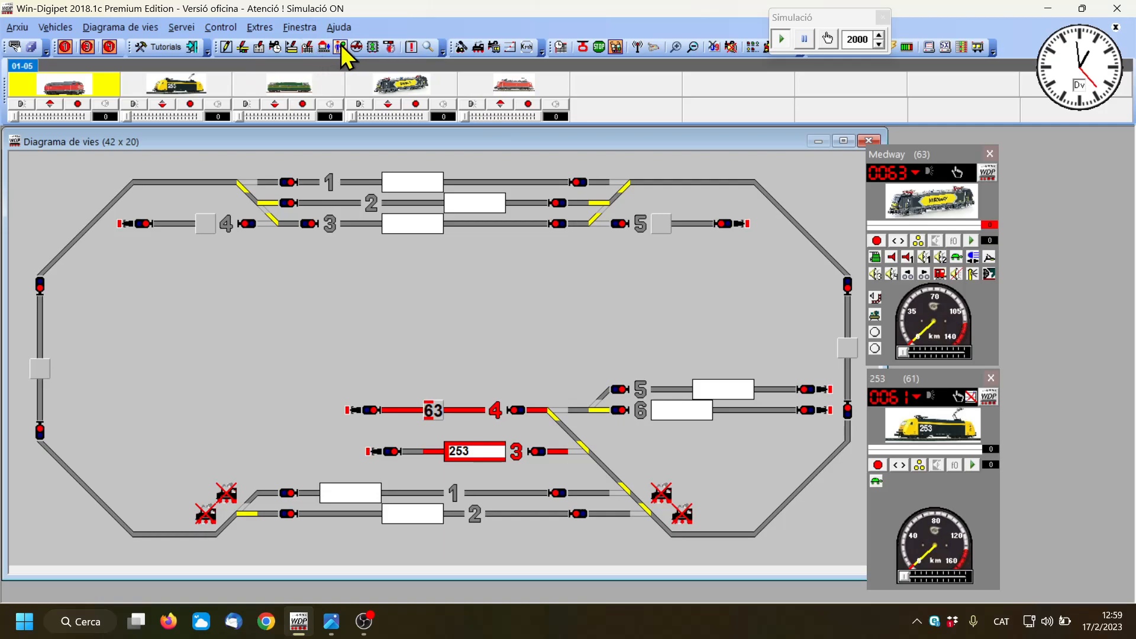
Step: Reopen the automatic route editor and add track 3's left signal, address 0044 in position 2, as a condition of route 005>019
{"action": "left_click", "coordinate": [310, 49]}
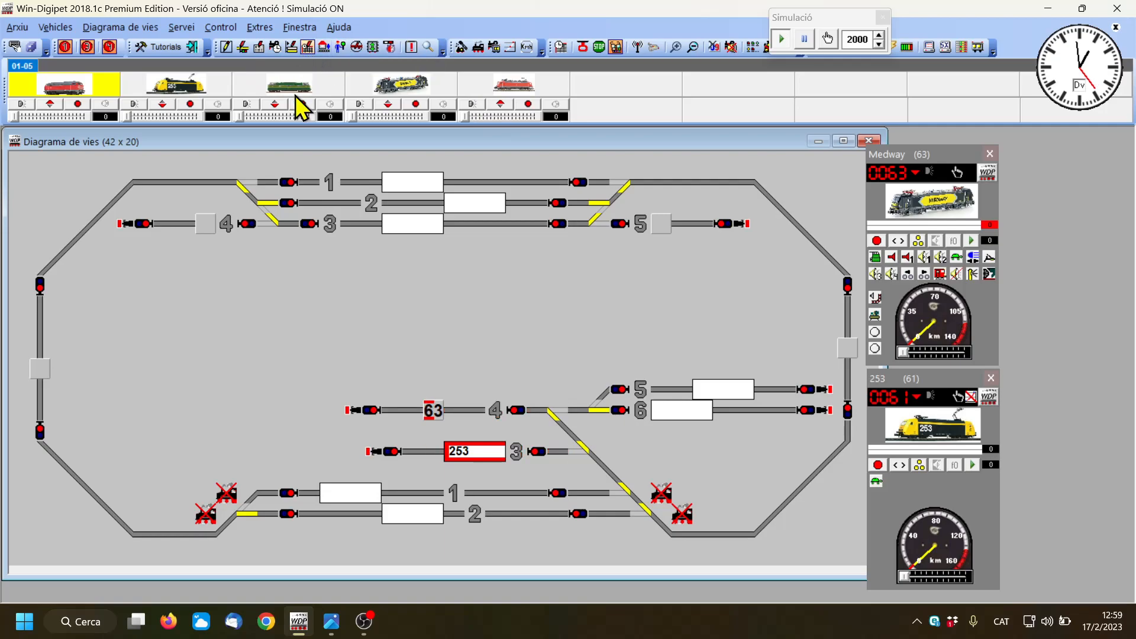
{"action": "scroll", "coordinate": [609, 378], "scroll_direction": "down", "scroll_amount": 3}
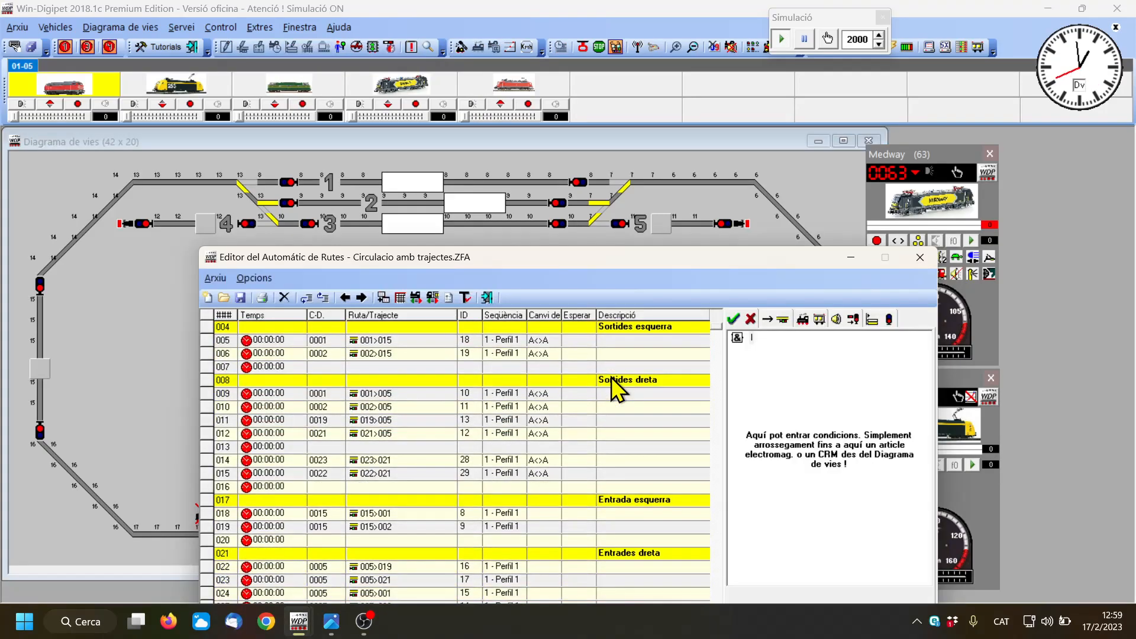
{"action": "scroll", "coordinate": [611, 378], "scroll_direction": "down", "scroll_amount": 2}
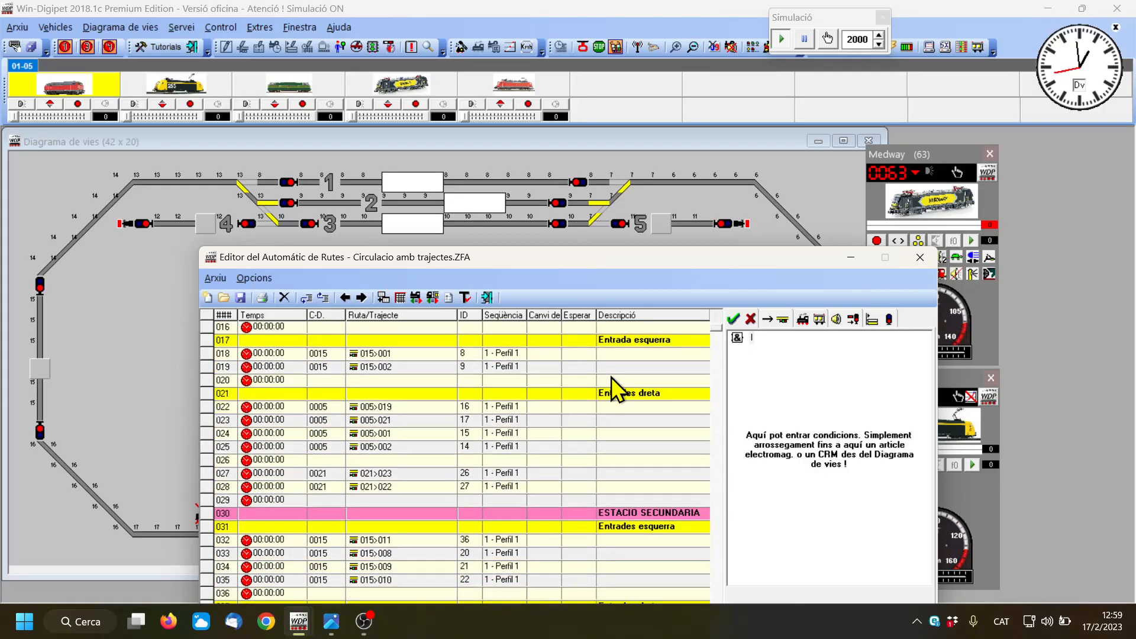
{"action": "left_click_drag", "start_coordinate": [520, 258], "coordinate": [748, 262]}
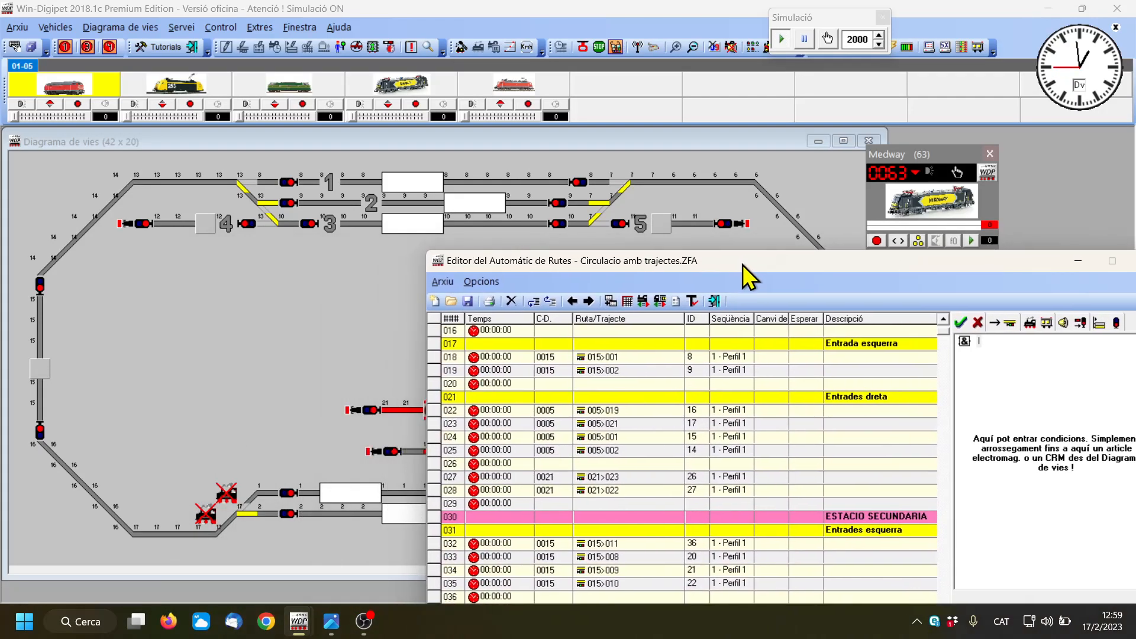
{"action": "left_click", "coordinate": [641, 411]}
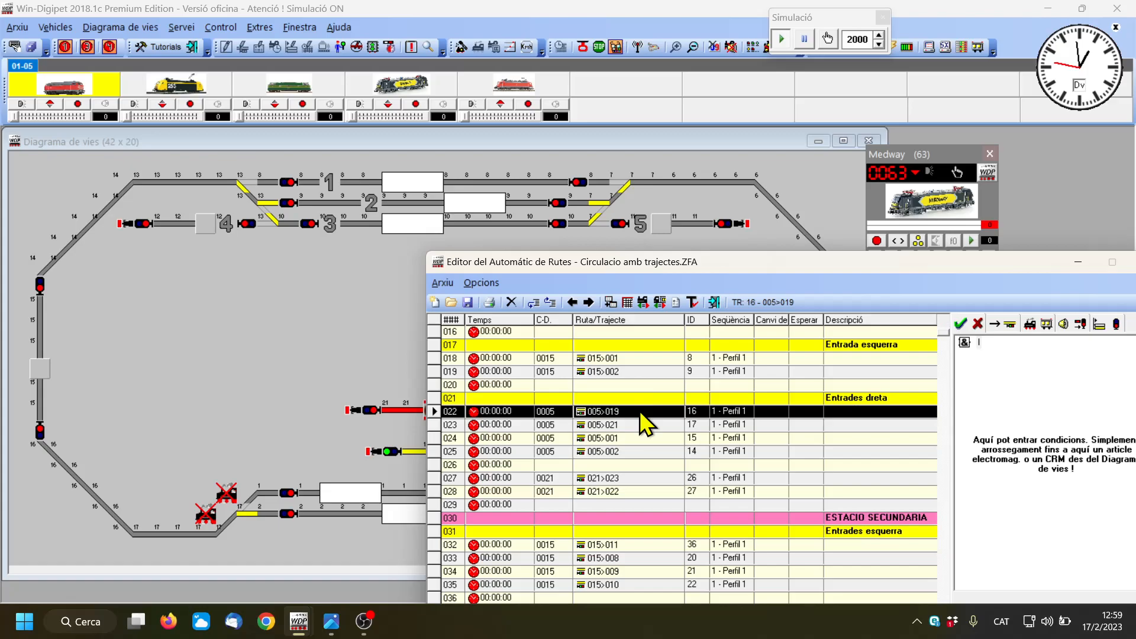
{"action": "left_click_drag", "start_coordinate": [764, 273], "coordinate": [301, 485]}
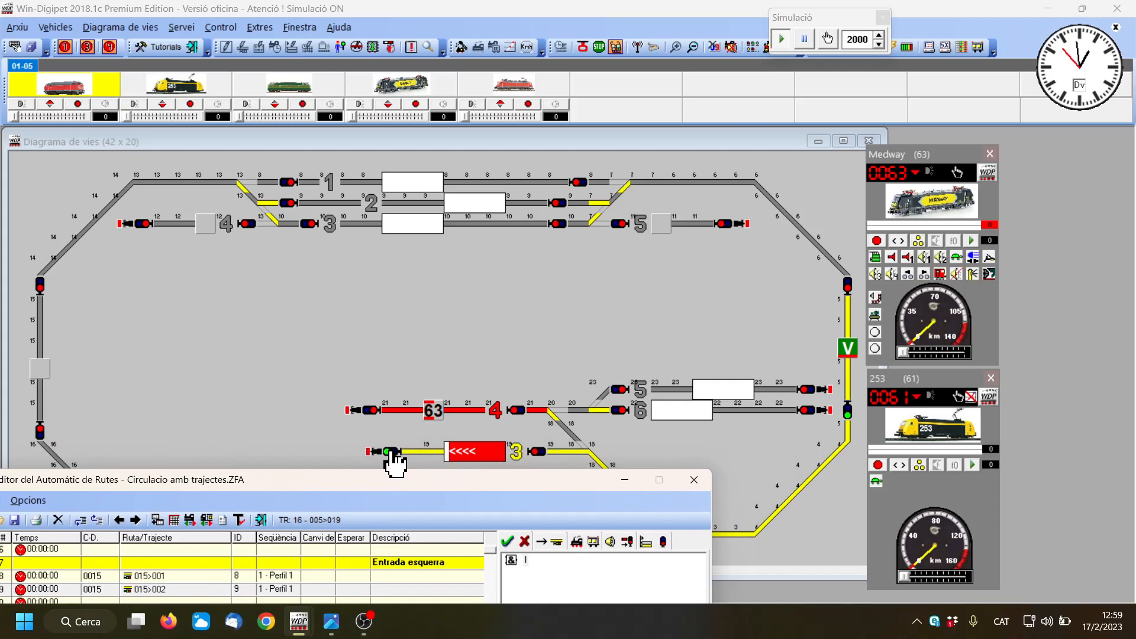
{"action": "left_click_drag", "start_coordinate": [395, 464], "coordinate": [530, 567]}
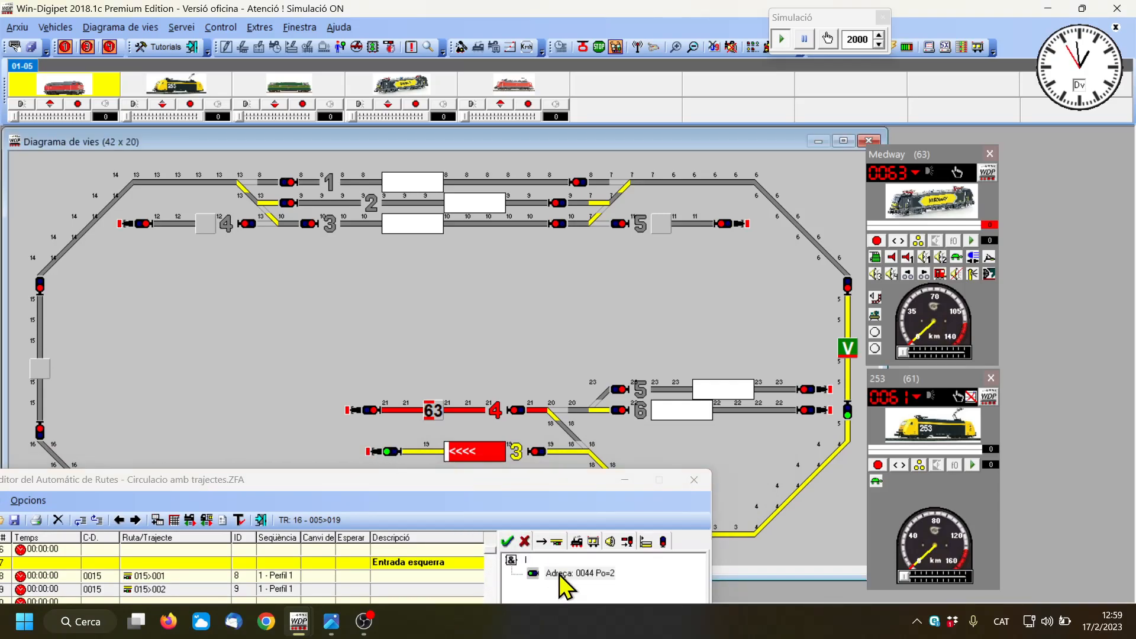
Step: Add track 4's left signal, address 0043 in position 2, as a condition of route 005>021
{"action": "left_click_drag", "start_coordinate": [431, 482], "coordinate": [610, 373]}
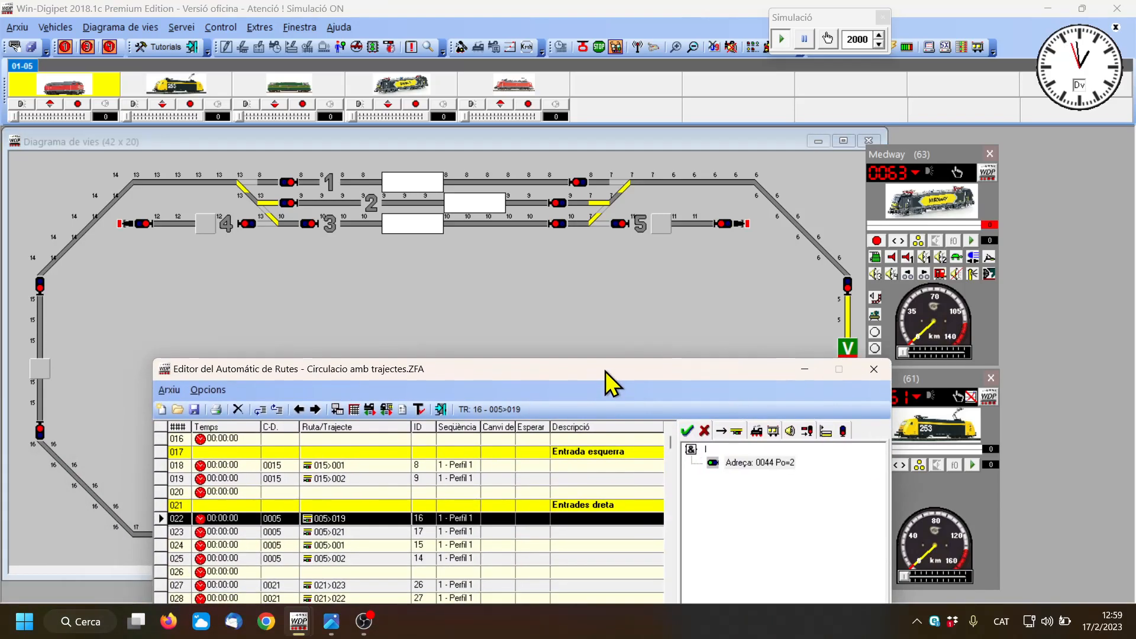
{"action": "left_click", "coordinate": [394, 532]}
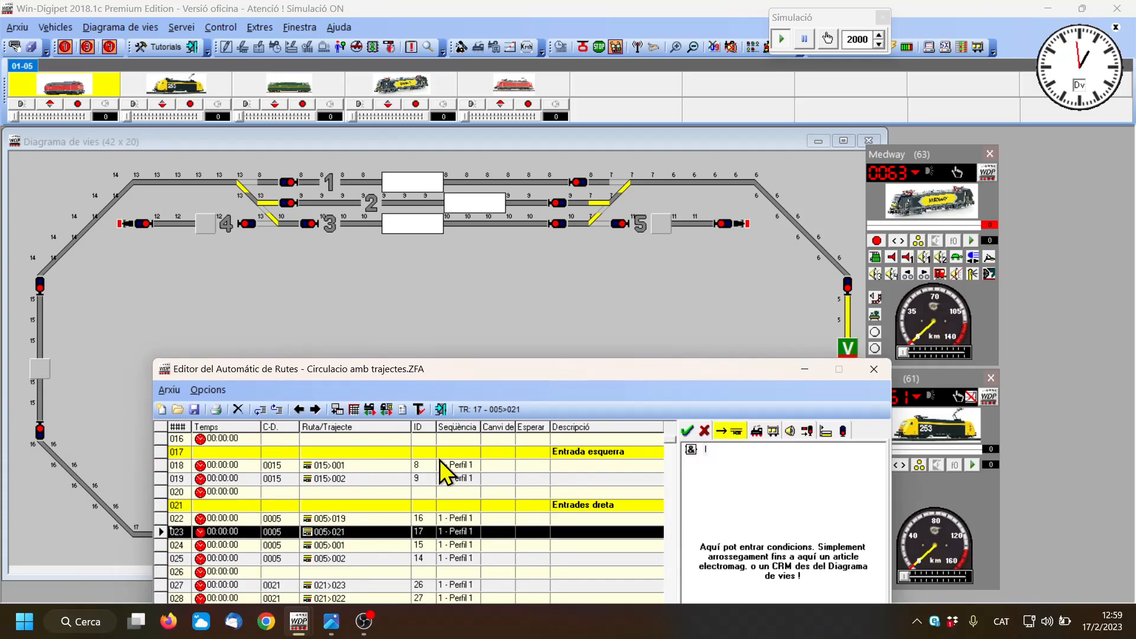
{"action": "left_click_drag", "start_coordinate": [500, 372], "coordinate": [397, 530]}
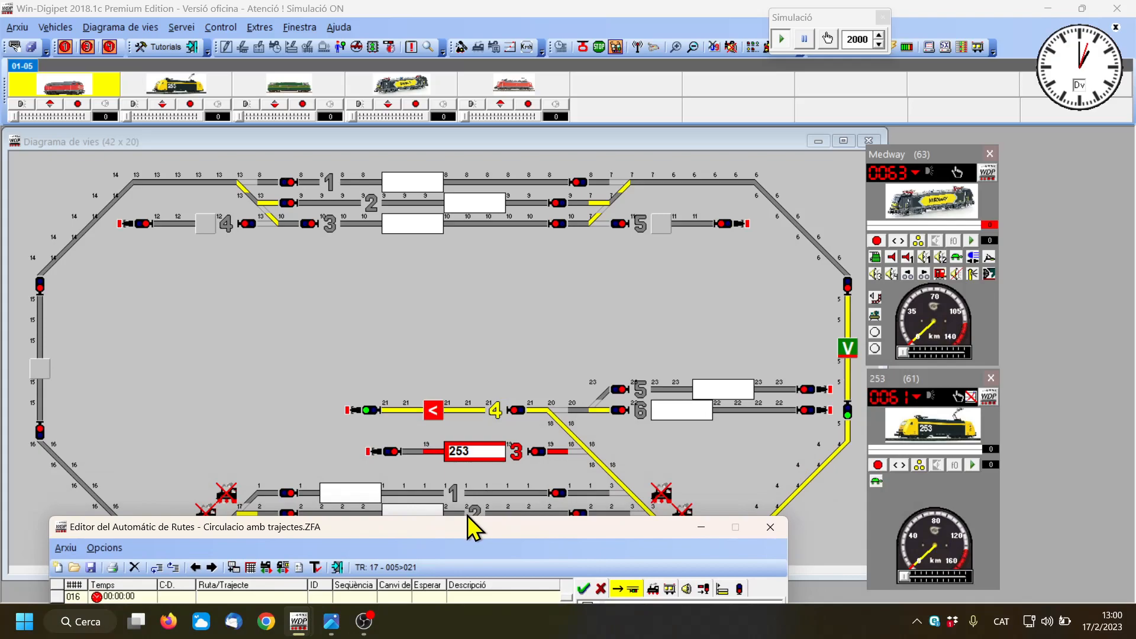
{"action": "left_click_drag", "start_coordinate": [469, 532], "coordinate": [383, 450]}
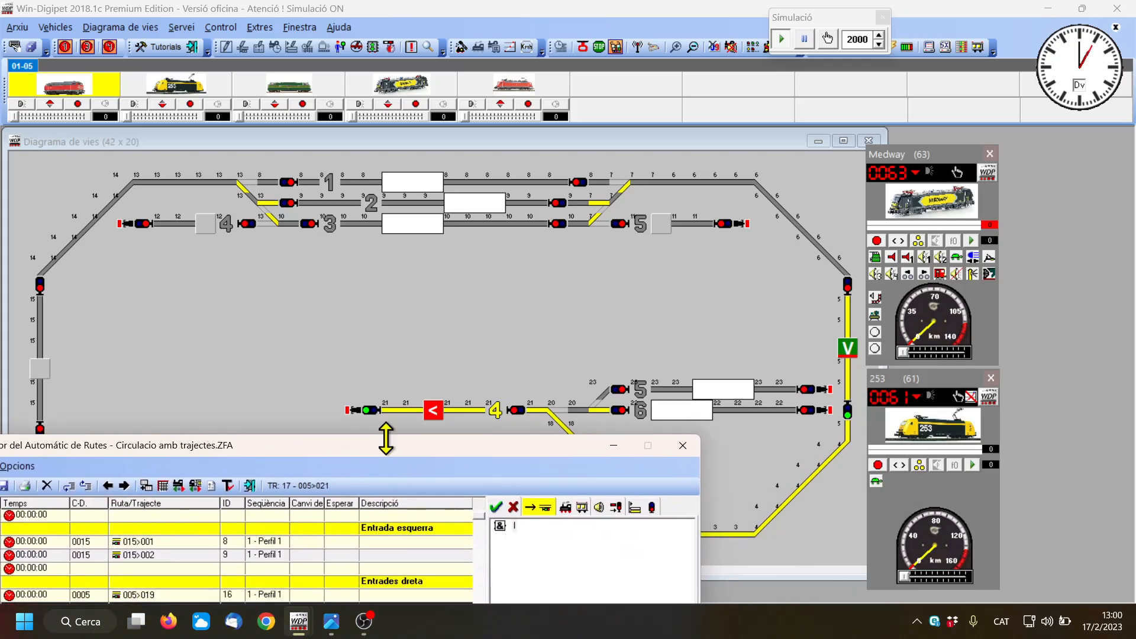
{"action": "left_click_drag", "start_coordinate": [370, 411], "coordinate": [523, 559]}
Step: Condition route 021>023 on track 5's right signal, address 0041 in position 2, and route 021>022 on track 6's, address 0042 in position 2
{"action": "left_click_drag", "start_coordinate": [394, 455], "coordinate": [888, 186]}
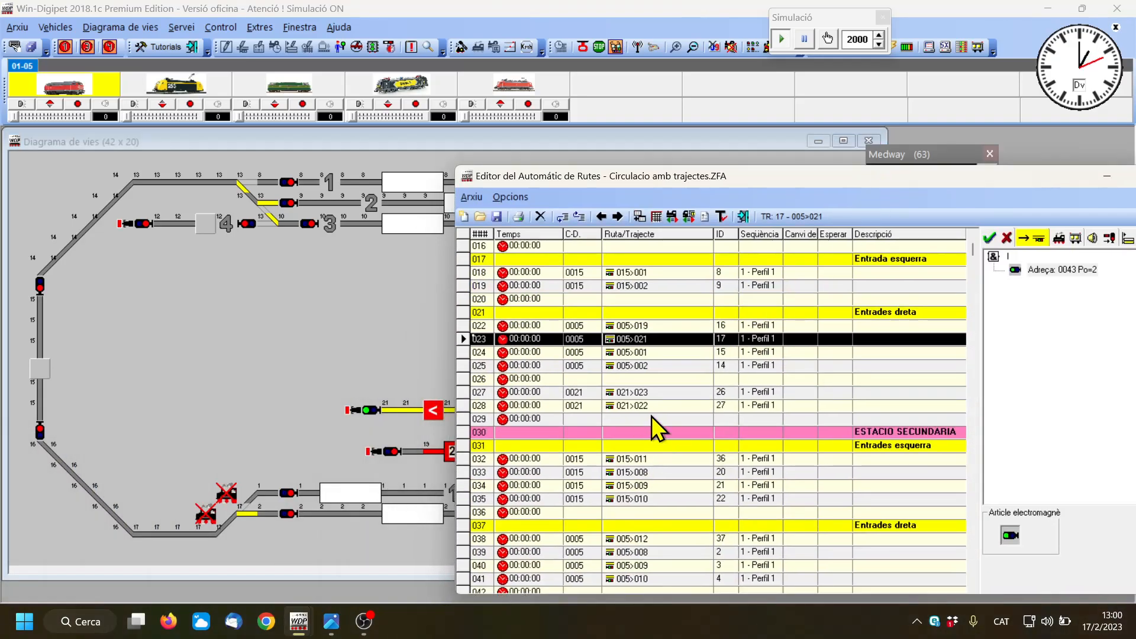
{"action": "left_click", "coordinate": [670, 395]}
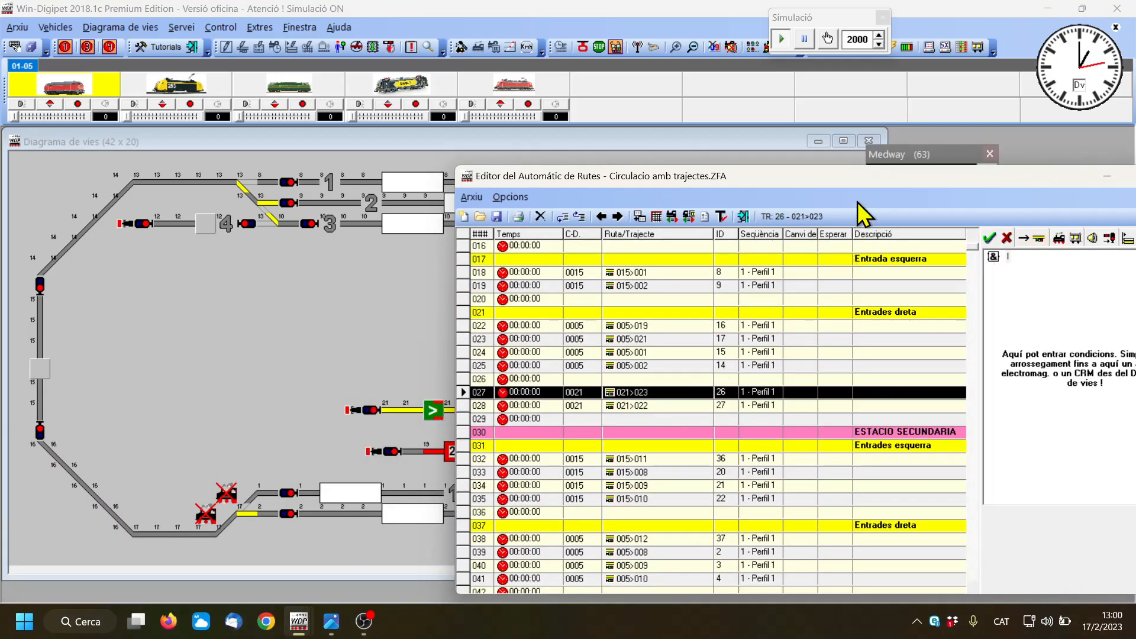
{"action": "left_click_drag", "start_coordinate": [866, 179], "coordinate": [211, 220]}
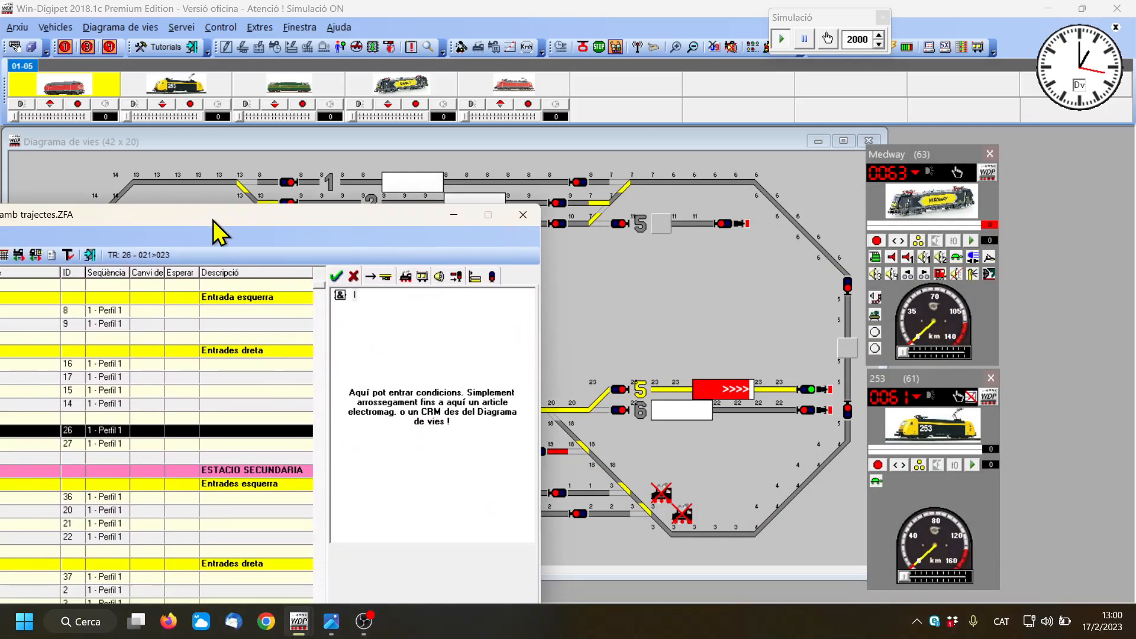
{"action": "left_click", "coordinate": [735, 388]}
{"action": "left_click_drag", "start_coordinate": [735, 391], "coordinate": [378, 331]}
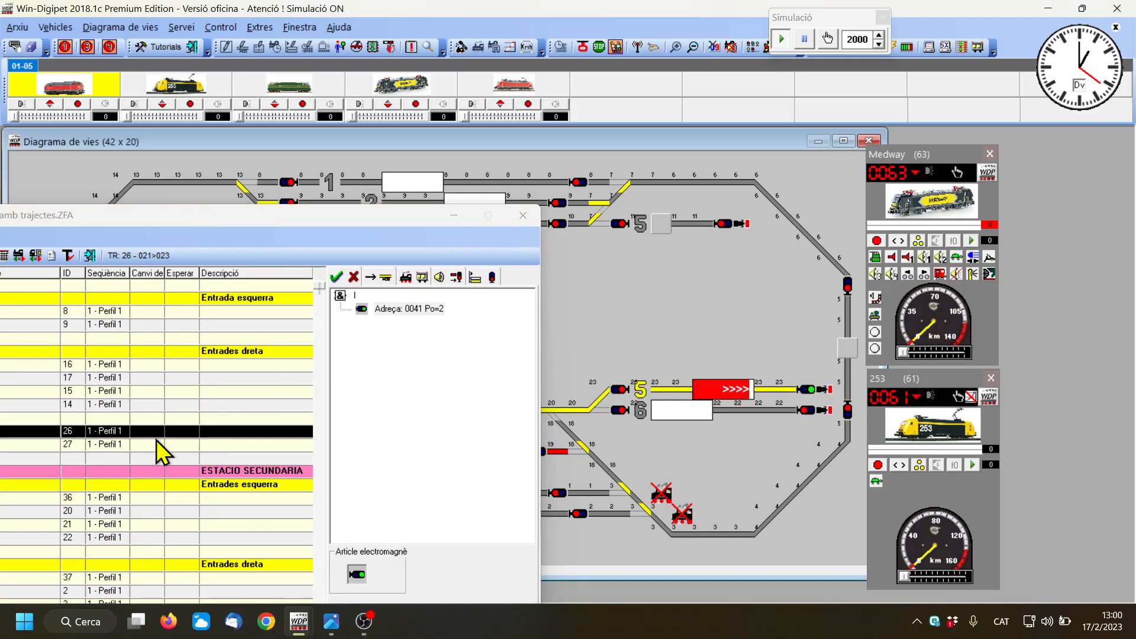
{"action": "left_click", "coordinate": [112, 444]}
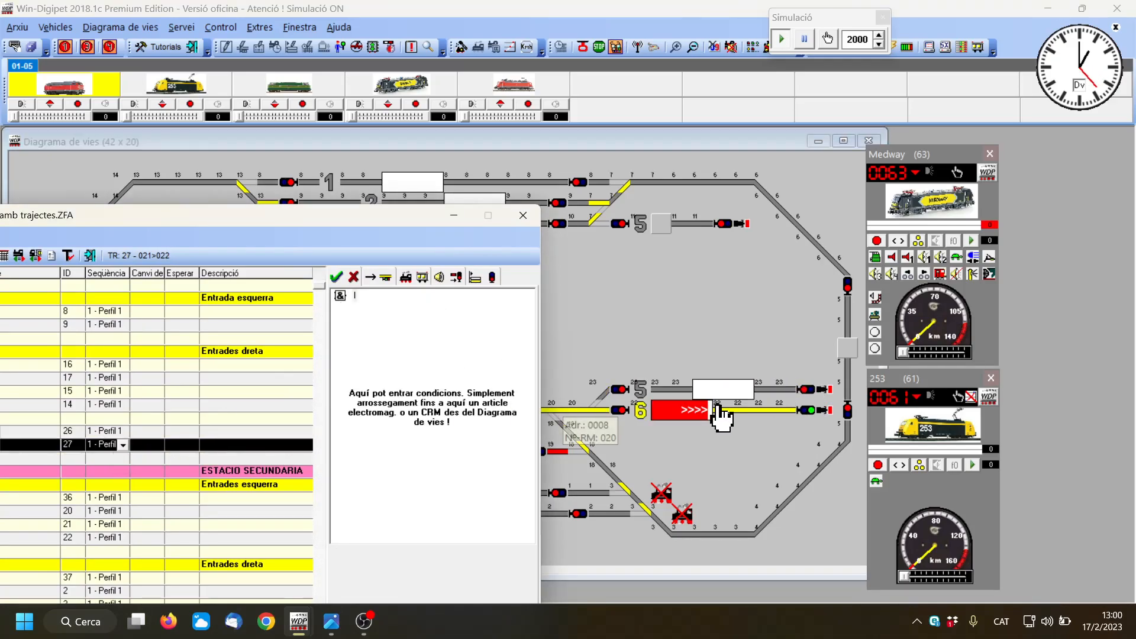
{"action": "left_click_drag", "start_coordinate": [808, 412], "coordinate": [373, 339]}
Step: Change route 005>021's condition group to OR and add the right signals of tracks 5 and 6, addresses 0041 and 0042 in position 2
{"action": "left_click_drag", "start_coordinate": [235, 220], "coordinate": [847, 268]}
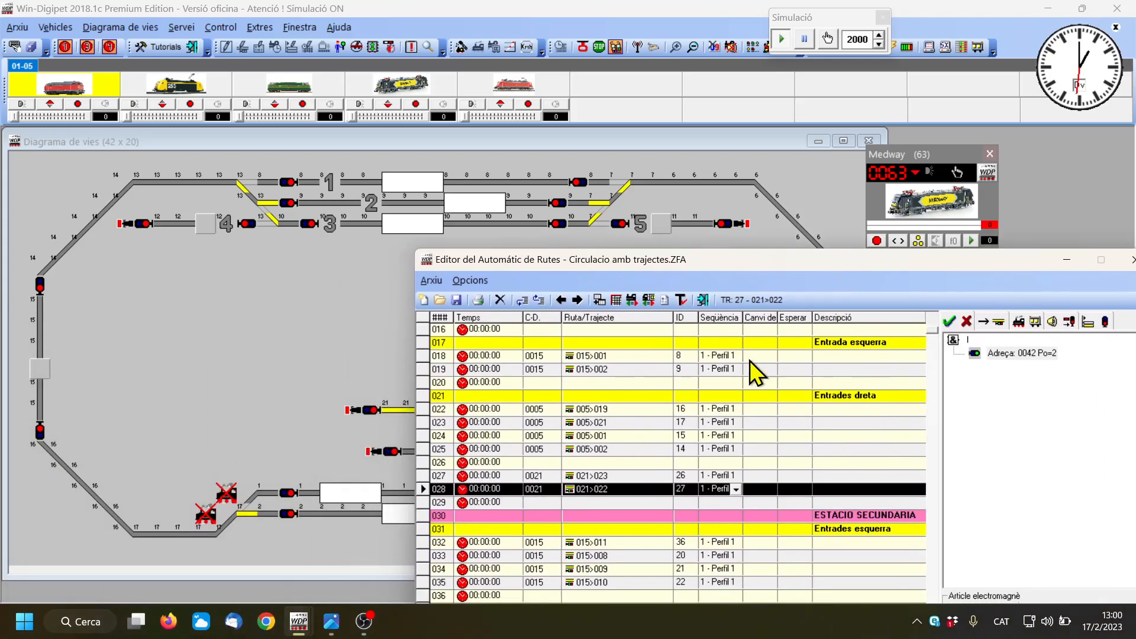
{"action": "left_click", "coordinate": [616, 475]}
{"action": "left_click_drag", "start_coordinate": [765, 268], "coordinate": [168, 180]}
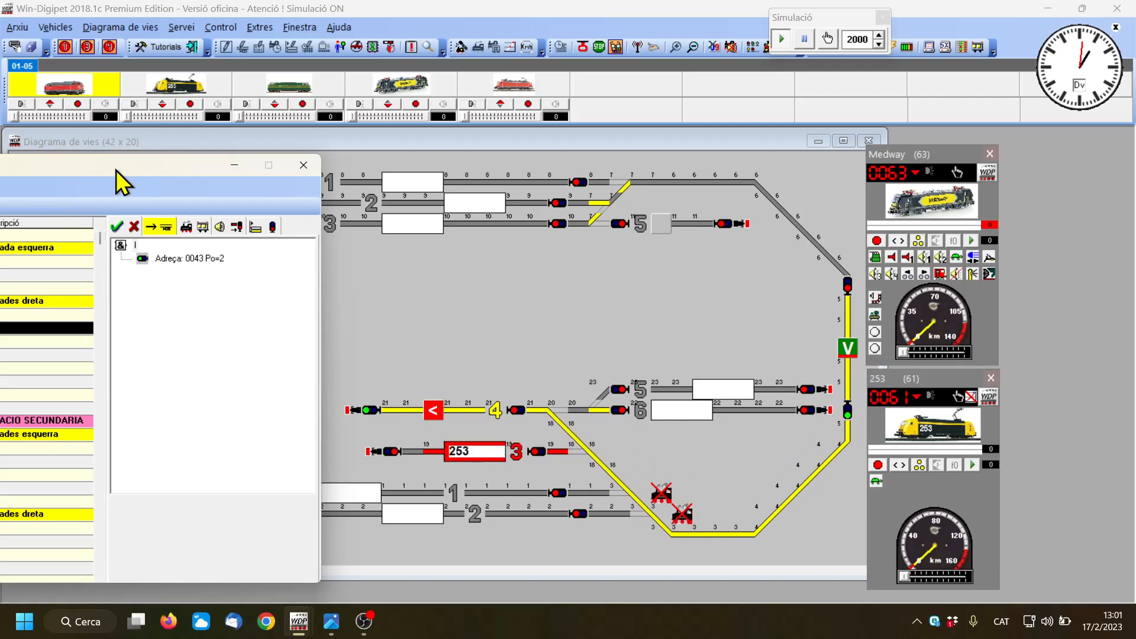
{"action": "left_click_drag", "start_coordinate": [118, 167], "coordinate": [231, 172]}
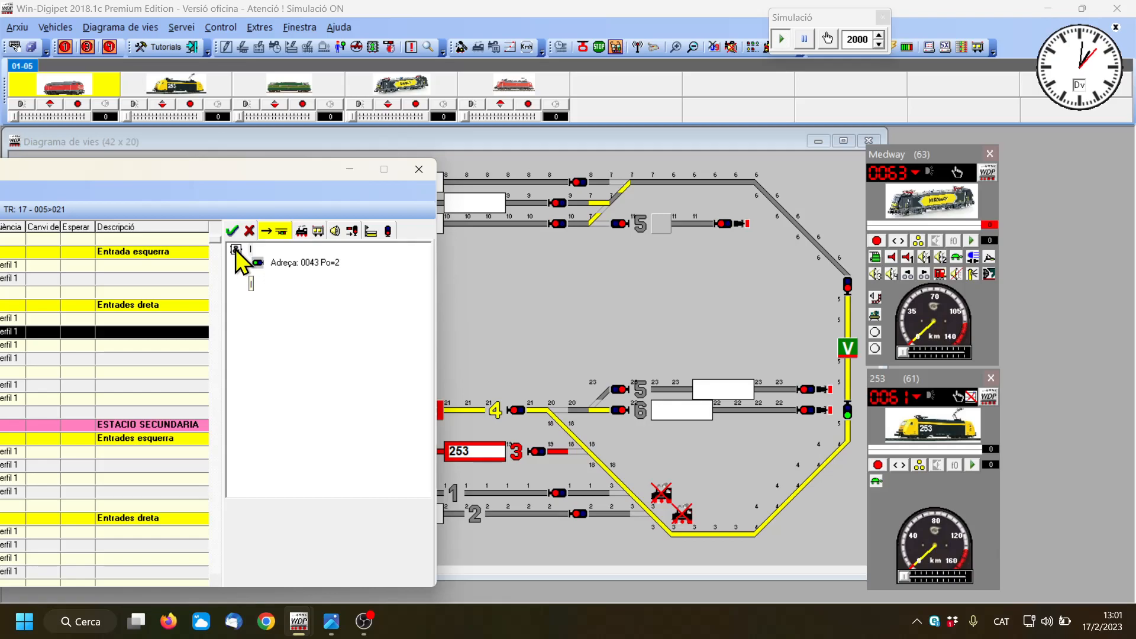
{"action": "right_click", "coordinate": [235, 250]}
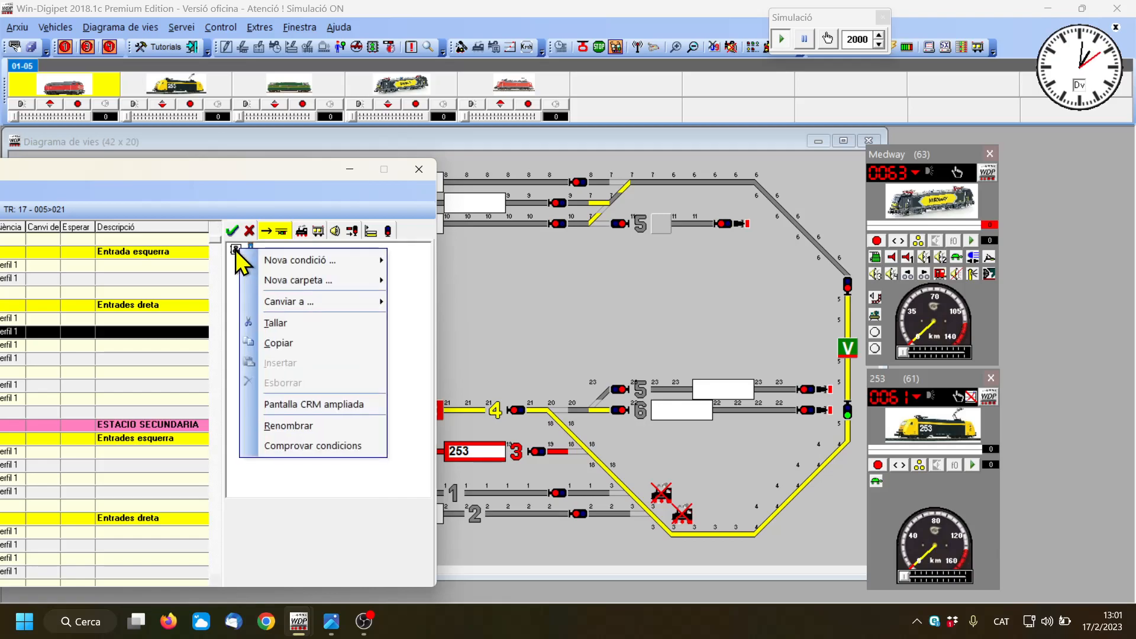
{"action": "mouse_move", "coordinate": [310, 289]}
{"action": "mouse_move", "coordinate": [314, 260]}
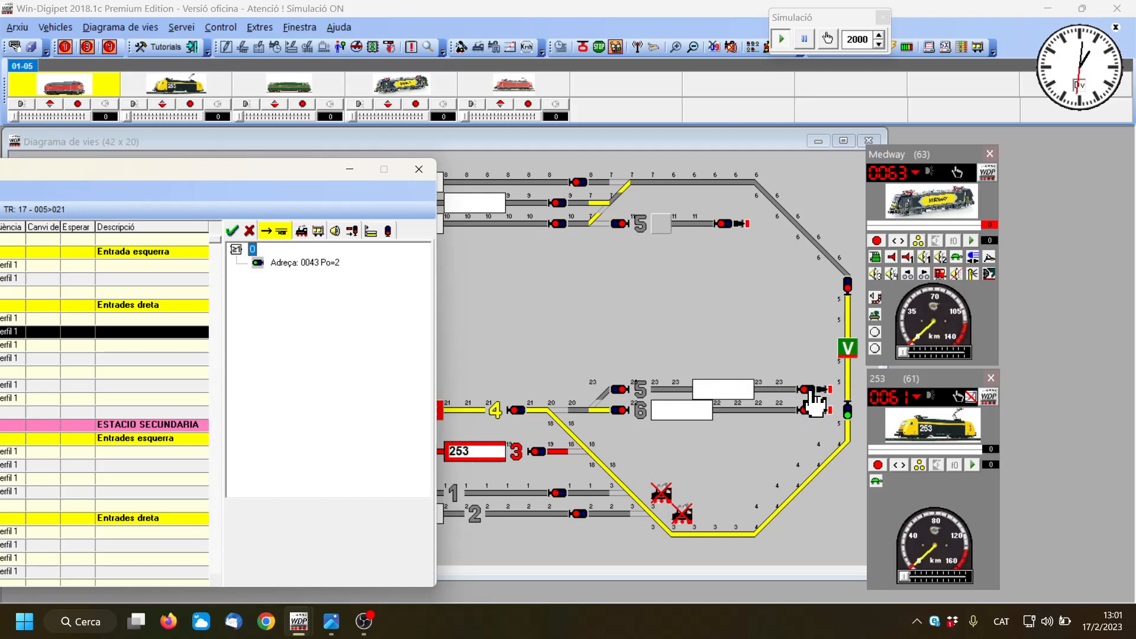
{"action": "left_click_drag", "start_coordinate": [814, 405], "coordinate": [259, 305]}
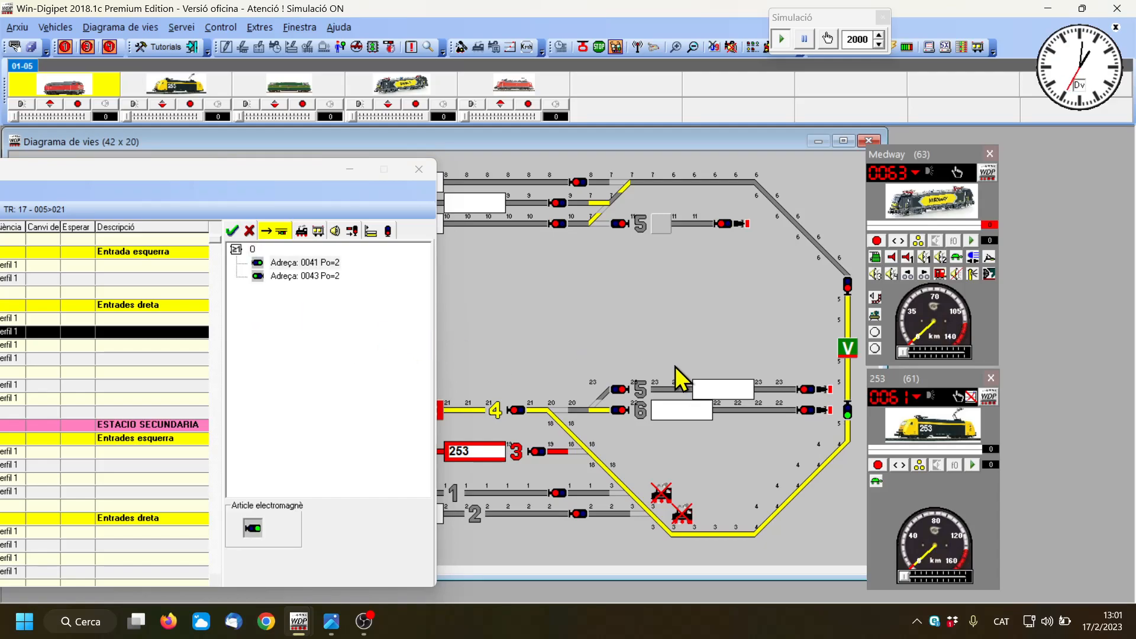
{"action": "left_click_drag", "start_coordinate": [808, 410], "coordinate": [260, 312]}
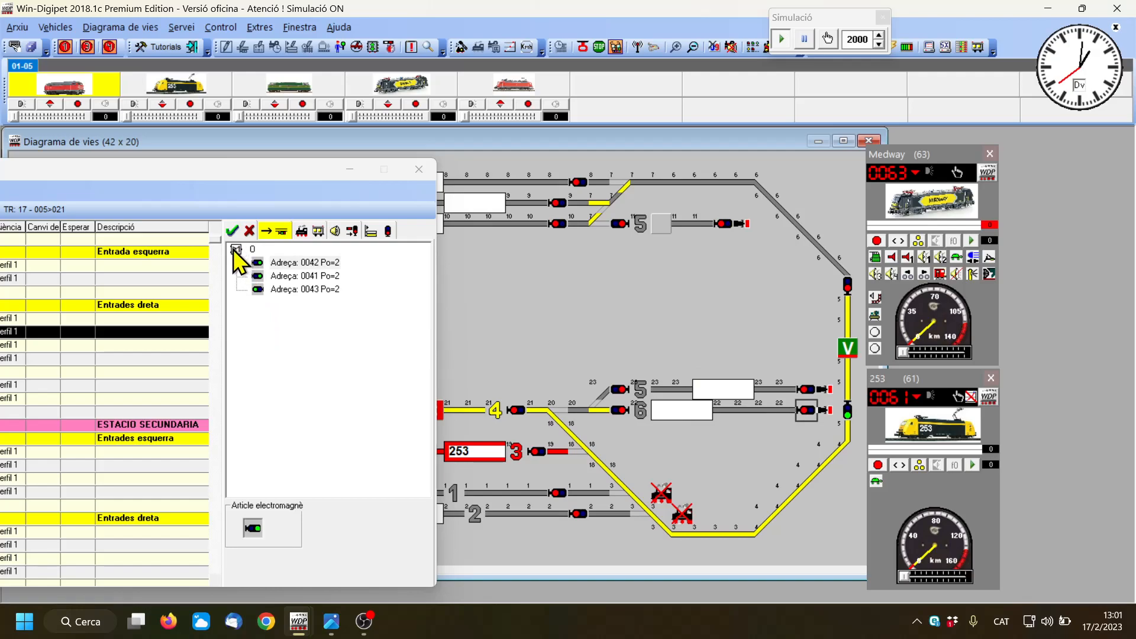
{"action": "left_click", "coordinate": [258, 263]}
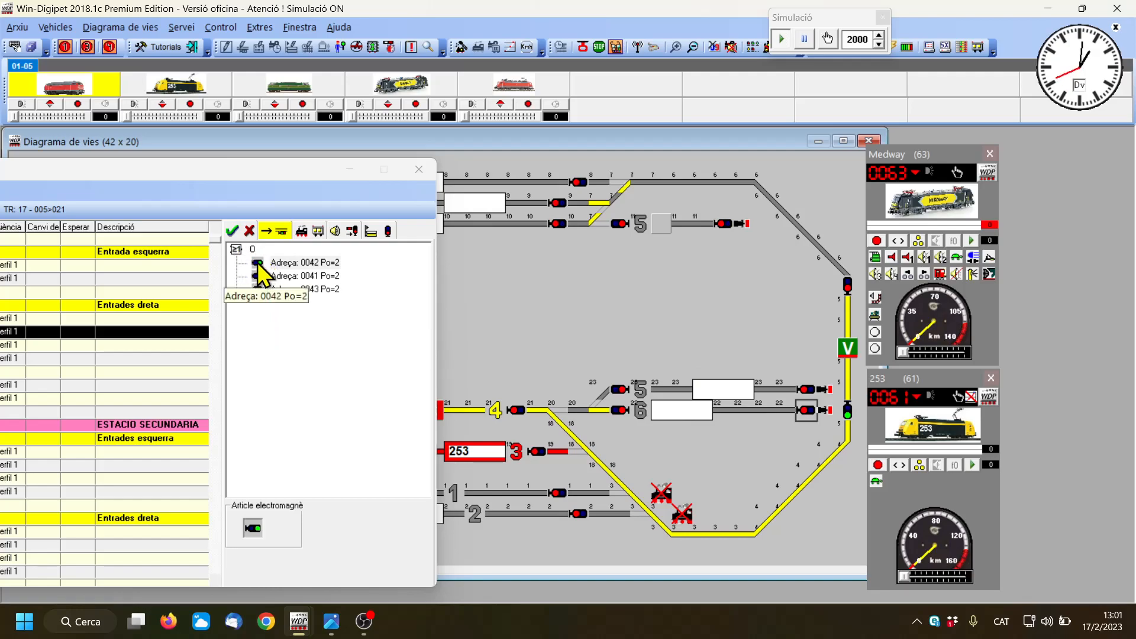
{"action": "left_click", "coordinate": [255, 288]}
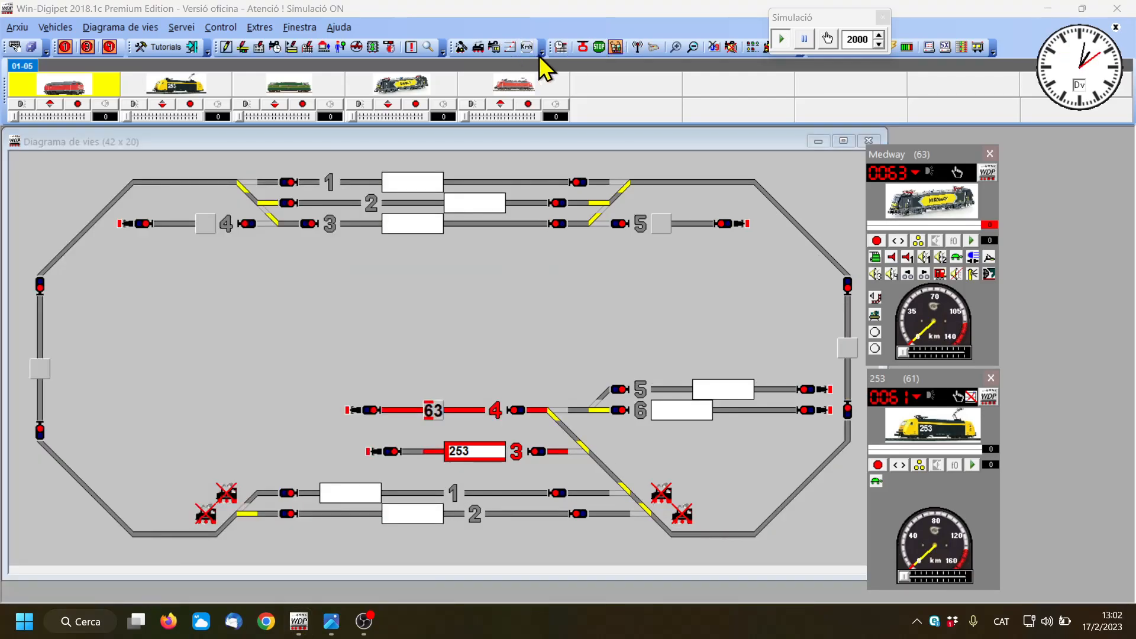
Step: Load the automatic route file Circulacio amb trajectes.ZFA for operation
{"action": "left_click", "coordinate": [561, 48]}
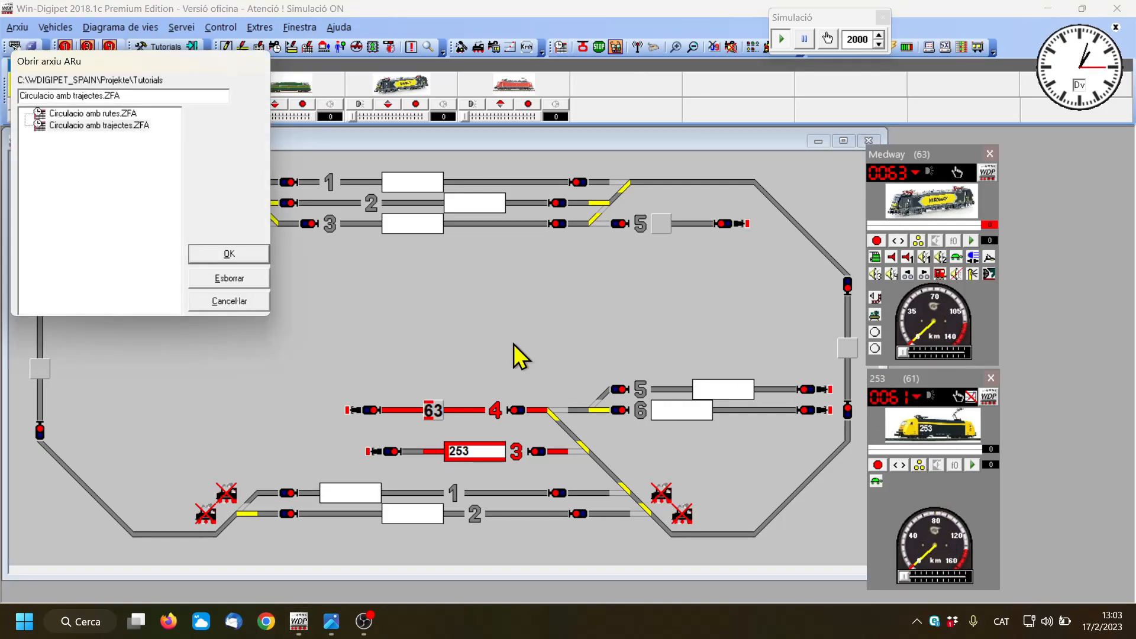
{"action": "left_click", "coordinate": [96, 126]}
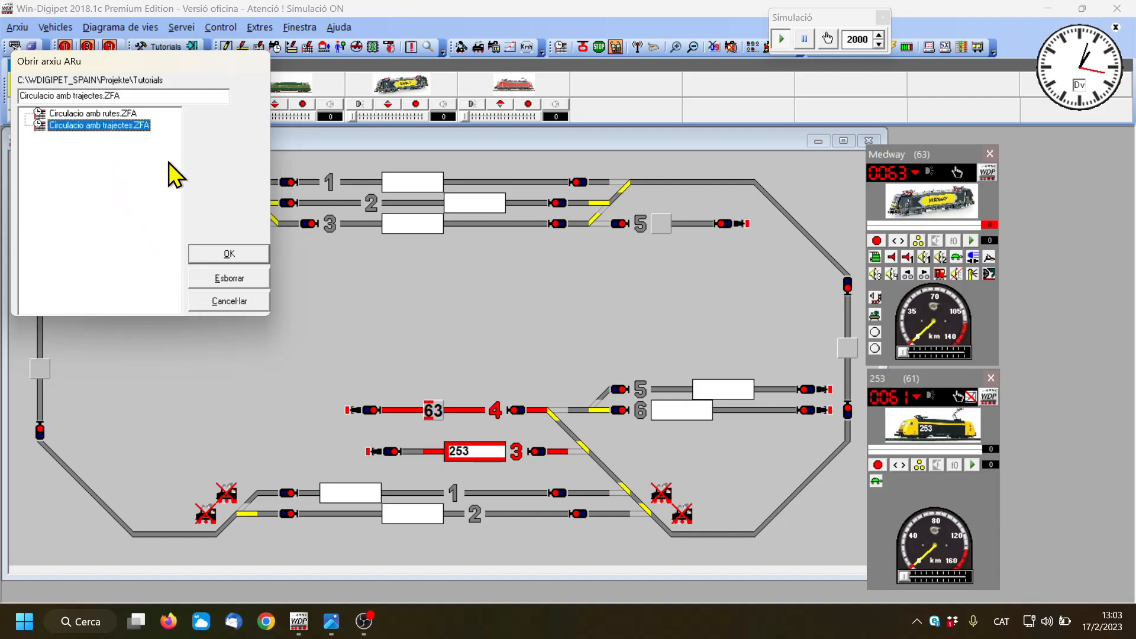
{"action": "left_click", "coordinate": [235, 257]}
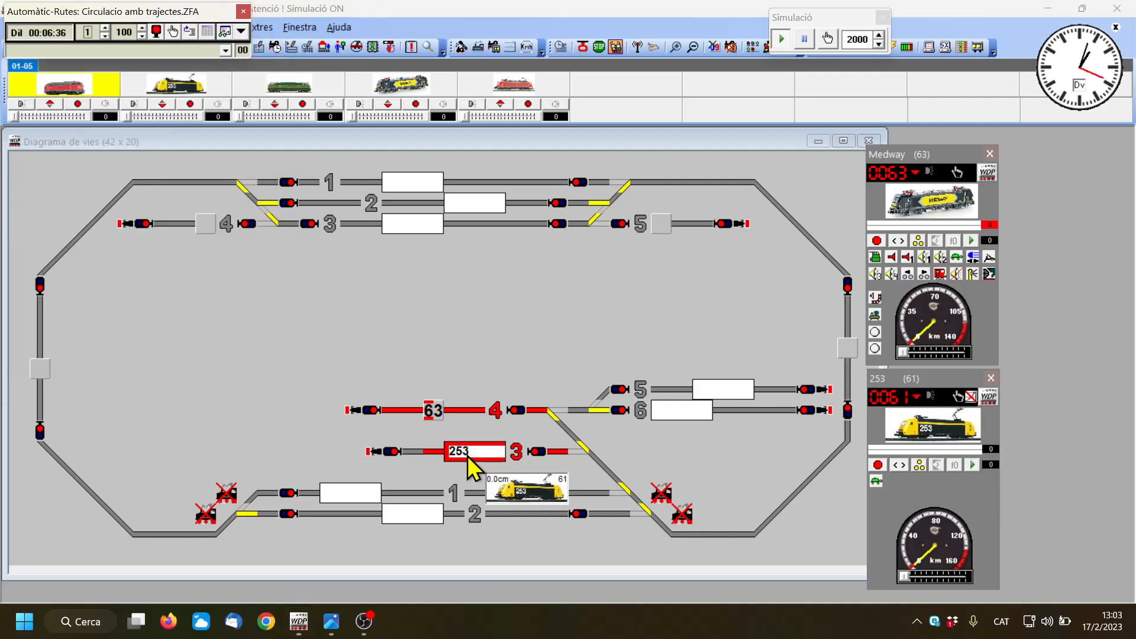
{"action": "left_click", "coordinate": [536, 453]}
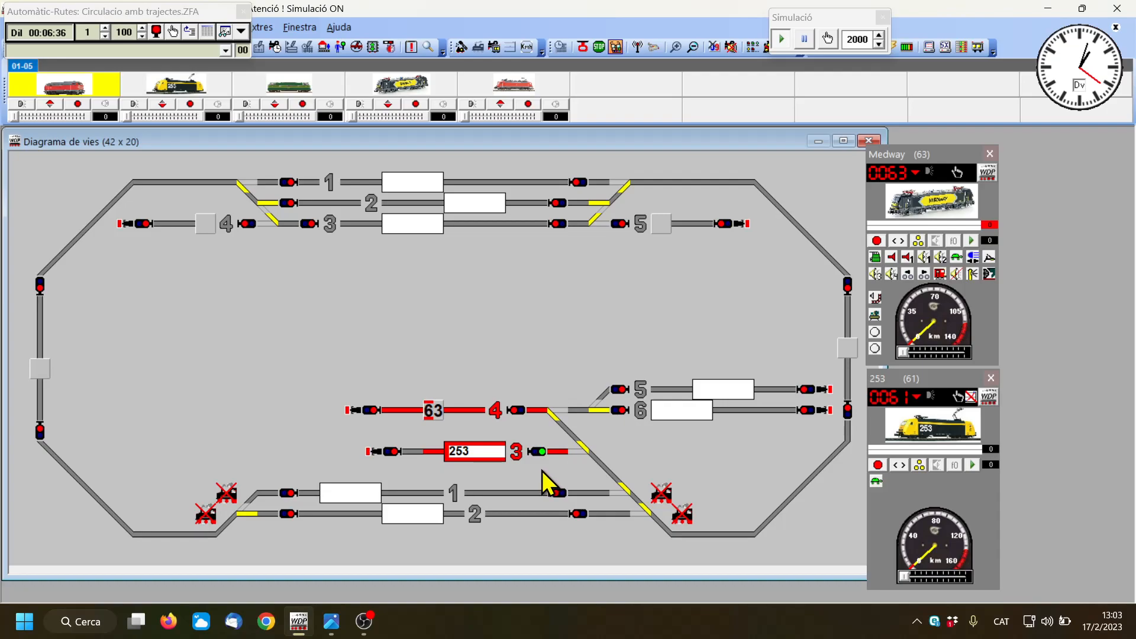
{"action": "left_click", "coordinate": [916, 419]}
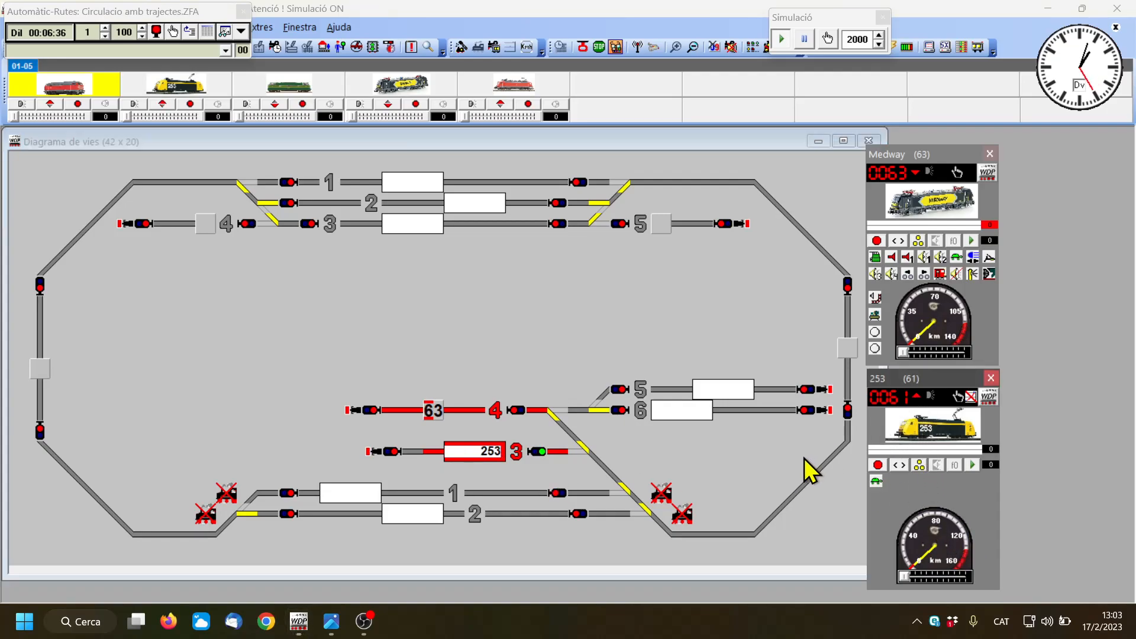
{"action": "left_click", "coordinate": [541, 452]}
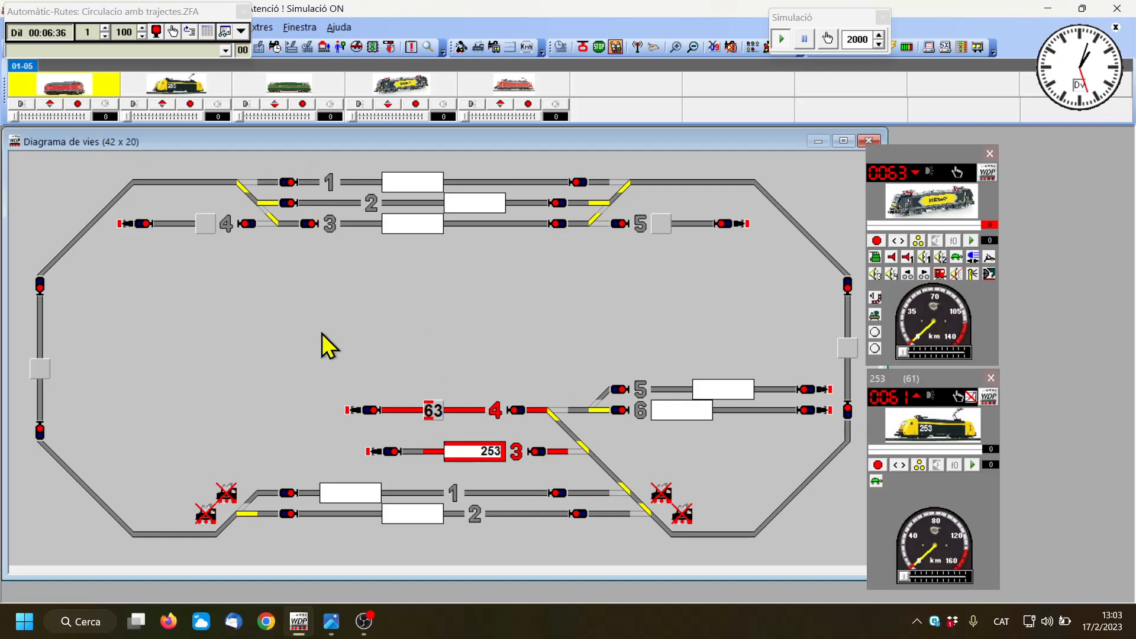
{"action": "left_click", "coordinate": [917, 411]}
Step: Start the automatic operation and set the right signals of main station tracks 3 and 4 to proceed for trains 253 and Medway
{"action": "left_click", "coordinate": [156, 31]}
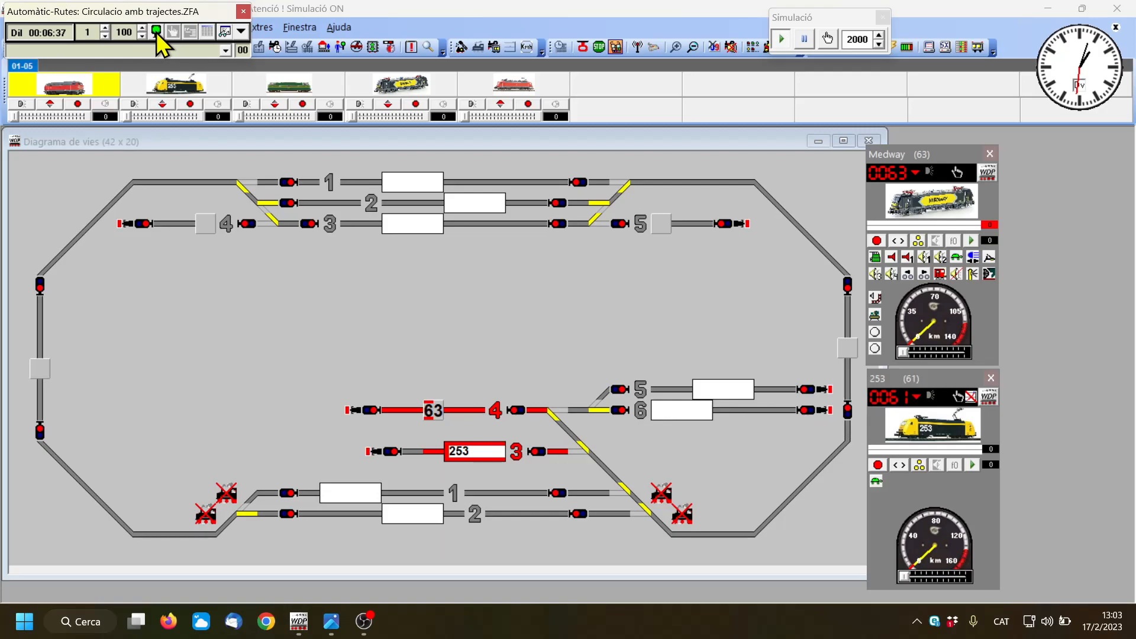
{"action": "left_click", "coordinate": [540, 453]}
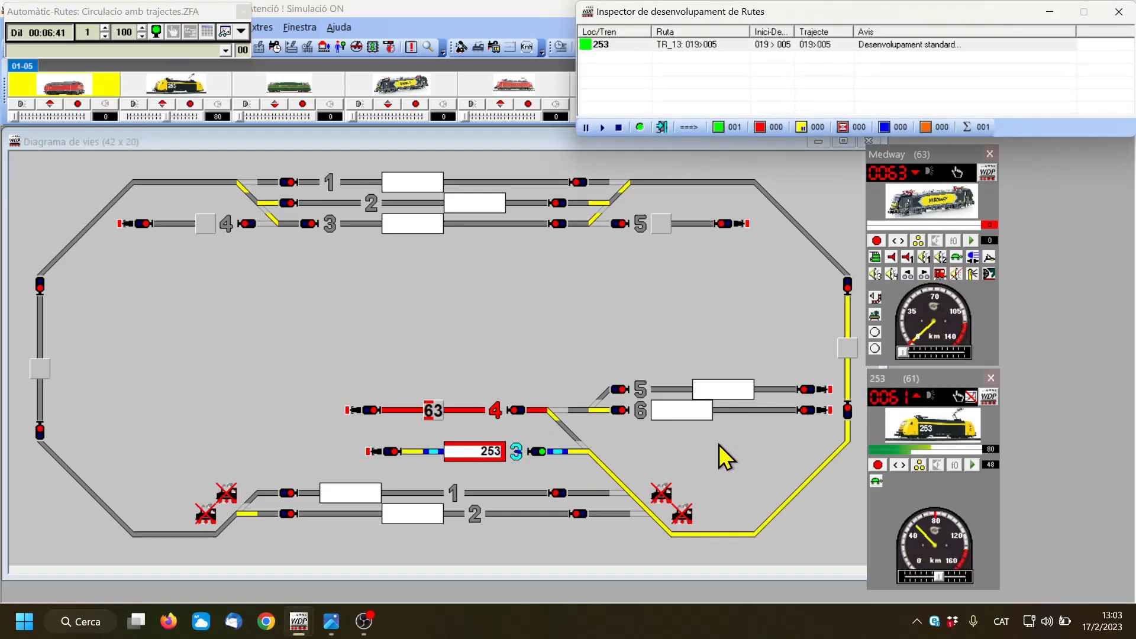
{"action": "left_click", "coordinate": [516, 412]}
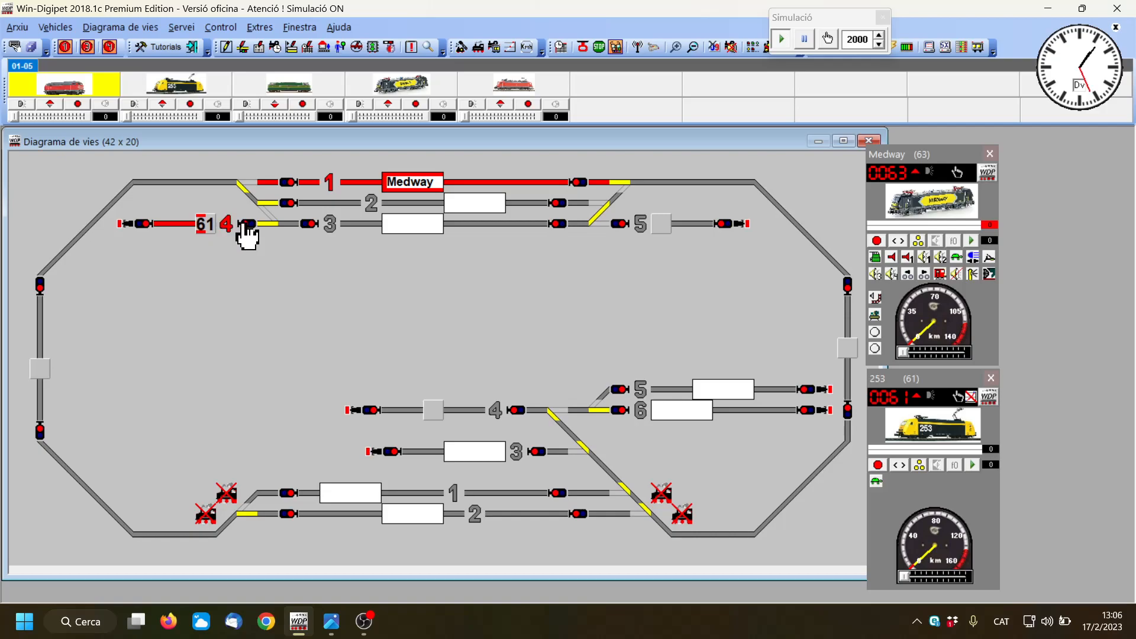
Step: Run Circulacio amb trajectes.ZFA with the secondary station's track 1 left signal and track 4 right signal set to proceed
{"action": "left_click", "coordinate": [565, 50]}
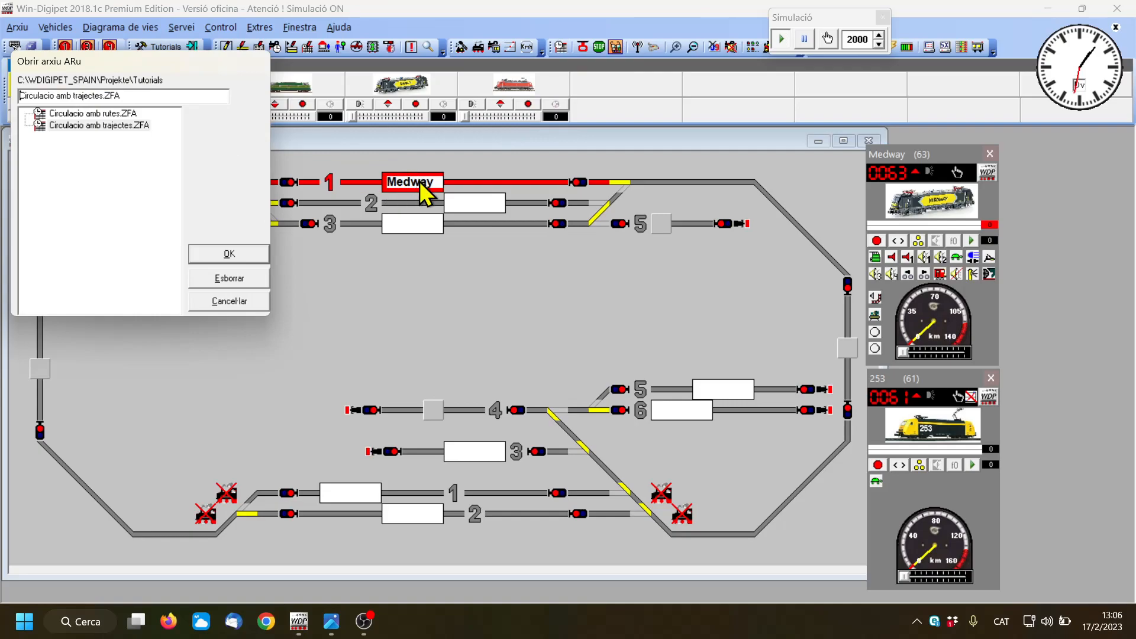
{"action": "left_click_drag", "start_coordinate": [164, 62], "coordinate": [254, 188]}
{"action": "left_click", "coordinate": [192, 247]}
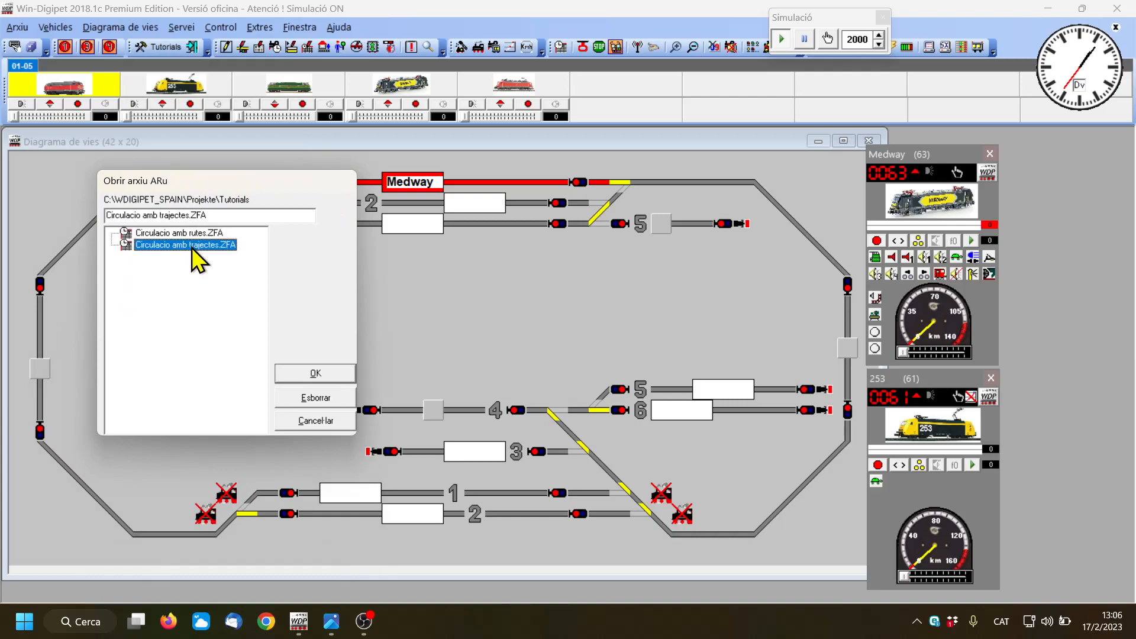
{"action": "left_click", "coordinate": [324, 378]}
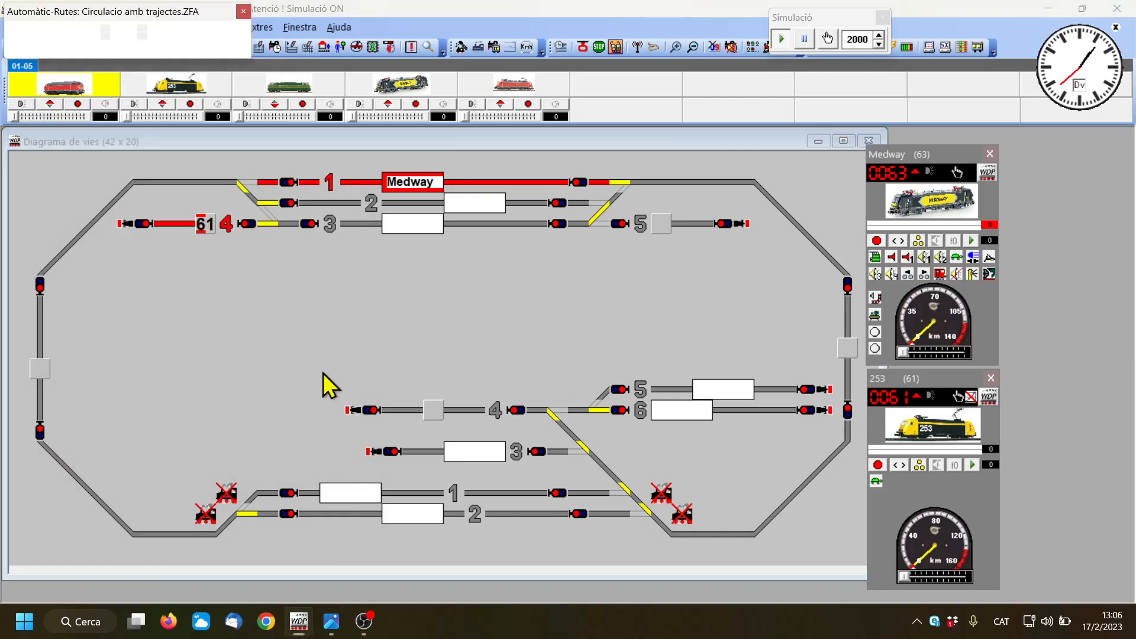
{"action": "left_click", "coordinate": [158, 33]}
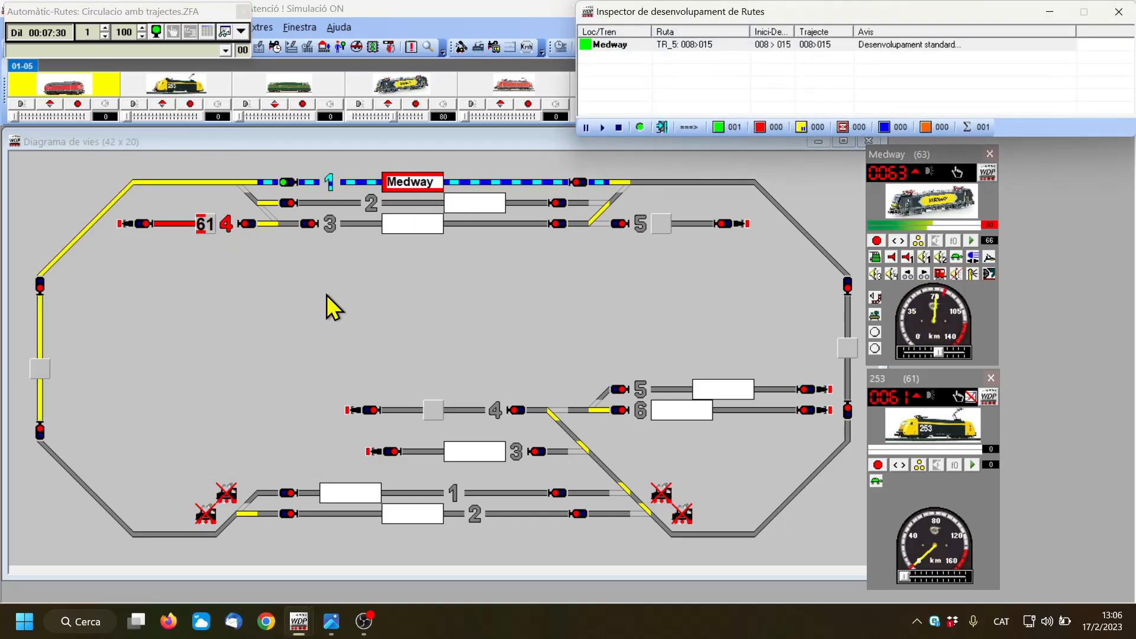
{"action": "left_click", "coordinate": [248, 224]}
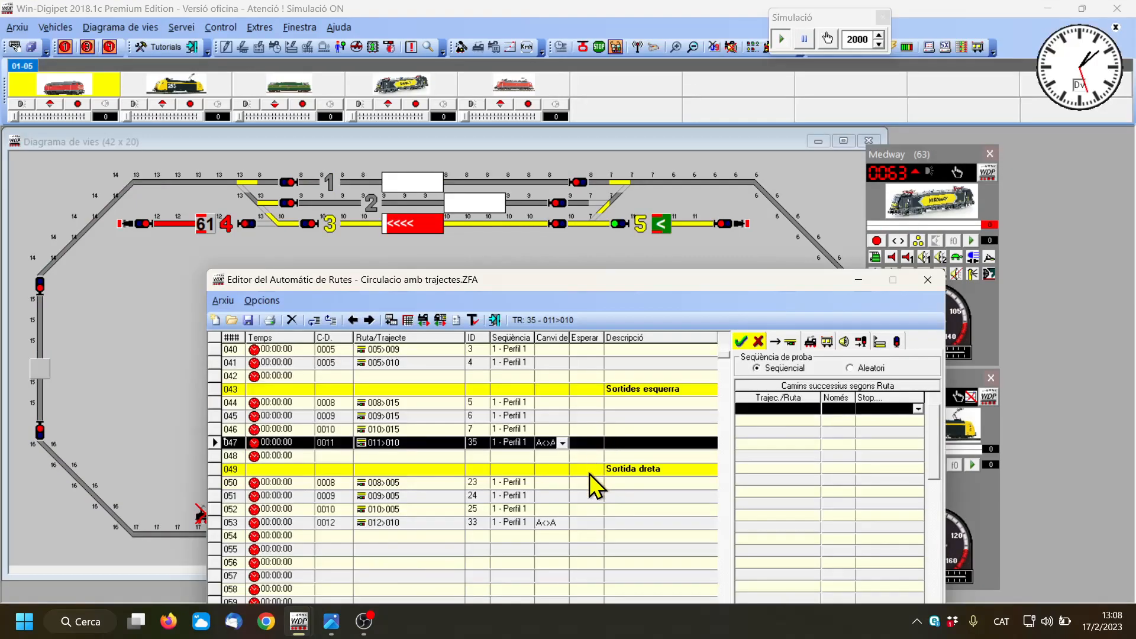
Step: Return from the route editor to the automatic operation and reverse train 253's travel direction on the secondary station's track 3
{"action": "left_click", "coordinate": [589, 476]}
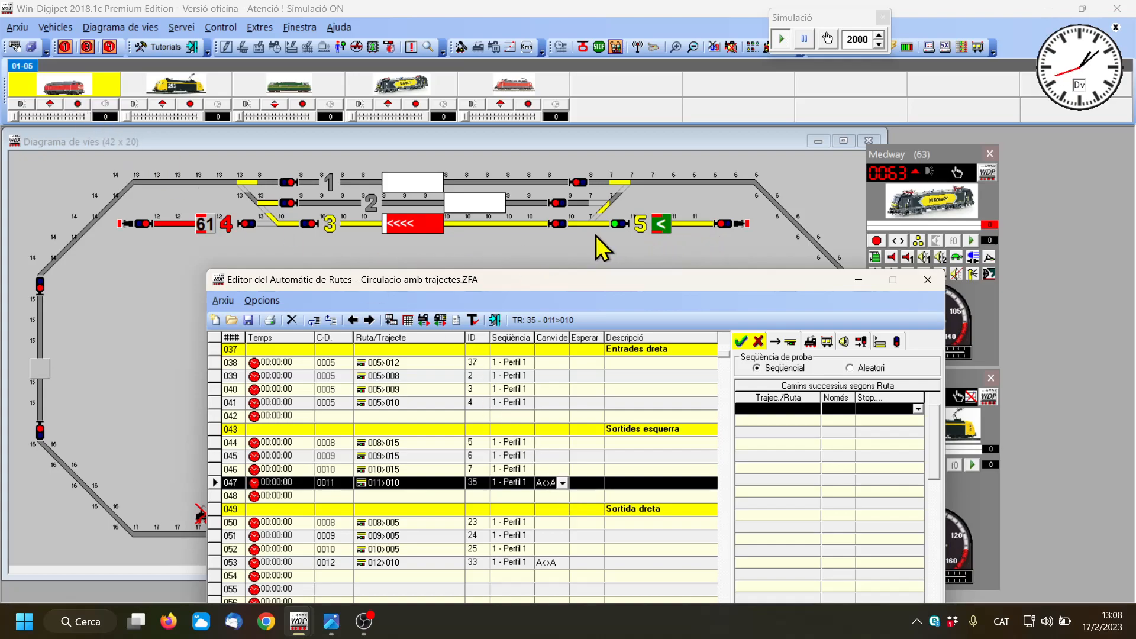
{"action": "scroll", "coordinate": [559, 550], "scroll_direction": "up", "scroll_amount": 2}
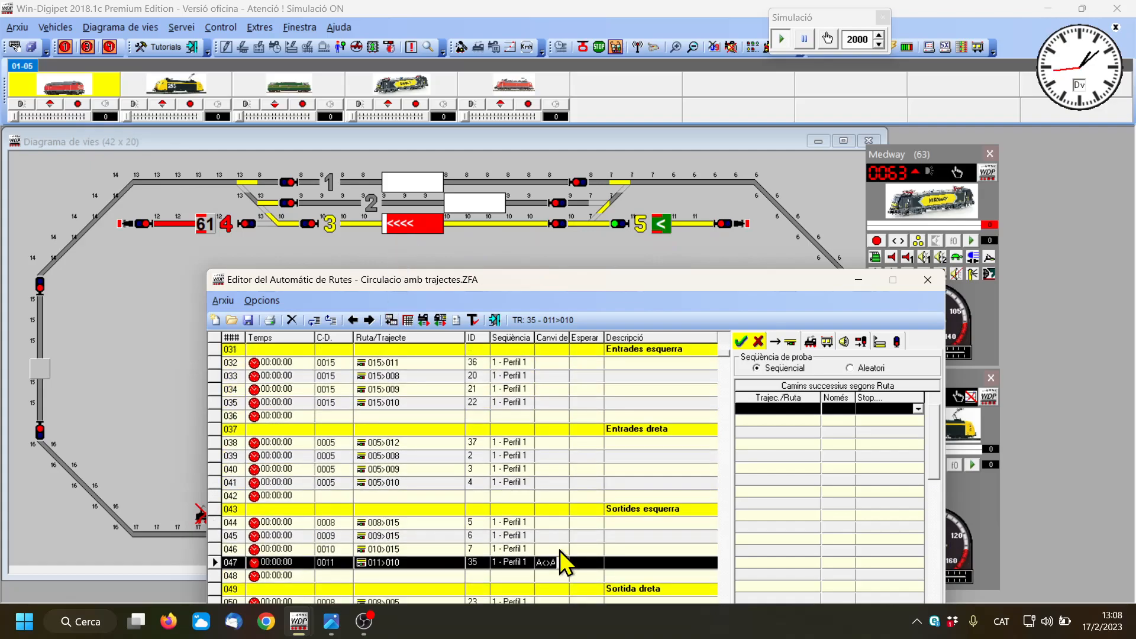
{"action": "scroll", "coordinate": [559, 551], "scroll_direction": "up", "scroll_amount": 5}
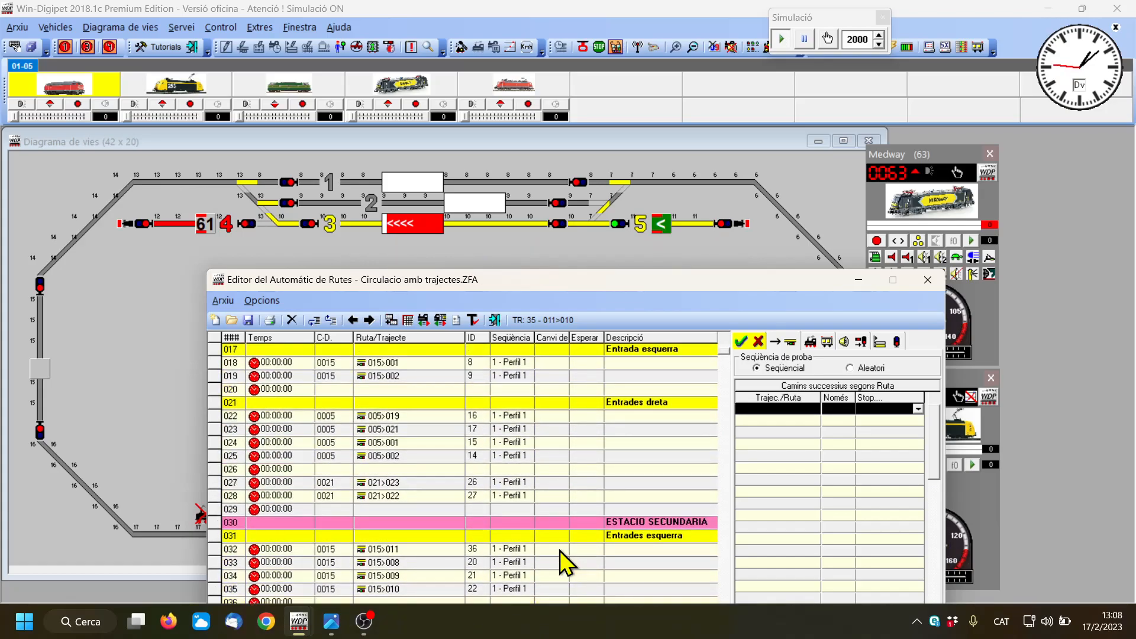
{"action": "scroll", "coordinate": [559, 550], "scroll_direction": "up", "scroll_amount": 1}
{"action": "left_click_drag", "start_coordinate": [598, 288], "coordinate": [84, 254]}
{"action": "left_click", "coordinate": [561, 48]}
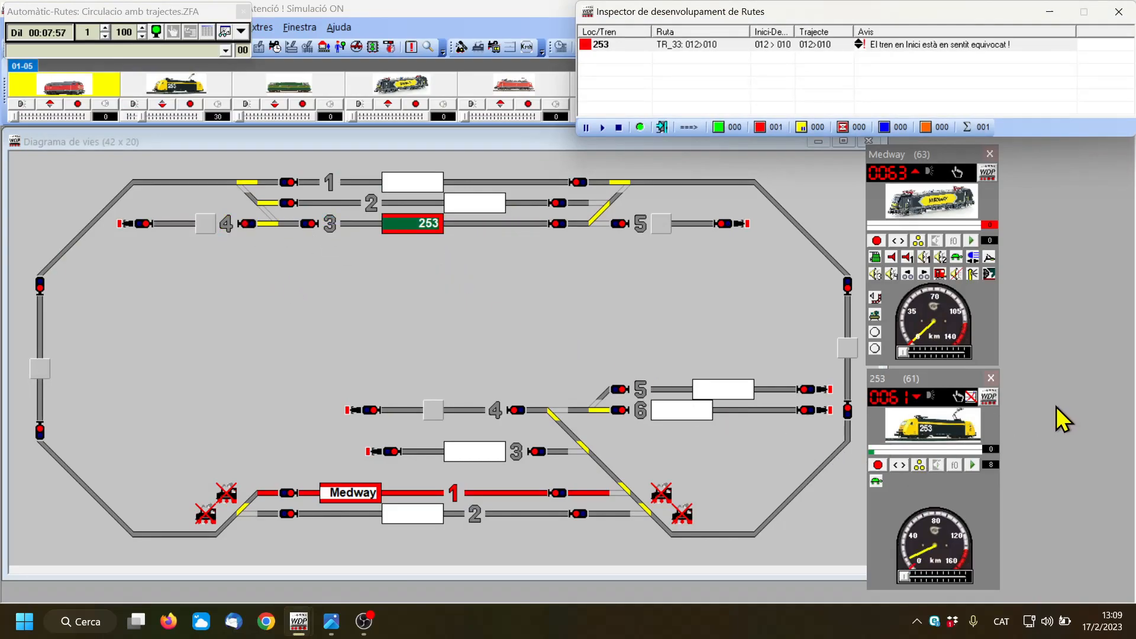
{"action": "left_click", "coordinate": [919, 407]}
{"action": "left_click", "coordinate": [920, 409]}
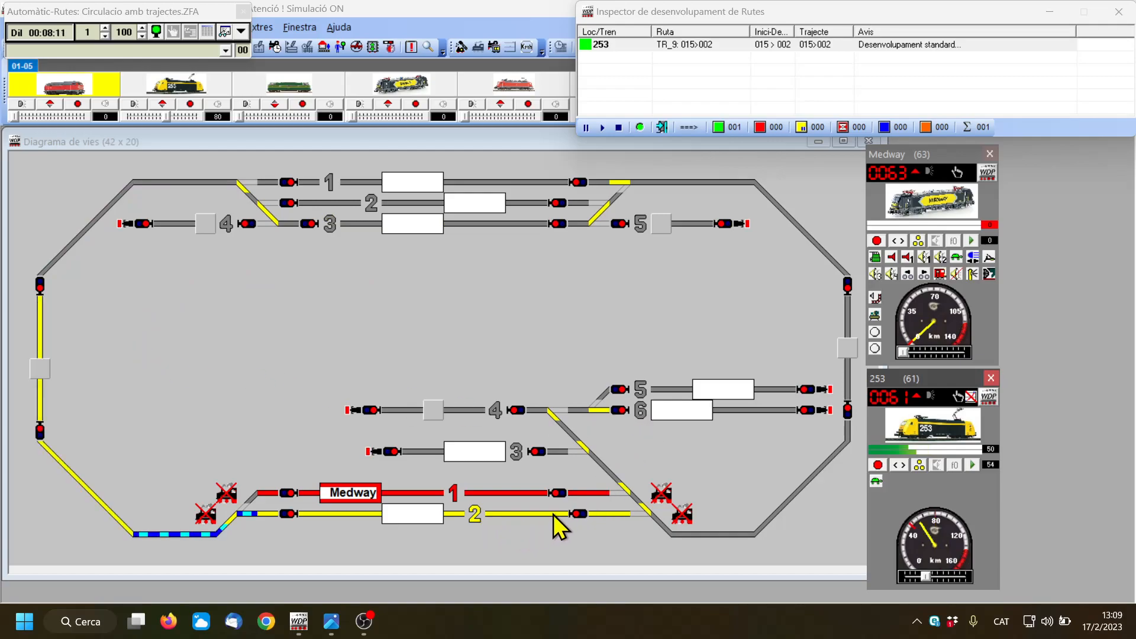
Step: Set the main station's track 1 right signal to proceed for Medway and its track 2 left signal for train 253
{"action": "left_click", "coordinate": [559, 494]}
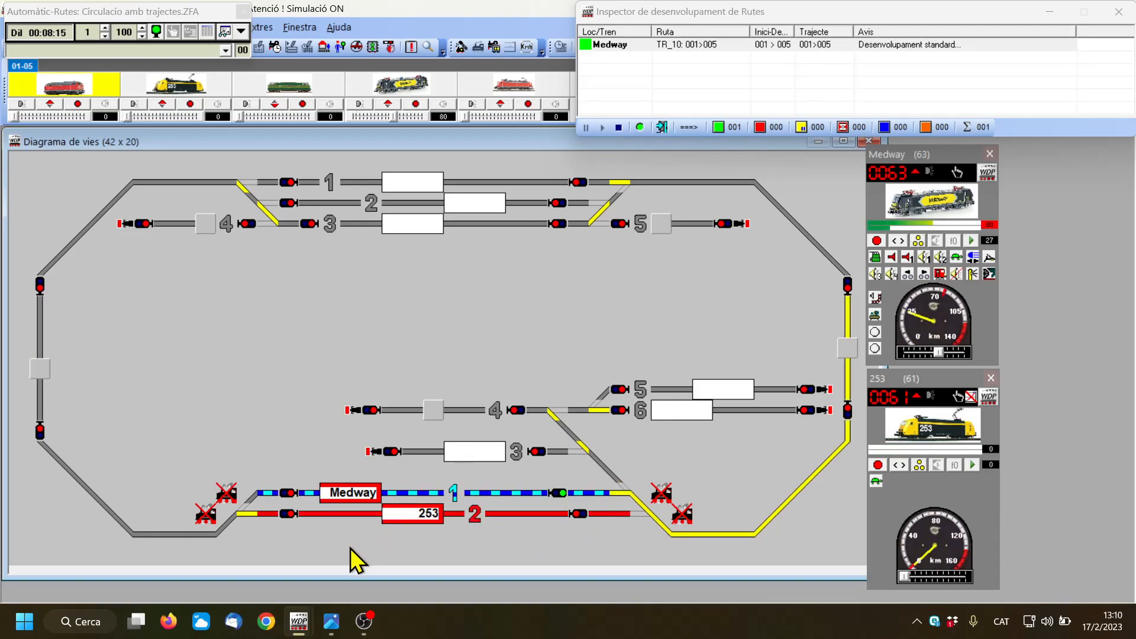
{"action": "left_click", "coordinate": [287, 516]}
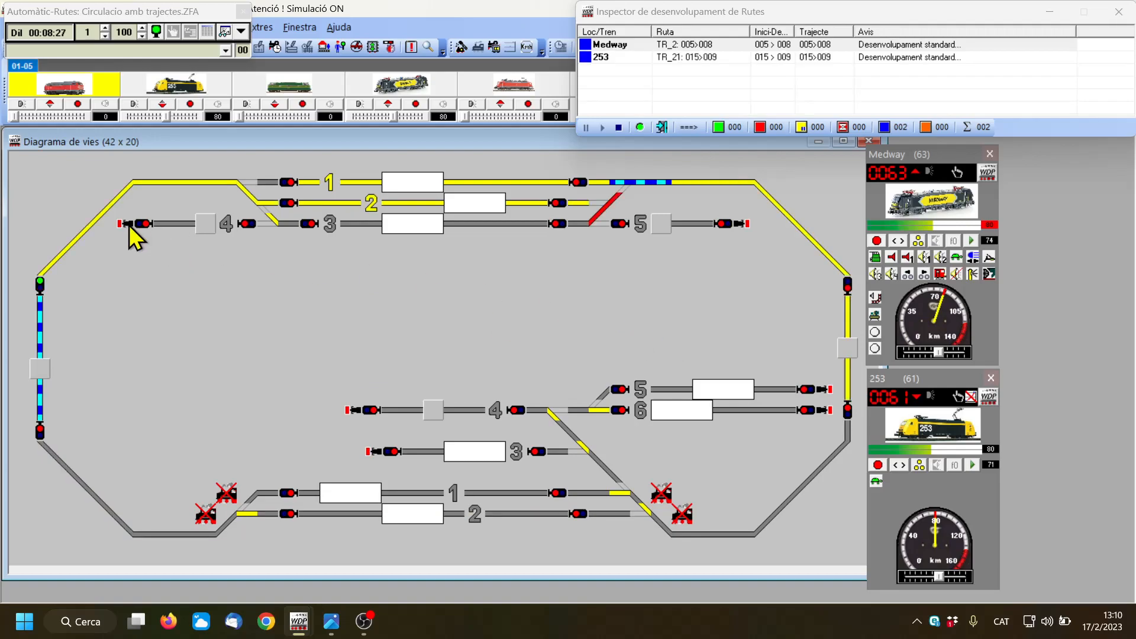
{"action": "mouse_move", "coordinate": [414, 192]}
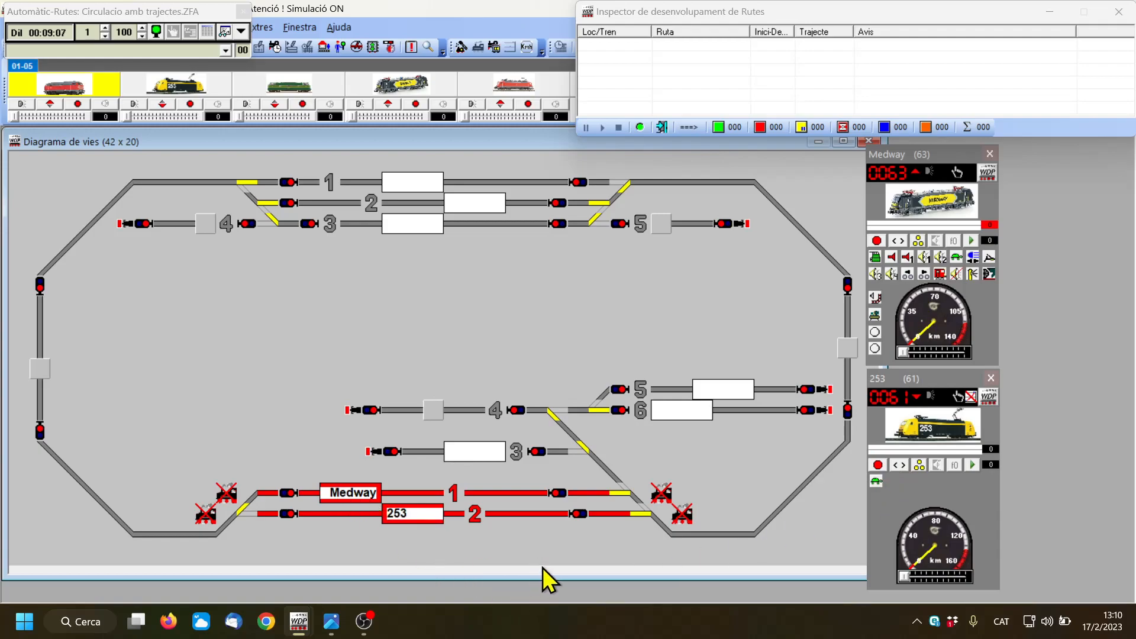
Step: Set the main station's track 1 and 2 right signals and the secondary station's track 4 left signal to proceed
{"action": "left_click", "coordinate": [580, 513]}
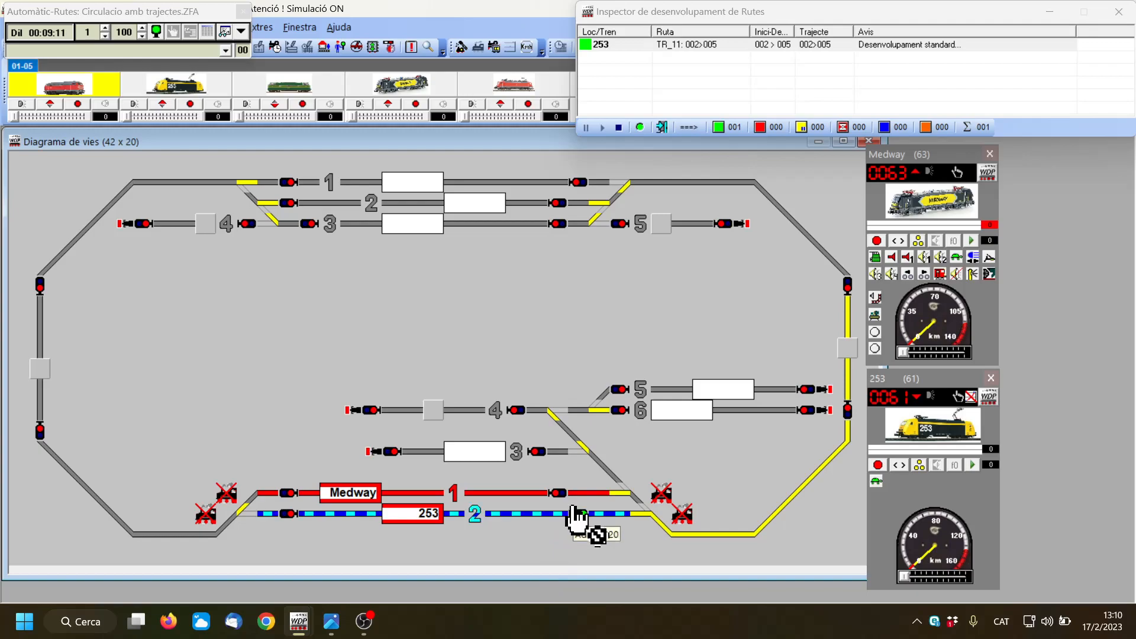
{"action": "left_click", "coordinate": [559, 494]}
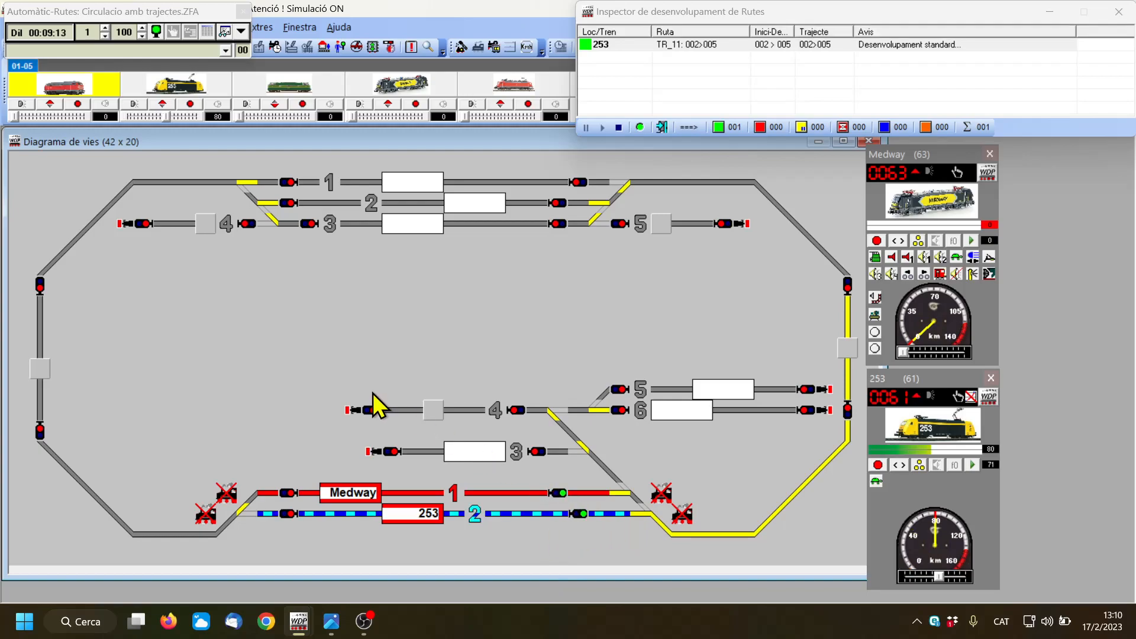
{"action": "left_click", "coordinate": [142, 224]}
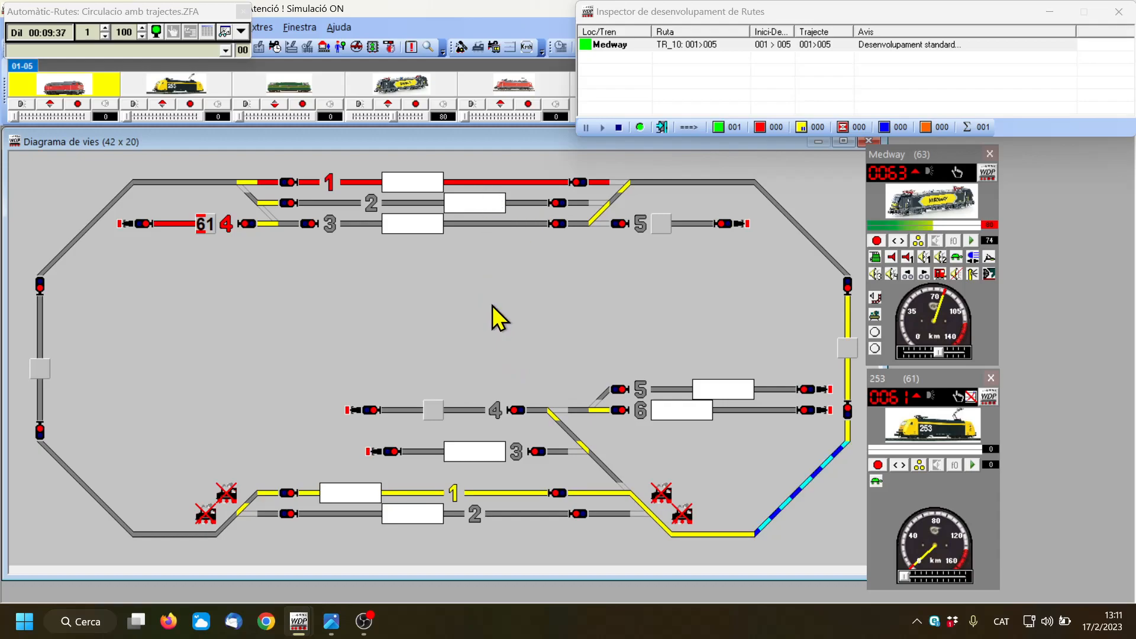
Step: Set the secondary station's track 4 right signal to proceed and reverse train 253's travel direction on track 3
{"action": "left_click", "coordinate": [521, 204]}
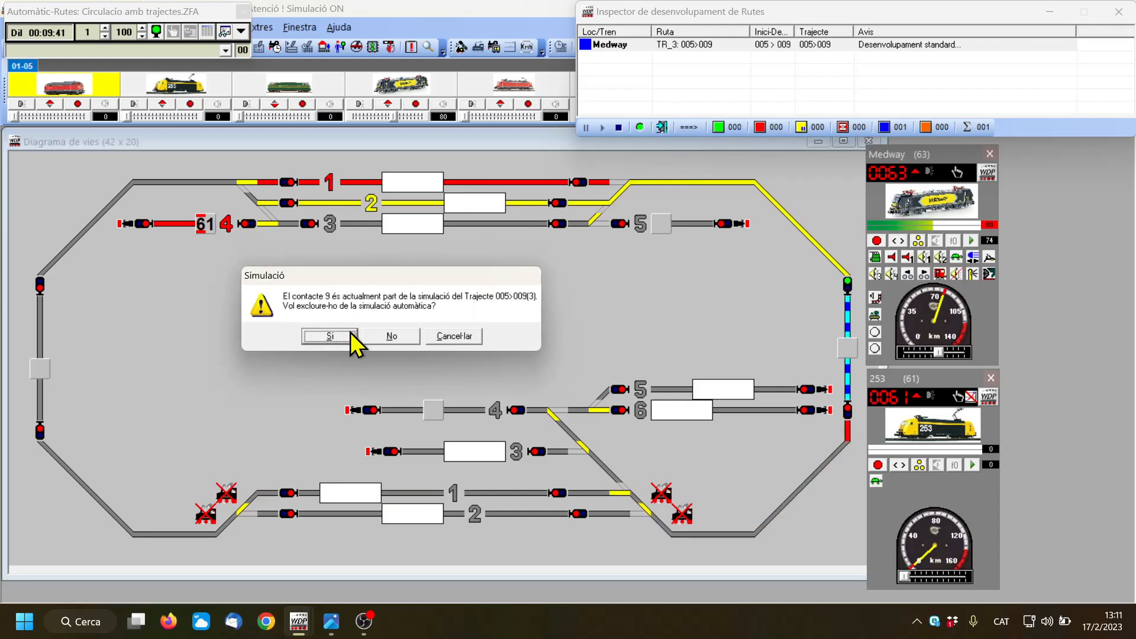
{"action": "left_click", "coordinate": [469, 339]}
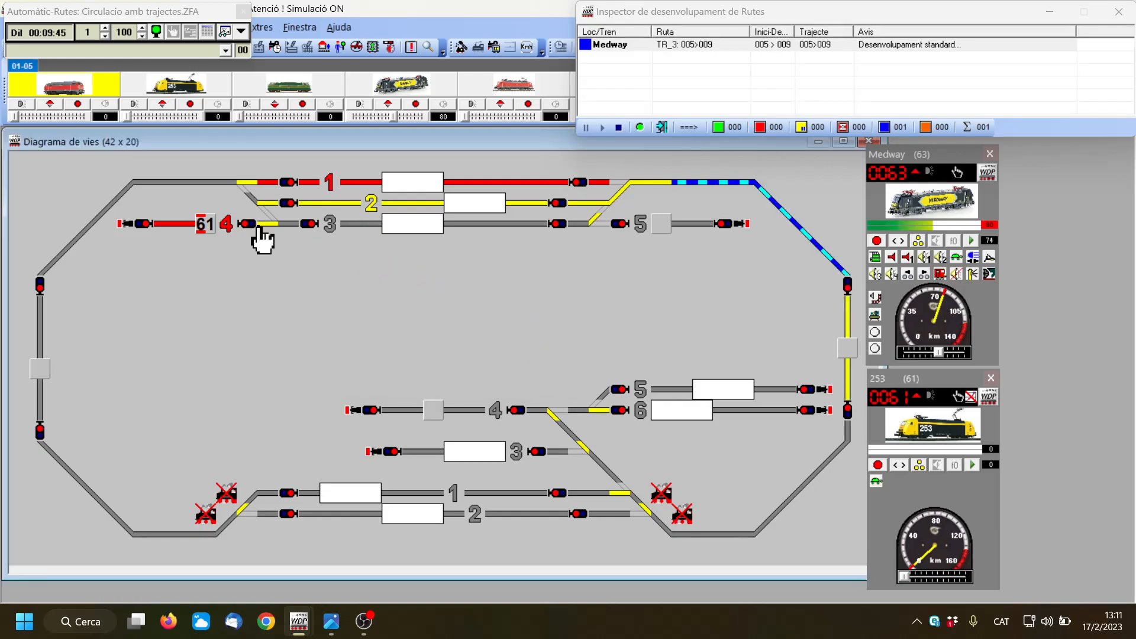
{"action": "left_click", "coordinate": [248, 224]}
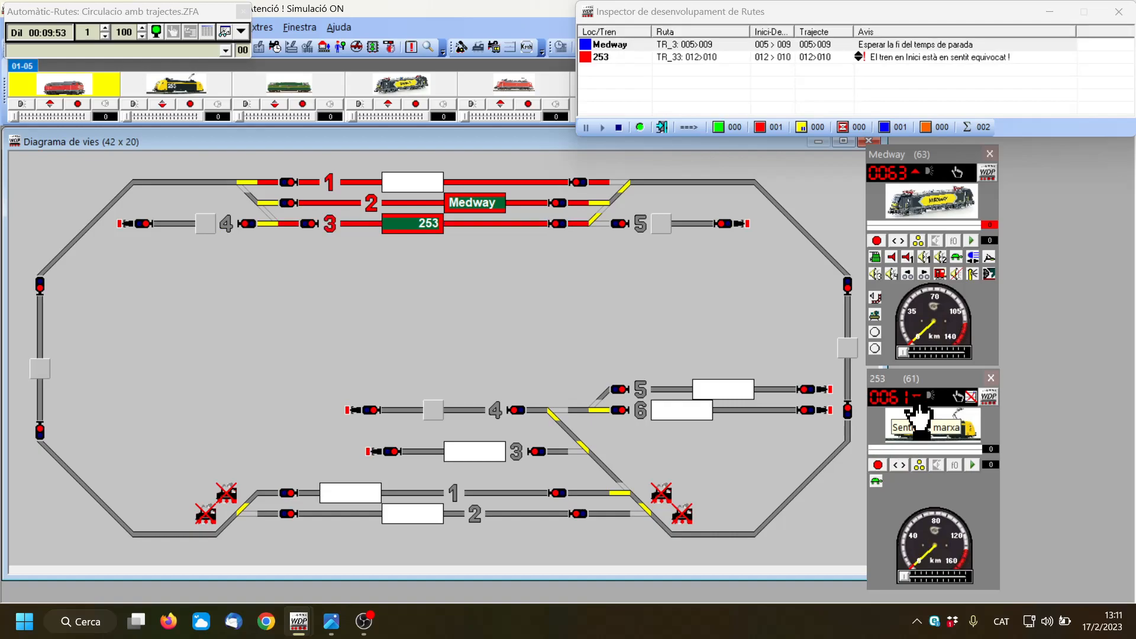
{"action": "left_click", "coordinate": [919, 407]}
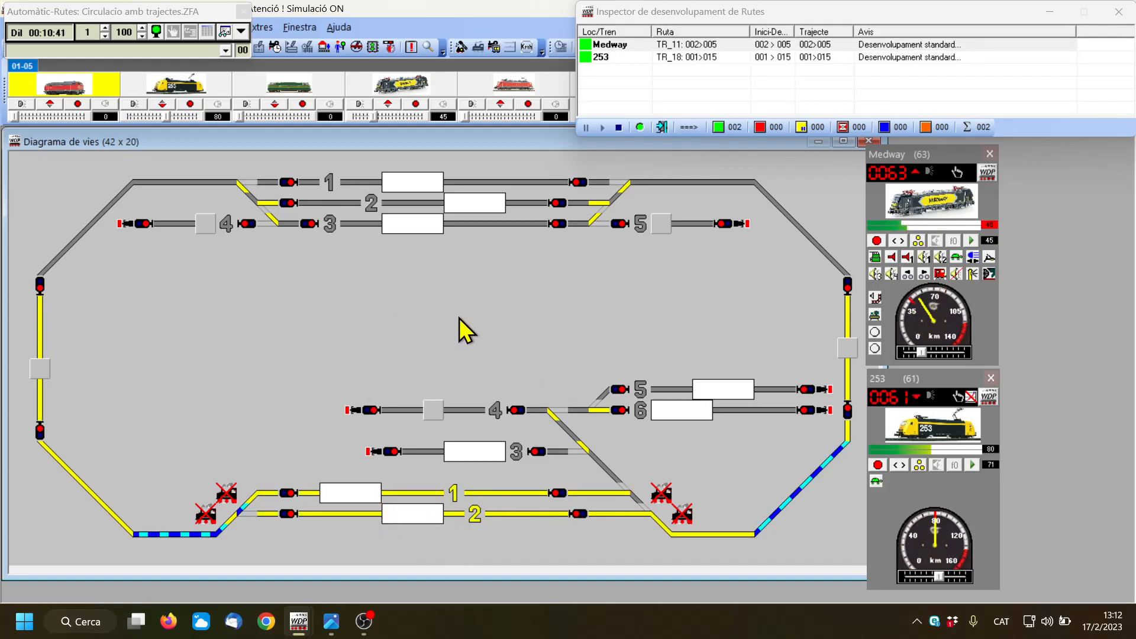
Step: Stop the automatic operation of Circulacio amb trajectes.ZFA and close its control window
{"action": "left_click", "coordinate": [156, 30]}
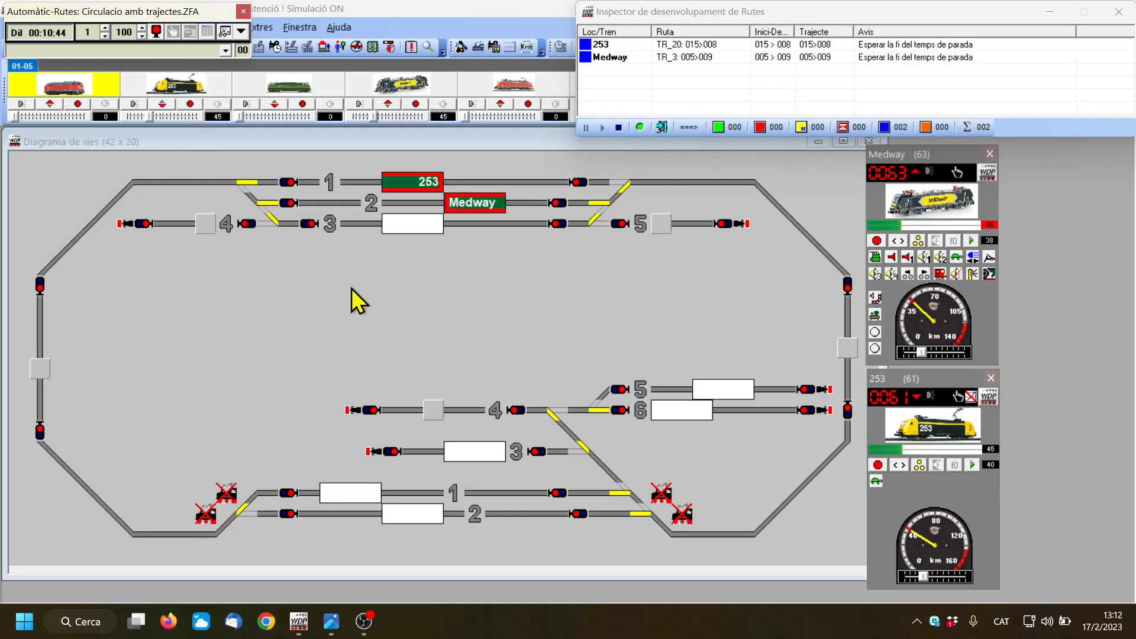
{"action": "left_click", "coordinate": [243, 11]}
{"action": "left_click", "coordinate": [294, 335]}
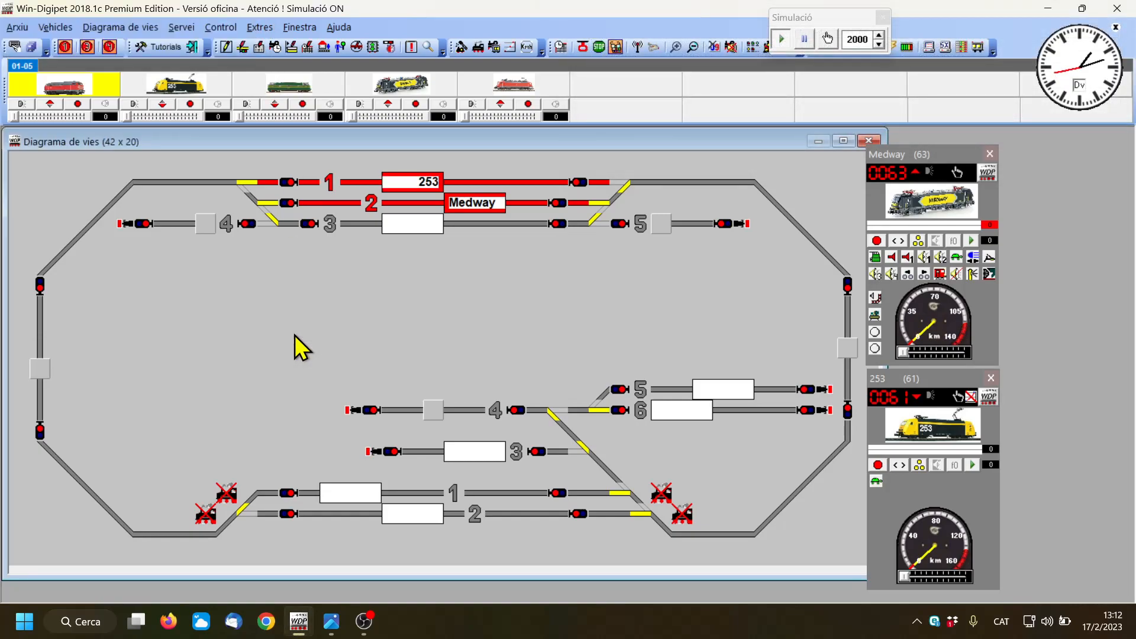
Step: Reload the automatic route file Circulacio amb trajectes.ZFA and start its automatic operation
{"action": "left_click", "coordinate": [560, 48]}
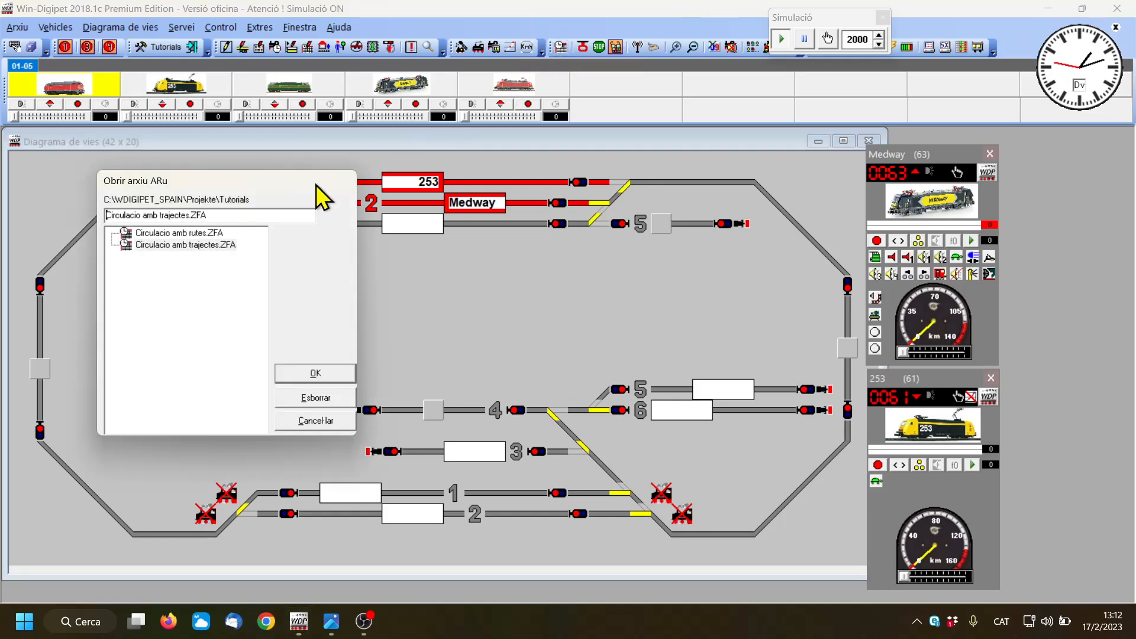
{"action": "left_click", "coordinate": [204, 245]}
{"action": "left_click", "coordinate": [318, 371]}
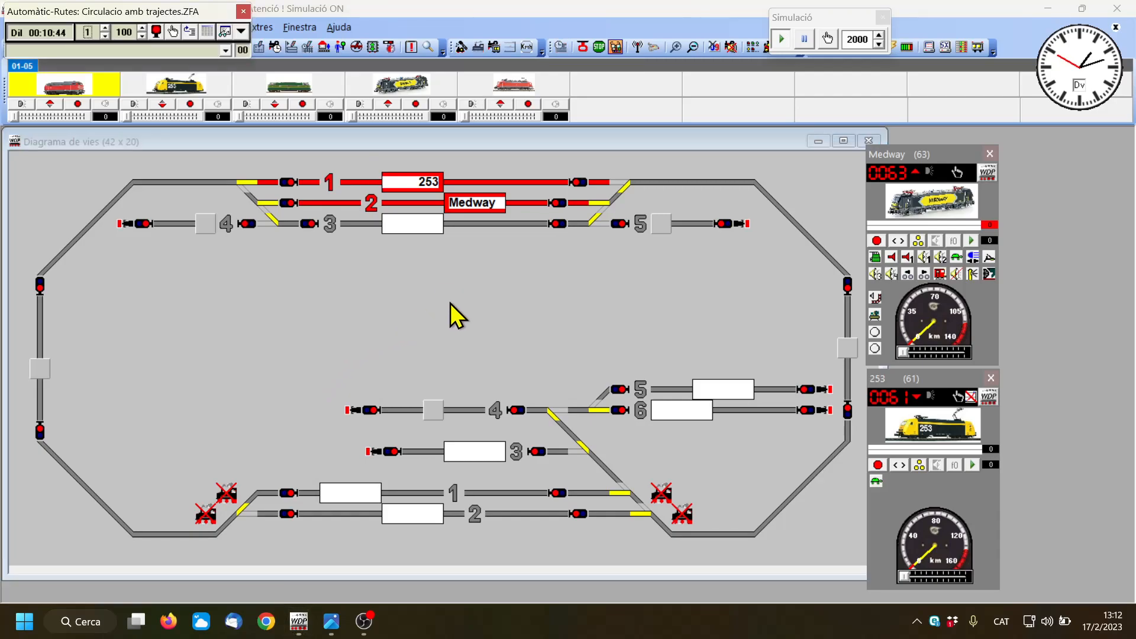
{"action": "left_click", "coordinate": [157, 33]}
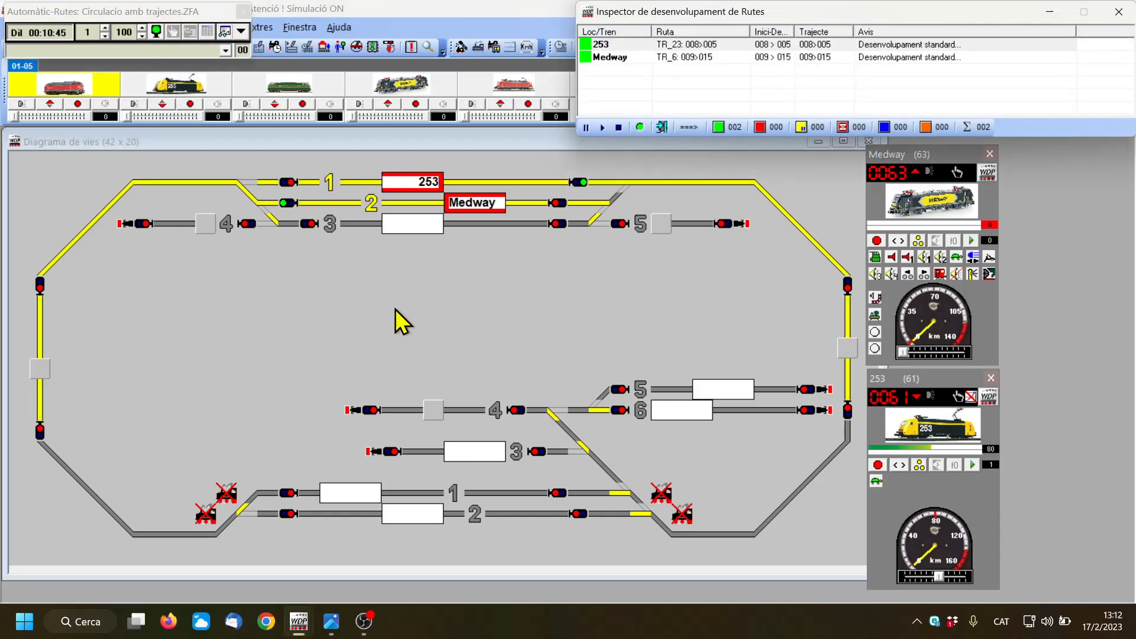